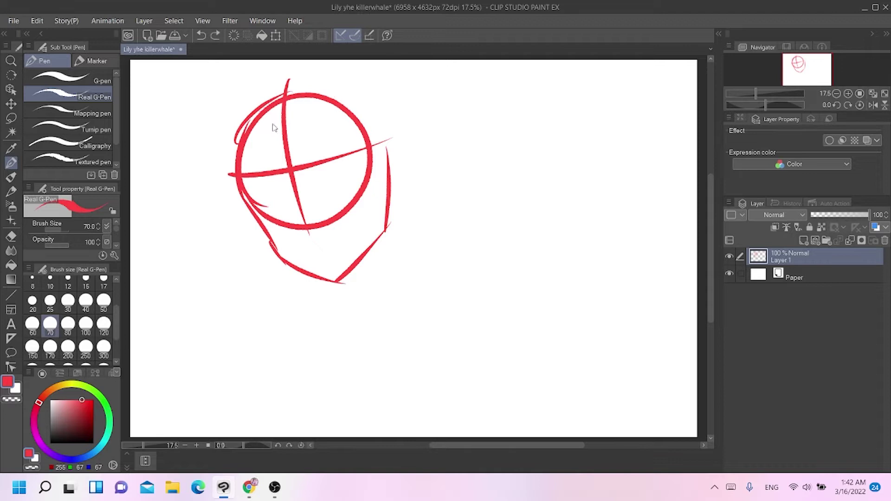
Outline the crown and back of the head outside the guide circle, then sketch the neck and both shoulders in red.
key(ctrl+z)
mouse_move(316, 84)
mouse_down()
mouse_move(386, 129)
mouse_move(383, 183)
mouse_up()
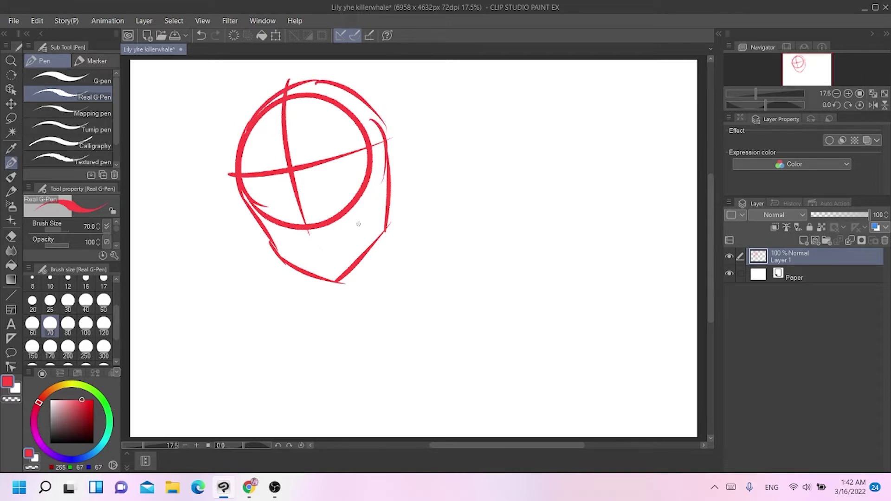
drag(383, 229, 395, 264)
drag(290, 266, 264, 318)
drag(385, 234, 459, 287)
key(ctrl+z)
mouse_move(385, 234)
mouse_down()
mouse_move(453, 260)
mouse_move(464, 317)
mouse_up()
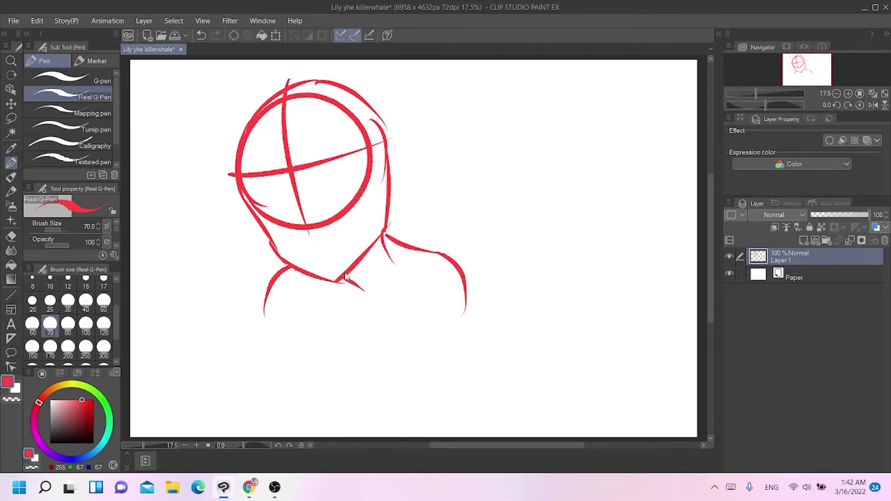
drag(346, 276, 304, 303)
Sketch the two rounded chest forms below the neck and a nearly straight upper-arm line down from the right shoulder.
mouse_move(255, 330)
mouse_down()
mouse_move(209, 370)
mouse_move(211, 400)
mouse_move(248, 413)
mouse_move(295, 405)
mouse_move(317, 360)
mouse_move(304, 420)
mouse_up()
key(ctrl+z)
key(ctrl+z)
key(ctrl+z)
mouse_move(211, 398)
mouse_down()
mouse_move(280, 409)
mouse_move(300, 384)
mouse_up()
mouse_move(319, 341)
mouse_down()
mouse_move(296, 394)
mouse_move(305, 417)
mouse_move(364, 420)
mouse_move(399, 385)
mouse_move(391, 358)
mouse_up()
key(ctrl+z)
drag(420, 314, 423, 404)
key(ctrl+z)
drag(421, 311, 436, 417)
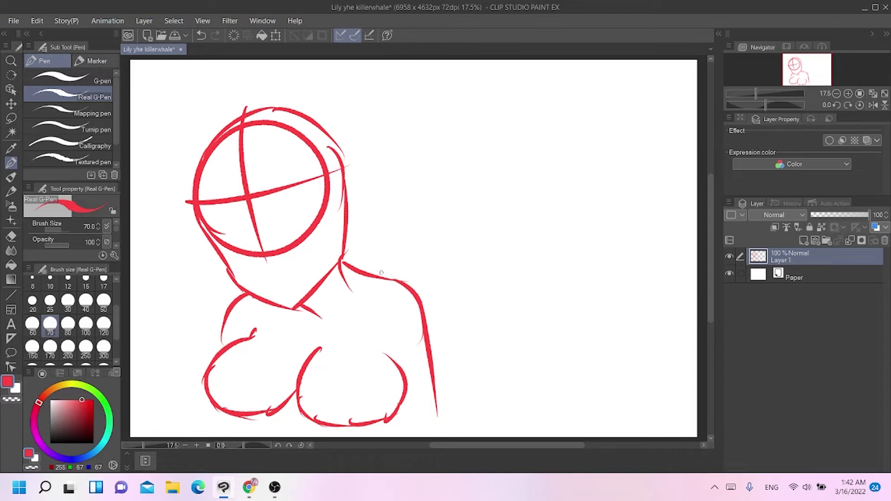
Sketch the back line running from the shoulder to the waist and the rounded contour over the hips.
mouse_move(337, 255)
mouse_down()
mouse_move(394, 278)
mouse_move(455, 338)
mouse_move(477, 321)
mouse_move(566, 310)
mouse_up()
key(ctrl+z)
key(ctrl+z)
mouse_move(436, 312)
mouse_down()
mouse_move(471, 301)
mouse_move(458, 303)
mouse_move(545, 298)
mouse_up()
mouse_move(541, 302)
mouse_down()
mouse_move(588, 336)
mouse_move(575, 337)
mouse_move(600, 367)
mouse_up()
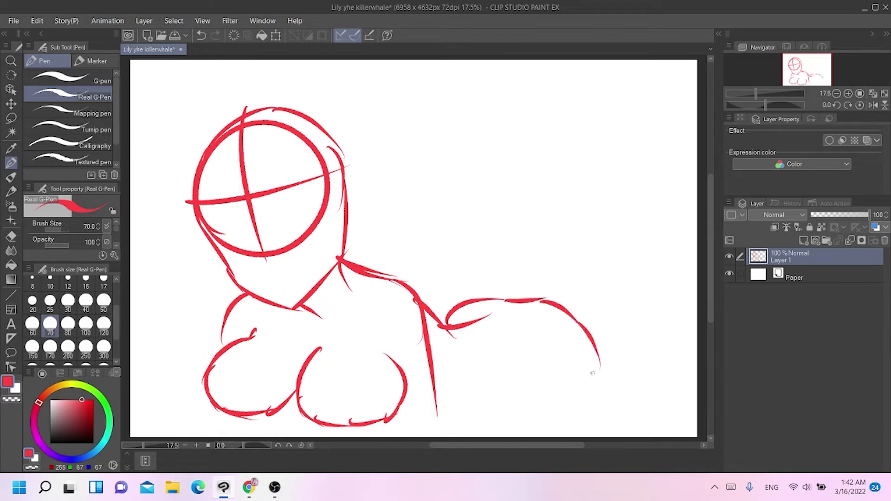
Sketch the start of the raised leg and the upward-curving tail with two flukes, and reinforce the hip contour.
drag(588, 331, 629, 246)
drag(460, 317, 516, 213)
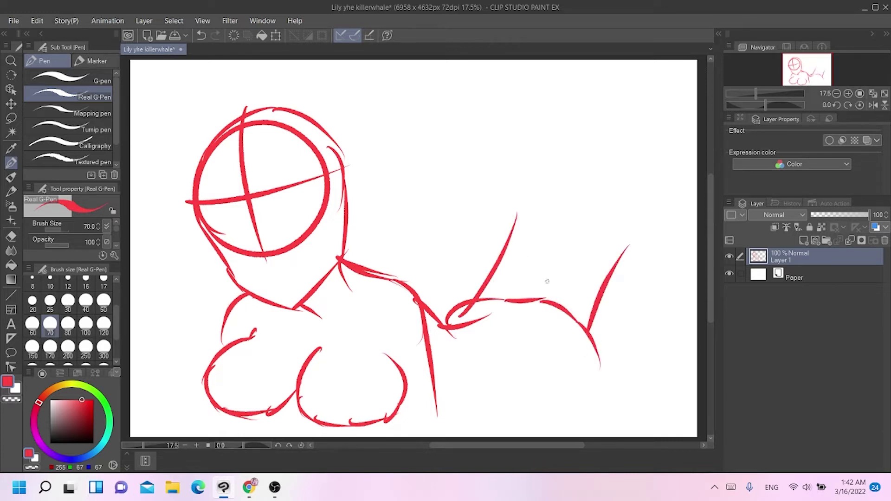
drag(550, 299, 541, 191)
mouse_move(505, 253)
mouse_down()
mouse_move(519, 205)
mouse_move(478, 133)
mouse_move(550, 214)
mouse_up()
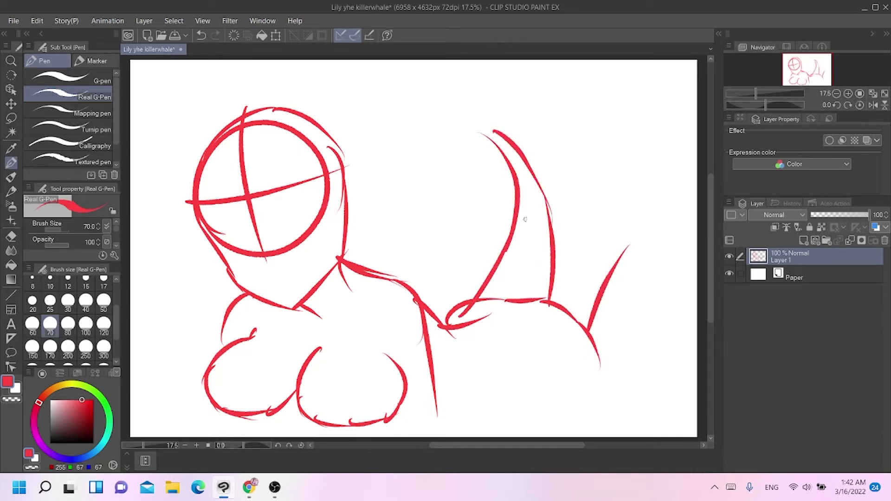
mouse_move(506, 161)
mouse_down()
mouse_move(349, 118)
mouse_move(405, 107)
mouse_move(488, 125)
mouse_move(630, 59)
mouse_move(540, 159)
mouse_up()
key(ctrl+z)
key(ctrl+z)
mouse_move(489, 120)
mouse_down()
mouse_move(488, 107)
mouse_move(574, 61)
mouse_move(528, 146)
mouse_up()
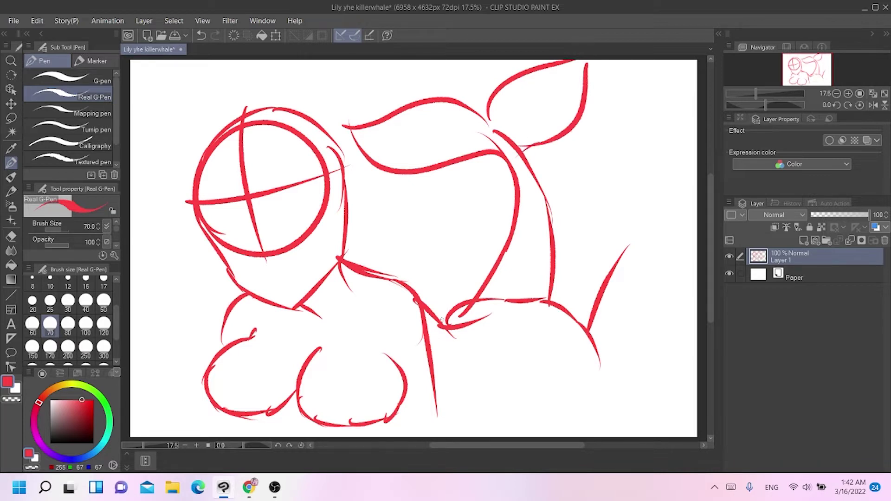
drag(430, 315, 524, 306)
mouse_move(505, 307)
mouse_down()
mouse_move(538, 300)
mouse_move(584, 315)
mouse_move(600, 377)
mouse_up()
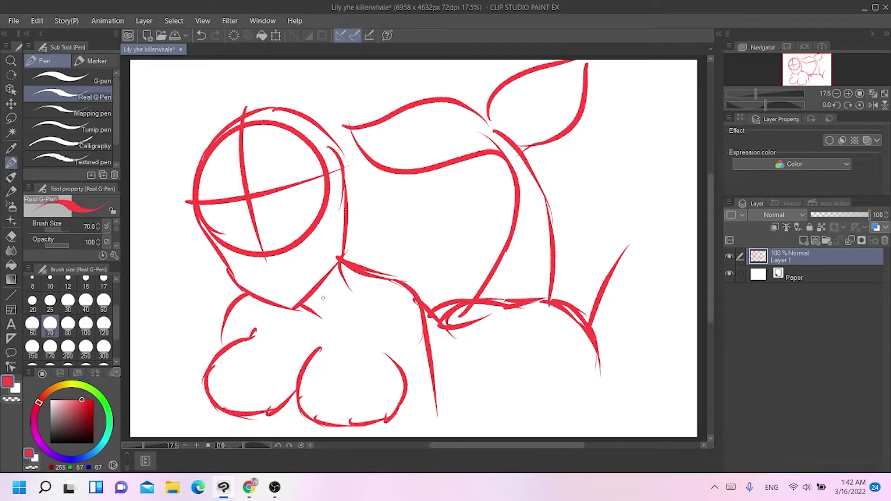
mouse_move(220, 304)
mouse_down()
mouse_move(243, 290)
mouse_move(271, 312)
mouse_move(247, 305)
mouse_move(224, 323)
mouse_move(249, 307)
mouse_move(263, 330)
mouse_up()
mouse_move(265, 328)
mouse_down()
mouse_move(243, 327)
mouse_move(228, 339)
mouse_up()
mouse_move(229, 339)
mouse_down()
mouse_move(254, 336)
mouse_move(207, 341)
mouse_up()
key(ctrl+z)
key(ctrl+z)
mouse_move(227, 294)
mouse_down()
mouse_move(197, 320)
mouse_move(196, 345)
mouse_up()
mouse_move(201, 327)
mouse_down()
mouse_move(165, 392)
mouse_move(171, 406)
mouse_move(196, 402)
mouse_move(208, 375)
mouse_move(205, 393)
mouse_move(179, 415)
mouse_move(212, 408)
mouse_up()
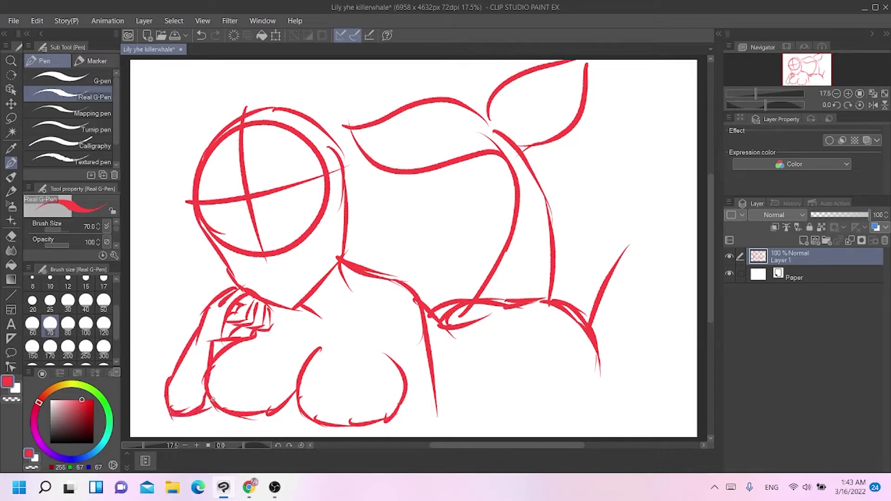
key(ctrl+z)
key(ctrl+z)
key(ctrl+z)
key(ctrl+z)
key(ctrl+z)
key(ctrl+z)
key(ctrl+z)
key(ctrl+z)
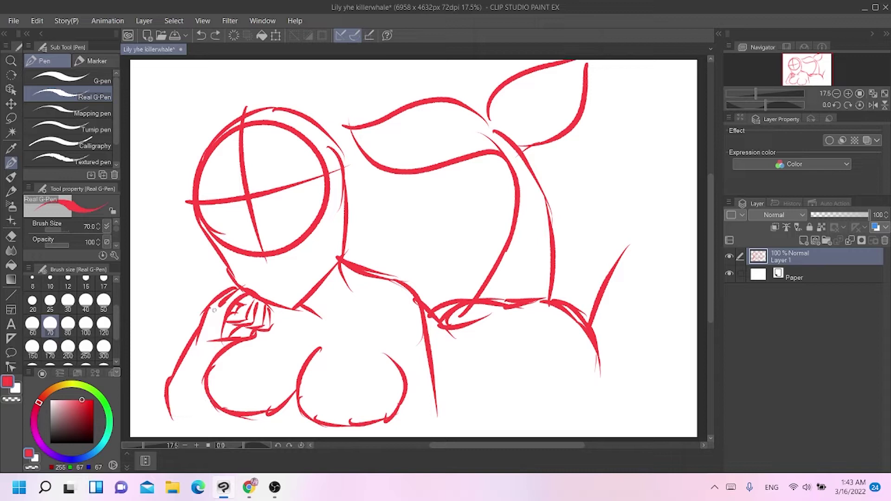
key(ctrl+z)
key(ctrl+z)
key(ctrl+z)
key(ctrl+z)
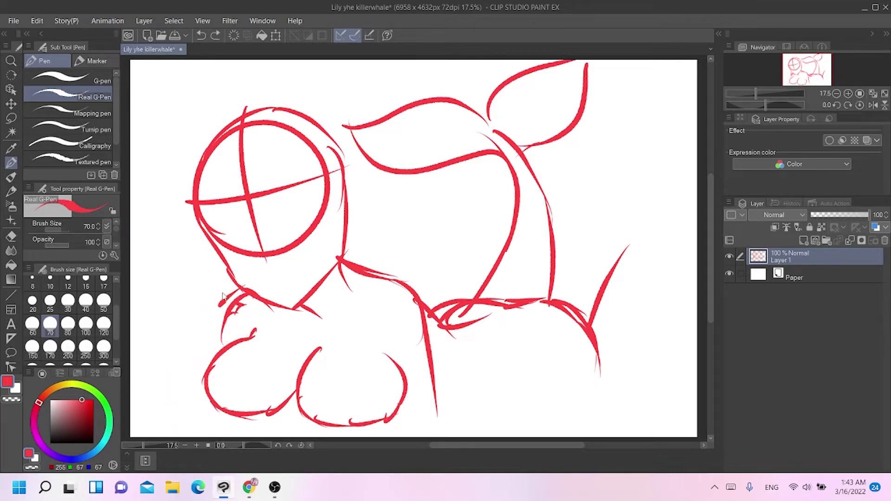
key(ctrl+z)
key(ctrl+z)
Sketch the hand resting against the left cheek with its bent arm, and reinforce the underside of the chest.
drag(218, 255, 238, 319)
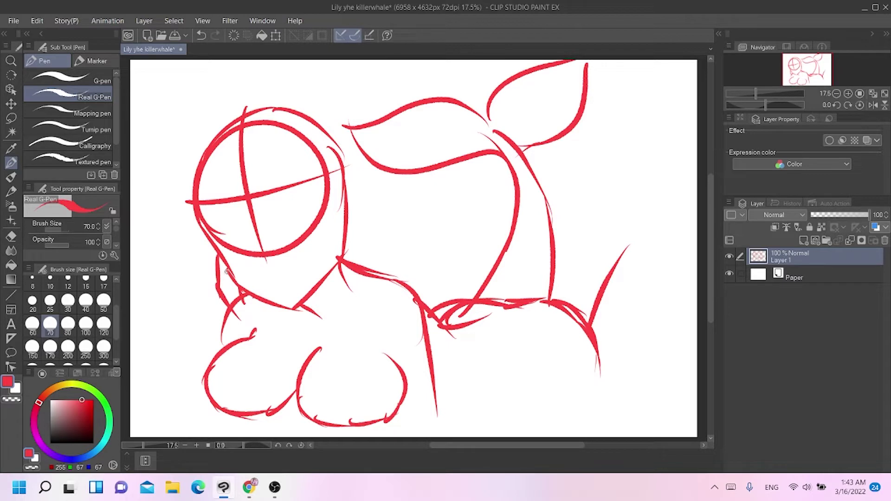
mouse_move(223, 263)
mouse_down()
mouse_move(221, 295)
mouse_move(236, 298)
mouse_up()
mouse_move(232, 288)
mouse_down()
mouse_move(260, 310)
mouse_move(255, 335)
mouse_up()
mouse_move(237, 307)
mouse_down()
mouse_move(171, 400)
mouse_move(180, 435)
mouse_move(217, 419)
mouse_move(273, 428)
mouse_move(293, 403)
mouse_move(305, 425)
mouse_move(340, 431)
mouse_move(362, 432)
mouse_move(397, 399)
mouse_up()
mouse_move(338, 436)
mouse_down()
mouse_move(390, 425)
mouse_move(403, 400)
mouse_up()
drag(362, 426, 398, 412)
mouse_move(339, 436)
mouse_down()
mouse_move(296, 408)
mouse_move(270, 423)
mouse_move(301, 395)
mouse_move(248, 440)
mouse_move(224, 420)
mouse_up()
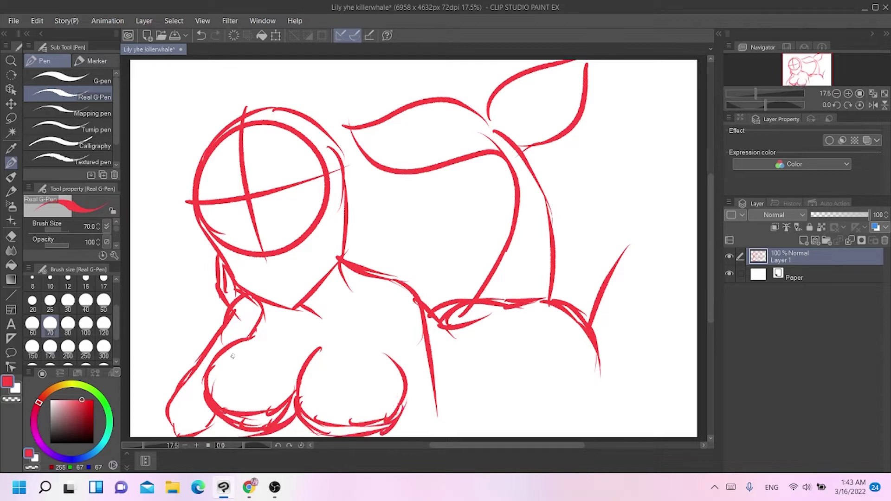
Add a short contour line at the upper right of the chest and sketch the resting hand beside it.
drag(390, 339, 400, 406)
key(ctrl+z)
drag(392, 342, 400, 363)
mouse_move(359, 425)
mouse_down()
mouse_move(408, 414)
mouse_move(409, 434)
mouse_move(389, 435)
mouse_up()
key(ctrl+z)
mouse_move(401, 409)
mouse_down()
mouse_move(409, 435)
mouse_move(486, 413)
mouse_up()
key(ctrl+z)
Draw the underside of the torso and thigh along the canvas's lower edge, and extend the curve of the buttock.
mouse_move(436, 423)
mouse_down()
mouse_move(486, 411)
mouse_move(482, 418)
mouse_move(509, 425)
mouse_move(567, 414)
mouse_up()
key(ctrl+z)
mouse_move(475, 420)
mouse_down()
mouse_move(559, 432)
mouse_move(593, 413)
mouse_up()
key(ctrl+z)
key(ctrl+z)
key(ctrl+z)
key(ctrl+z)
mouse_move(478, 415)
mouse_down()
mouse_move(539, 421)
mouse_move(652, 386)
mouse_up()
drag(587, 337, 590, 392)
Complete the raised lower leg, the bend of the knee and the foot at the right of the canvas.
drag(613, 267, 657, 174)
drag(680, 190, 629, 412)
drag(596, 335, 635, 362)
mouse_move(652, 188)
mouse_down()
mouse_move(661, 157)
mouse_move(692, 172)
mouse_up()
mouse_move(677, 218)
mouse_down()
mouse_move(688, 233)
mouse_move(680, 246)
mouse_up()
key(ctrl+z)
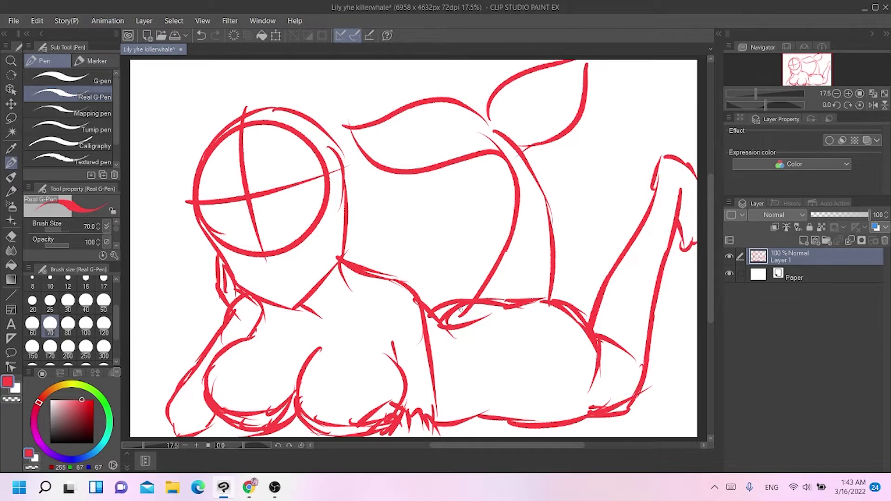
Add a new layer above the red sketch and set the drawing colour to blue-violet, RGB 89, 67, 255.
click(803, 241)
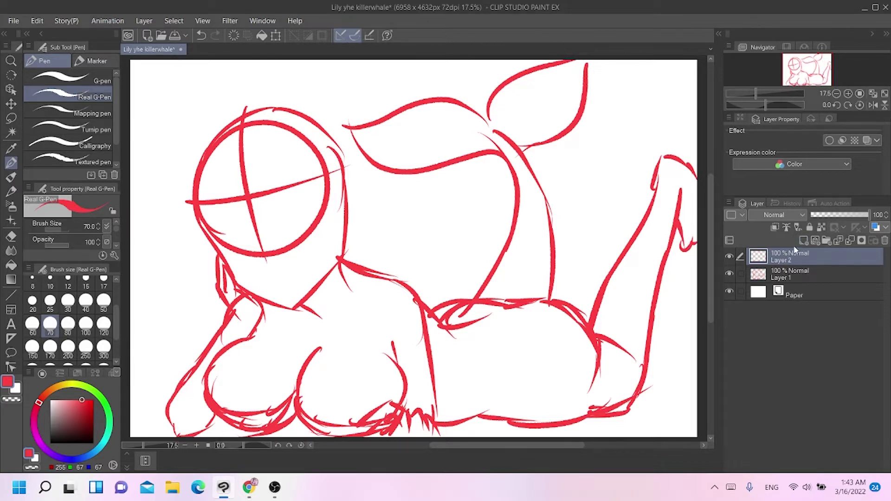
drag(552, 445, 537, 446)
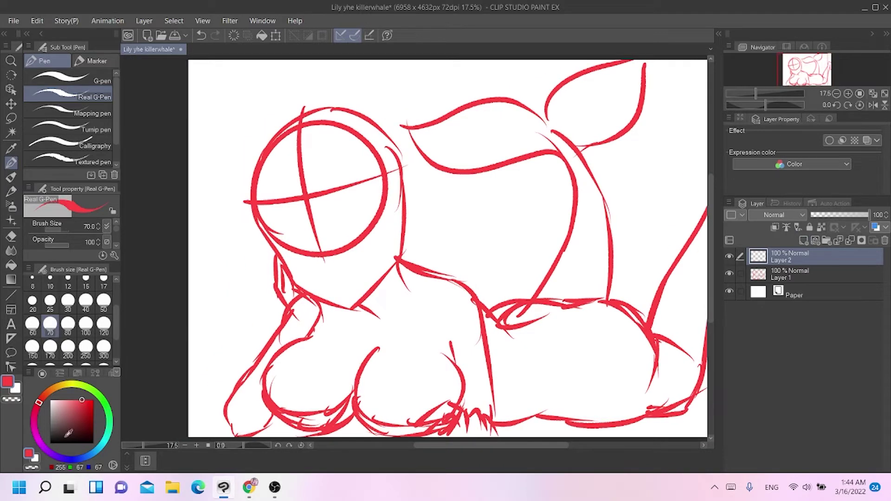
click(67, 459)
key(ctrl+plus)
key(ctrl+plus)
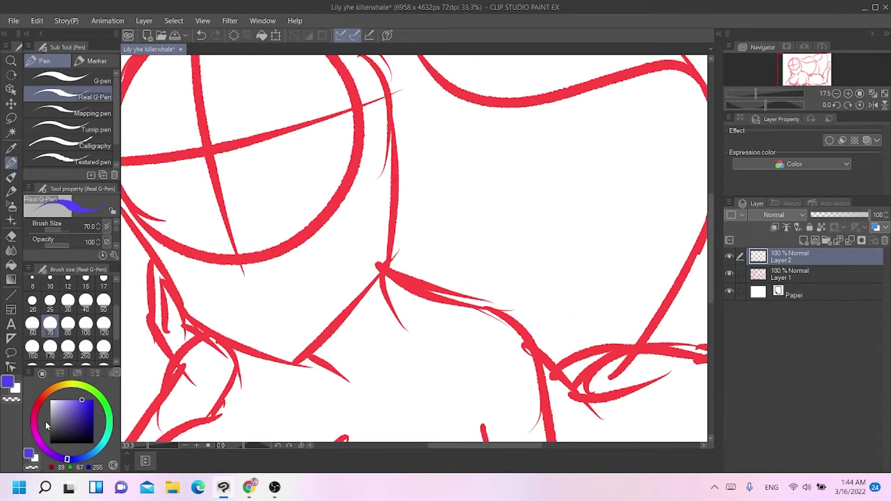
drag(491, 447, 466, 447)
drag(252, 220, 329, 217)
key(ctrl+z)
mouse_move(249, 224)
mouse_down()
mouse_move(320, 190)
mouse_move(325, 201)
mouse_up()
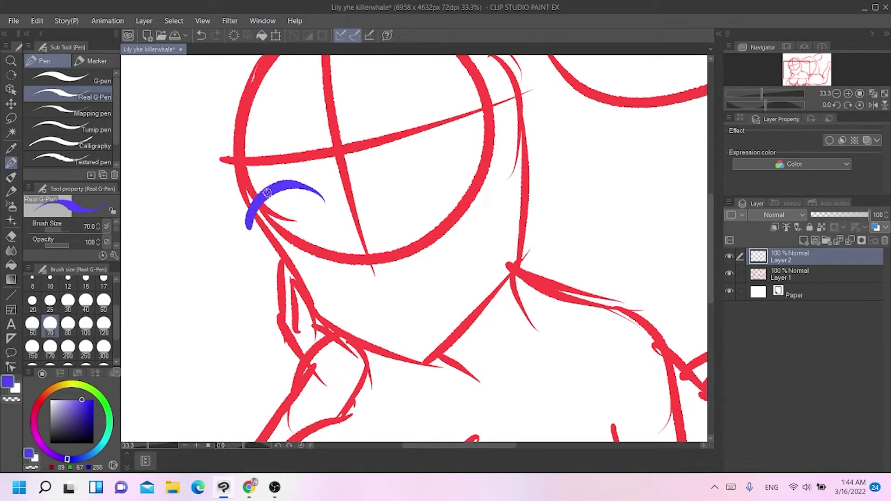
mouse_move(262, 205)
mouse_down()
mouse_move(241, 258)
mouse_move(267, 205)
mouse_move(330, 198)
mouse_up()
key(ctrl+z)
key(ctrl+z)
key(ctrl+z)
Draw the left eye in blue-violet with a thick upper lash line, outer lashes and an oval iris.
drag(282, 183, 336, 208)
mouse_move(278, 187)
mouse_down()
mouse_move(242, 222)
mouse_move(252, 235)
mouse_up()
drag(259, 219, 287, 242)
key(ctrl+z)
drag(264, 211, 276, 236)
key(ctrl+z)
mouse_move(292, 185)
mouse_down()
mouse_move(320, 244)
mouse_move(348, 245)
mouse_move(335, 200)
mouse_up()
key(ctrl+z)
Draw the matching right eye with an arched upper lid, outer lashes and an oval iris.
mouse_move(406, 170)
mouse_down()
mouse_move(454, 131)
mouse_move(434, 139)
mouse_move(481, 130)
mouse_move(513, 157)
mouse_up()
key(ctrl+z)
key(ctrl+z)
drag(453, 132, 524, 163)
key(ctrl+z)
mouse_move(436, 146)
mouse_down()
mouse_move(481, 147)
mouse_move(537, 172)
mouse_move(505, 195)
mouse_up()
key(ctrl+z)
key(ctrl+z)
mouse_move(514, 156)
mouse_down()
mouse_move(497, 195)
mouse_move(504, 176)
mouse_up()
key(ctrl+z)
mouse_move(432, 148)
mouse_down()
mouse_move(453, 209)
mouse_move(495, 204)
mouse_move(500, 155)
mouse_up()
key(ctrl+z)
Draw curved eyebrows above both eyes, a short nose mark and a small smiling mouth.
mouse_move(213, 135)
mouse_down()
mouse_move(232, 111)
mouse_move(301, 97)
mouse_up()
mouse_move(378, 83)
mouse_down()
mouse_move(483, 58)
mouse_move(434, 67)
mouse_move(489, 83)
mouse_up()
key(ctrl+z)
drag(376, 240, 373, 261)
mouse_move(389, 310)
mouse_down()
mouse_move(445, 291)
mouse_move(389, 320)
mouse_up()
key(ctrl+z)
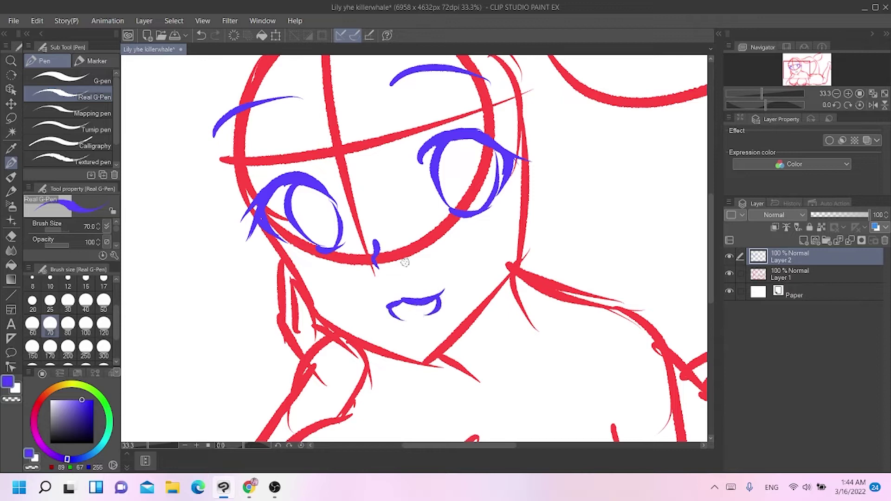
Add a new layer between the face drawing and the red sketch, and set the colour to magenta, RGB 231, 67, 255.
scroll(404, 264, down, 3)
scroll(405, 265, up, 2)
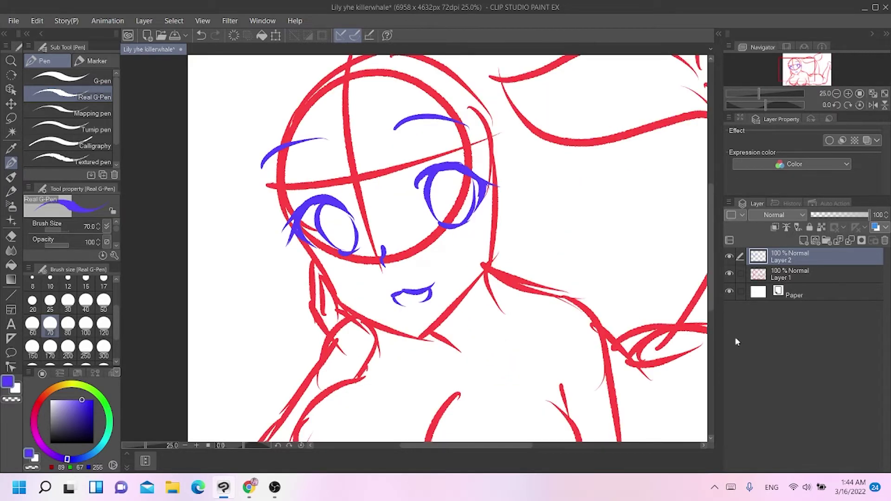
click(764, 276)
key(ctrl+shift+n)
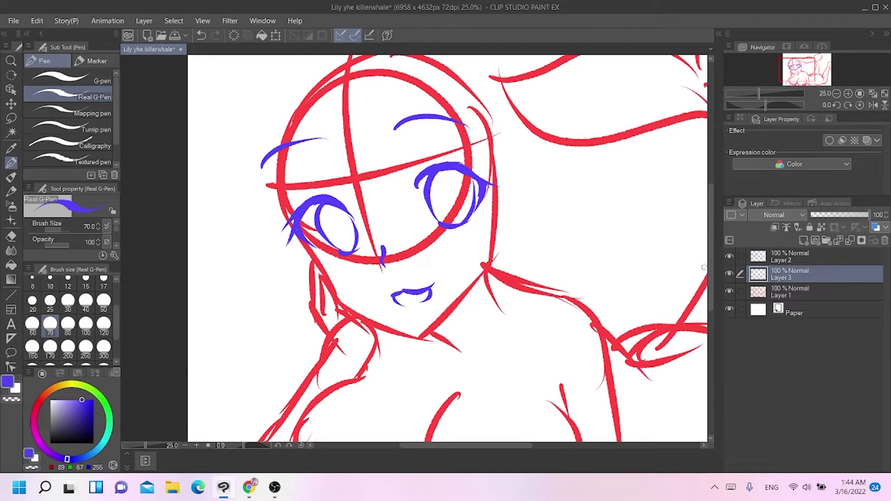
scroll(704, 266, up, 2)
drag(54, 447, 41, 445)
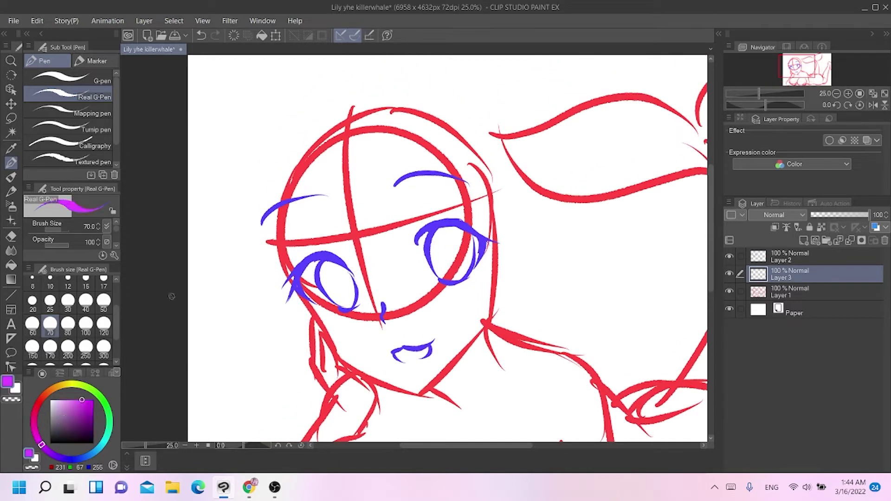
Sketch a row of pointed magenta bangs across the forehead, from the left temple to the right eye.
drag(286, 141, 280, 279)
drag(285, 216, 308, 257)
mouse_move(297, 192)
mouse_down()
mouse_move(311, 242)
mouse_move(343, 269)
mouse_move(355, 255)
mouse_up()
mouse_move(345, 215)
mouse_down()
mouse_move(371, 259)
mouse_move(368, 246)
mouse_up()
drag(369, 206, 392, 257)
drag(373, 183, 406, 265)
drag(385, 197, 420, 229)
drag(395, 169, 420, 218)
drag(398, 185, 440, 222)
drag(409, 161, 441, 221)
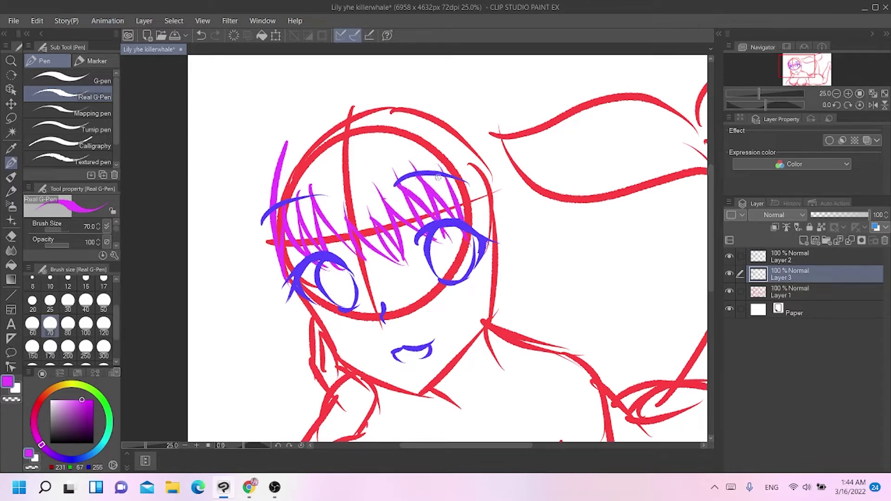
drag(435, 174, 478, 235)
Sketch long pointed hair locks framing both sides of the face down past the chin.
mouse_move(455, 146)
mouse_down()
mouse_move(492, 237)
mouse_move(491, 324)
mouse_move(457, 420)
mouse_up()
drag(504, 327, 464, 416)
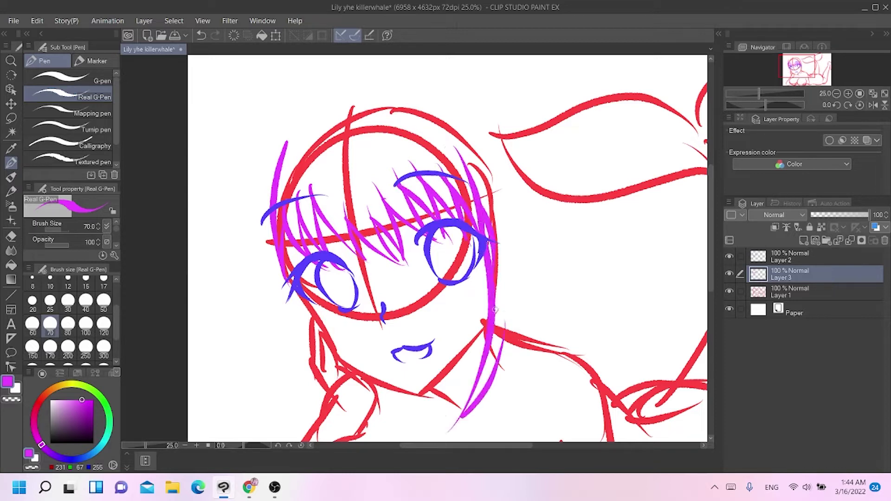
mouse_move(284, 261)
mouse_down()
mouse_move(368, 408)
mouse_move(374, 384)
mouse_move(290, 317)
mouse_up()
key(ctrl+z)
key(ctrl+z)
mouse_move(302, 348)
mouse_down()
mouse_move(329, 435)
mouse_move(365, 406)
mouse_up()
key(ctrl+z)
drag(304, 375, 320, 419)
Draw the outer hair contour on the left of the head, with strands sweeping down to the raised arm.
mouse_move(315, 82)
mouse_down()
mouse_move(233, 193)
mouse_move(221, 331)
mouse_up()
drag(270, 167, 251, 241)
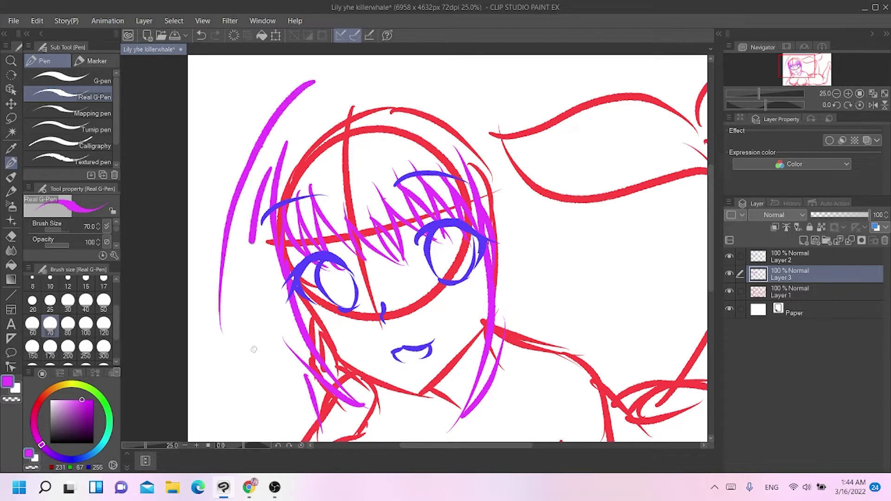
scroll(589, 151, down, 1)
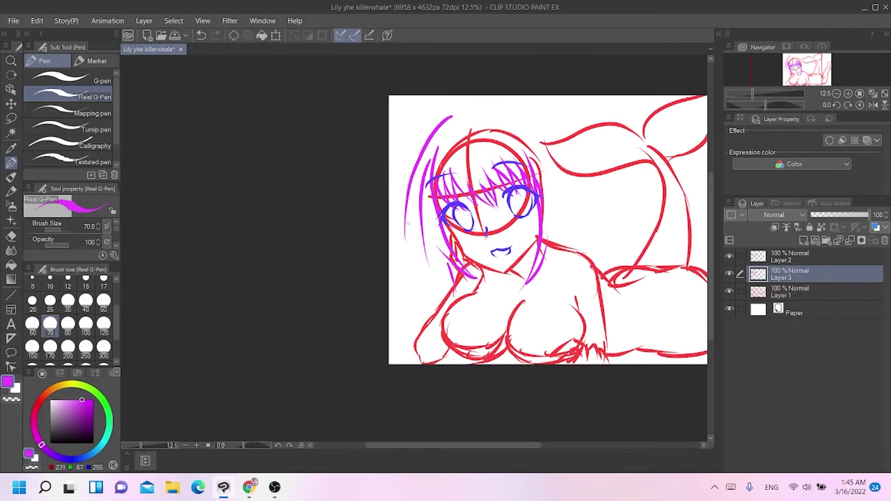
drag(405, 210, 418, 288)
drag(412, 226, 412, 283)
key(ctrl+z)
mouse_move(413, 213)
mouse_down()
mouse_move(413, 283)
mouse_move(437, 303)
mouse_up()
drag(422, 253, 448, 325)
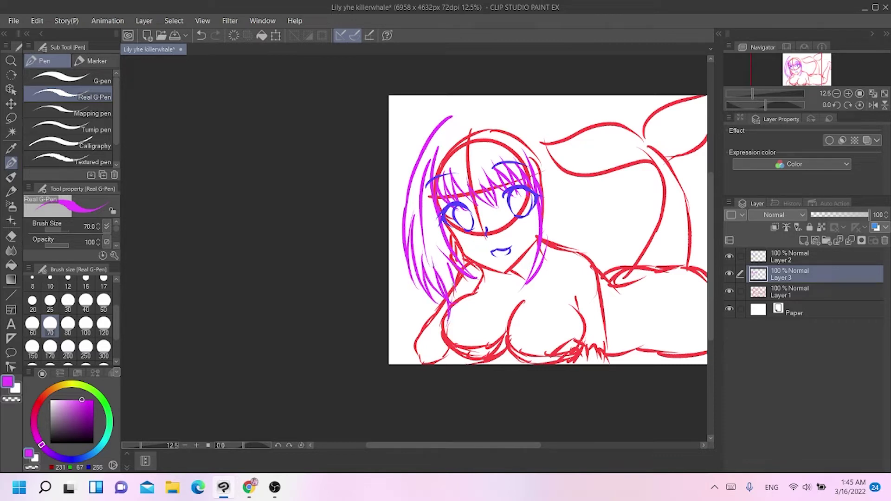
Sketch the pointed side locks to the right of the face, running from temple level down past the shoulder.
drag(544, 268, 526, 319)
key(ctrl+z)
drag(542, 270, 529, 320)
mouse_move(529, 319)
mouse_down()
mouse_move(553, 272)
mouse_move(552, 218)
mouse_up()
mouse_move(554, 235)
mouse_down()
mouse_move(559, 288)
mouse_move(560, 184)
mouse_move(570, 249)
mouse_up()
mouse_move(570, 262)
mouse_down()
mouse_move(572, 220)
mouse_move(552, 146)
mouse_up()
Draw the outer hair contour over the crown, with hair tips flaring outward on both sides of the head.
mouse_move(444, 119)
mouse_down()
mouse_move(502, 105)
mouse_move(544, 124)
mouse_up()
key(ctrl+z)
mouse_move(497, 106)
mouse_down()
mouse_move(541, 122)
mouse_move(605, 191)
mouse_move(626, 197)
mouse_move(586, 207)
mouse_move(616, 251)
mouse_up()
mouse_move(593, 218)
mouse_down()
mouse_move(667, 255)
mouse_move(680, 316)
mouse_up()
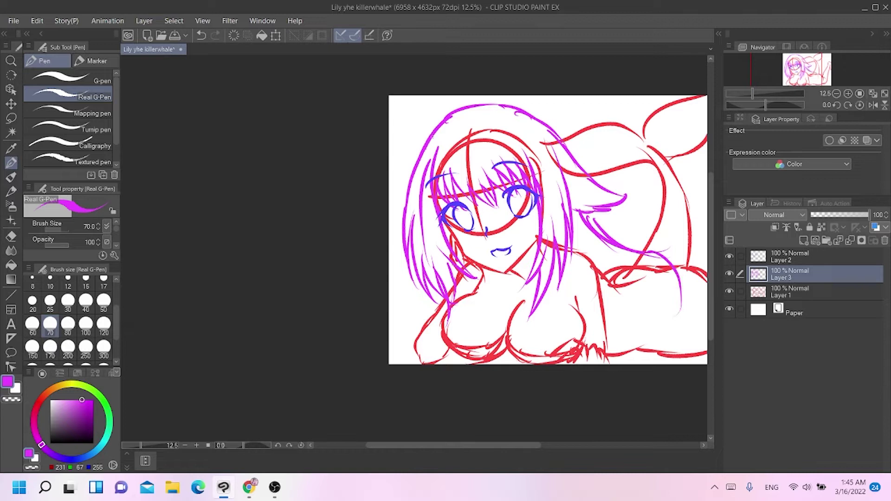
drag(431, 132, 388, 191)
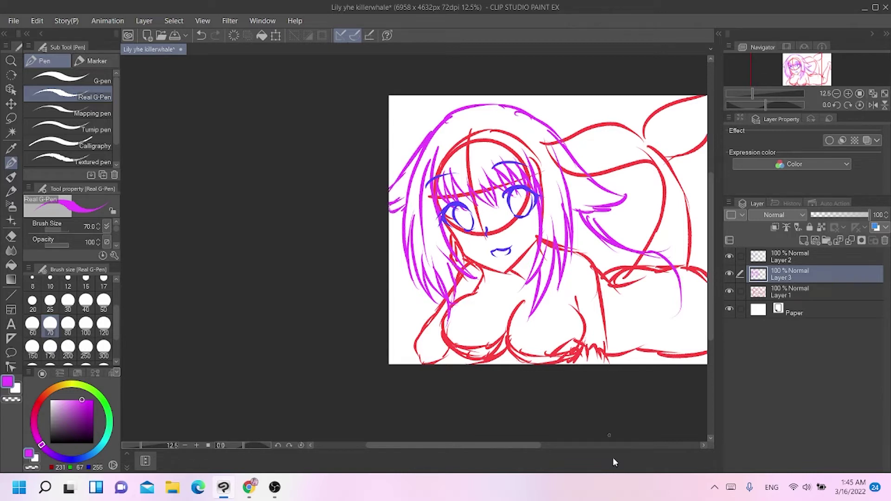
Undo the last few outer hair strokes and redraw the long hair falling behind the right shoulder in layered strands to the canvas edge.
drag(525, 445, 544, 445)
key(ctrl+z)
key(ctrl+z)
key(ctrl+z)
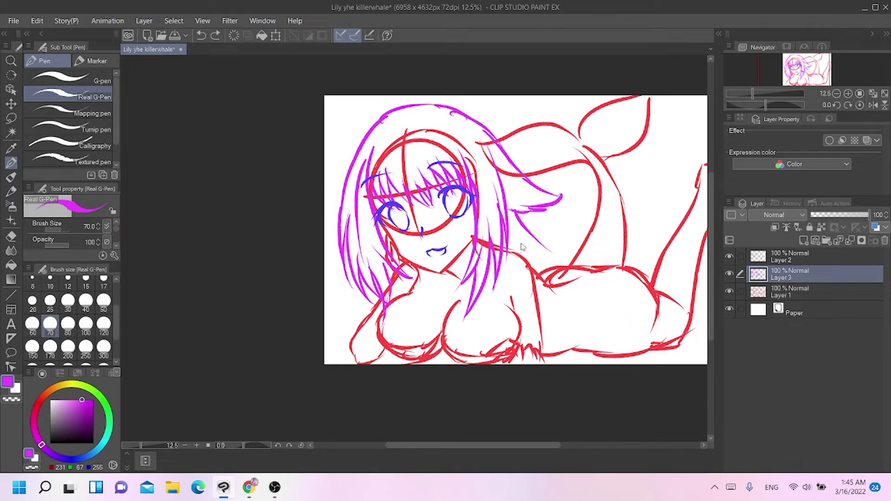
mouse_move(519, 215)
mouse_down()
mouse_move(537, 260)
mouse_move(620, 332)
mouse_up()
mouse_move(542, 288)
mouse_down()
mouse_move(542, 357)
mouse_move(561, 364)
mouse_up()
mouse_move(567, 296)
mouse_down()
mouse_move(569, 365)
mouse_move(594, 352)
mouse_move(594, 363)
mouse_up()
mouse_move(572, 298)
mouse_down()
mouse_move(599, 322)
mouse_move(607, 355)
mouse_up()
drag(581, 296, 619, 364)
mouse_move(516, 215)
mouse_down()
mouse_move(592, 302)
mouse_move(584, 285)
mouse_up()
key(ctrl+z)
drag(513, 213, 587, 298)
Add hair strands along the raised arm, a flared tip left of the head and short stray hairs on the crown.
drag(376, 280, 337, 348)
drag(363, 317, 346, 365)
mouse_move(369, 136)
mouse_down()
mouse_move(308, 225)
mouse_move(330, 223)
mouse_up()
drag(408, 113, 379, 95)
mouse_move(399, 109)
mouse_down()
mouse_move(394, 100)
mouse_move(439, 94)
mouse_up()
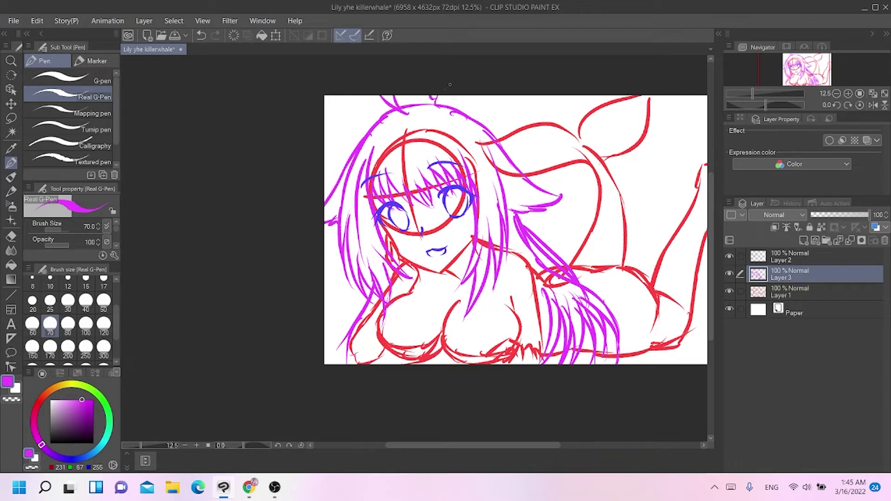
Select Layers 1, 2 and 3 together and scale them down slightly to leave space above and left of the head.
drag(741, 256, 741, 291)
key(ctrl+t)
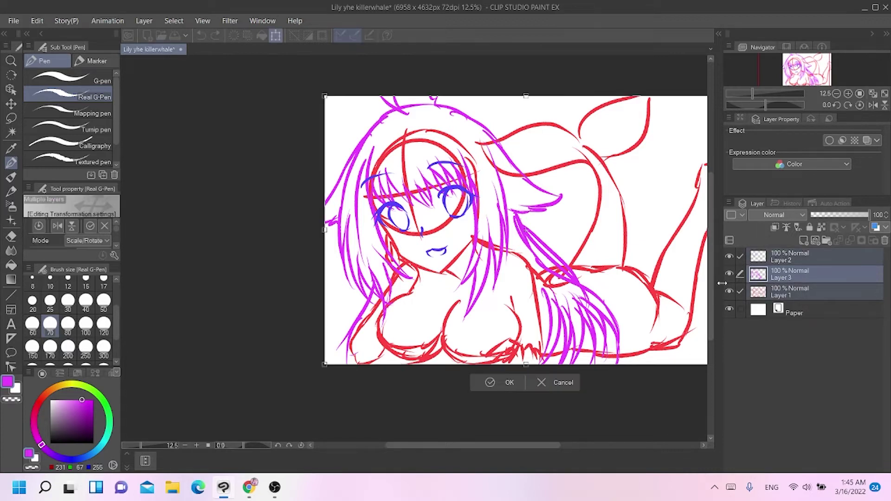
drag(325, 95, 355, 140)
drag(437, 208, 427, 210)
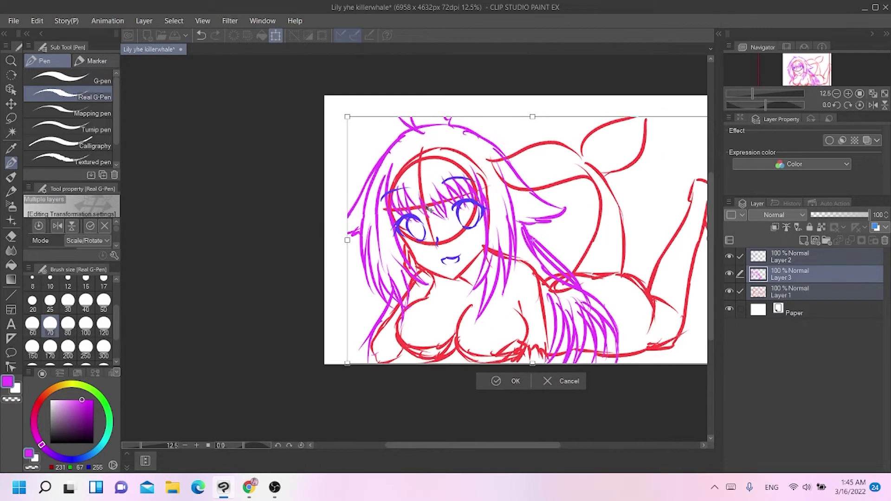
click(495, 380)
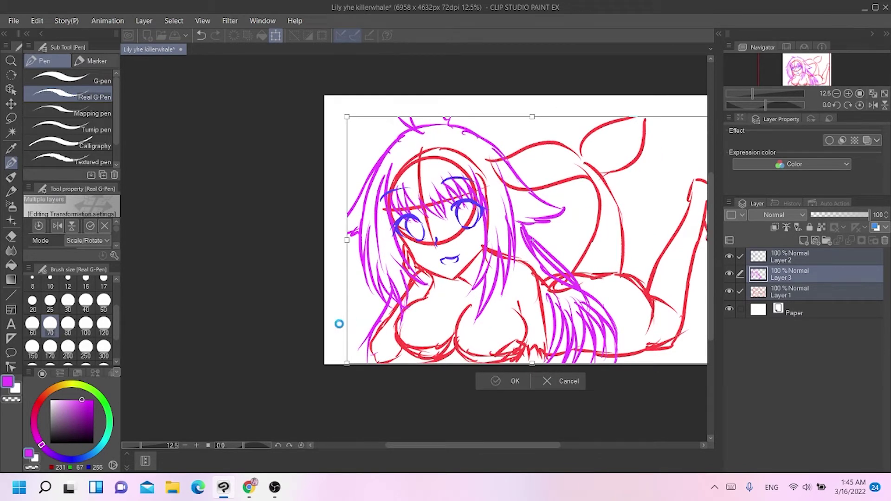
key(Return)
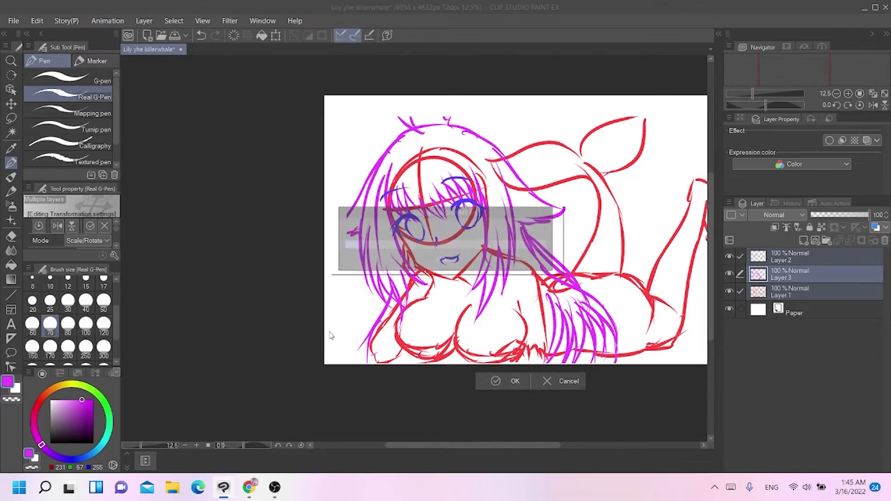
On Layer 3, complete the flared hair tip left of the head and draw a heart-shaped ahoge on the crown.
click(779, 274)
click(729, 273)
click(728, 272)
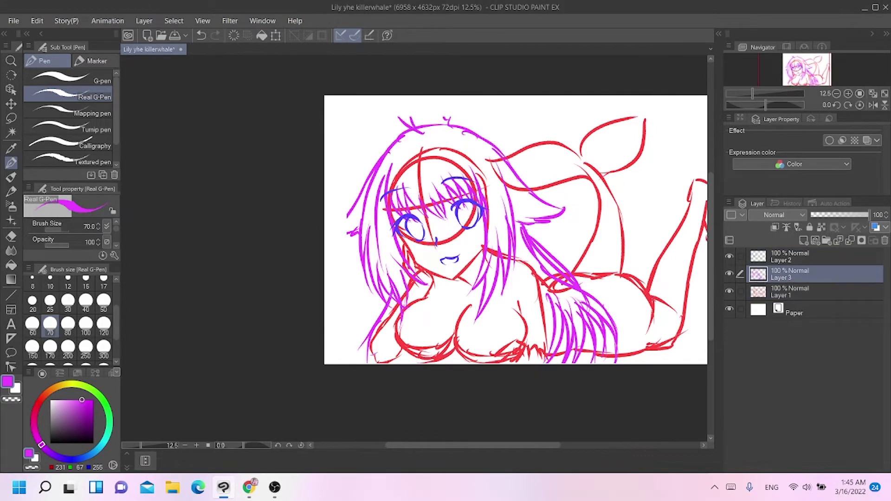
mouse_move(350, 213)
mouse_down()
mouse_move(327, 235)
mouse_move(352, 228)
mouse_up()
mouse_move(407, 127)
mouse_down()
mouse_move(416, 95)
mouse_move(427, 103)
mouse_move(414, 96)
mouse_move(408, 120)
mouse_move(436, 96)
mouse_move(444, 111)
mouse_up()
key(ctrl+z)
key(ctrl+z)
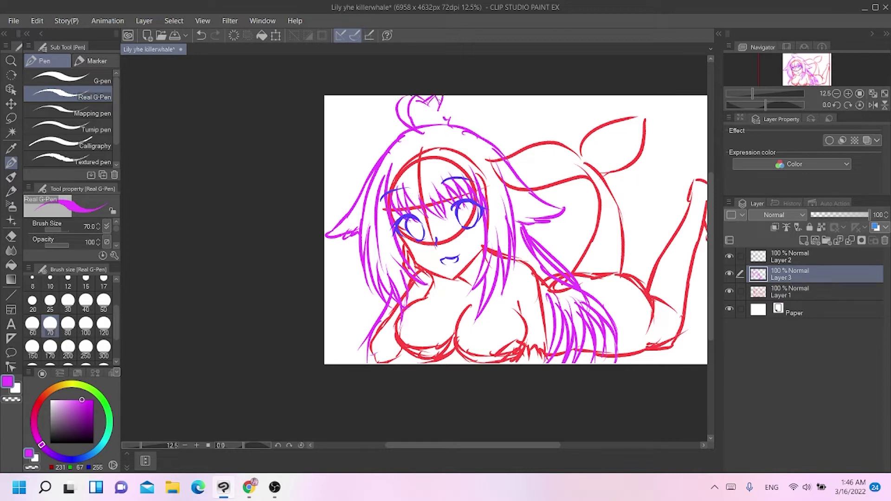
On Layer 2, switch the colour to blue, hue 239, and draw round highlights and small pupils in both eyes.
click(742, 257)
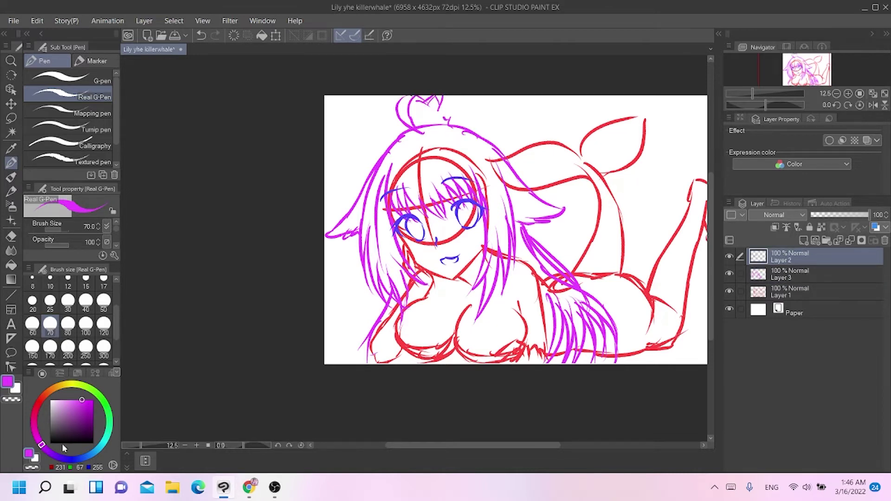
click(73, 452)
key(ctrl+plus)
key(ctrl+plus)
key(ctrl+plus)
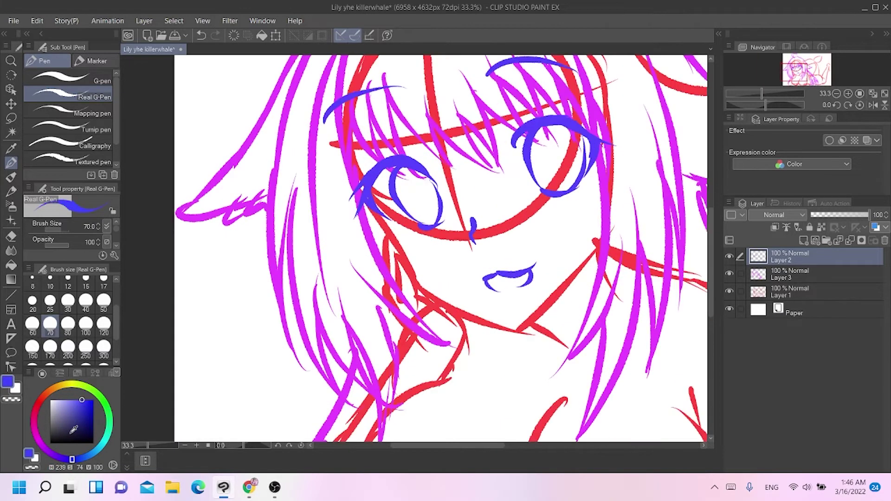
drag(398, 172, 395, 196)
drag(539, 126, 532, 153)
key(ctrl+z)
drag(420, 189, 424, 203)
key(ctrl+z)
drag(557, 156, 559, 161)
key(ctrl+z)
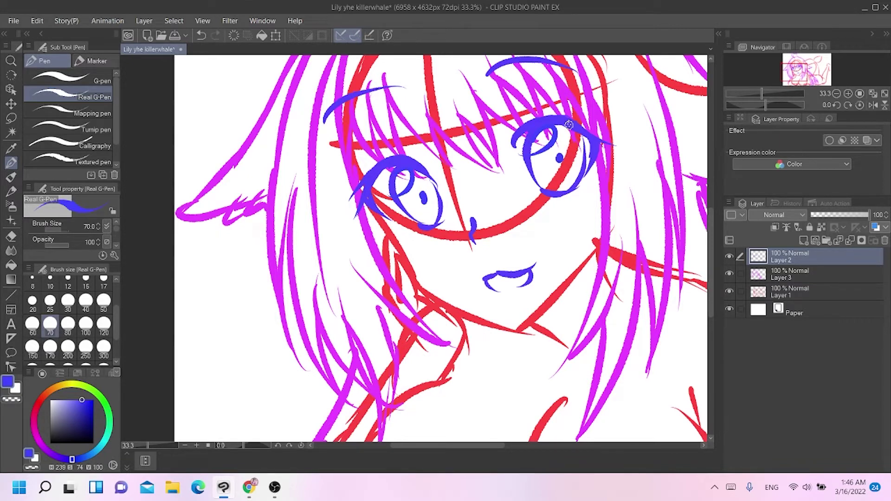
Sketch the blue open collar and neckline of the top, from both sides of the neck down across the chest.
scroll(568, 126, down, 1)
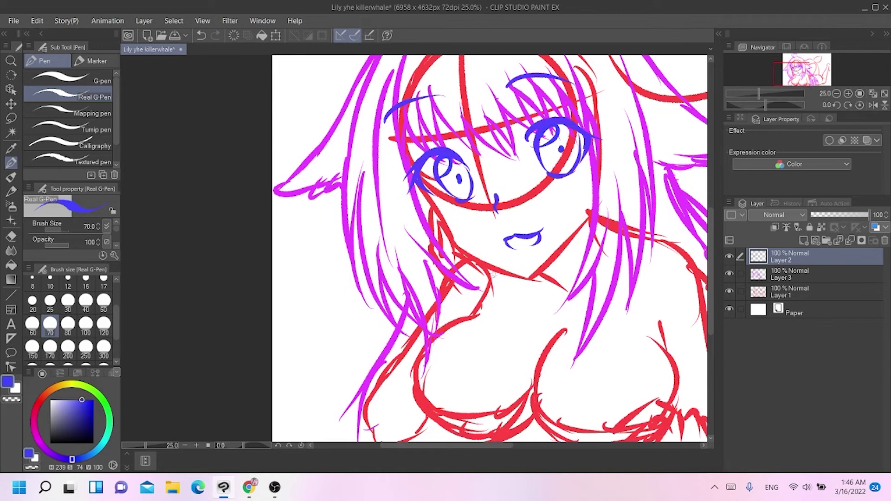
drag(523, 275, 502, 366)
mouse_move(501, 364)
mouse_down()
mouse_move(458, 281)
mouse_move(492, 323)
mouse_move(502, 354)
mouse_move(516, 355)
mouse_up()
key(ctrl+z)
key(ctrl+z)
mouse_move(497, 335)
mouse_down()
mouse_move(535, 399)
mouse_move(654, 386)
mouse_up()
mouse_move(632, 391)
mouse_down()
mouse_move(646, 394)
mouse_move(695, 369)
mouse_up()
drag(616, 254, 585, 390)
drag(614, 320, 632, 388)
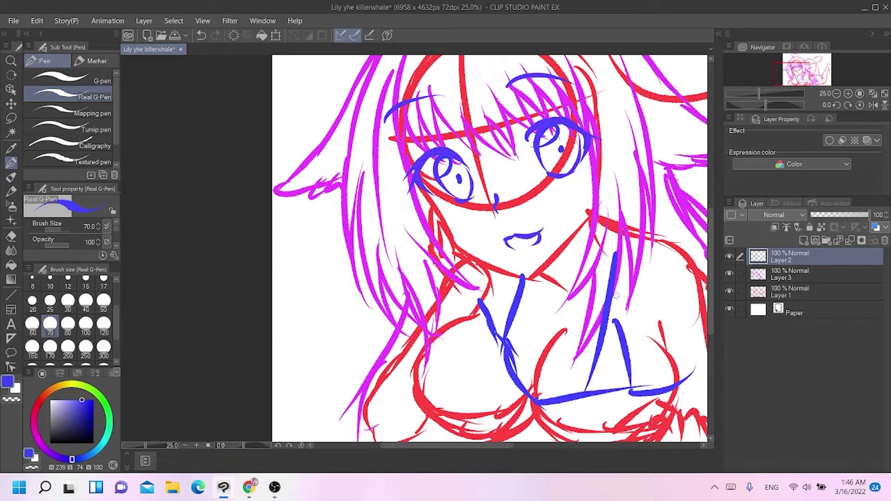
Draw the front knot of the top with its loose ends, and outline the fabric over the left side of the chest.
mouse_move(478, 304)
mouse_down()
mouse_move(425, 346)
mouse_move(529, 396)
mouse_move(510, 402)
mouse_up()
drag(462, 425, 455, 430)
drag(711, 280, 711, 309)
key(ctrl+z)
drag(518, 305, 511, 313)
mouse_move(476, 284)
mouse_down()
mouse_move(526, 327)
mouse_move(605, 314)
mouse_up()
mouse_move(509, 323)
mouse_down()
mouse_move(412, 360)
mouse_move(577, 361)
mouse_up()
drag(444, 264, 445, 332)
key(ctrl+z)
drag(438, 261, 447, 334)
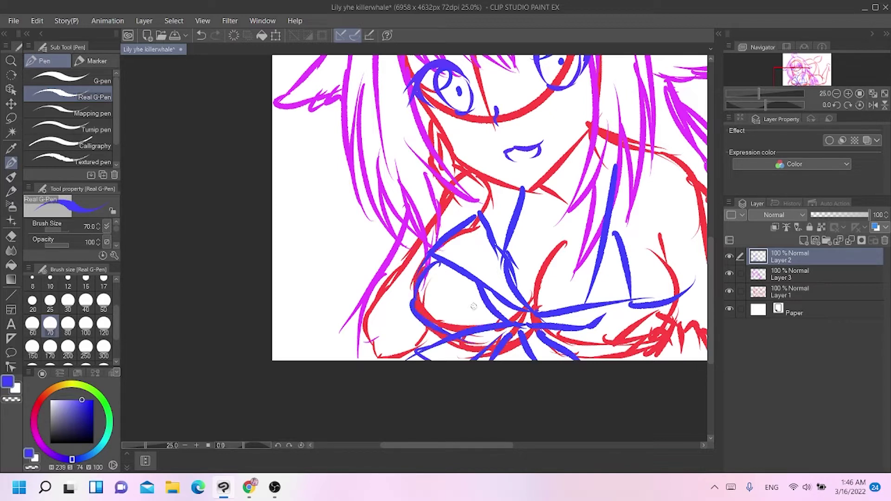
Extend the lower edge of the top across the right side of the chest to the side of the torso.
drag(501, 445, 524, 445)
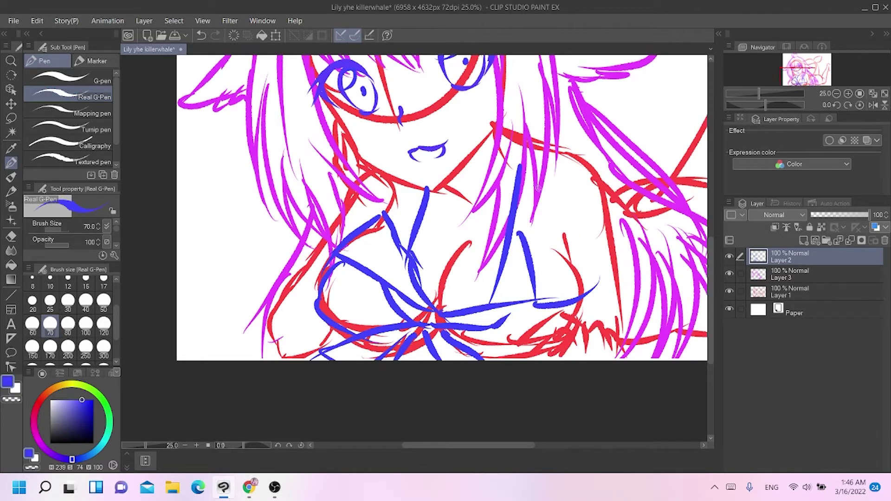
mouse_move(584, 301)
mouse_down()
mouse_move(624, 268)
mouse_move(629, 315)
mouse_up()
drag(634, 316, 549, 317)
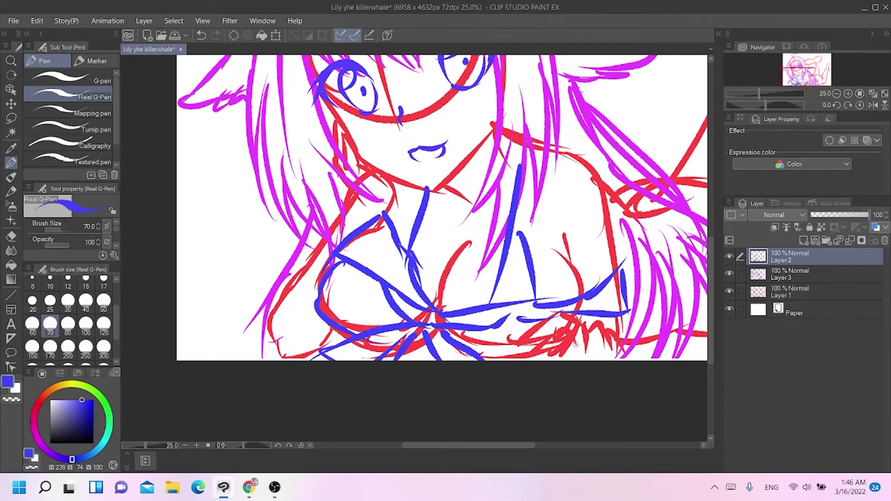
Sketch a blue choker around the neck with a small ornament hanging from its front.
scroll(514, 451, right, 4)
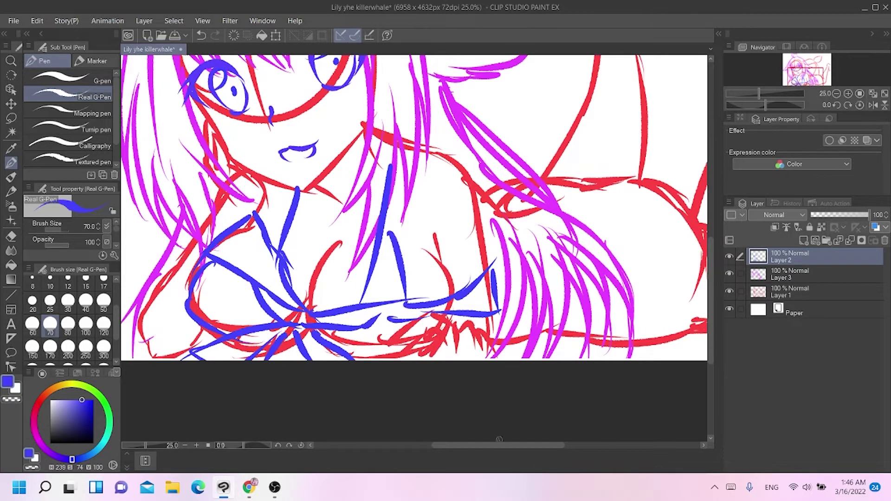
scroll(500, 443, right, 3)
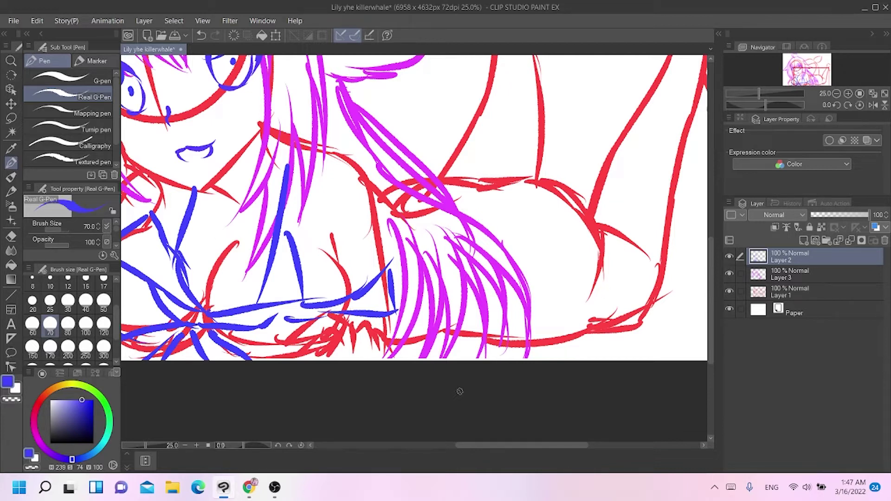
mouse_move(212, 188)
mouse_down()
mouse_move(267, 154)
mouse_move(228, 220)
mouse_move(208, 227)
mouse_move(230, 239)
mouse_move(231, 220)
mouse_up()
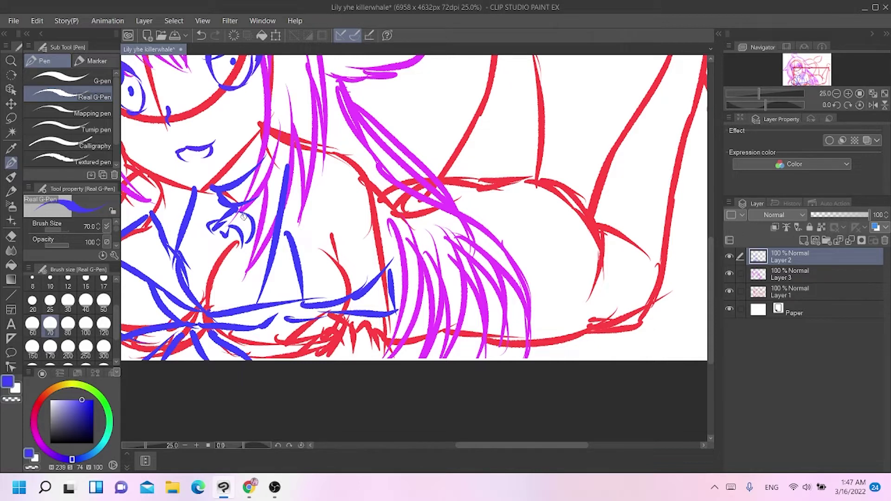
Outline the blue bottoms around the hips and tail base, redrawing the far hem curve closer to the thighs, and add waist marks.
drag(449, 188, 582, 278)
mouse_move(567, 245)
mouse_down()
mouse_move(547, 340)
mouse_move(539, 326)
mouse_up()
mouse_move(425, 180)
mouse_down()
mouse_move(464, 144)
mouse_move(519, 161)
mouse_move(537, 187)
mouse_move(582, 209)
mouse_move(593, 193)
mouse_move(655, 240)
mouse_move(656, 269)
mouse_move(596, 327)
mouse_up()
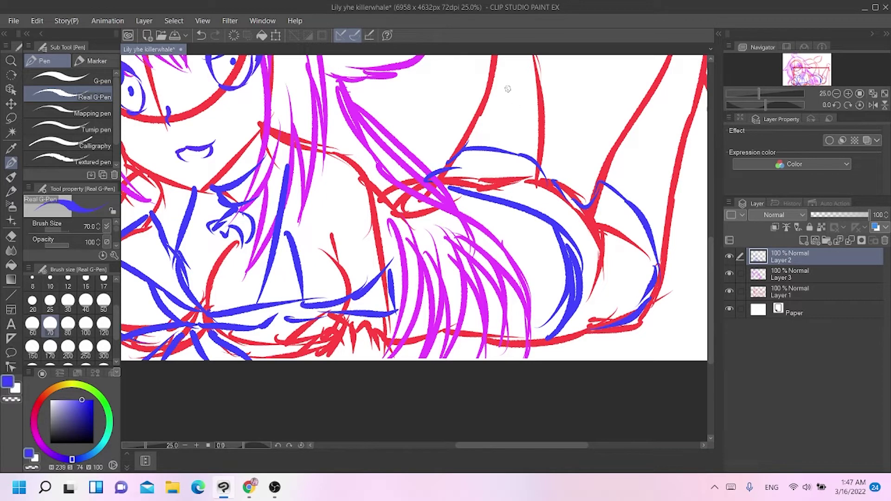
key(ctrl+z)
key(ctrl+z)
key(ctrl+z)
mouse_move(566, 195)
mouse_down()
mouse_move(611, 248)
mouse_move(635, 257)
mouse_move(609, 323)
mouse_move(622, 305)
mouse_move(592, 334)
mouse_move(539, 342)
mouse_move(569, 310)
mouse_up()
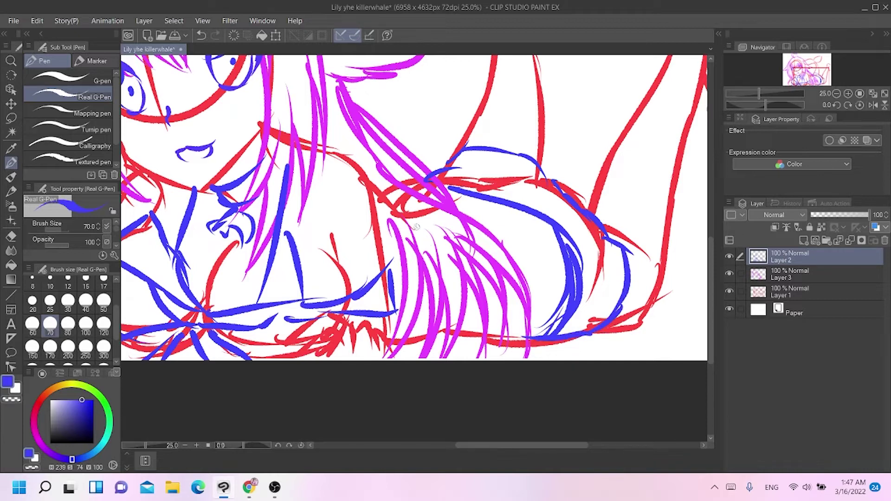
drag(370, 195, 387, 213)
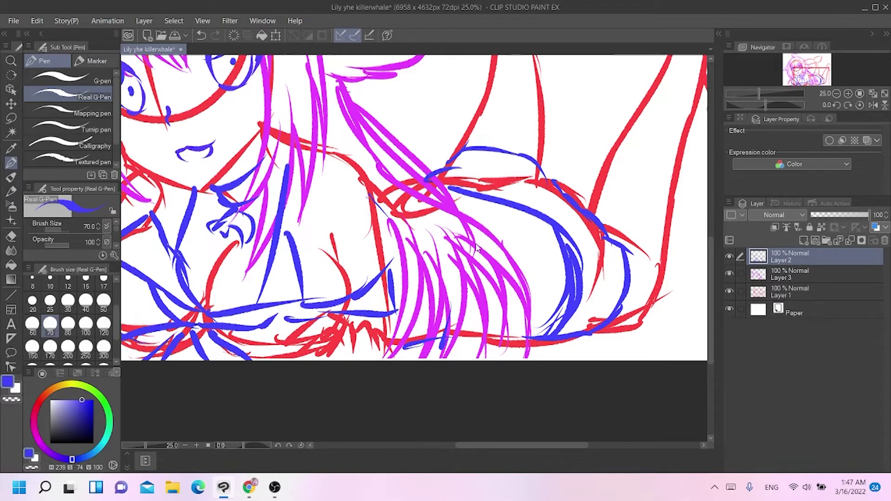
On Layer 1, switch the colour to red, hue 348, and finish the raised foot with its sole and toes.
key(ctrl+minus)
scroll(476, 244, up, 2)
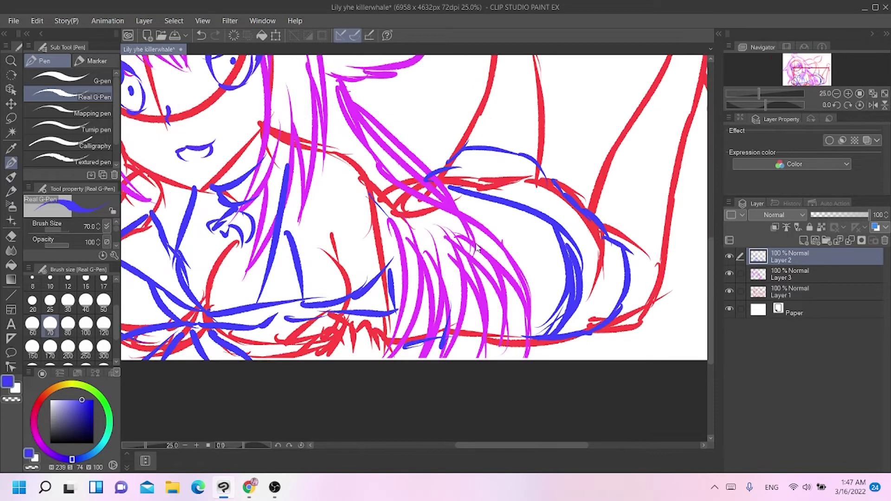
drag(550, 446, 578, 449)
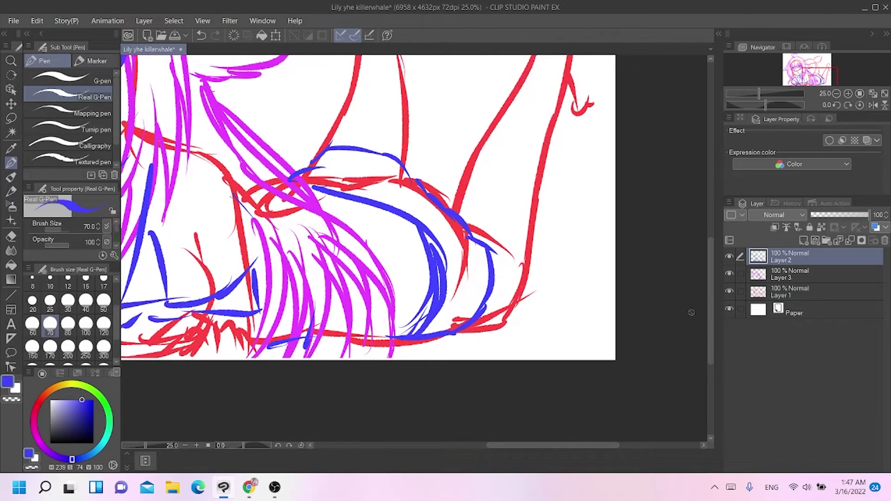
drag(709, 302, 709, 246)
click(788, 292)
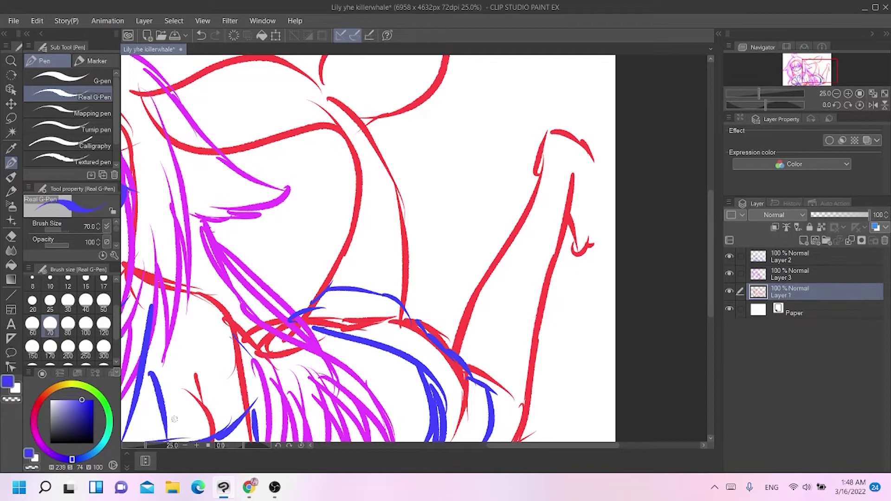
click(36, 410)
drag(589, 161, 617, 232)
drag(586, 253, 615, 231)
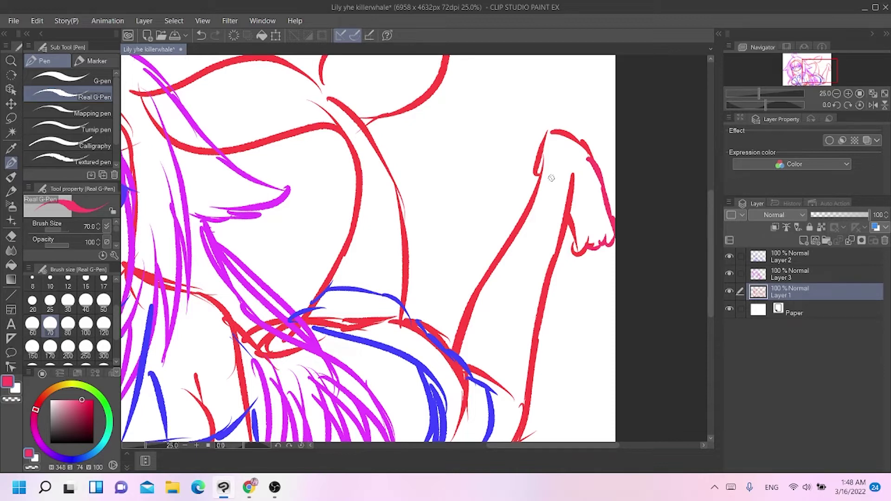
Erase the red head circle and face guide lines on Layer 1 with the Rough eraser at size 250.
drag(538, 448, 472, 448)
click(778, 278)
click(766, 290)
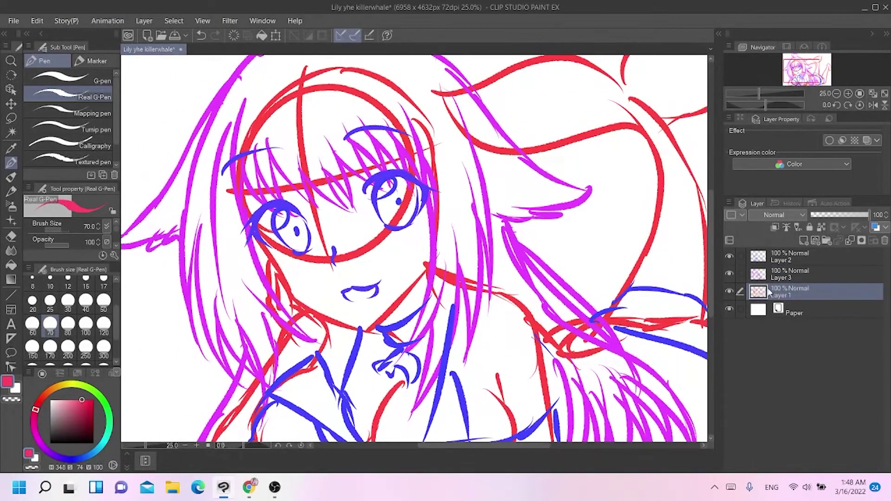
click(11, 237)
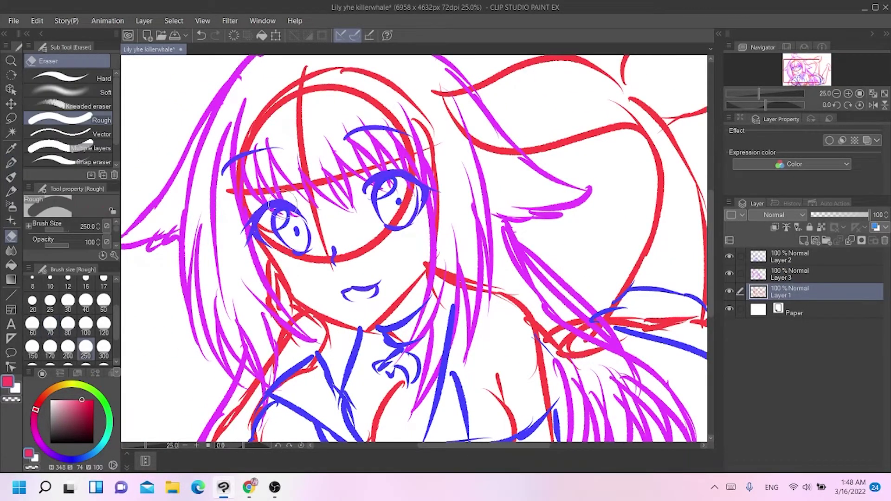
mouse_move(283, 228)
mouse_down()
mouse_move(250, 181)
mouse_move(256, 133)
mouse_move(307, 181)
mouse_move(344, 81)
mouse_up()
mouse_move(351, 135)
mouse_down()
mouse_move(396, 139)
mouse_move(380, 237)
mouse_move(304, 253)
mouse_move(440, 208)
mouse_move(322, 258)
mouse_move(348, 96)
mouse_move(284, 79)
mouse_move(406, 96)
mouse_move(493, 160)
mouse_up()
scroll(494, 163, down, 6)
scroll(500, 167, up, 3)
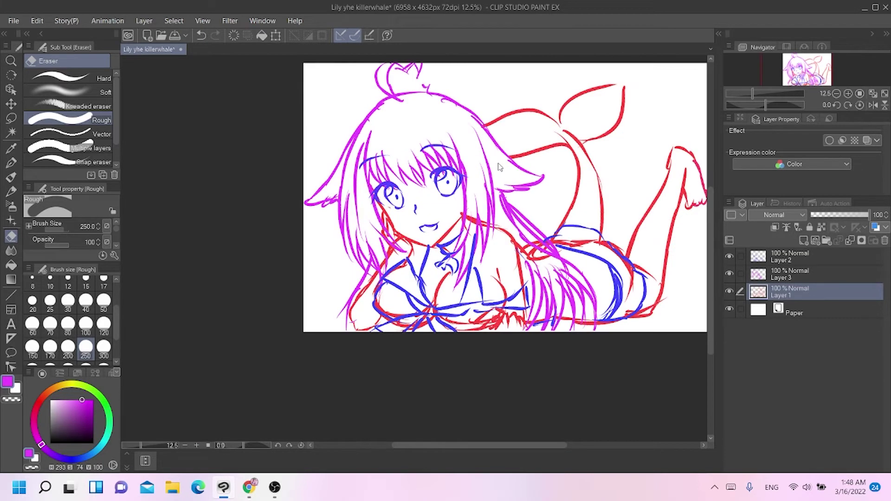
Return to the Real G-Pen in red, hue 354, and extend the tail fluke to a sharp pointed tip.
click(11, 179)
click(11, 163)
drag(34, 417, 50, 408)
click(80, 400)
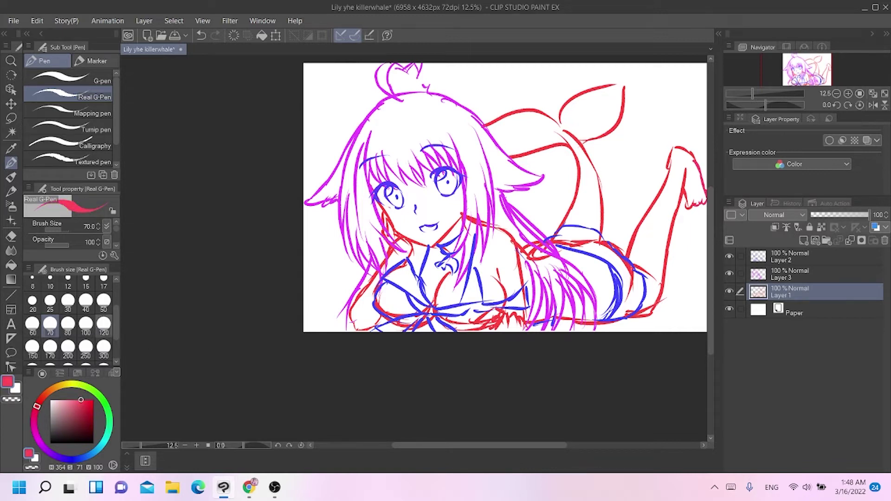
mouse_move(604, 87)
mouse_down()
mouse_move(628, 74)
mouse_move(622, 84)
mouse_up()
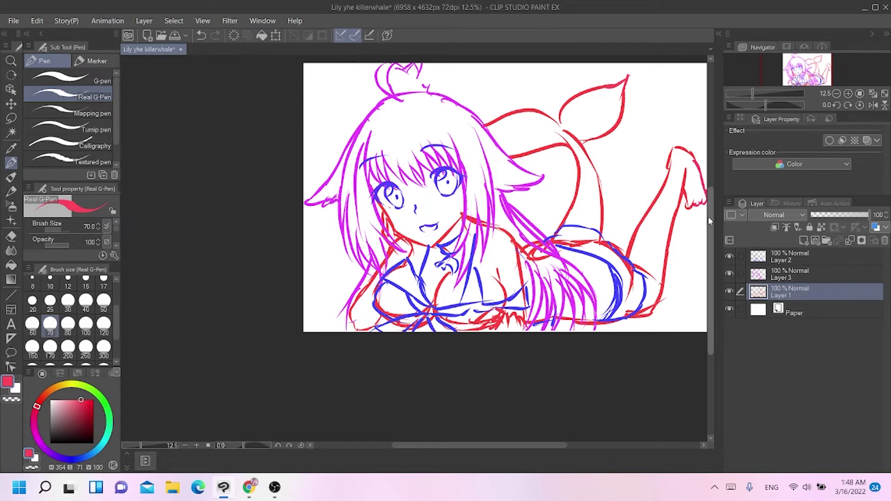
Merge the sketch layers into Layer 1 and add a new raster layer above it for the line art.
scroll(701, 208, up, 2)
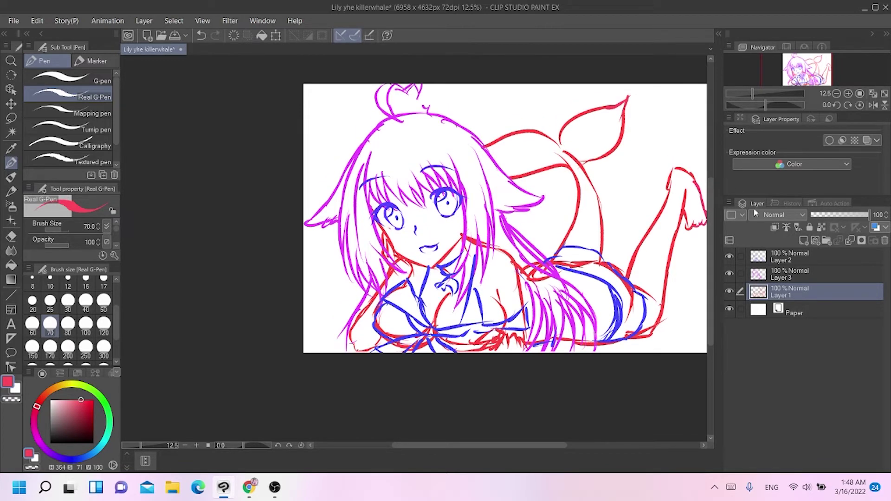
click(766, 261)
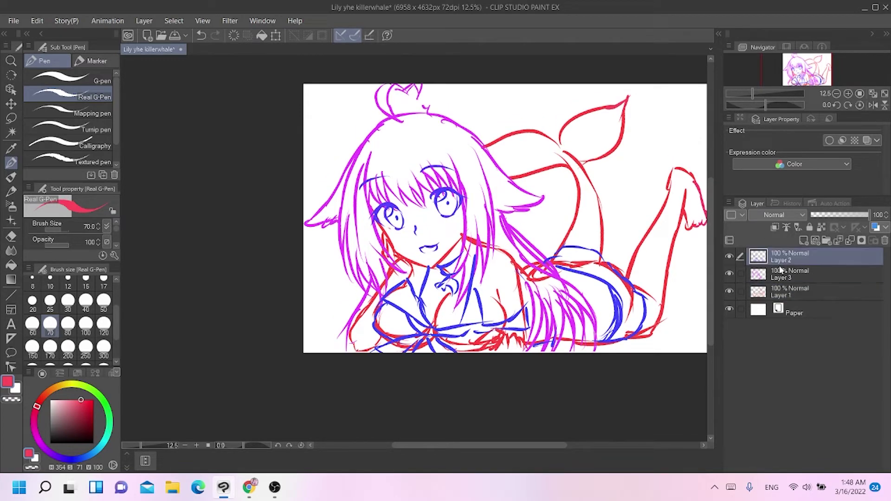
click(849, 242)
click(815, 241)
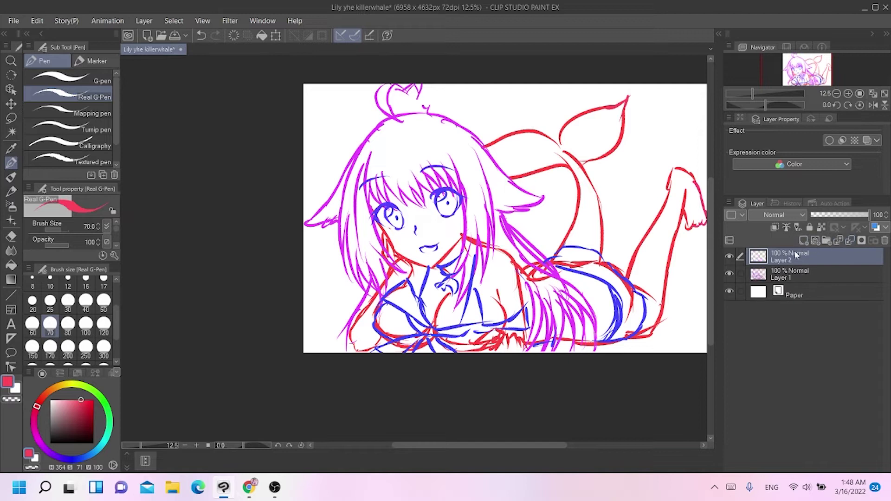
Lower the opacity of the sketch on Layer 1 to 40% and make the empty Layer 2 active.
click(793, 273)
click(834, 215)
click(801, 257)
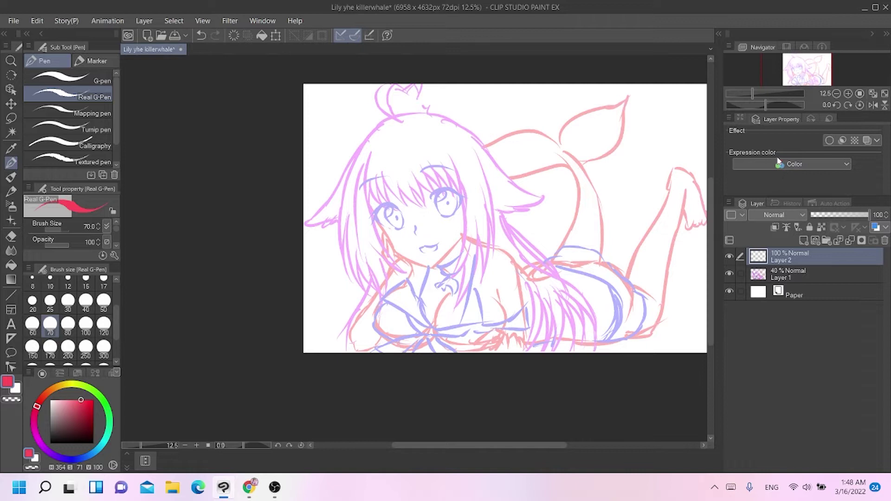
With the Real G-Pen in black at size 8, ink the bangs from the left temple to the middle of the forehead.
key(ctrl+plus)
key(ctrl+plus)
key(ctrl+plus)
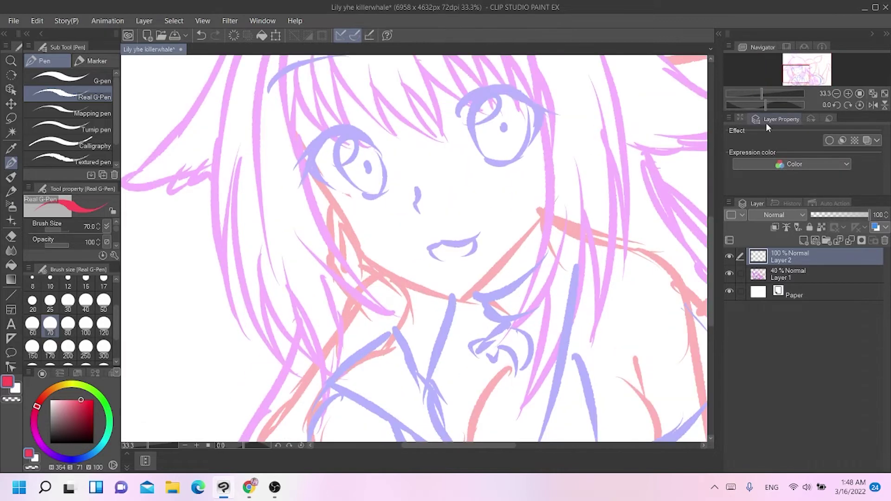
drag(711, 269, 712, 211)
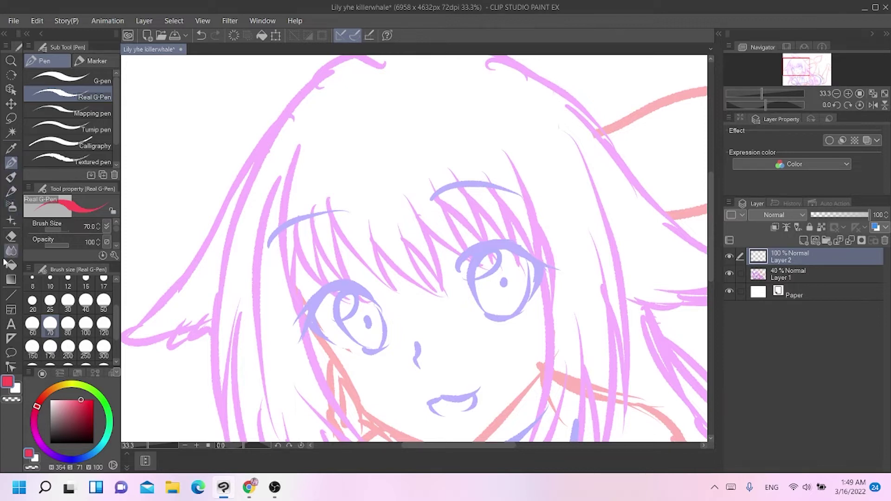
drag(62, 415, 48, 446)
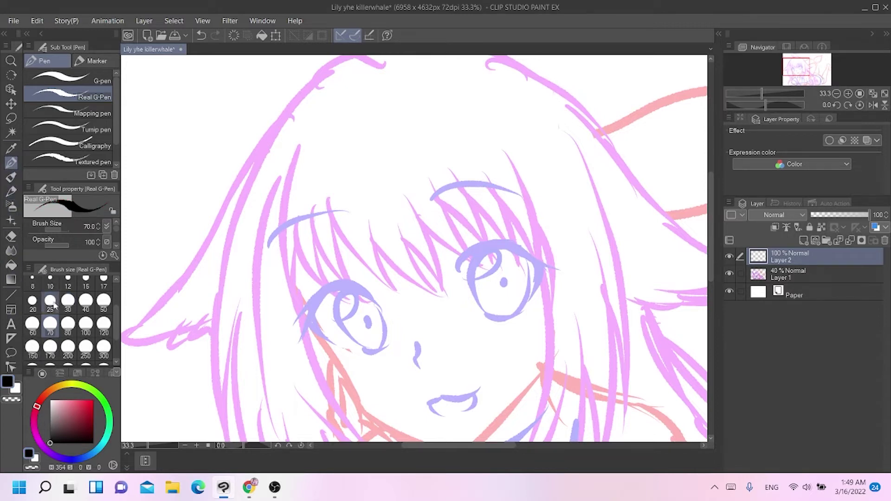
click(33, 281)
mouse_move(302, 137)
mouse_down()
mouse_move(279, 252)
mouse_move(297, 310)
mouse_up()
mouse_move(291, 235)
mouse_down()
mouse_move(297, 277)
mouse_move(316, 307)
mouse_up()
drag(315, 307, 302, 224)
key(ctrl+z)
mouse_move(317, 308)
mouse_down()
mouse_move(304, 224)
mouse_move(329, 296)
mouse_move(316, 226)
mouse_move(347, 287)
mouse_move(329, 203)
mouse_move(392, 291)
mouse_move(363, 253)
mouse_up()
key(ctrl+z)
mouse_move(384, 284)
mouse_down()
mouse_move(364, 248)
mouse_move(424, 295)
mouse_move(399, 254)
mouse_move(428, 295)
mouse_move(416, 212)
mouse_up()
mouse_move(426, 248)
mouse_down()
mouse_move(438, 288)
mouse_move(417, 191)
mouse_up()
drag(434, 231, 469, 281)
drag(467, 278, 455, 231)
Ink the remaining pointed bangs over the right eye, ending with the long strand at the right temple.
drag(417, 158, 457, 231)
drag(444, 200, 481, 260)
drag(478, 258, 443, 145)
mouse_move(465, 196)
mouse_down()
mouse_move(502, 266)
mouse_move(471, 168)
mouse_up()
key(ctrl+z)
key(ctrl+z)
mouse_move(471, 199)
mouse_down()
mouse_move(496, 249)
mouse_move(477, 170)
mouse_up()
drag(489, 202, 528, 275)
drag(500, 179, 523, 273)
key(ctrl+z)
drag(491, 160, 532, 271)
key(ctrl+z)
drag(491, 165, 541, 290)
key(ctrl+z)
mouse_move(524, 235)
mouse_down()
mouse_move(542, 288)
mouse_move(486, 132)
mouse_up()
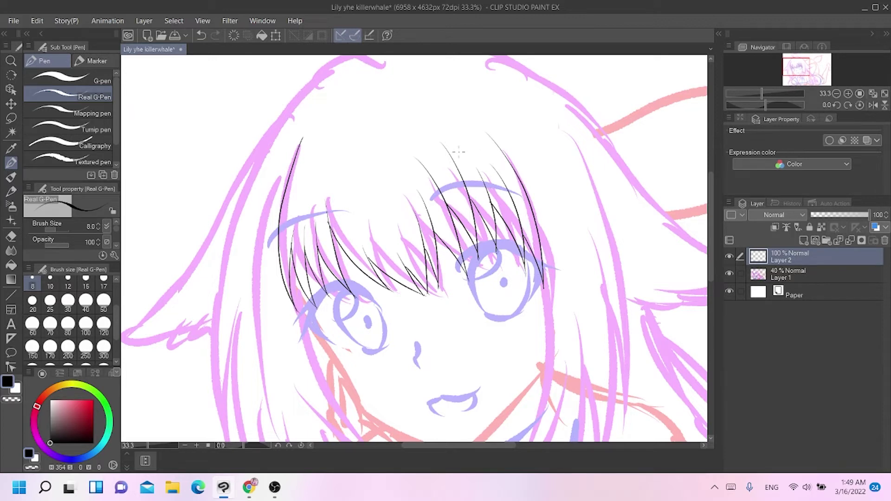
Ink the face contour from the left cheek around the chin and up to the right side of the jaw.
drag(712, 201, 710, 230)
mouse_move(296, 194)
mouse_down()
mouse_move(347, 286)
mouse_move(393, 329)
mouse_up()
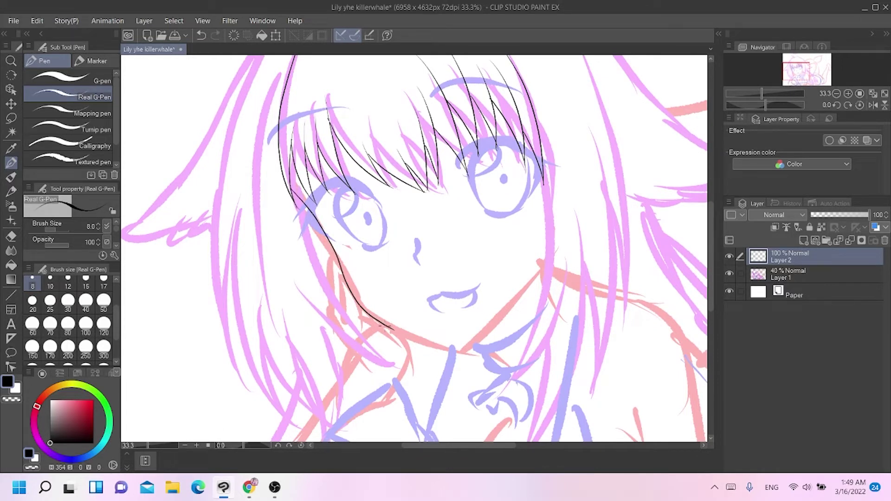
drag(394, 328, 461, 348)
key(ctrl+z)
mouse_move(388, 330)
mouse_down()
mouse_move(470, 345)
mouse_move(541, 258)
mouse_up()
Ink the hair strands that curve beside the right cheek and fall past the jaw.
drag(542, 185, 506, 278)
drag(552, 215, 511, 272)
key(ctrl+z)
mouse_move(545, 225)
mouse_down()
mouse_move(511, 272)
mouse_move(523, 341)
mouse_move(500, 392)
mouse_up()
drag(551, 303, 504, 389)
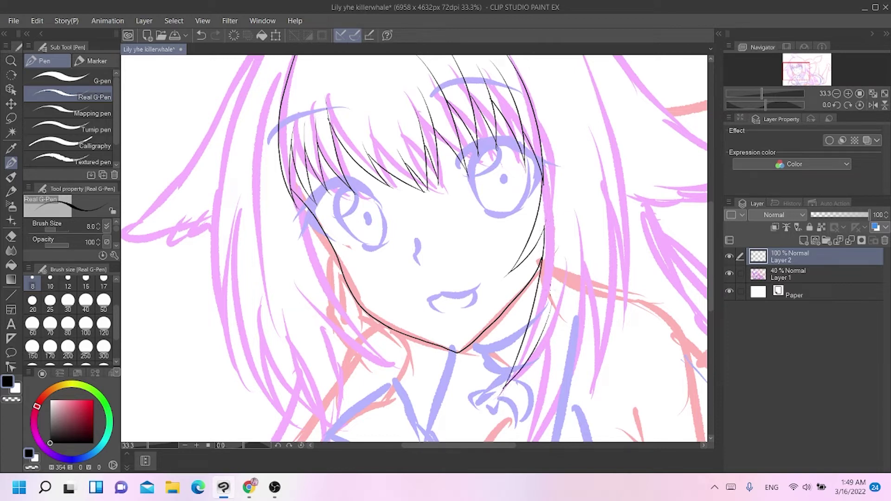
Ink the tapered tips and long outer strands of the hair hanging on the right side of the face.
drag(539, 343, 507, 425)
drag(558, 322, 515, 414)
drag(546, 361, 521, 436)
key(ctrl+z)
key(ctrl+z)
drag(552, 327, 520, 423)
mouse_move(542, 365)
mouse_down()
mouse_move(519, 440)
mouse_move(579, 341)
mouse_move(591, 219)
mouse_up()
mouse_move(591, 272)
mouse_down()
mouse_move(584, 369)
mouse_move(608, 225)
mouse_up()
key(ctrl+z)
mouse_move(588, 354)
mouse_down()
mouse_move(606, 195)
mouse_move(623, 300)
mouse_up()
mouse_move(624, 291)
mouse_down()
mouse_move(622, 203)
mouse_move(594, 105)
mouse_up()
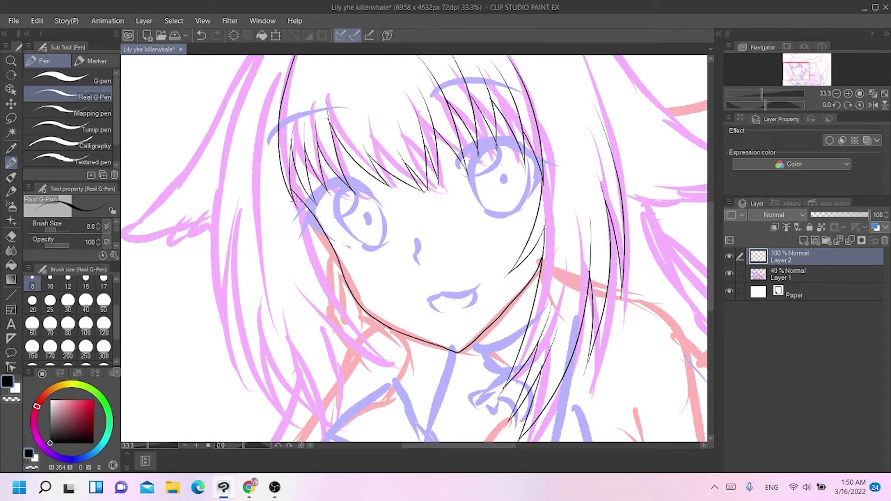
Ink the lock running past the left cheek, with pointed tips falling below the jaw.
mouse_move(298, 203)
mouse_down()
mouse_move(395, 359)
mouse_move(333, 313)
mouse_up()
key(ctrl+z)
drag(392, 356, 320, 297)
key(ctrl+z)
mouse_move(393, 358)
mouse_down()
mouse_move(316, 298)
mouse_move(401, 406)
mouse_move(303, 324)
mouse_move(395, 412)
mouse_up()
key(ctrl+z)
key(ctrl+z)
drag(300, 319, 385, 408)
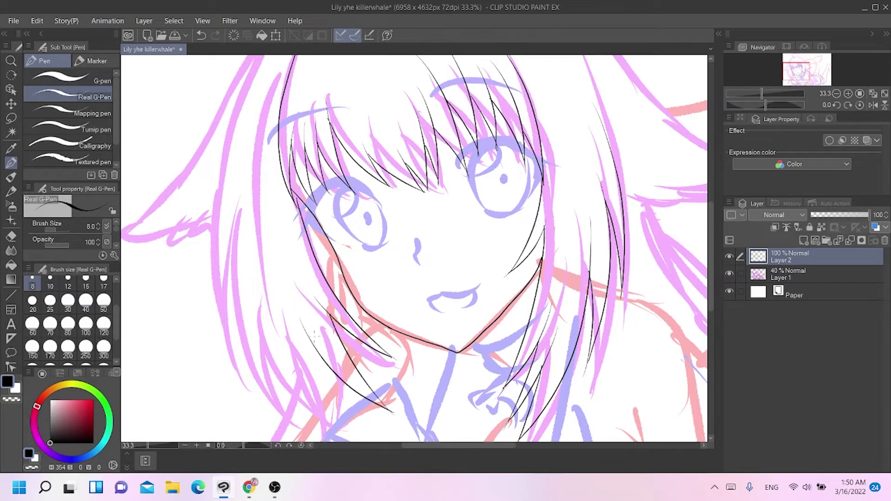
Ink the pointed hair ends on the left side and the long outer strands rising beside the head.
mouse_move(322, 358)
mouse_down()
mouse_move(366, 429)
mouse_move(297, 366)
mouse_move(277, 318)
mouse_move(320, 410)
mouse_up()
mouse_move(289, 380)
mouse_down()
mouse_move(259, 300)
mouse_move(283, 412)
mouse_up()
mouse_move(285, 412)
mouse_down()
mouse_move(235, 303)
mouse_move(245, 192)
mouse_up()
key(ctrl+z)
key(ctrl+z)
mouse_move(259, 320)
mouse_down()
mouse_move(283, 413)
mouse_move(243, 342)
mouse_move(226, 241)
mouse_up()
key(ctrl+z)
mouse_move(281, 411)
mouse_down()
mouse_move(234, 227)
mouse_move(234, 193)
mouse_up()
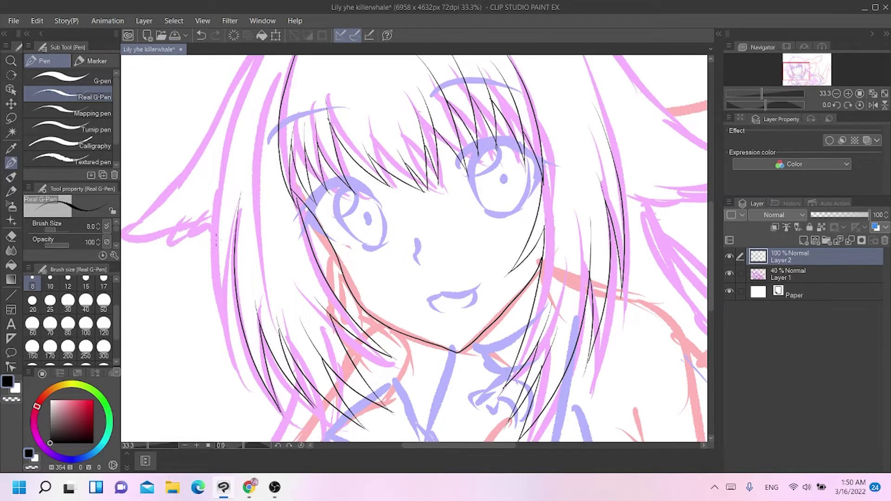
key(ctrl+z)
mouse_move(235, 224)
mouse_down()
mouse_move(226, 289)
mouse_move(237, 365)
mouse_move(217, 194)
mouse_move(249, 84)
mouse_up()
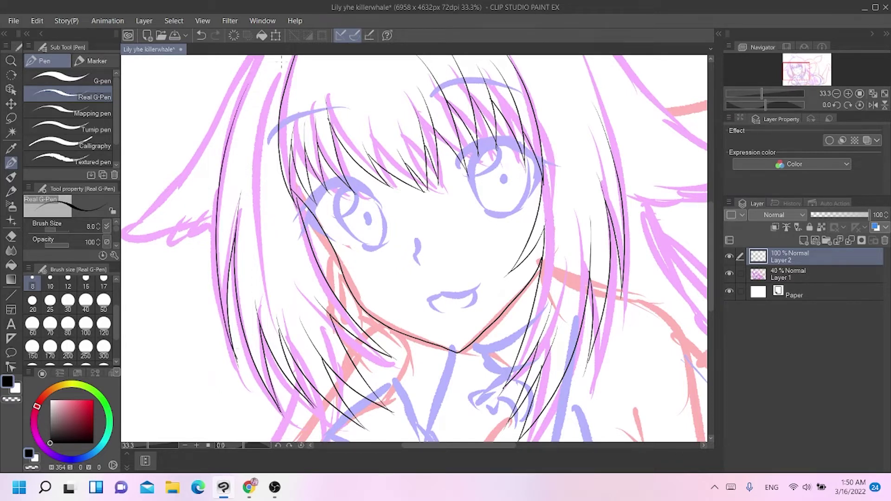
Ink the inner left side lock from the temple down, with several short pointed tips at its end.
scroll(414, 248, up, 2)
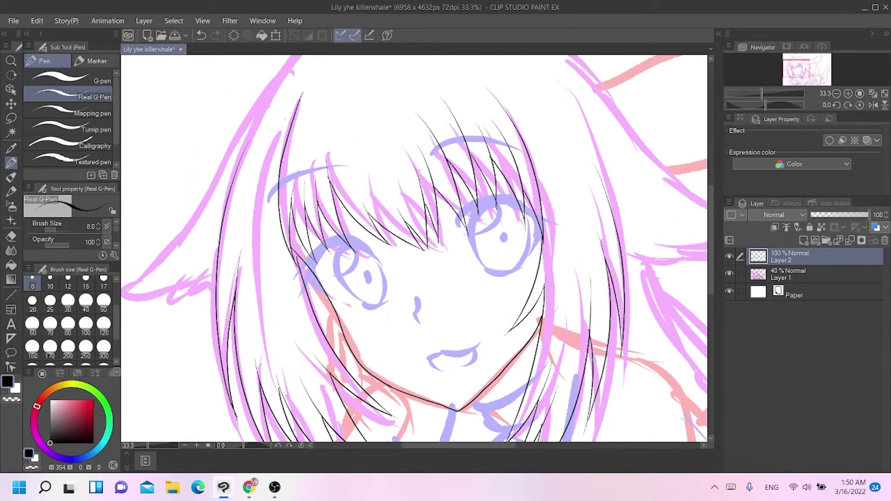
mouse_move(299, 98)
mouse_down()
mouse_move(278, 150)
mouse_move(270, 278)
mouse_move(316, 381)
mouse_up()
key(ctrl+z)
mouse_move(301, 94)
mouse_down()
mouse_move(265, 167)
mouse_move(286, 374)
mouse_move(299, 391)
mouse_up()
drag(280, 311, 296, 386)
drag(283, 327, 325, 407)
key(ctrl+z)
drag(283, 333, 327, 407)
drag(309, 373, 343, 420)
key(ctrl+z)
drag(305, 364, 343, 417)
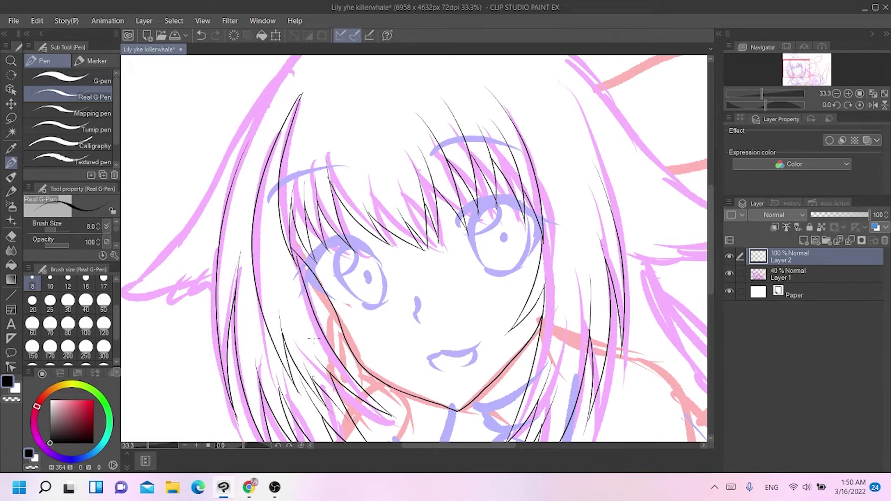
Ink the long right side lock from above the bangs down past the cheek, redrawing its curve and tips.
drag(490, 93, 459, 58)
key(ctrl+z)
mouse_move(489, 92)
mouse_down()
mouse_move(464, 63)
mouse_move(574, 265)
mouse_up()
key(ctrl+z)
key(ctrl+z)
mouse_move(497, 97)
mouse_down()
mouse_move(462, 62)
mouse_move(548, 139)
mouse_move(580, 272)
mouse_up()
key(ctrl+z)
key(ctrl+z)
mouse_move(478, 74)
mouse_down()
mouse_move(576, 294)
mouse_move(561, 238)
mouse_up()
key(ctrl+z)
drag(576, 294, 568, 247)
key(ctrl+z)
mouse_move(579, 294)
mouse_down()
mouse_move(567, 241)
mouse_move(544, 385)
mouse_move(551, 319)
mouse_up()
key(ctrl+z)
mouse_move(543, 378)
mouse_down()
mouse_move(549, 331)
mouse_move(529, 382)
mouse_move(549, 371)
mouse_move(547, 340)
mouse_move(526, 393)
mouse_move(546, 367)
mouse_up()
key(ctrl+z)
key(ctrl+z)
key(ctrl+z)
key(ctrl+z)
key(ctrl+z)
key(ctrl+z)
key(ctrl+z)
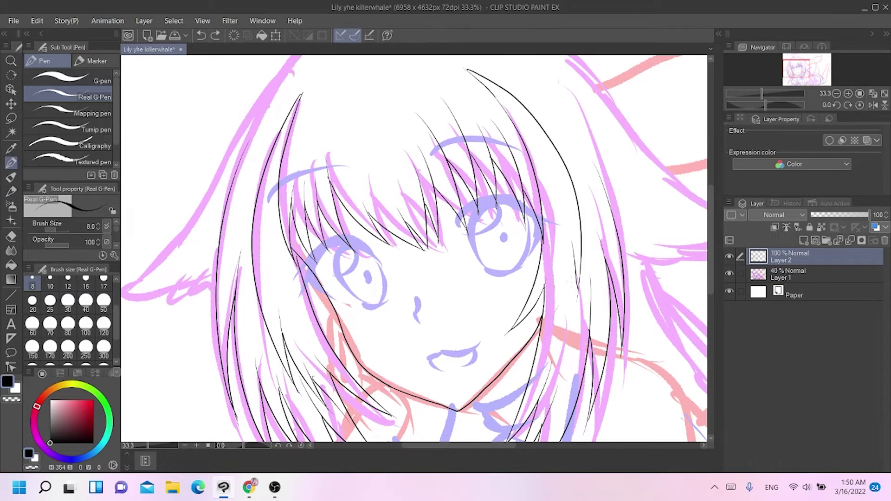
mouse_move(574, 261)
mouse_down()
mouse_move(540, 379)
mouse_move(549, 326)
mouse_move(528, 372)
mouse_move(548, 333)
mouse_up()
key(ctrl+z)
key(ctrl+z)
drag(534, 371, 548, 329)
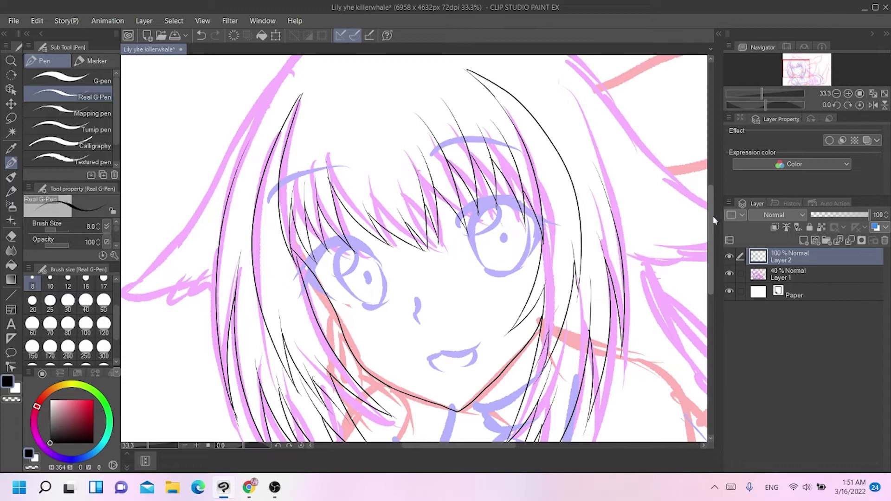
Ink the left outer hair outline from the crown to the flared tip, with a jagged edge underneath.
scroll(360, 136, up, 3)
mouse_move(338, 124)
mouse_down()
mouse_move(274, 191)
mouse_move(250, 251)
mouse_up()
key(ctrl+z)
mouse_move(354, 123)
mouse_down()
mouse_move(279, 186)
mouse_move(225, 277)
mouse_move(123, 403)
mouse_up()
key(ctrl+z)
key(ctrl+z)
mouse_move(123, 403)
mouse_down()
mouse_move(203, 404)
mouse_move(213, 395)
mouse_up()
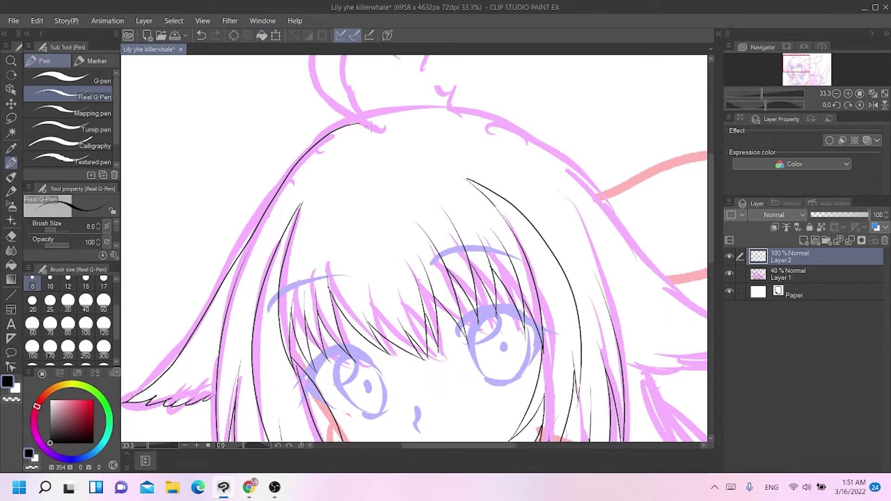
Ink the two curved lines at the base of the heart-shaped hair tuft on the crown.
mouse_move(360, 120)
mouse_down()
mouse_move(371, 126)
mouse_move(301, 56)
mouse_up()
key(ctrl+z)
drag(363, 124, 314, 57)
drag(370, 125, 344, 56)
Ink the top of the head and the right outer hair outline, finishing the flared tip with a jagged underside.
drag(364, 122, 453, 107)
key(ctrl+z)
mouse_move(360, 122)
mouse_down()
mouse_move(428, 107)
mouse_move(571, 165)
mouse_move(706, 320)
mouse_up()
drag(500, 446, 530, 446)
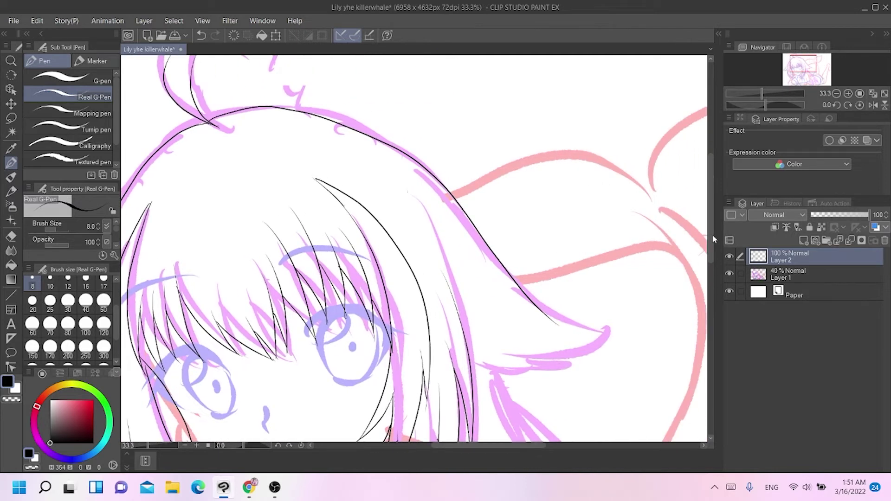
scroll(691, 239, down, 3)
key(ctrl+z)
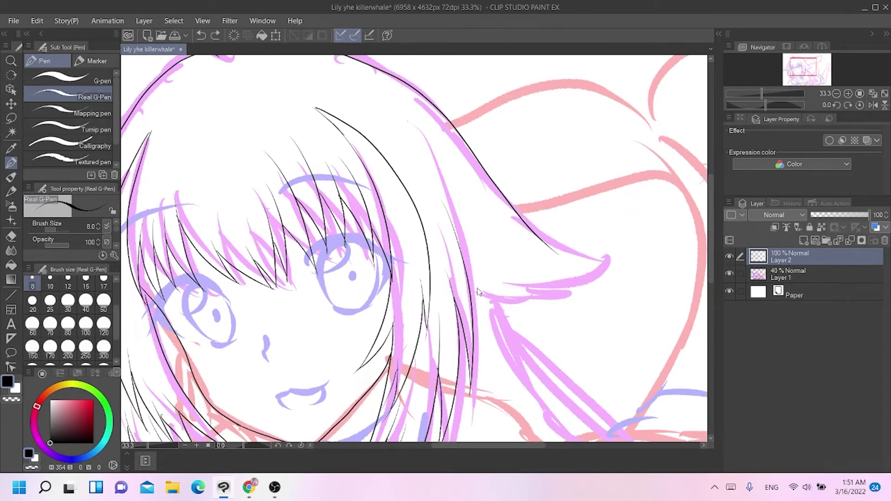
mouse_move(471, 281)
mouse_down()
mouse_move(533, 297)
mouse_move(577, 286)
mouse_move(561, 278)
mouse_move(568, 289)
mouse_move(567, 281)
mouse_move(613, 268)
mouse_move(539, 235)
mouse_up()
key(ctrl+z)
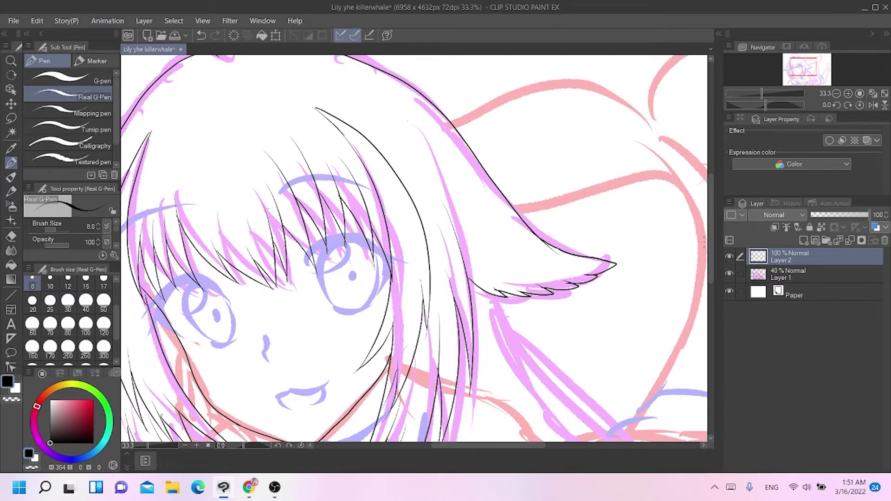
Ink the choker with its small ornament below the chin, and the narrow double-lined strap down the neck.
drag(711, 221, 714, 281)
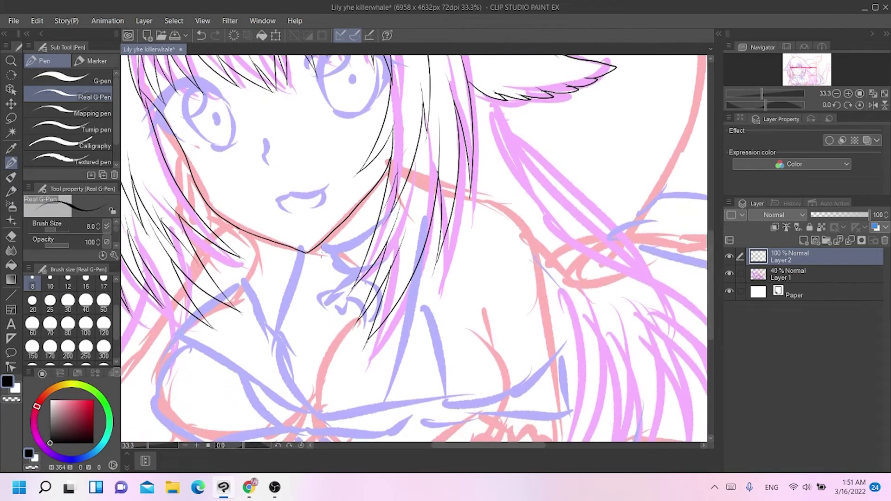
drag(325, 240, 373, 226)
mouse_move(324, 241)
mouse_down()
mouse_move(331, 256)
mouse_move(364, 269)
mouse_move(319, 292)
mouse_move(354, 291)
mouse_move(366, 319)
mouse_move(373, 302)
mouse_move(359, 288)
mouse_up()
key(ctrl+z)
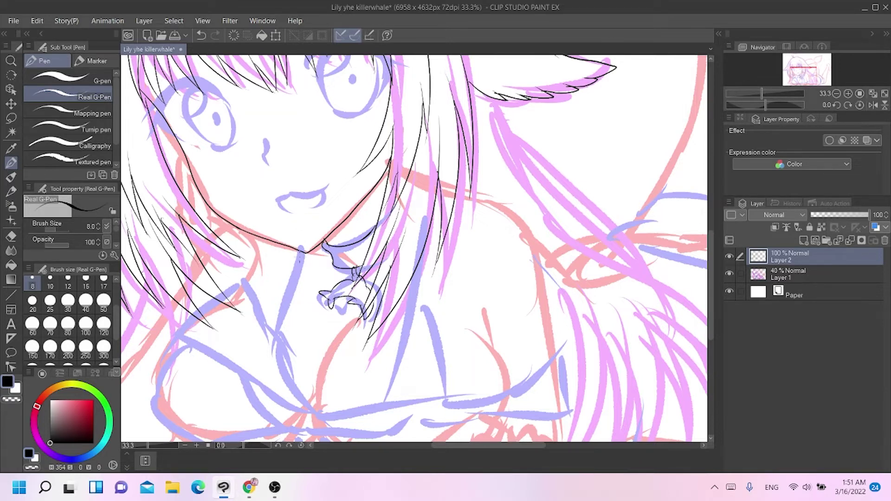
drag(297, 251, 272, 327)
drag(304, 254, 274, 333)
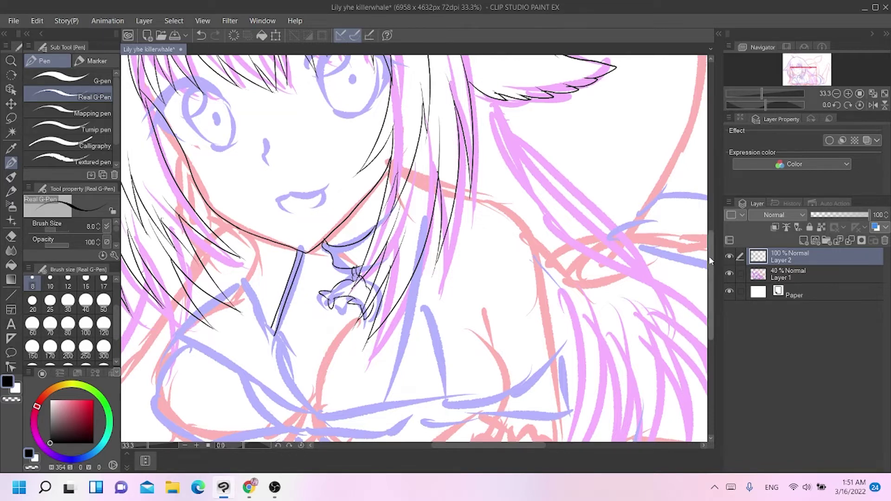
Ink the top's left collar flap down to the front knot, the chest curve and the band running right from the knot.
scroll(708, 256, down, 3)
mouse_move(242, 208)
mouse_down()
mouse_move(315, 341)
mouse_move(214, 277)
mouse_move(175, 272)
mouse_move(242, 211)
mouse_up()
key(ctrl+z)
drag(197, 243, 239, 204)
key(ctrl+z)
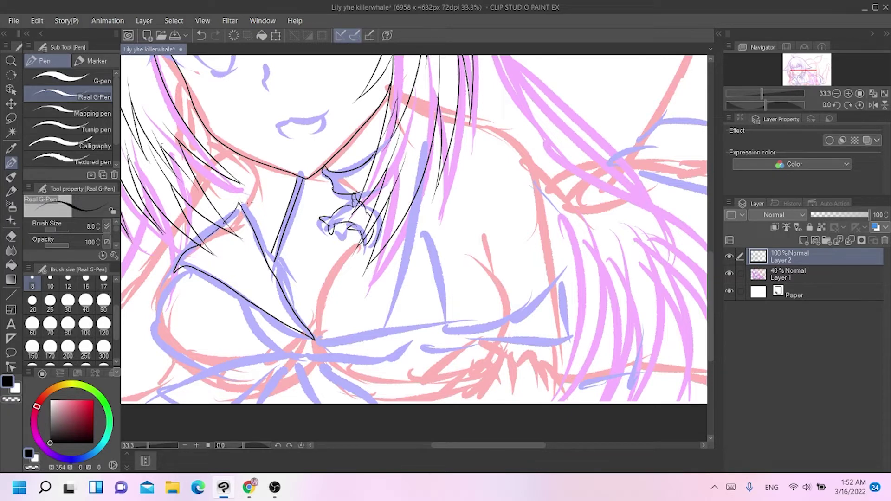
mouse_move(317, 332)
mouse_down()
mouse_move(360, 237)
mouse_move(323, 282)
mouse_up()
mouse_move(315, 337)
mouse_down()
mouse_move(509, 316)
mouse_move(505, 356)
mouse_move(441, 349)
mouse_move(396, 359)
mouse_move(314, 339)
mouse_up()
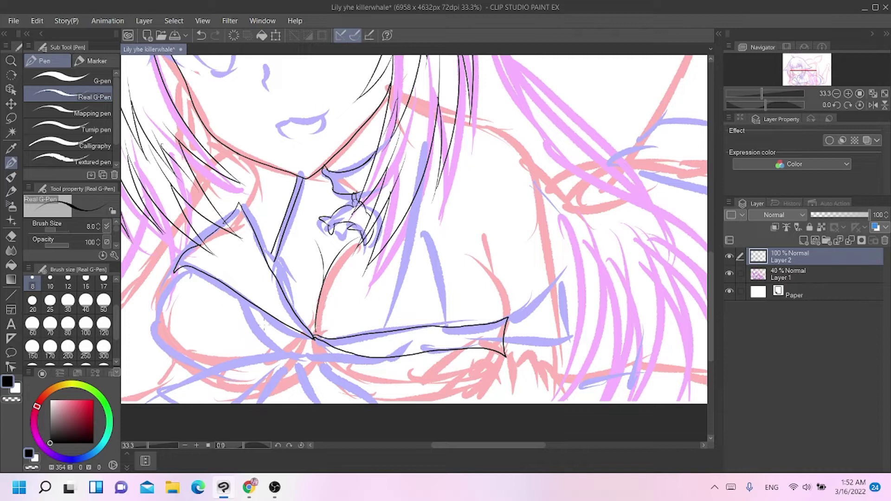
Ink the lower edge under the left collar flap, the small front knot and the short curve running right from it.
mouse_move(235, 291)
mouse_down()
mouse_move(253, 329)
mouse_move(304, 355)
mouse_up()
key(ctrl+z)
scroll(226, 261, up, 1)
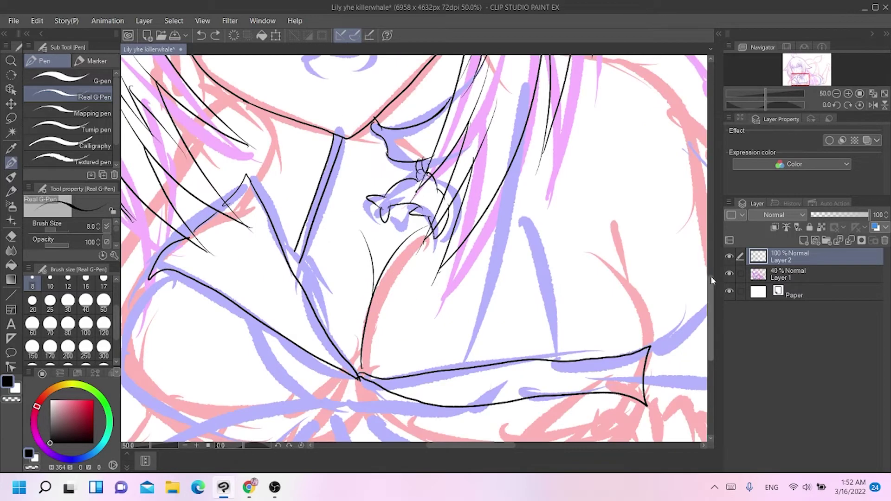
drag(711, 280, 711, 298)
mouse_move(246, 232)
mouse_down()
mouse_move(276, 297)
mouse_move(339, 321)
mouse_up()
key(ctrl+z)
mouse_move(246, 230)
mouse_down()
mouse_move(270, 292)
mouse_move(335, 327)
mouse_up()
mouse_move(314, 275)
mouse_down()
mouse_move(335, 326)
mouse_move(359, 333)
mouse_move(323, 334)
mouse_up()
mouse_move(324, 331)
mouse_down()
mouse_move(353, 340)
mouse_move(358, 331)
mouse_move(323, 334)
mouse_move(361, 342)
mouse_move(359, 332)
mouse_up()
key(ctrl+z)
key(ctrl+z)
mouse_move(353, 327)
mouse_down()
mouse_move(385, 307)
mouse_move(443, 343)
mouse_move(460, 329)
mouse_up()
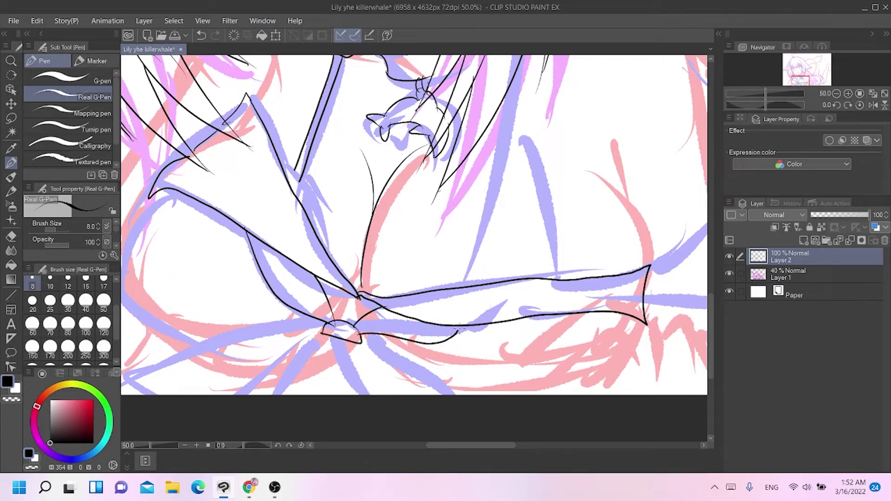
Ink the double-lined strap that splits into two branches rising from the right side of the chest band.
mouse_move(464, 280)
mouse_down()
mouse_move(499, 144)
mouse_move(491, 247)
mouse_move(478, 274)
mouse_move(503, 183)
mouse_up()
key(ctrl+z)
key(ctrl+z)
mouse_move(489, 227)
mouse_down()
mouse_move(512, 133)
mouse_move(476, 284)
mouse_up()
drag(518, 147, 544, 278)
scroll(414, 248, up, 3)
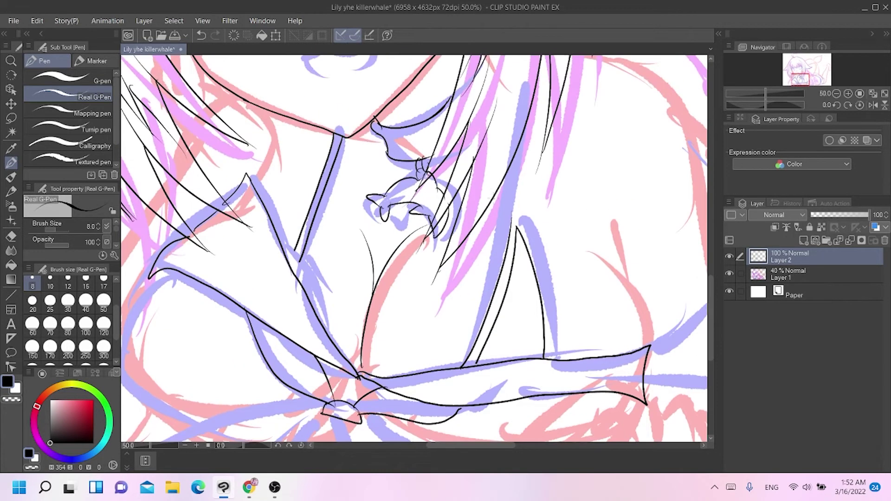
mouse_move(511, 213)
mouse_down()
mouse_move(512, 164)
mouse_move(519, 170)
mouse_move(522, 148)
mouse_move(521, 212)
mouse_move(557, 291)
mouse_move(567, 360)
mouse_up()
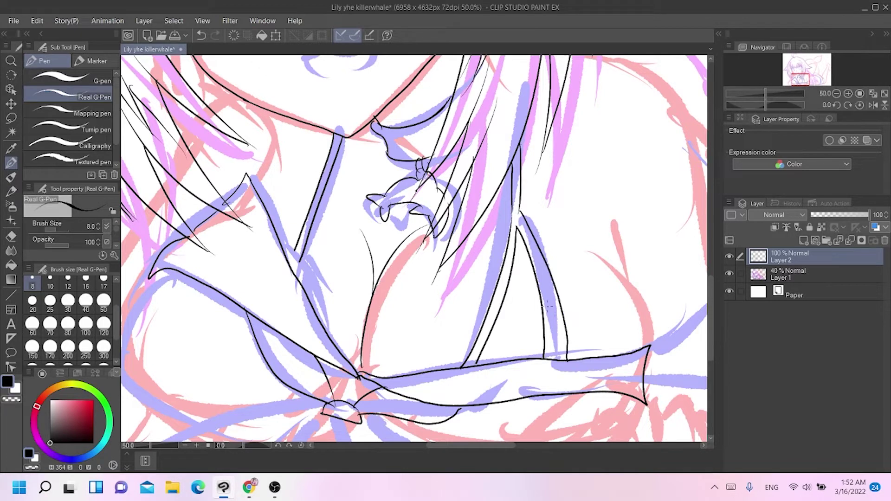
Ink the collarbone lines on both sides of the neck, between the neck strap and the hair strands.
drag(484, 445, 489, 445)
drag(254, 128, 335, 191)
drag(411, 176, 397, 185)
drag(480, 149, 503, 143)
key(ctrl+z)
key(ctrl+z)
drag(504, 146, 538, 131)
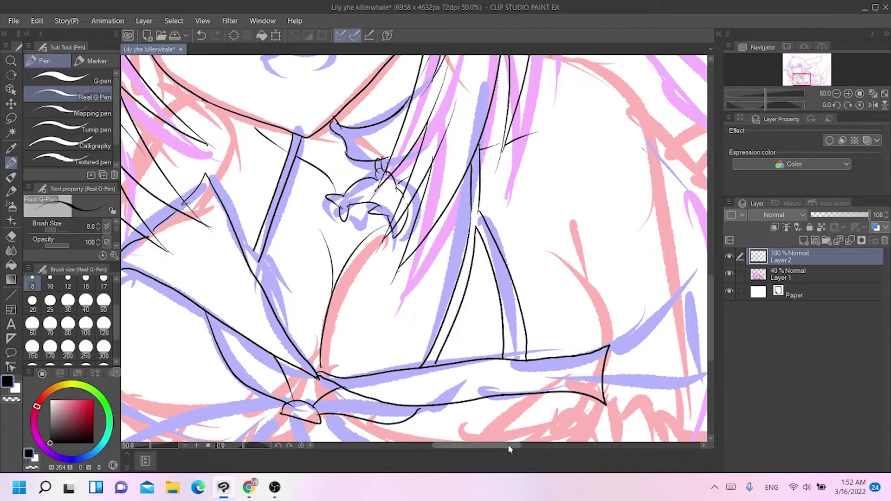
Ink the right shoulder contour from the hair strands down along the outer side of the body.
drag(508, 444, 532, 445)
scroll(693, 292, up, 4)
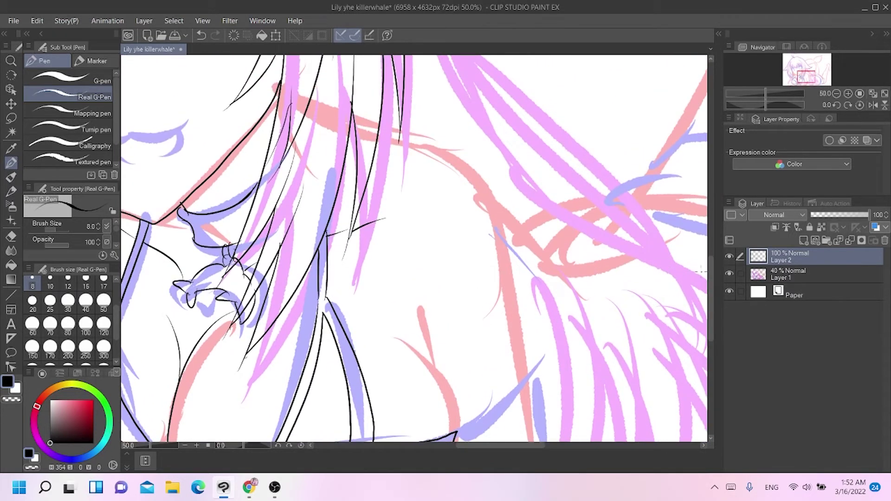
key(ctrl+z)
mouse_move(378, 132)
mouse_down()
mouse_move(461, 162)
mouse_move(477, 182)
mouse_move(532, 358)
mouse_up()
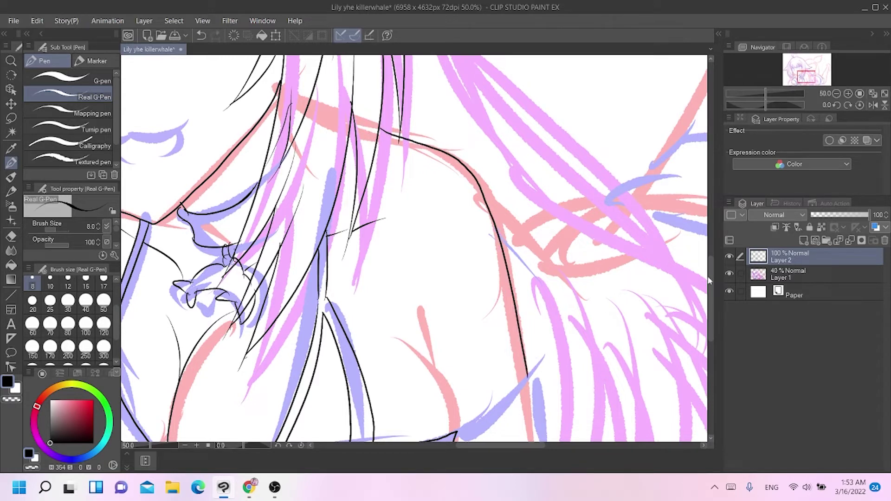
Ink the right armpit and chest curve, then the flared sleeve with its folded corner at the band's right end.
scroll(709, 280, down, 5)
mouse_move(452, 316)
mouse_down()
mouse_move(441, 252)
mouse_move(408, 213)
mouse_up()
key(ctrl+z)
mouse_move(456, 315)
mouse_down()
mouse_move(401, 221)
mouse_move(420, 214)
mouse_move(418, 182)
mouse_up()
mouse_move(457, 314)
mouse_down()
mouse_move(533, 253)
mouse_move(545, 263)
mouse_move(530, 318)
mouse_move(542, 343)
mouse_up()
key(ctrl+z)
mouse_move(535, 298)
mouse_down()
mouse_move(536, 329)
mouse_move(511, 350)
mouse_move(450, 346)
mouse_up()
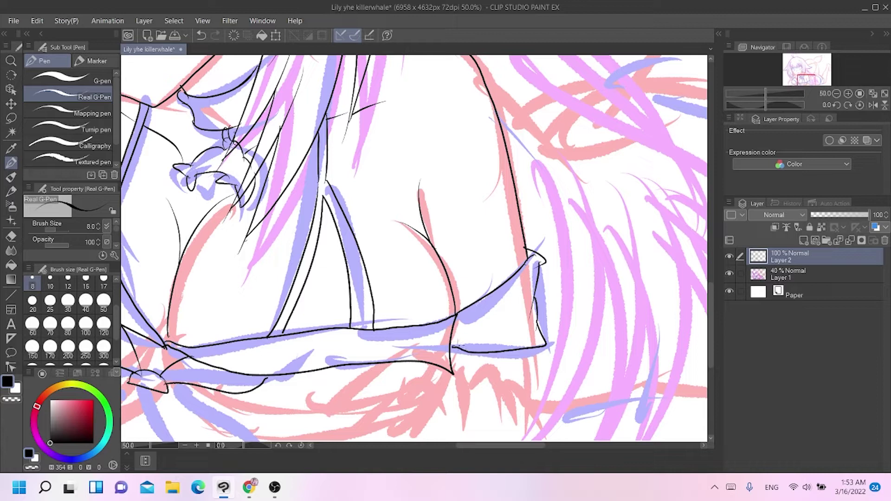
Ink the thumb and the back of the hand emerging below the right end of the chest band.
scroll(392, 312, down, 3)
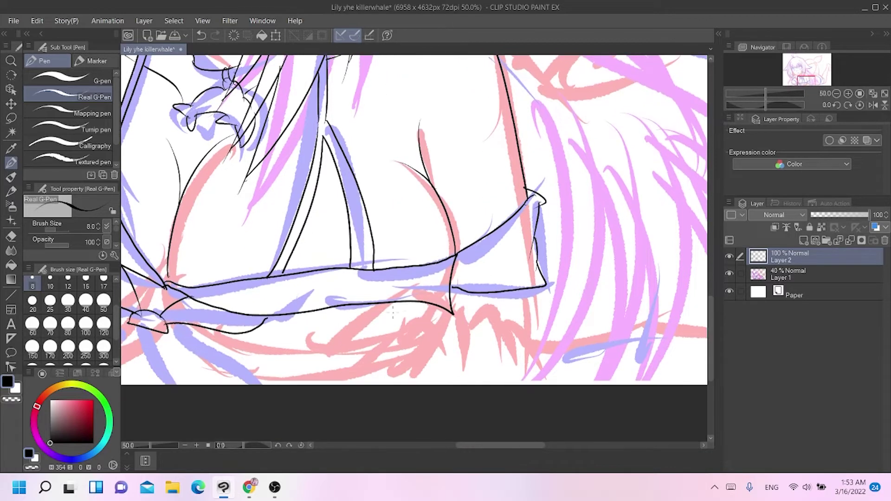
mouse_move(423, 325)
mouse_down()
mouse_move(392, 309)
mouse_move(358, 350)
mouse_up()
key(ctrl+z)
mouse_move(394, 312)
mouse_down()
mouse_move(341, 357)
mouse_move(395, 342)
mouse_move(407, 364)
mouse_move(403, 344)
mouse_move(422, 363)
mouse_up()
key(ctrl+z)
mouse_move(420, 325)
mouse_down()
mouse_move(439, 319)
mouse_move(457, 348)
mouse_move(416, 387)
mouse_up()
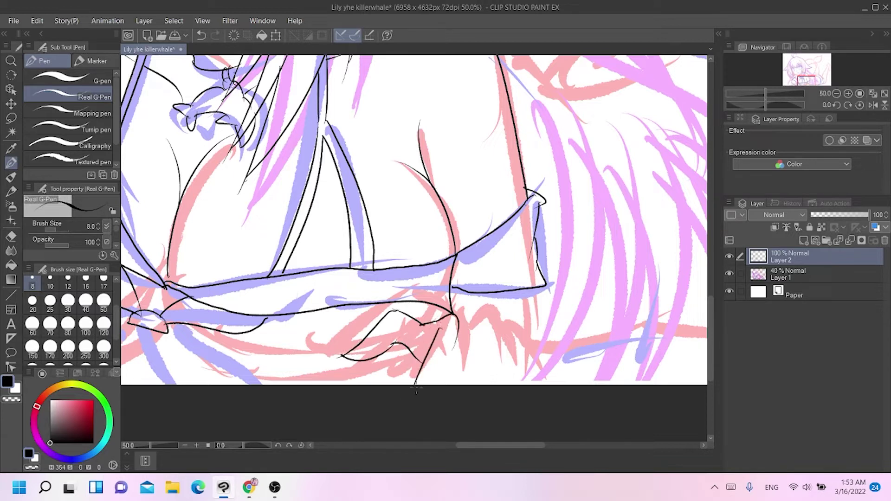
Ink the hand's curled fingers down to the canvas edge and the short arm line below the sleeve.
mouse_move(454, 342)
mouse_down()
mouse_move(441, 384)
mouse_move(461, 327)
mouse_move(482, 335)
mouse_move(461, 385)
mouse_up()
mouse_move(485, 337)
mouse_down()
mouse_move(477, 398)
mouse_move(520, 351)
mouse_move(514, 389)
mouse_up()
key(ctrl+z)
drag(480, 363, 470, 386)
key(ctrl+z)
key(ctrl+z)
drag(401, 344, 408, 385)
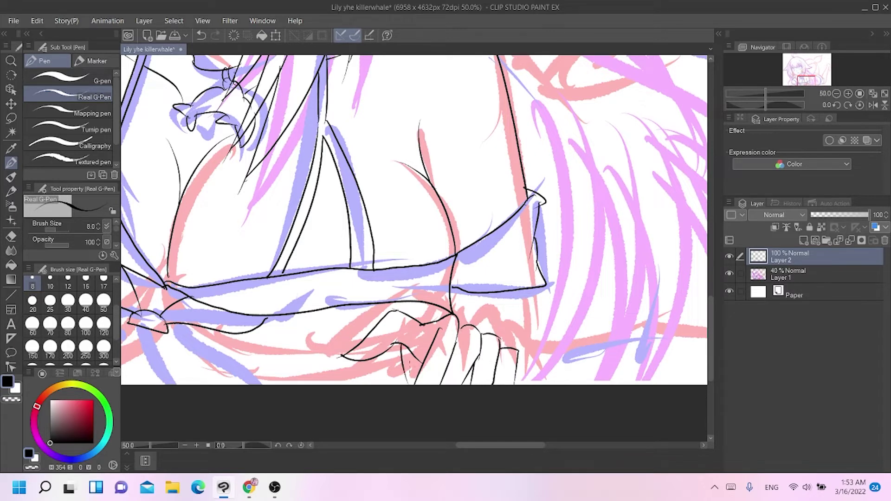
mouse_move(420, 323)
mouse_down()
mouse_move(450, 315)
mouse_move(506, 320)
mouse_up()
drag(531, 291, 525, 377)
Ink the ribbon tails and fold lines fanning out below the front knot.
drag(546, 445, 503, 446)
mouse_move(402, 316)
mouse_down()
mouse_move(380, 314)
mouse_move(325, 324)
mouse_move(222, 383)
mouse_up()
mouse_move(411, 326)
mouse_down()
mouse_move(367, 385)
mouse_move(371, 343)
mouse_move(340, 378)
mouse_up()
drag(424, 338, 440, 384)
drag(442, 328, 534, 384)
mouse_move(447, 342)
mouse_down()
mouse_move(470, 377)
mouse_move(499, 369)
mouse_up()
Ink the rounded left outline of the top and the thin fabric folds leading toward the knot.
mouse_move(241, 184)
mouse_down()
mouse_move(190, 258)
mouse_move(209, 316)
mouse_up()
key(ctrl+z)
mouse_move(235, 181)
mouse_down()
mouse_move(210, 213)
mouse_move(197, 298)
mouse_move(228, 337)
mouse_move(276, 348)
mouse_up()
key(ctrl+z)
mouse_move(239, 178)
mouse_down()
mouse_move(207, 227)
mouse_move(203, 288)
mouse_move(263, 352)
mouse_up()
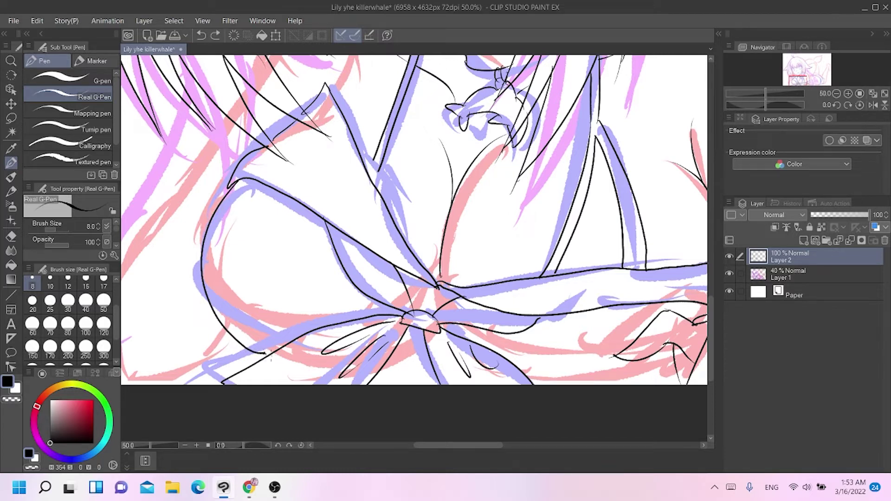
mouse_move(288, 221)
mouse_down()
mouse_move(358, 308)
mouse_move(288, 268)
mouse_up()
drag(336, 310, 287, 277)
drag(331, 317, 312, 313)
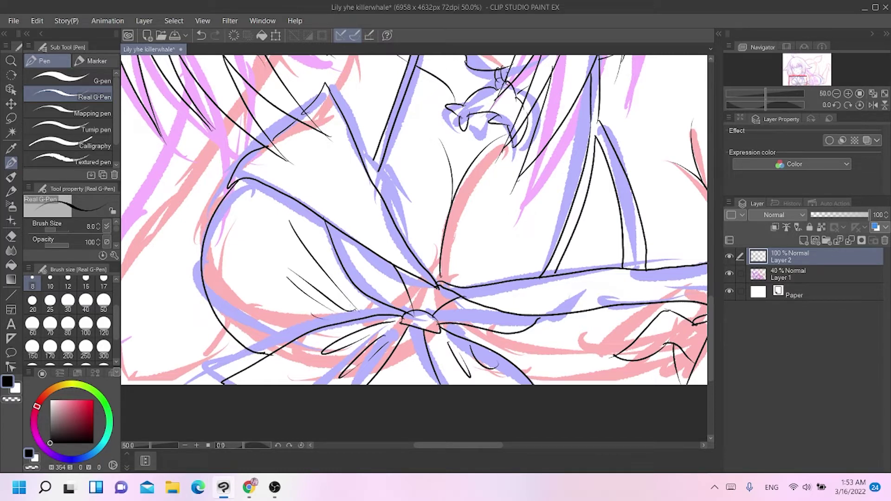
Ink the fabric fold lines under the chest band between the knot and the hand.
drag(530, 333, 624, 321)
drag(495, 339, 608, 360)
mouse_move(529, 358)
mouse_down()
mouse_move(581, 379)
mouse_move(554, 388)
mouse_up()
drag(678, 368, 659, 386)
Ink the left arm's outline from the hair tips down around the bent elbow to the side of the top.
drag(496, 445, 464, 445)
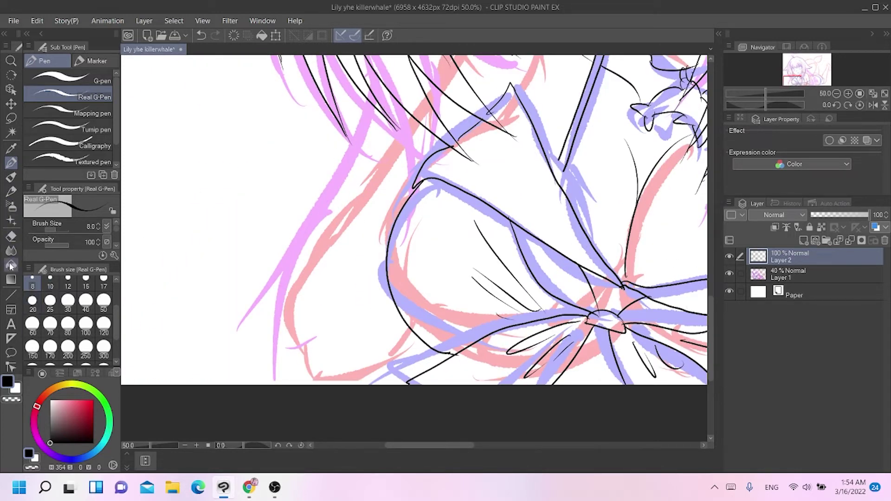
click(11, 237)
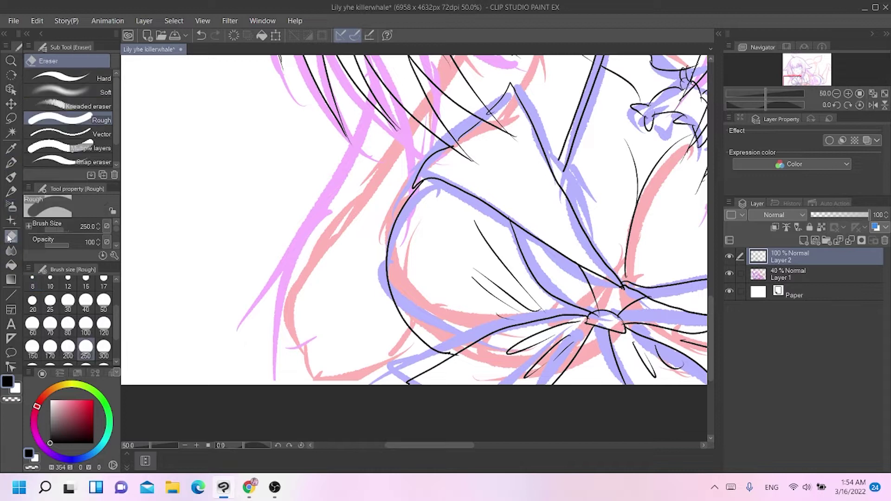
key(p)
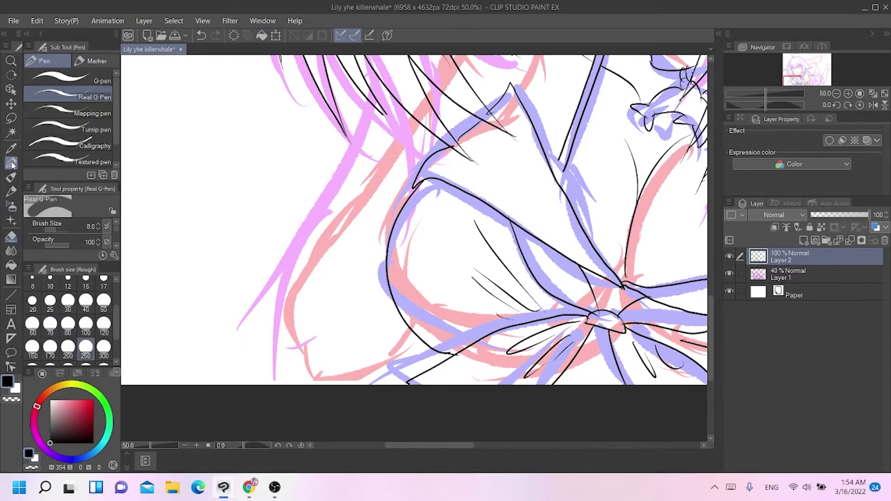
mouse_move(385, 111)
mouse_down()
mouse_move(395, 125)
mouse_move(390, 120)
mouse_move(396, 125)
mouse_move(274, 304)
mouse_up()
key(ctrl+z)
key(ctrl+z)
key(ctrl+z)
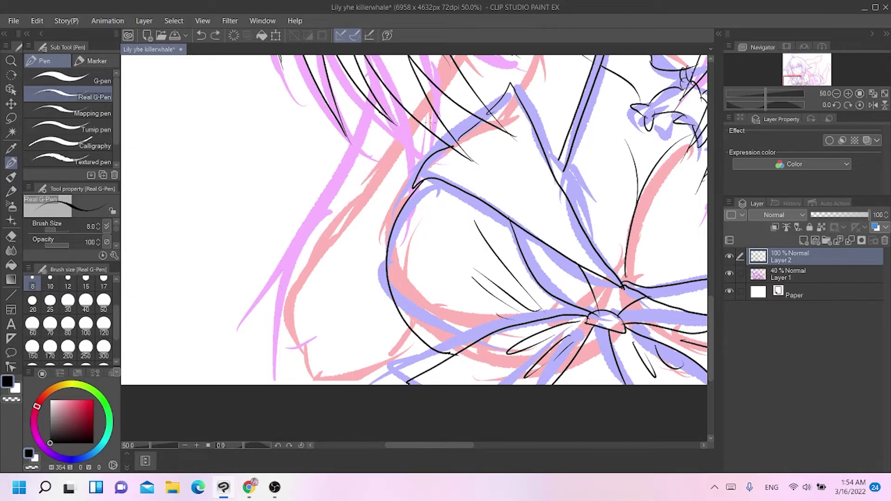
mouse_move(410, 113)
mouse_down()
mouse_move(395, 147)
mouse_move(323, 241)
mouse_move(290, 309)
mouse_move(320, 377)
mouse_move(361, 377)
mouse_move(405, 327)
mouse_up()
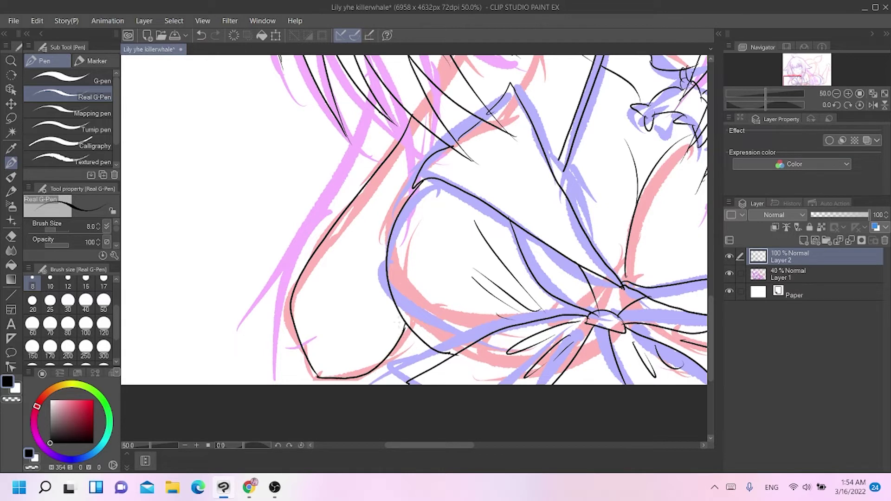
Ink the small ear shape with its inner line behind the left side of the jaw.
scroll(706, 255, up, 5)
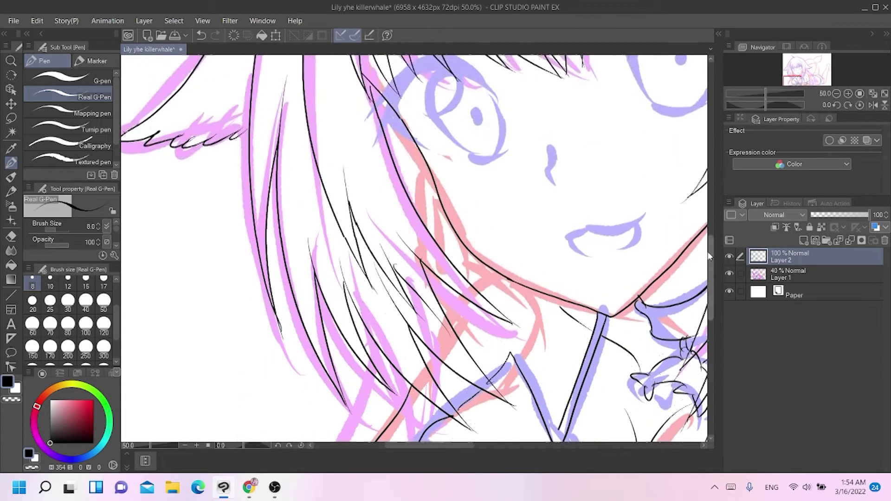
scroll(698, 264, down, 1)
mouse_move(432, 129)
mouse_down()
mouse_move(427, 170)
mouse_move(442, 139)
mouse_move(446, 174)
mouse_move(488, 225)
mouse_up()
key(ctrl+z)
drag(464, 194, 491, 225)
drag(432, 116, 416, 151)
Ink the left side of the neck down to the collar and a short line between the nearby hair strands.
drag(513, 218, 503, 266)
drag(431, 218, 452, 251)
key(ctrl+z)
drag(431, 218, 451, 250)
drag(509, 284, 485, 318)
key(ctrl+z)
drag(506, 288, 459, 346)
key(ctrl+z)
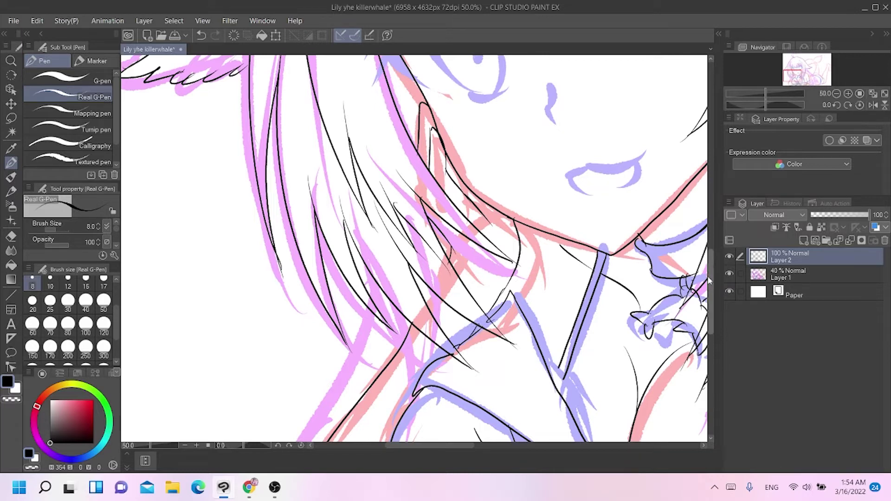
Ink the small nose line and the open, smiling mouth.
scroll(565, 250, up, 5)
drag(551, 238, 553, 268)
mouse_move(582, 342)
mouse_down()
mouse_move(568, 329)
mouse_move(640, 312)
mouse_move(633, 340)
mouse_up()
key(ctrl+z)
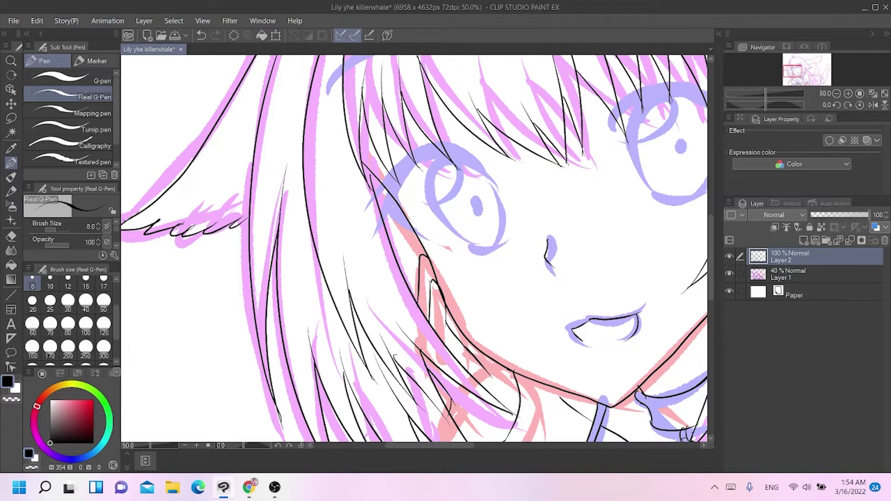
Ink the long diagonal hair strands sweeping down to the right from beneath the right flared hair tip.
drag(459, 446, 542, 444)
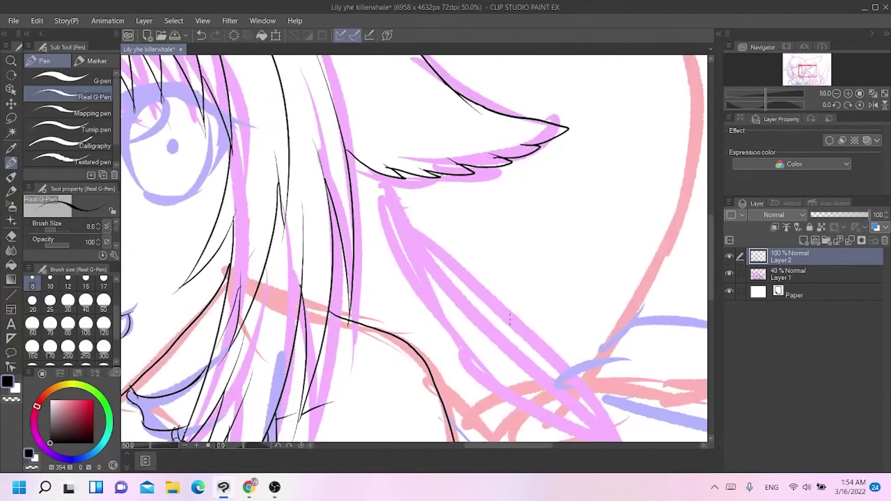
mouse_move(384, 169)
mouse_down()
mouse_move(395, 198)
mouse_move(487, 295)
mouse_move(601, 440)
mouse_up()
drag(396, 212, 578, 433)
mouse_move(398, 226)
mouse_down()
mouse_move(485, 354)
mouse_move(577, 441)
mouse_up()
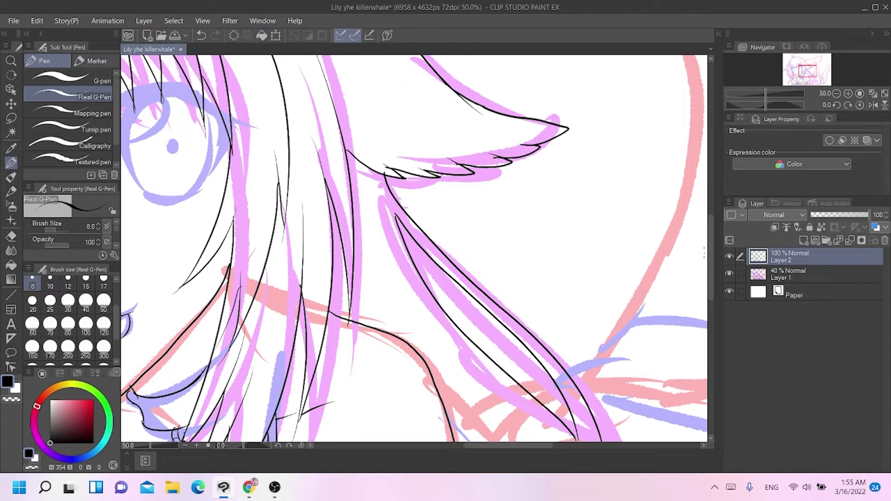
Ink the curved, pointed hair strands falling just right of the sleeve toward the canvas's lower edge.
scroll(541, 449, down, 10)
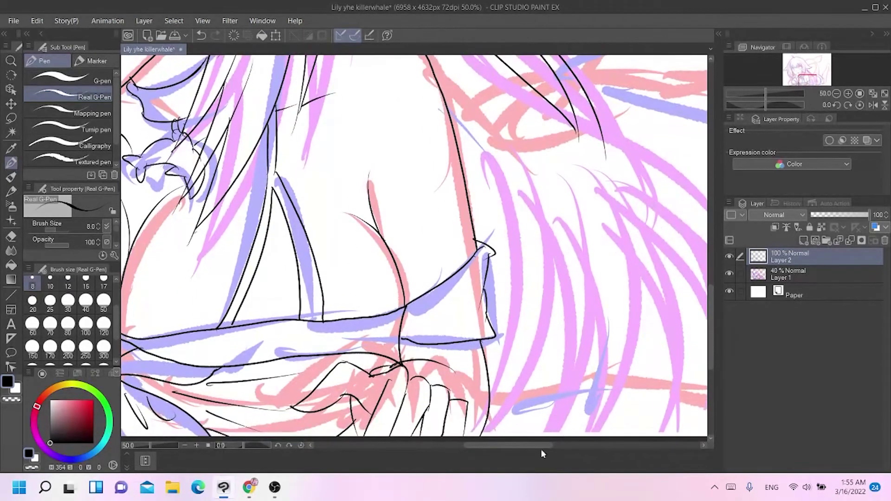
mouse_move(460, 166)
mouse_down()
mouse_move(510, 306)
mouse_move(492, 396)
mouse_move(514, 239)
mouse_move(526, 355)
mouse_move(498, 426)
mouse_move(556, 232)
mouse_move(565, 304)
mouse_move(546, 434)
mouse_move(589, 330)
mouse_up()
key(ctrl+z)
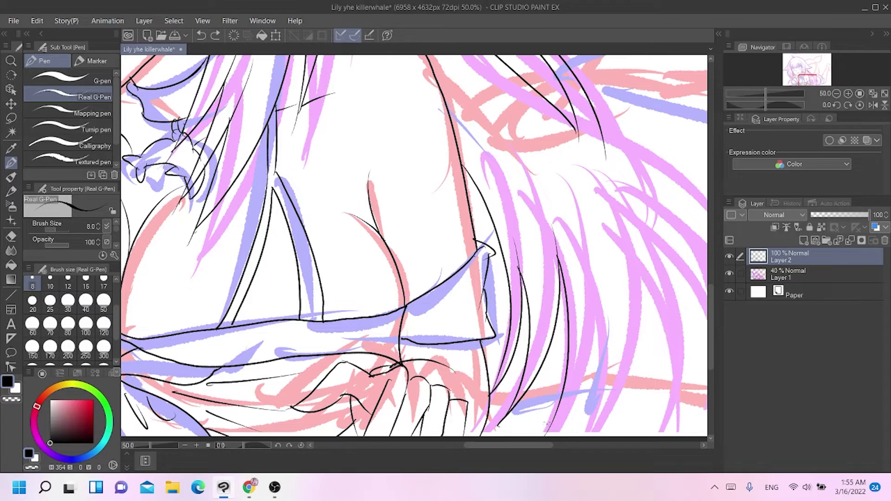
drag(552, 428, 591, 366)
key(ctrl+z)
drag(549, 432, 596, 324)
drag(596, 278, 587, 244)
mouse_move(595, 284)
mouse_down()
mouse_move(585, 414)
mouse_move(615, 291)
mouse_move(601, 426)
mouse_up()
mouse_move(637, 233)
mouse_down()
mouse_move(604, 416)
mouse_move(627, 233)
mouse_up()
key(ctrl+z)
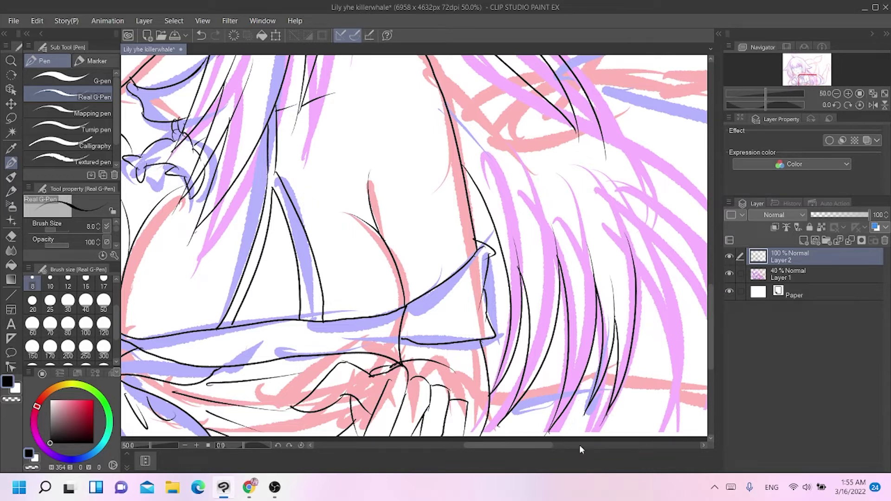
Ink the outer right contour of the long hair and its remaining curved inner strands and tips.
scroll(580, 449, right, 4)
mouse_move(467, 259)
mouse_down()
mouse_move(496, 418)
mouse_move(462, 219)
mouse_up()
mouse_move(434, 138)
mouse_down()
mouse_move(467, 178)
mouse_move(578, 409)
mouse_up()
mouse_move(490, 251)
mouse_down()
mouse_move(547, 418)
mouse_move(564, 330)
mouse_move(492, 216)
mouse_up()
drag(531, 246, 577, 405)
key(ctrl+z)
drag(544, 258, 580, 406)
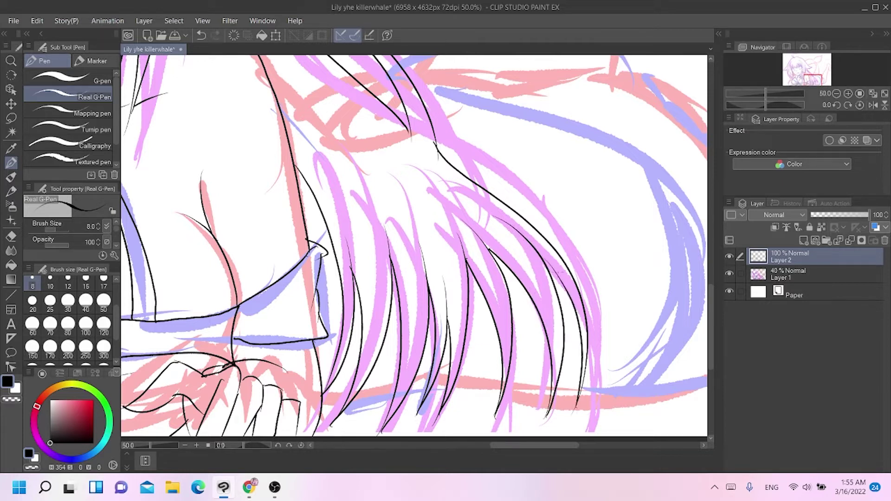
Ink the lower body line running right behind the falling hair strands from the arm to the outermost strand.
key(ctrl+z)
drag(317, 384, 349, 394)
mouse_move(324, 390)
mouse_down()
mouse_move(423, 387)
mouse_move(464, 372)
mouse_move(418, 384)
mouse_move(602, 391)
mouse_up()
key(ctrl+z)
key(ctrl+z)
key(ctrl+z)
key(ctrl+z)
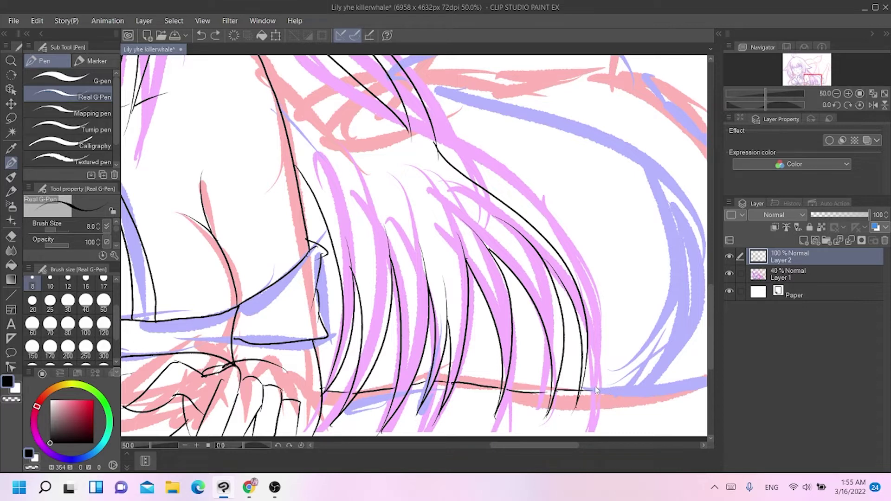
Ink the large curved clothing edge from the diagonal hair strands around the hip to the lower body line.
drag(546, 444, 571, 445)
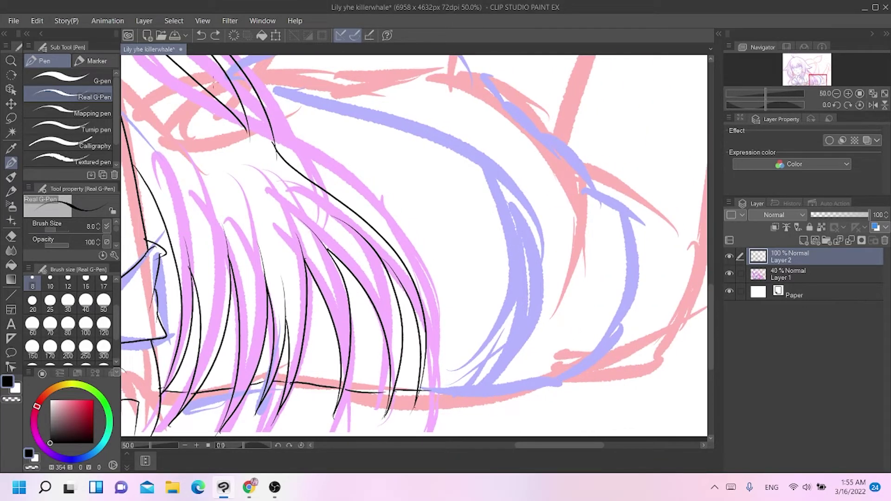
mouse_move(209, 92)
mouse_down()
mouse_move(240, 80)
mouse_move(346, 119)
mouse_move(339, 123)
mouse_move(412, 129)
mouse_move(480, 158)
mouse_move(518, 200)
mouse_move(530, 249)
mouse_move(522, 308)
mouse_move(488, 364)
mouse_move(440, 393)
mouse_up()
key(ctrl+z)
key(ctrl+z)
key(ctrl+z)
key(ctrl+z)
mouse_move(333, 119)
mouse_down()
mouse_move(472, 140)
mouse_move(533, 206)
mouse_move(537, 296)
mouse_move(522, 337)
mouse_move(466, 393)
mouse_move(426, 391)
mouse_up()
drag(313, 130, 335, 124)
Ink the raised clothing contour above the hip, with its right corner and the curved folds beneath it.
drag(711, 305, 708, 269)
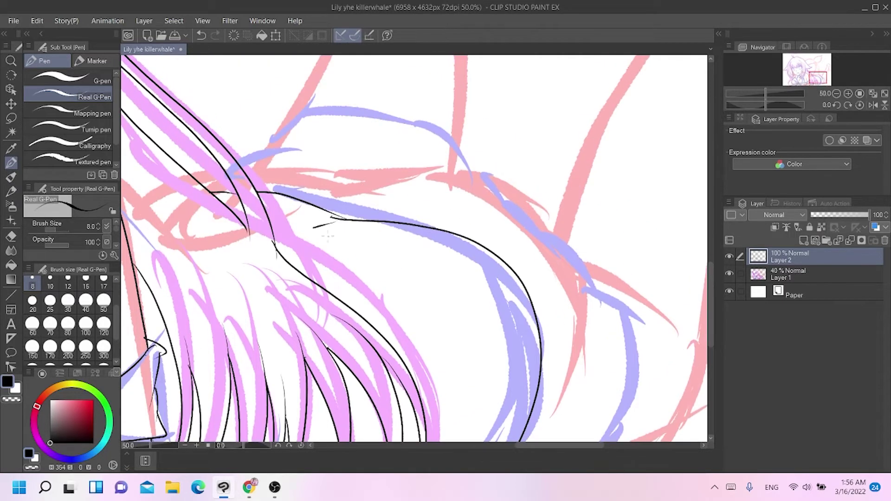
mouse_move(204, 188)
mouse_down()
mouse_move(276, 137)
mouse_move(269, 141)
mouse_move(284, 117)
mouse_up()
key(ctrl+z)
key(ctrl+z)
mouse_move(263, 151)
mouse_down()
mouse_move(300, 109)
mouse_move(320, 110)
mouse_move(412, 132)
mouse_move(462, 162)
mouse_up()
key(ctrl+z)
mouse_move(277, 140)
mouse_down()
mouse_move(292, 110)
mouse_move(348, 107)
mouse_move(446, 147)
mouse_move(459, 163)
mouse_move(456, 174)
mouse_move(359, 218)
mouse_up()
mouse_move(466, 192)
mouse_down()
mouse_move(399, 222)
mouse_move(429, 201)
mouse_move(477, 191)
mouse_move(374, 156)
mouse_up()
key(ctrl+z)
key(ctrl+z)
mouse_move(443, 183)
mouse_down()
mouse_move(347, 153)
mouse_move(383, 177)
mouse_up()
Ink the outer hip curve down to the lower hem and add thin contour lines inside it.
mouse_move(467, 190)
mouse_down()
mouse_move(574, 259)
mouse_move(595, 292)
mouse_move(608, 274)
mouse_move(627, 318)
mouse_move(624, 430)
mouse_up()
key(ctrl+z)
scroll(710, 304, down, 1)
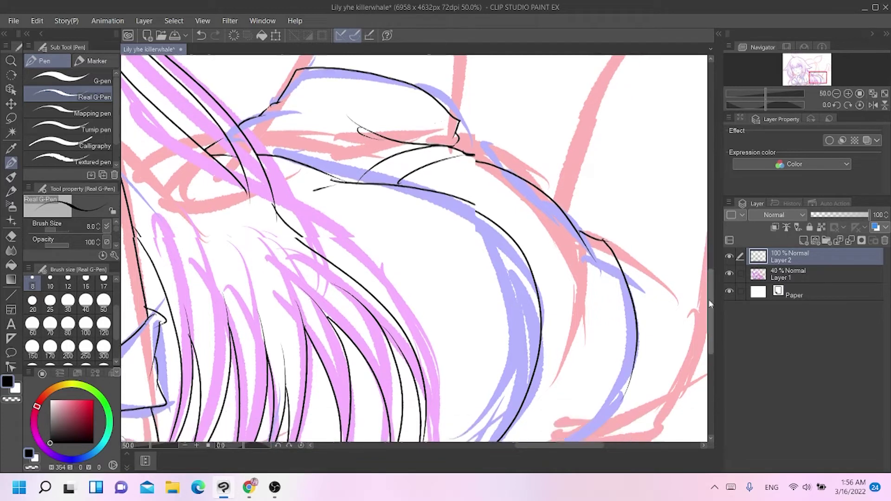
scroll(709, 304, down, 4)
drag(629, 263, 566, 328)
key(ctrl+z)
mouse_move(629, 263)
mouse_down()
mouse_move(562, 327)
mouse_move(501, 327)
mouse_move(461, 346)
mouse_move(500, 338)
mouse_move(559, 172)
mouse_move(523, 306)
mouse_move(565, 237)
mouse_up()
key(ctrl+z)
key(ctrl+z)
mouse_move(604, 144)
mouse_down()
mouse_move(594, 259)
mouse_move(619, 191)
mouse_move(608, 149)
mouse_up()
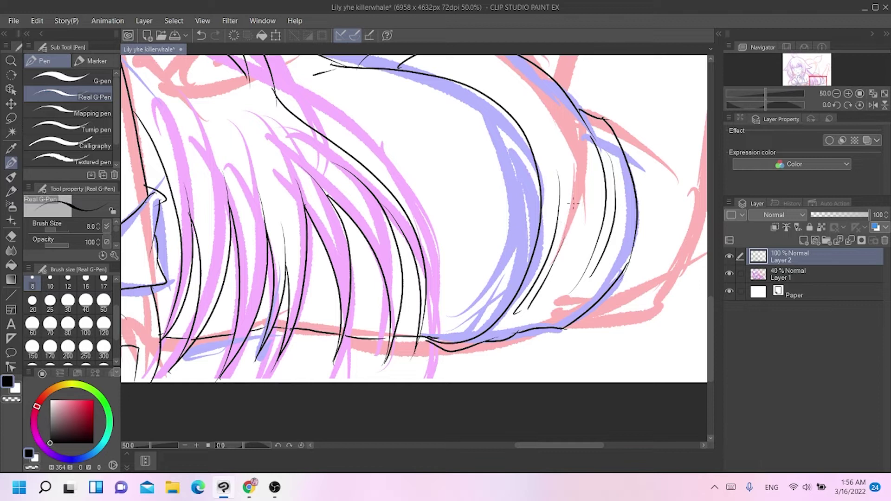
Ink two closely spaced parallel curves inside the large clothing edge around the hip.
mouse_move(409, 72)
mouse_down()
mouse_move(463, 113)
mouse_move(500, 187)
mouse_move(482, 330)
mouse_up()
key(ctrl+z)
mouse_move(416, 74)
mouse_down()
mouse_move(447, 88)
mouse_move(522, 215)
mouse_move(528, 316)
mouse_up()
key(ctrl+z)
mouse_move(417, 73)
mouse_down()
mouse_move(490, 144)
mouse_move(519, 226)
mouse_move(517, 269)
mouse_move(496, 320)
mouse_up()
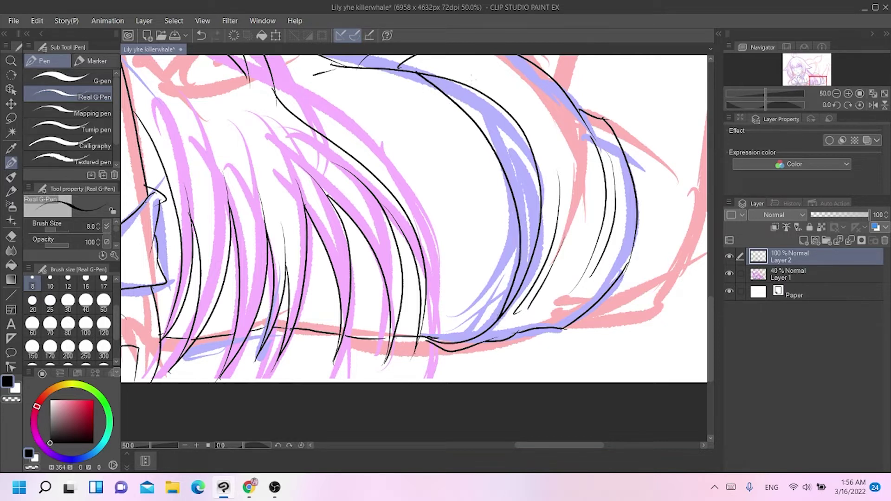
mouse_move(446, 82)
mouse_down()
mouse_move(490, 135)
mouse_move(521, 211)
mouse_move(518, 291)
mouse_up()
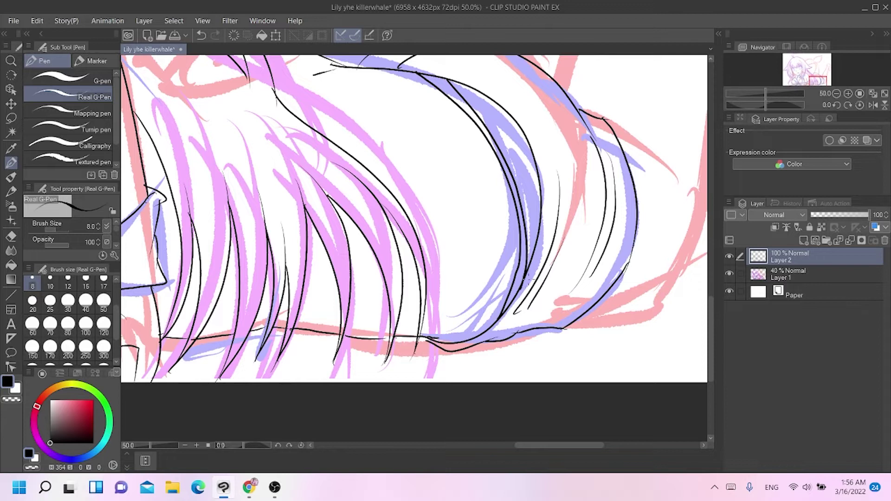
Undo the inner parallel hip curves, the outer hip curve and the raised clothing contour, keeping the large clothing edge.
scroll(694, 317, right, 5)
scroll(701, 312, up, 3)
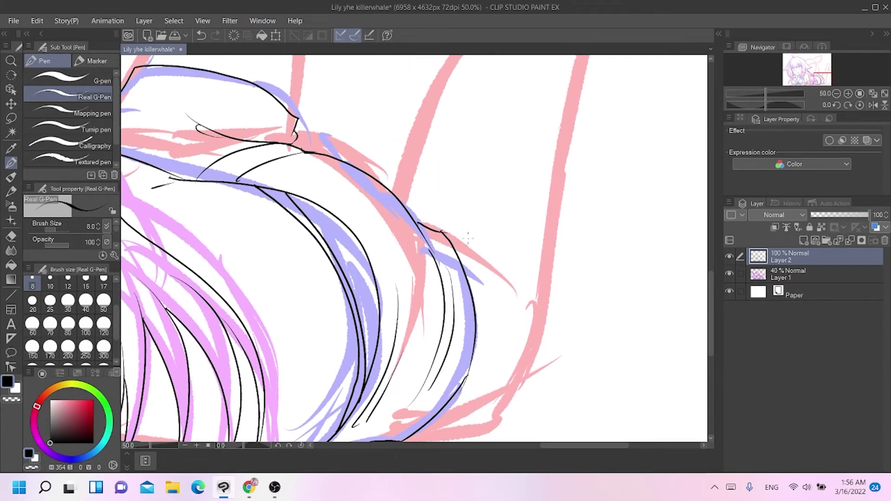
scroll(452, 206, down, 4)
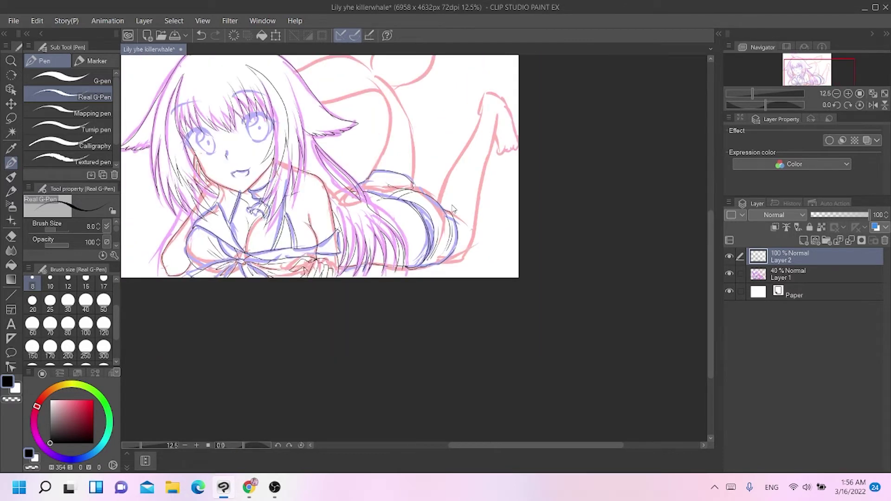
scroll(452, 208, up, 2)
key(ctrl+z)
key(ctrl+z)
key(ctrl+z)
key(ctrl+z)
key(ctrl+z)
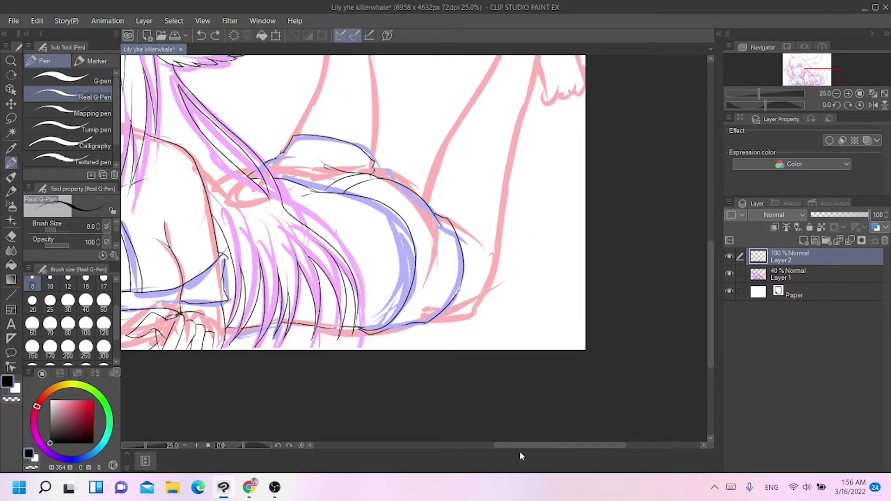
drag(519, 451, 505, 450)
key(ctrl+z)
key(ctrl+z)
key(ctrl+z)
Ink the two long curved edges of the tail rising from the waist behind the hip.
drag(708, 299, 708, 280)
mouse_move(359, 226)
mouse_down()
mouse_move(400, 123)
mouse_move(397, 148)
mouse_move(412, 57)
mouse_up()
key(ctrl+z)
mouse_move(457, 245)
mouse_down()
mouse_move(463, 119)
mouse_move(444, 54)
mouse_up()
key(ctrl+z)
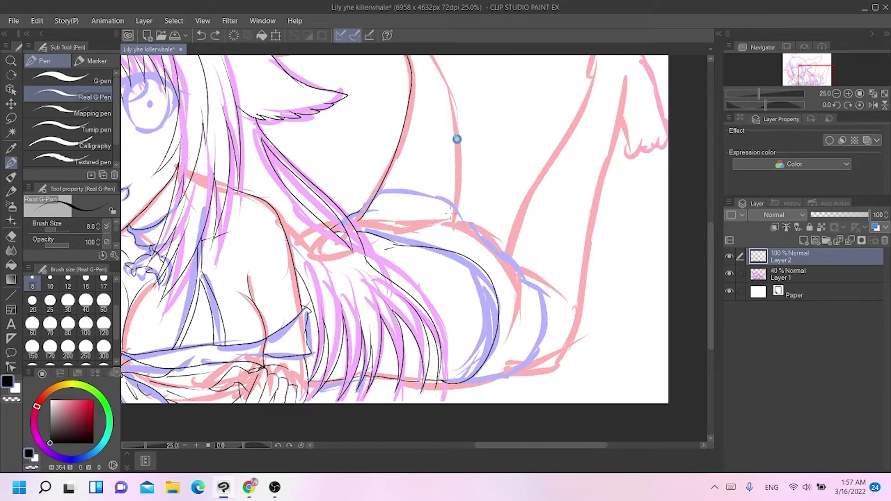
mouse_move(451, 231)
mouse_down()
mouse_move(461, 181)
mouse_move(454, 80)
mouse_move(429, 58)
mouse_move(456, 183)
mouse_move(436, 65)
mouse_move(416, 58)
mouse_up()
key(ctrl+z)
mouse_move(361, 215)
mouse_down()
mouse_move(411, 238)
mouse_move(447, 232)
mouse_up()
key(ctrl+z)
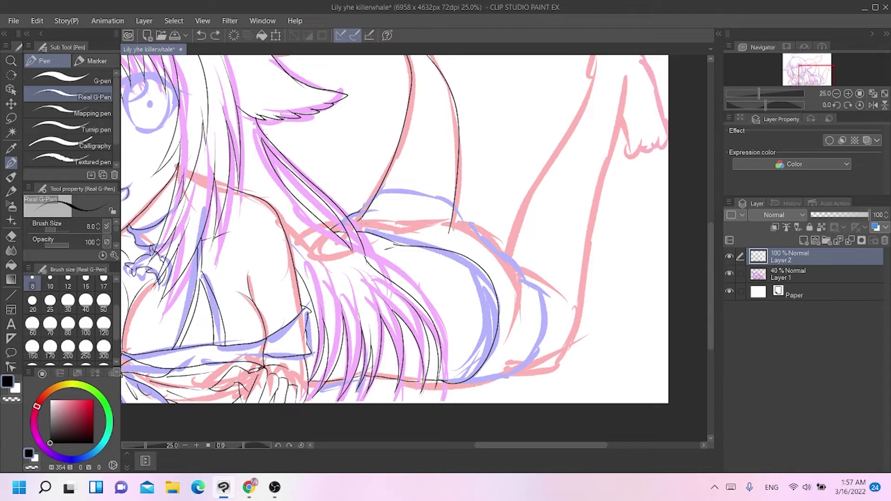
Ink the waist and upper hip contour from the hair strands past the tail base to the thigh.
mouse_move(366, 227)
mouse_down()
mouse_move(420, 240)
mouse_move(492, 235)
mouse_move(528, 307)
mouse_up()
key(ctrl+z)
mouse_move(453, 230)
mouse_down()
mouse_move(500, 238)
mouse_move(520, 260)
mouse_move(515, 322)
mouse_up()
key(ctrl+z)
mouse_move(455, 230)
mouse_down()
mouse_move(505, 245)
mouse_move(525, 267)
mouse_move(520, 323)
mouse_up()
Ink the outer hip curve to the lower hem and the narrow curved trim bands inside it.
mouse_move(527, 284)
mouse_down()
mouse_move(538, 292)
mouse_move(533, 281)
mouse_move(528, 372)
mouse_move(443, 383)
mouse_up()
key(ctrl+z)
key(ctrl+z)
mouse_move(435, 240)
mouse_down()
mouse_move(460, 243)
mouse_move(505, 276)
mouse_move(432, 250)
mouse_move(478, 246)
mouse_move(504, 274)
mouse_move(430, 248)
mouse_move(431, 239)
mouse_up()
key(ctrl+z)
mouse_move(494, 284)
mouse_down()
mouse_move(510, 286)
mouse_move(514, 353)
mouse_move(482, 371)
mouse_move(506, 315)
mouse_move(496, 288)
mouse_up()
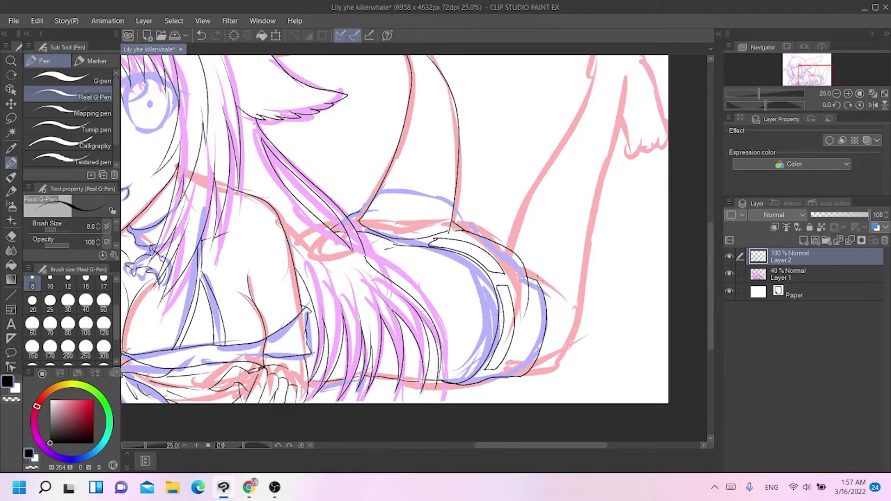
Ink both long contour lines of the raised lower leg, from the hip up to the ankle.
drag(522, 220, 569, 139)
key(ctrl+z)
drag(513, 250, 588, 83)
key(ctrl+z)
drag(510, 247, 552, 161)
key(ctrl+z)
drag(511, 251, 581, 75)
key(ctrl+z)
mouse_move(557, 369)
mouse_down()
mouse_move(612, 123)
mouse_move(631, 96)
mouse_up()
Clean up the ankle end of the leg line and ink the heel and outer edge of the foot.
drag(709, 238, 709, 210)
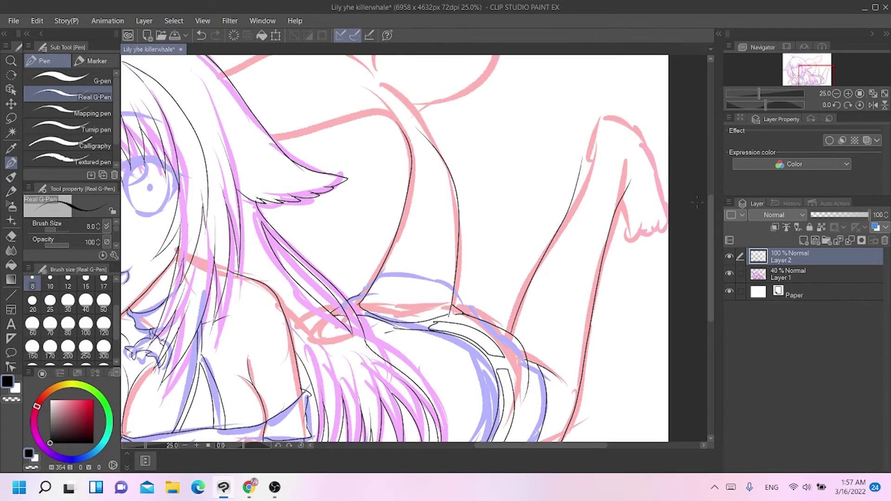
click(12, 236)
mouse_move(583, 155)
mouse_down()
mouse_move(557, 229)
mouse_move(604, 121)
mouse_move(642, 145)
mouse_move(657, 197)
mouse_up()
click(11, 162)
drag(533, 446, 559, 446)
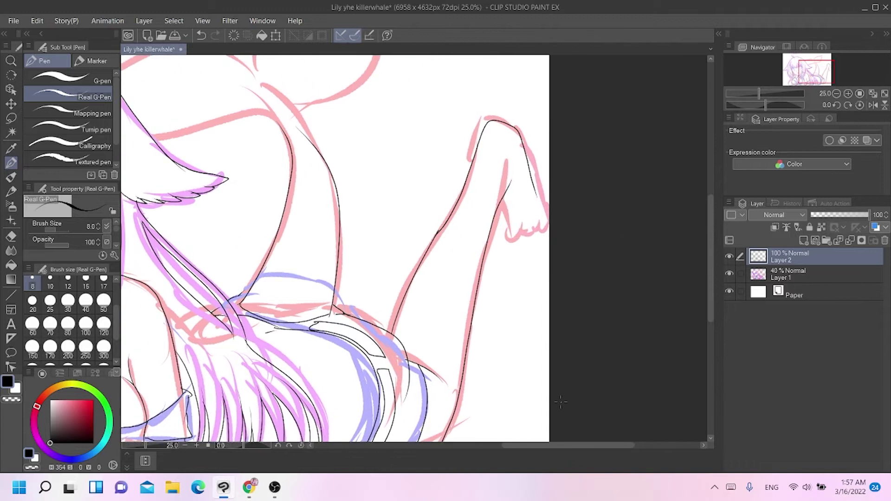
Ink the inner edge of the raised foot and the row of small rounded toes closing its outline.
scroll(560, 402, up, 1)
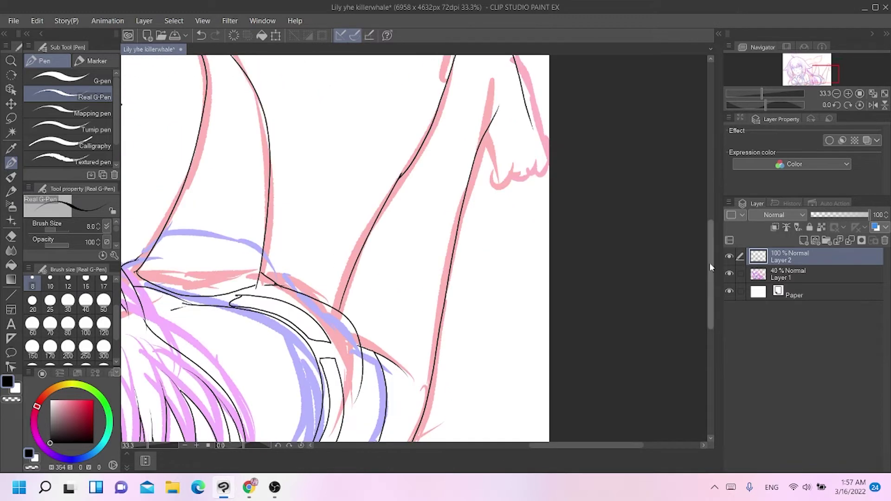
drag(711, 268, 711, 227)
drag(481, 279, 491, 308)
scroll(474, 260, up, 1)
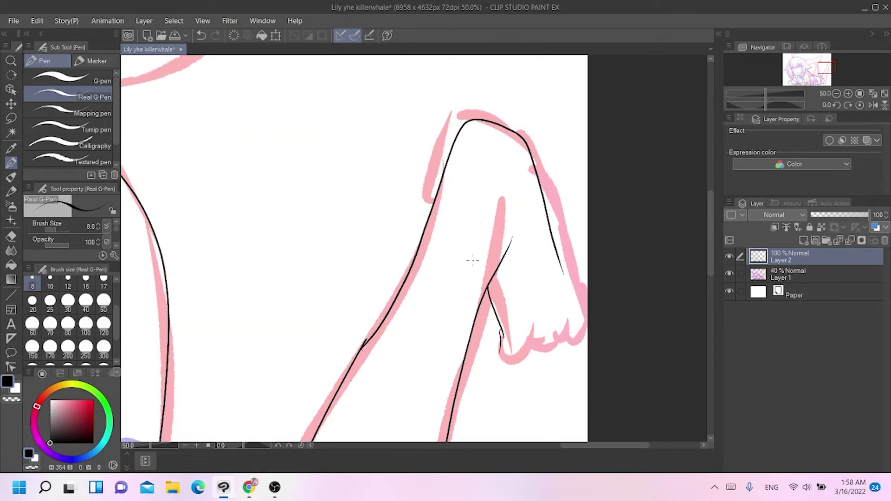
drag(711, 244, 712, 262)
key(ctrl+z)
mouse_move(502, 248)
mouse_down()
mouse_move(505, 272)
mouse_move(519, 282)
mouse_move(505, 255)
mouse_up()
key(ctrl+z)
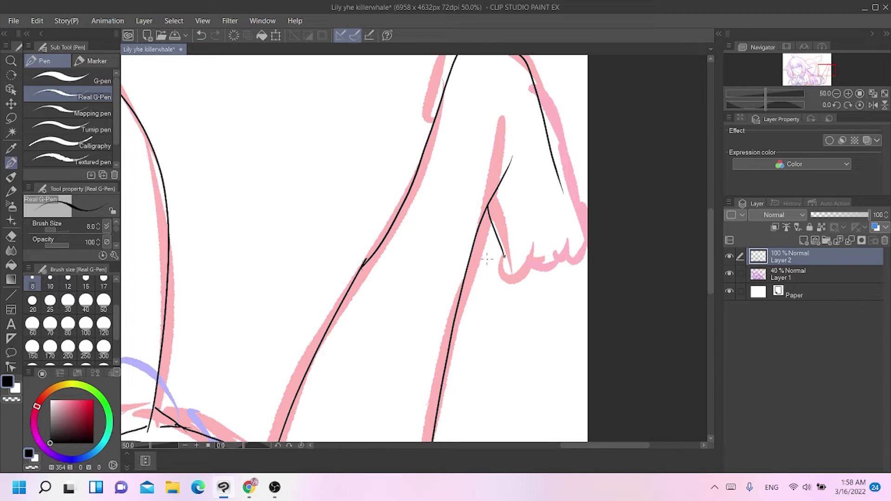
mouse_move(504, 254)
mouse_down()
mouse_move(517, 269)
mouse_move(525, 253)
mouse_move(574, 245)
mouse_move(567, 185)
mouse_up()
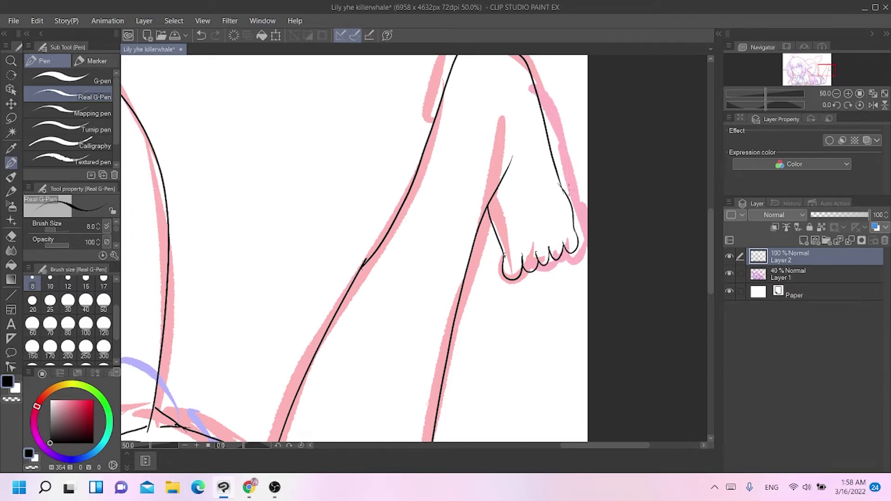
Extend the inner tail edge upward along the sketch toward the base of the flukes.
scroll(548, 147, down, 3)
scroll(549, 147, up, 1)
drag(520, 445, 488, 445)
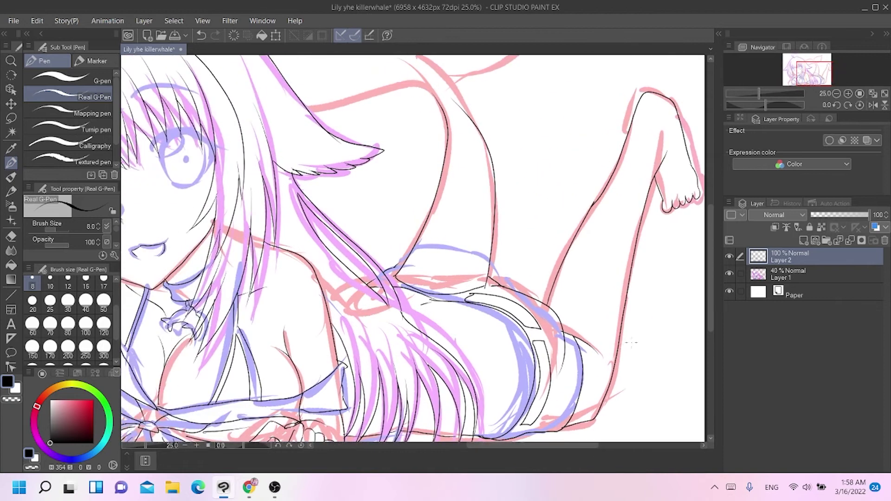
scroll(715, 293, up, 3)
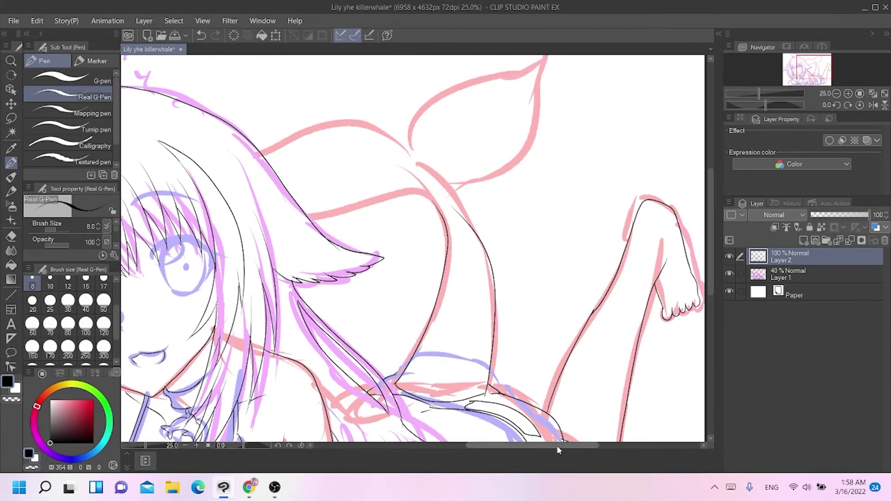
scroll(533, 446, left, 1)
key(ctrl+plus)
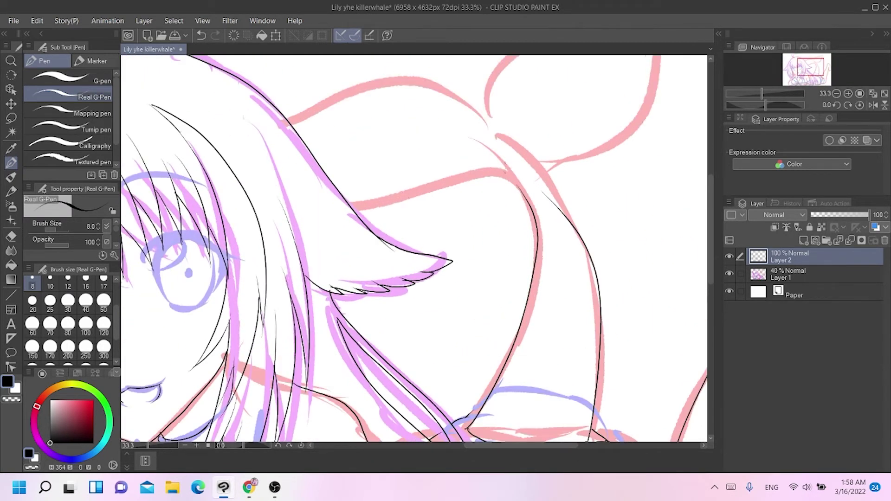
drag(518, 187, 485, 141)
key(ctrl+z)
key(ctrl+z)
mouse_move(515, 182)
mouse_down()
mouse_move(520, 193)
mouse_move(472, 139)
mouse_up()
key(ctrl+z)
drag(556, 204, 477, 126)
key(ctrl+z)
Erase the stray upper end of the outer tail edge just below the flukes.
click(11, 236)
drag(514, 135, 564, 197)
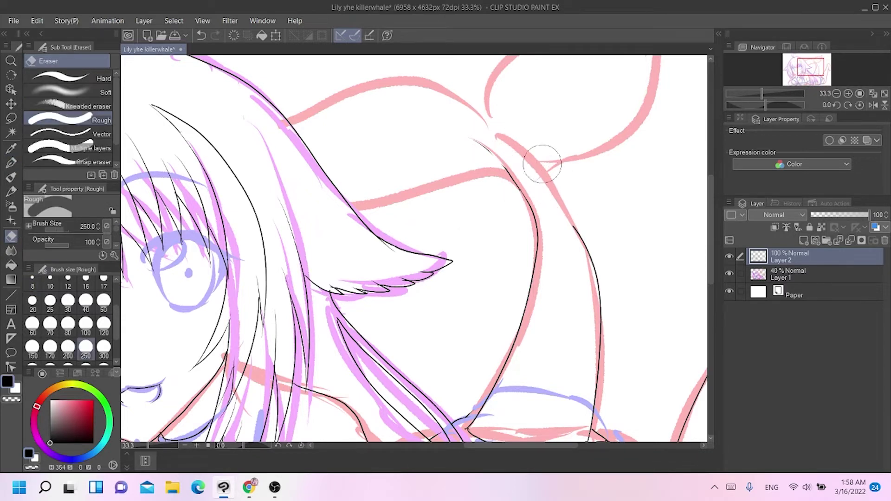
key(ctrl+z)
drag(499, 116, 554, 162)
drag(513, 123, 577, 199)
click(11, 163)
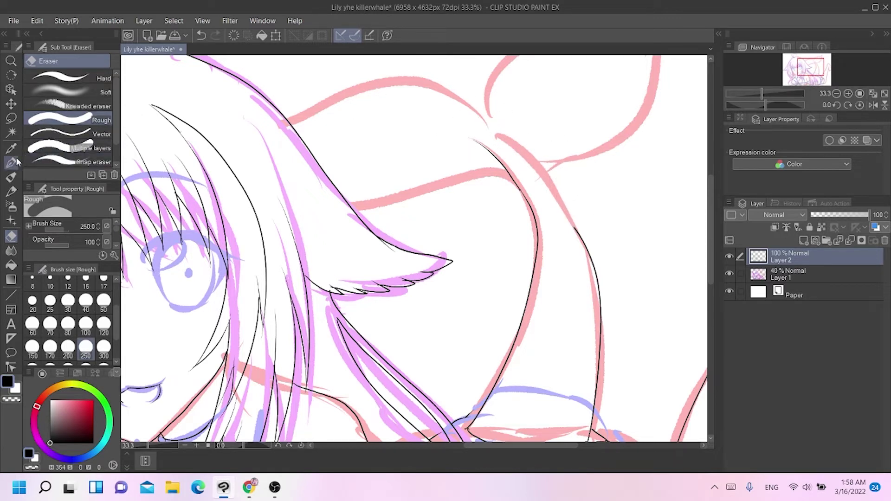
Redraw the upper part of the outer tail edge and ink the pointed, leaf-shaped right fluke.
mouse_move(568, 217)
mouse_down()
mouse_move(504, 140)
mouse_move(482, 135)
mouse_move(493, 77)
mouse_move(519, 59)
mouse_up()
drag(708, 229, 687, 168)
key(ctrl+z)
mouse_move(484, 222)
mouse_down()
mouse_move(554, 137)
mouse_move(669, 96)
mouse_move(622, 231)
mouse_move(552, 274)
mouse_up()
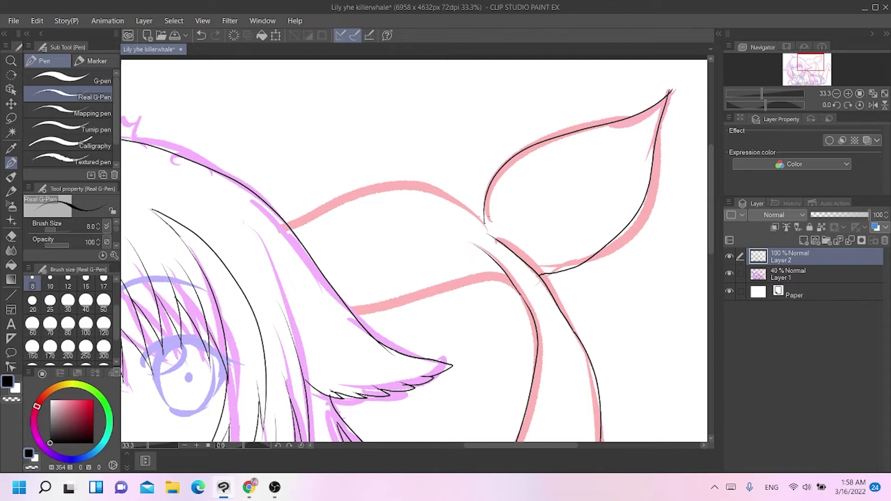
Ink the upper and lower edges of the left fluke, from the tail joint to the hair.
drag(483, 222, 374, 192)
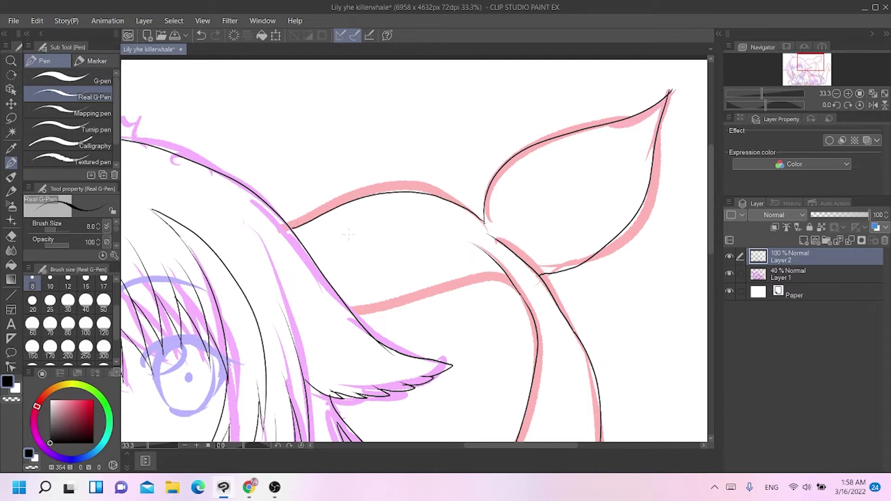
mouse_move(502, 278)
mouse_down()
mouse_move(371, 317)
mouse_move(468, 293)
mouse_move(520, 293)
mouse_up()
key(ctrl+z)
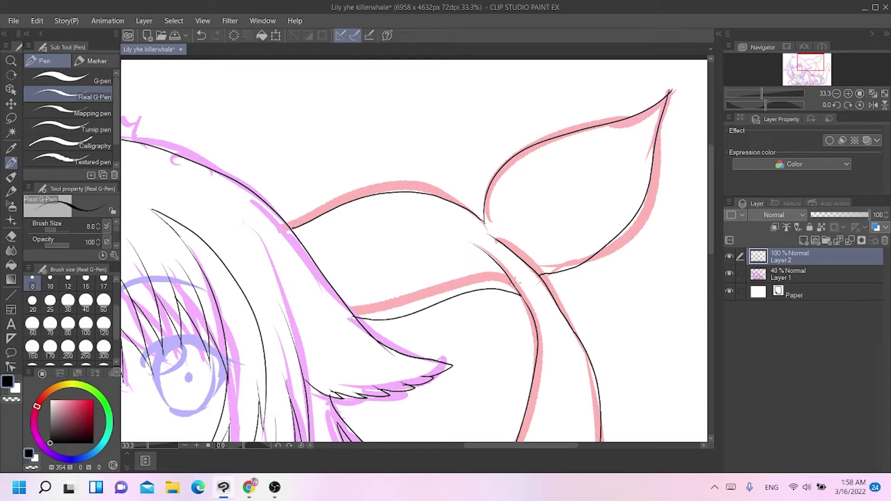
drag(478, 242, 476, 227)
key(ctrl+z)
key(ctrl+z)
drag(478, 226, 480, 245)
Add a new raster layer above the body line art for inking the eyes.
drag(710, 191, 714, 247)
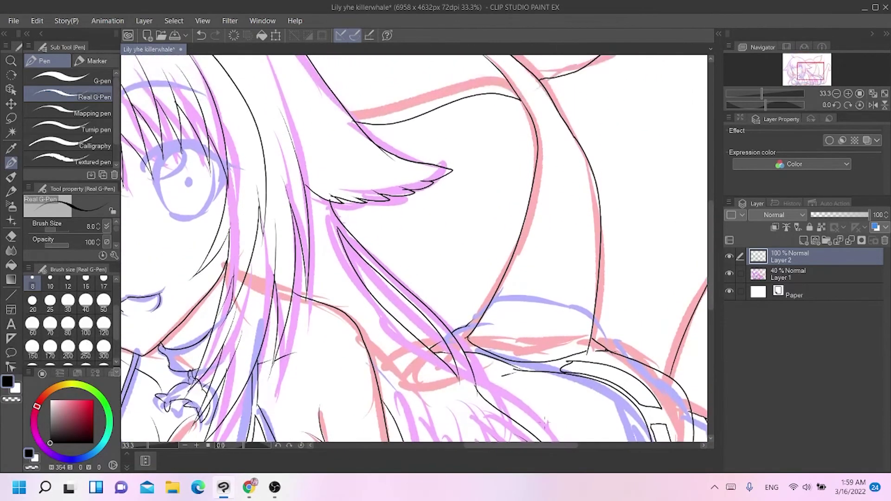
drag(546, 444, 495, 445)
drag(710, 257, 710, 231)
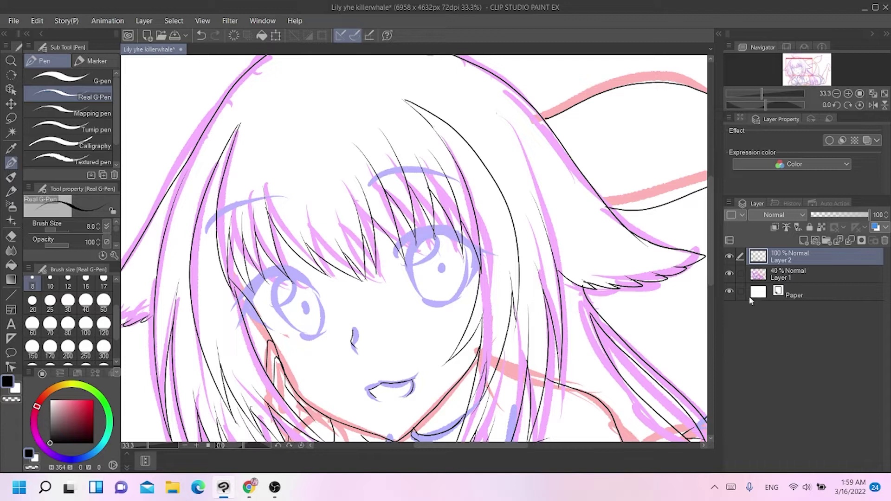
click(804, 241)
Ink the upper lash line of the left eye with a pointed lash at its outer corner.
key(ctrl+plus)
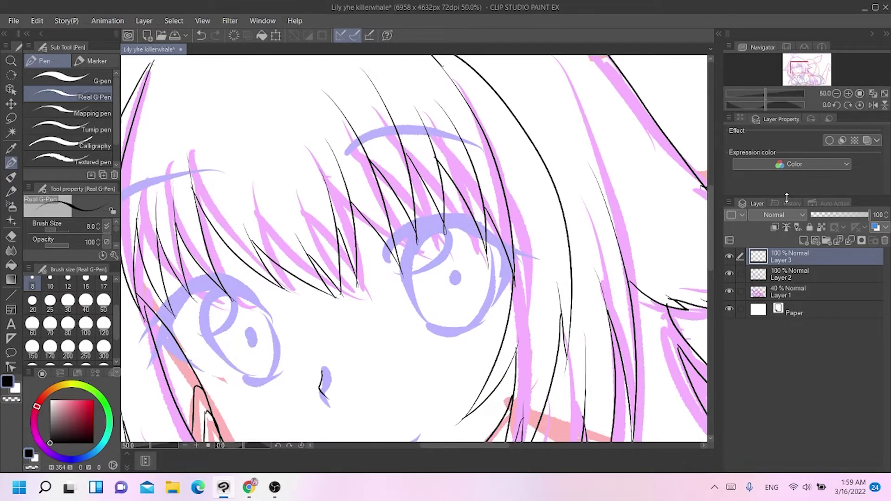
drag(481, 446, 468, 447)
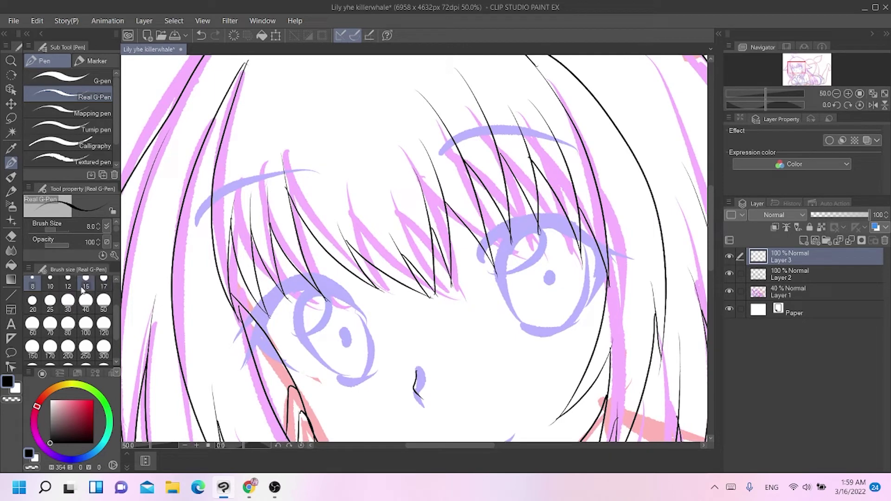
key(ctrl+plus)
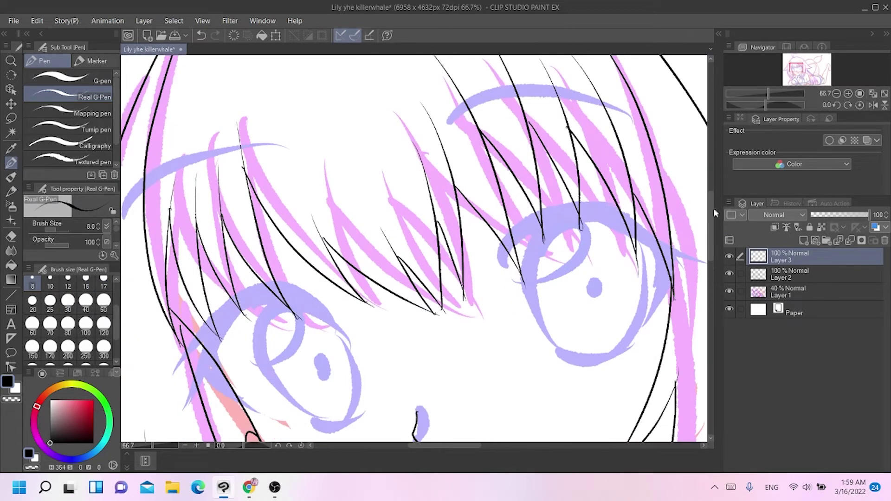
drag(714, 208, 714, 233)
mouse_move(183, 262)
mouse_down()
mouse_move(244, 196)
mouse_move(303, 203)
mouse_move(334, 234)
mouse_up()
key(ctrl+z)
mouse_move(175, 276)
mouse_down()
mouse_move(220, 207)
mouse_move(250, 189)
mouse_move(291, 186)
mouse_move(323, 201)
mouse_move(346, 238)
mouse_up()
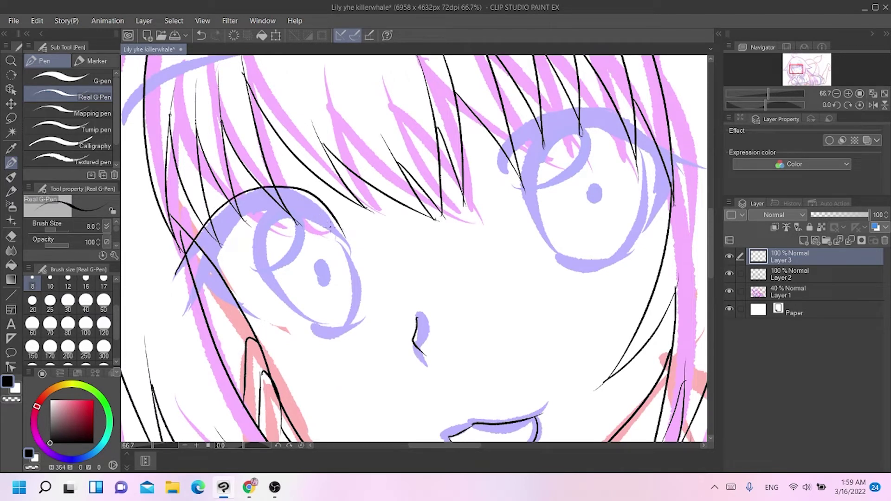
key(ctrl+z)
mouse_move(177, 276)
mouse_down()
mouse_move(201, 232)
mouse_move(280, 192)
mouse_move(334, 228)
mouse_up()
drag(178, 274, 205, 244)
Ink the lower outer lash and the inner edge of the upper lash band on the left eye.
mouse_move(186, 316)
mouse_down()
mouse_move(202, 279)
mouse_move(205, 292)
mouse_move(256, 317)
mouse_up()
drag(225, 291, 217, 259)
mouse_move(217, 259)
mouse_down()
mouse_move(237, 227)
mouse_move(281, 209)
mouse_up()
key(ctrl+z)
mouse_move(257, 314)
mouse_down()
mouse_move(216, 283)
mouse_move(218, 257)
mouse_move(241, 225)
mouse_move(264, 216)
mouse_up()
key(ctrl+z)
key(ctrl+z)
key(ctrl+z)
mouse_move(244, 310)
mouse_down()
mouse_move(217, 274)
mouse_move(243, 220)
mouse_move(293, 209)
mouse_move(328, 223)
mouse_up()
Ink the right eye's upper lash band with its spiky outer corner.
mouse_move(523, 123)
mouse_down()
mouse_move(495, 173)
mouse_move(504, 181)
mouse_move(526, 136)
mouse_move(606, 124)
mouse_move(655, 174)
mouse_move(661, 212)
mouse_move(672, 168)
mouse_up()
key(ctrl+z)
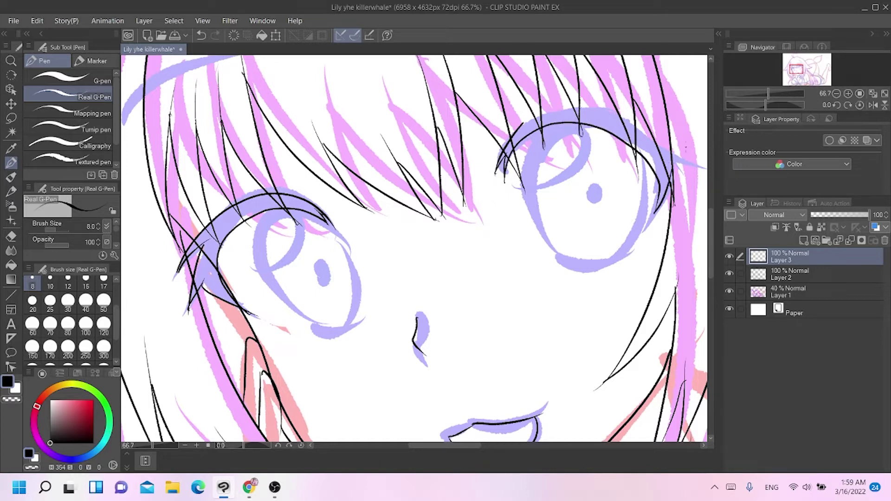
mouse_move(518, 128)
mouse_down()
mouse_move(550, 110)
mouse_move(645, 128)
mouse_move(703, 165)
mouse_move(675, 166)
mouse_move(671, 175)
mouse_up()
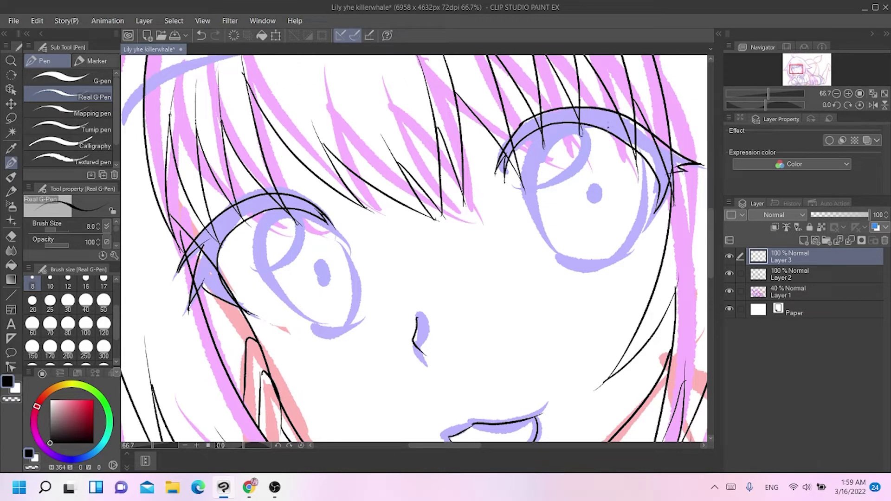
Set the brush size to 10 and ink the oval iris outlines of both eyes.
click(50, 281)
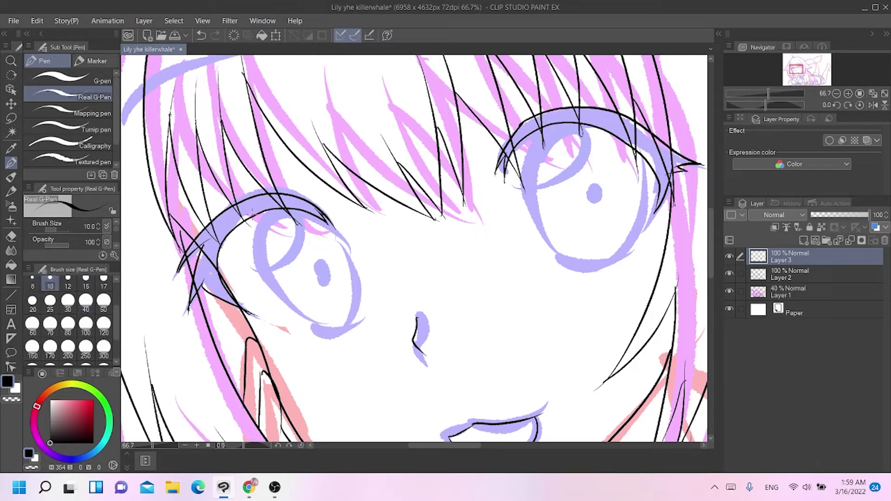
mouse_move(260, 214)
mouse_down()
mouse_move(256, 246)
mouse_move(269, 277)
mouse_move(329, 326)
mouse_up()
key(ctrl+z)
mouse_move(264, 211)
mouse_down()
mouse_move(256, 260)
mouse_move(317, 326)
mouse_move(341, 324)
mouse_move(356, 297)
mouse_move(330, 234)
mouse_up()
key(ctrl+z)
mouse_move(266, 210)
mouse_down()
mouse_move(259, 258)
mouse_move(268, 288)
mouse_move(320, 335)
mouse_up()
key(ctrl+z)
mouse_move(264, 209)
mouse_down()
mouse_move(258, 235)
mouse_move(284, 300)
mouse_move(323, 330)
mouse_move(349, 325)
mouse_move(358, 297)
mouse_move(348, 260)
mouse_move(325, 221)
mouse_move(300, 217)
mouse_up()
mouse_move(555, 120)
mouse_down()
mouse_move(544, 126)
mouse_move(527, 206)
mouse_move(556, 261)
mouse_up()
key(ctrl+z)
mouse_move(553, 121)
mouse_down()
mouse_move(530, 165)
mouse_move(547, 247)
mouse_move(589, 264)
mouse_move(640, 232)
mouse_move(648, 170)
mouse_move(622, 146)
mouse_up()
Ink an oval highlight in the upper part of each iris and paint solid black pupils with a size 40 brush.
mouse_move(270, 222)
mouse_down()
mouse_move(270, 260)
mouse_move(278, 216)
mouse_up()
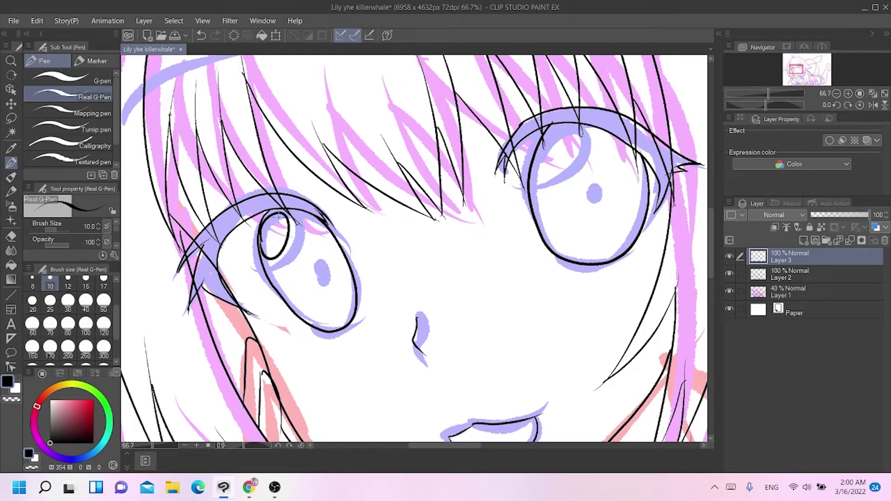
mouse_move(541, 171)
mouse_down()
mouse_move(548, 136)
mouse_move(588, 152)
mouse_move(546, 152)
mouse_up()
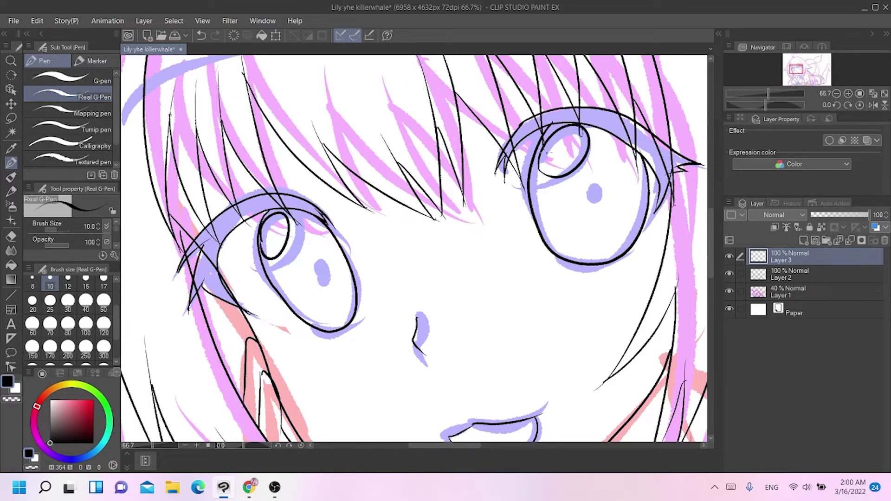
click(85, 300)
mouse_move(314, 274)
mouse_down()
mouse_move(307, 261)
mouse_move(311, 272)
mouse_up()
mouse_move(587, 209)
mouse_down()
mouse_move(591, 200)
mouse_move(597, 206)
mouse_move(589, 204)
mouse_up()
Set the brush size to 8 and ink the curved left eyebrow with a doubled, tapering line.
scroll(580, 140, down, 3)
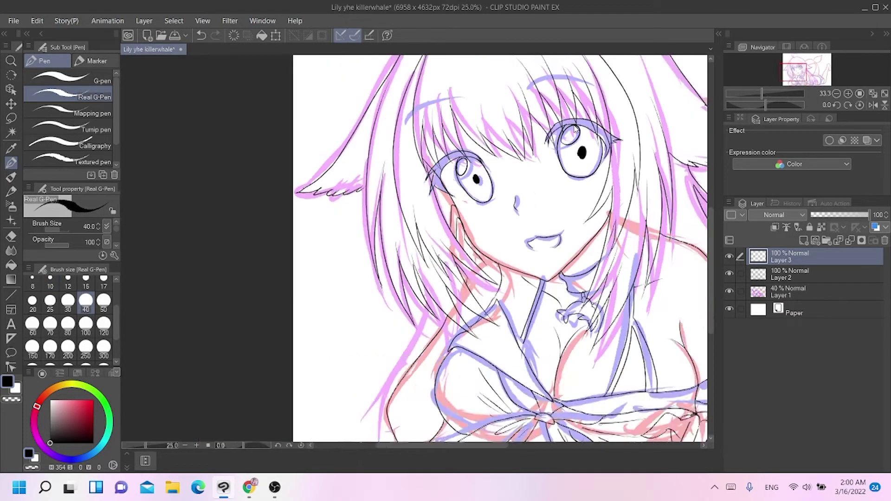
scroll(576, 129, up, 2)
click(49, 284)
click(32, 281)
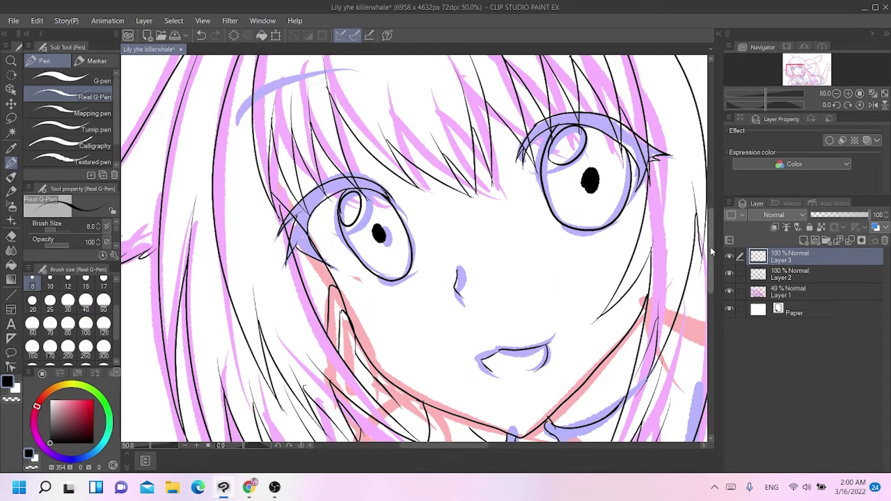
drag(710, 249, 710, 230)
mouse_move(240, 204)
mouse_down()
mouse_move(300, 152)
mouse_move(347, 159)
mouse_up()
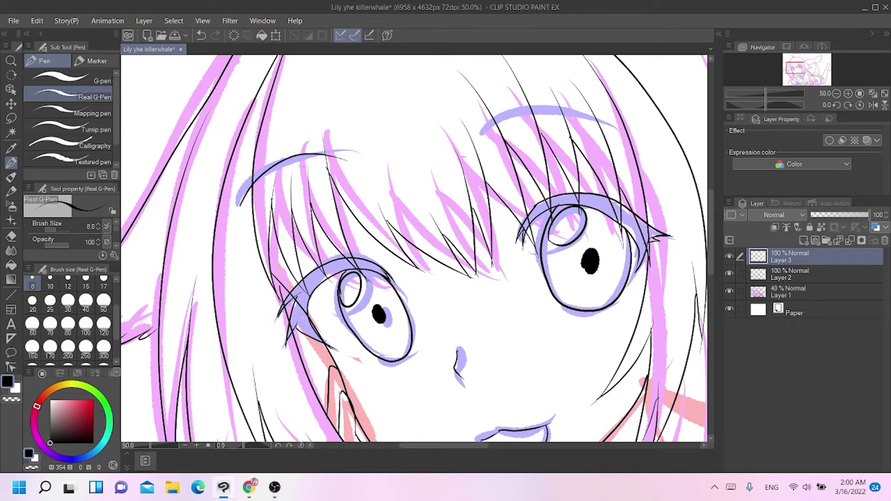
drag(239, 204, 289, 164)
key(ctrl+z)
drag(253, 186, 340, 151)
Ink the right eyebrow as one long arch across the bangs.
mouse_move(478, 128)
mouse_down()
mouse_move(516, 101)
mouse_move(598, 121)
mouse_up()
key(ctrl+z)
mouse_move(472, 132)
mouse_down()
mouse_move(512, 109)
mouse_move(617, 126)
mouse_up()
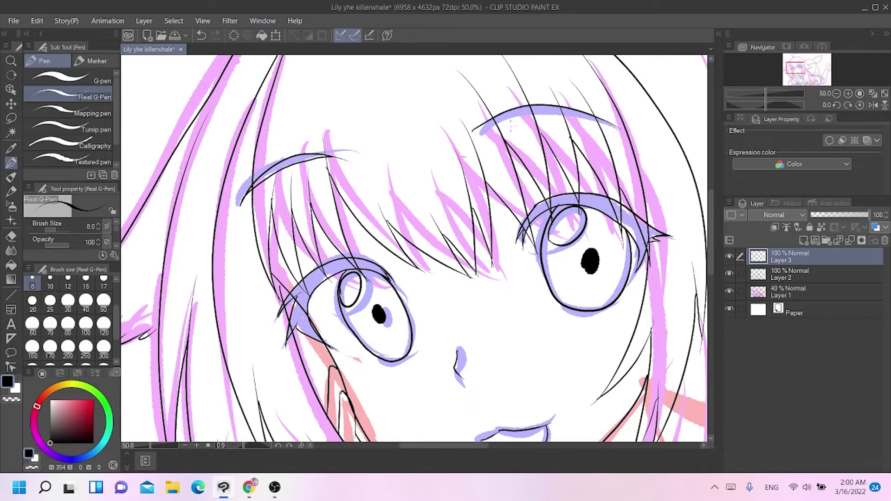
Ink a second arched line along the right eyebrow to thicken it over the bangs.
mouse_move(472, 132)
mouse_down()
mouse_move(523, 114)
mouse_move(587, 107)
mouse_move(599, 115)
mouse_up()
scroll(596, 111, down, 2)
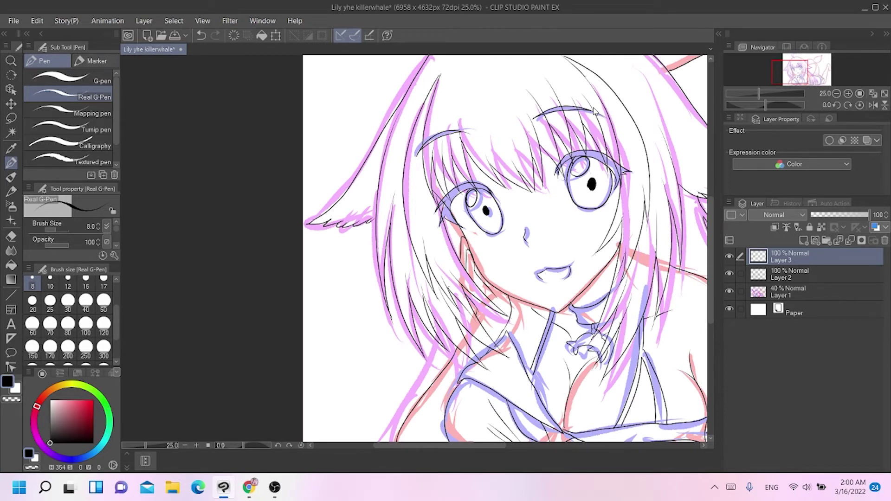
scroll(595, 112, down, 2)
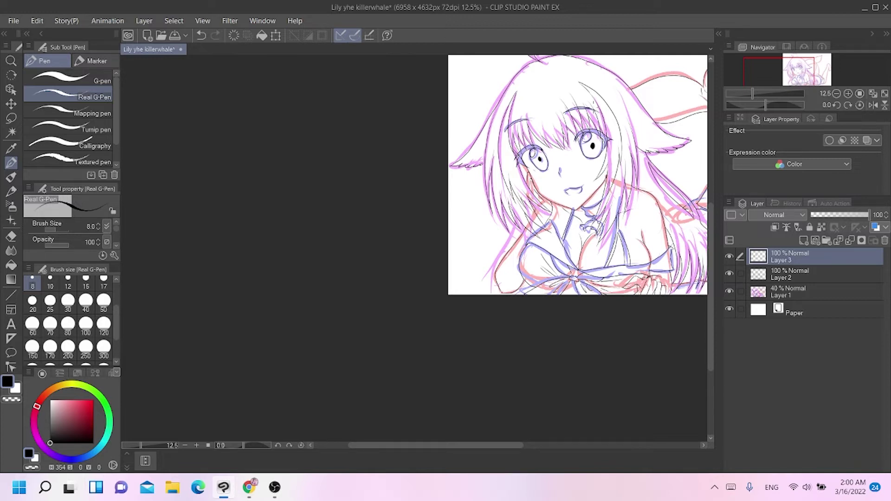
scroll(594, 107, up, 2)
scroll(594, 107, down, 2)
scroll(594, 111, up, 2)
Hide the Layer 1 colour sketch and touch up the face outline beside the left eye on Layer 2.
click(729, 291)
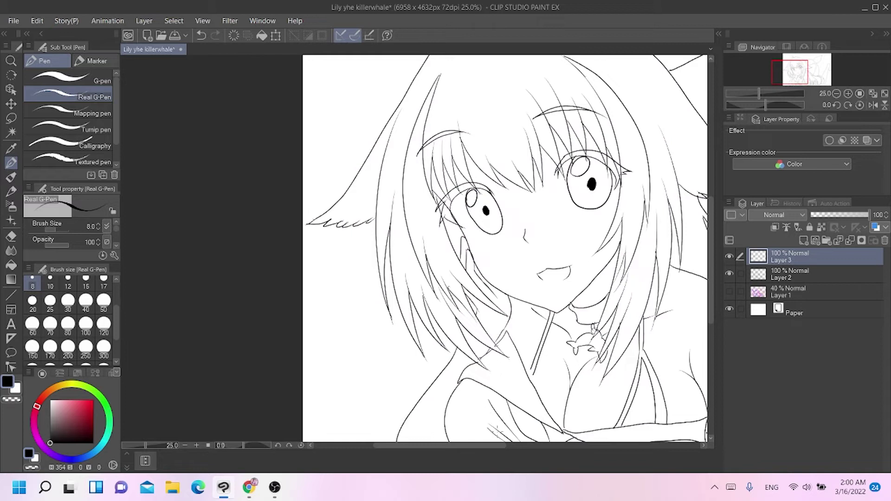
click(772, 274)
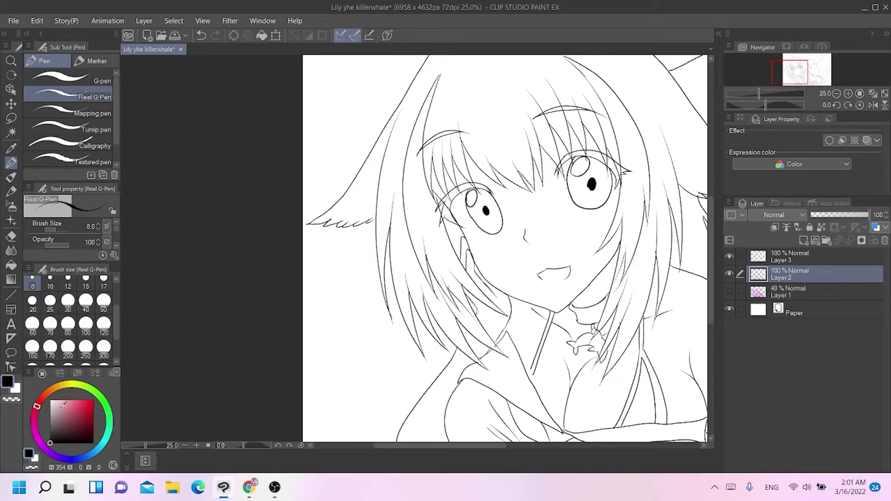
mouse_move(460, 229)
mouse_down()
mouse_move(456, 258)
mouse_move(459, 225)
mouse_up()
key(ctrl+z)
key(ctrl+z)
drag(465, 447, 508, 445)
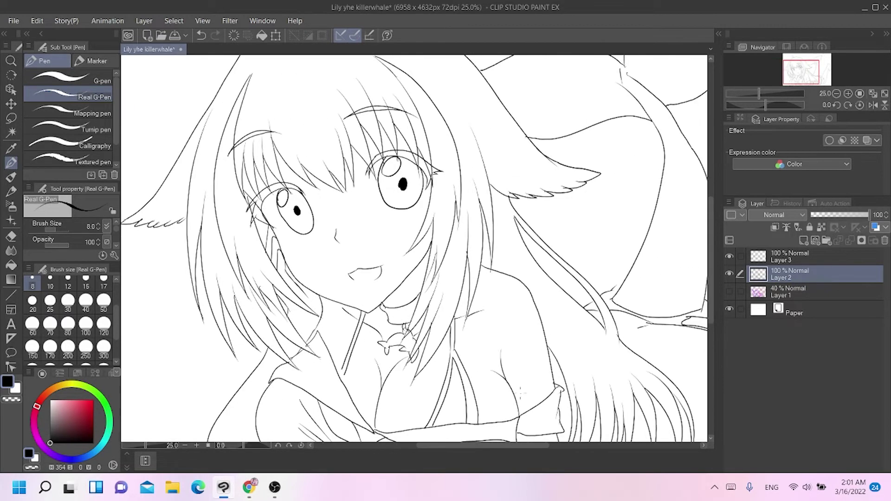
Close the open ahoge on top of the head with a heart-like notch and a curled, pointed tip.
scroll(491, 348, down, 2)
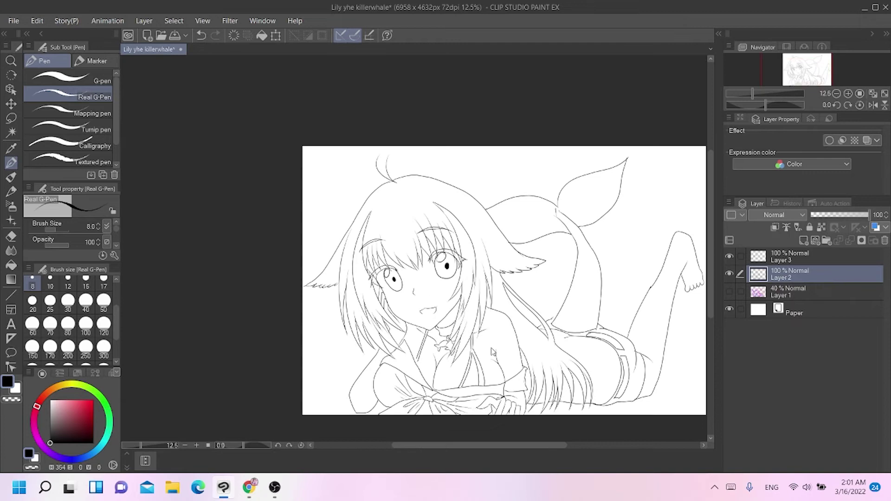
scroll(492, 352, up, 2)
drag(710, 281, 709, 216)
drag(501, 446, 491, 447)
scroll(484, 437, up, 1)
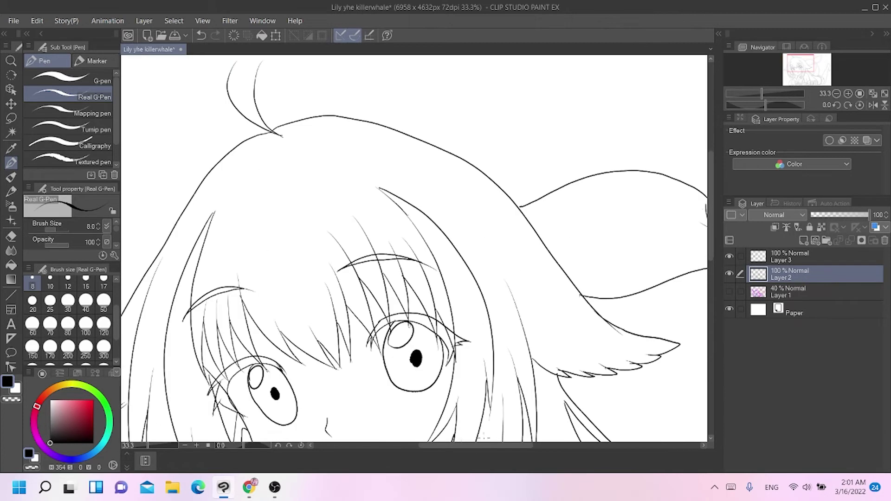
drag(709, 235, 710, 195)
drag(503, 446, 488, 445)
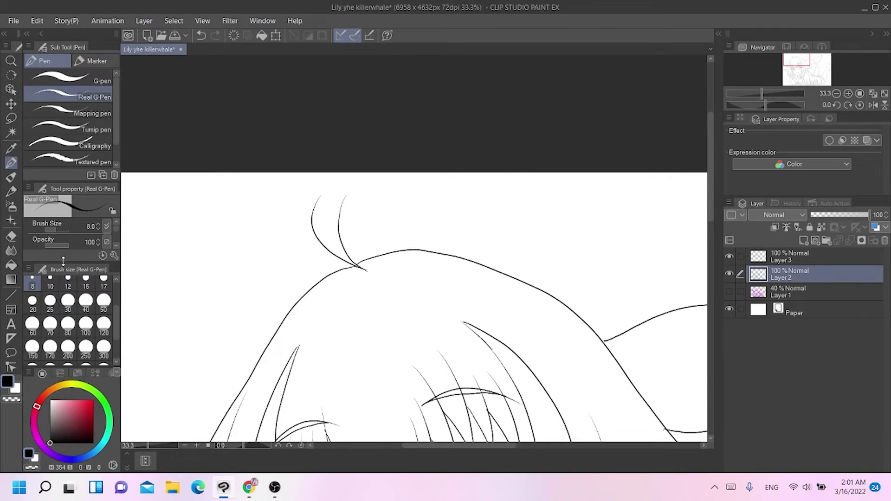
mouse_move(316, 204)
mouse_down()
mouse_move(344, 182)
mouse_move(373, 180)
mouse_move(391, 209)
mouse_move(351, 194)
mouse_move(380, 182)
mouse_move(391, 198)
mouse_up()
key(ctrl+z)
key(ctrl+z)
key(ctrl+z)
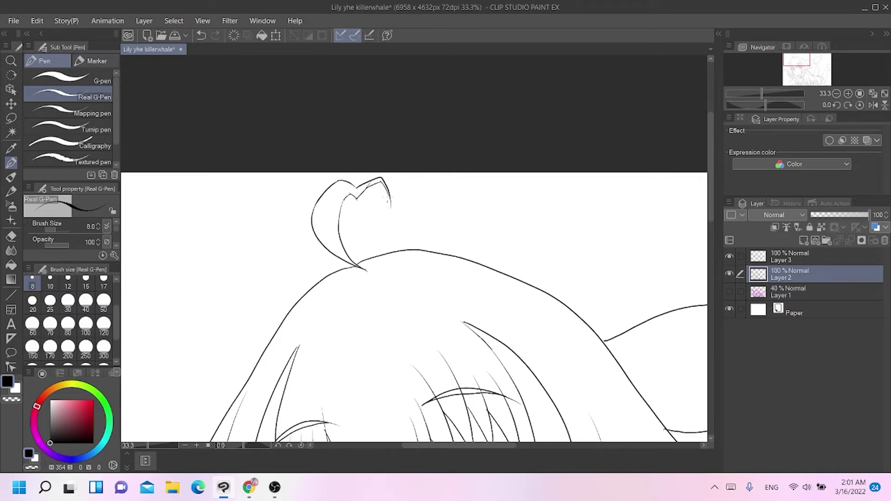
key(ctrl+z)
mouse_move(342, 207)
mouse_down()
mouse_move(368, 189)
mouse_move(393, 203)
mouse_move(374, 189)
mouse_move(390, 210)
mouse_up()
key(ctrl+z)
scroll(378, 164, down, 4)
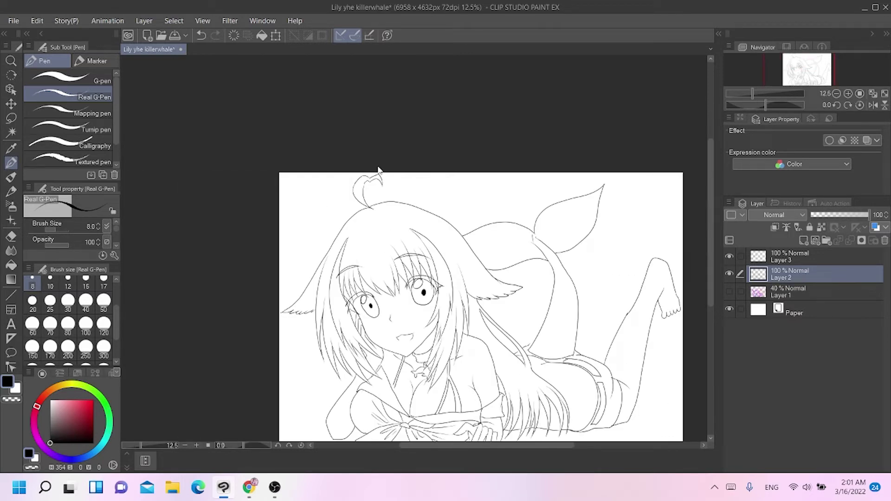
Ink long, curved hair strands falling from behind the left shoulder down past the propped elbow.
scroll(378, 170, up, 2)
drag(710, 236, 709, 327)
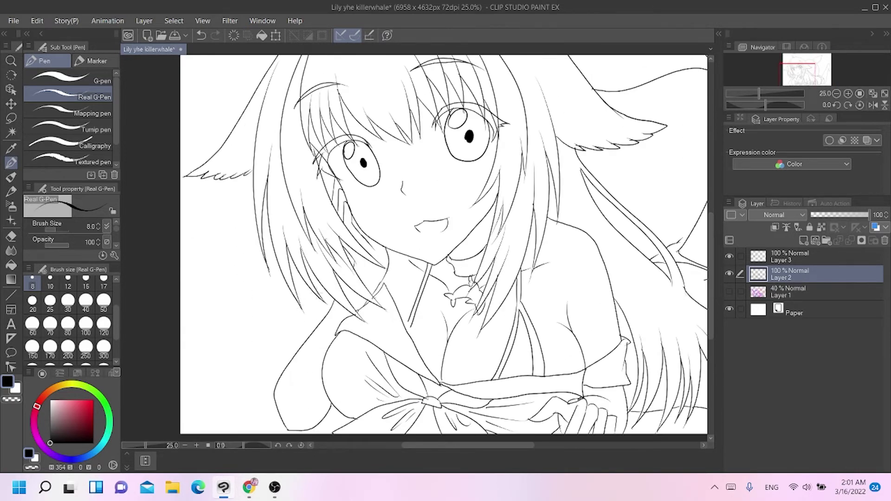
mouse_move(314, 294)
mouse_down()
mouse_move(256, 382)
mouse_move(261, 424)
mouse_move(272, 366)
mouse_move(293, 346)
mouse_up()
key(ctrl+z)
mouse_move(258, 423)
mouse_down()
mouse_move(318, 319)
mouse_move(270, 382)
mouse_move(276, 428)
mouse_move(275, 397)
mouse_up()
key(ctrl+z)
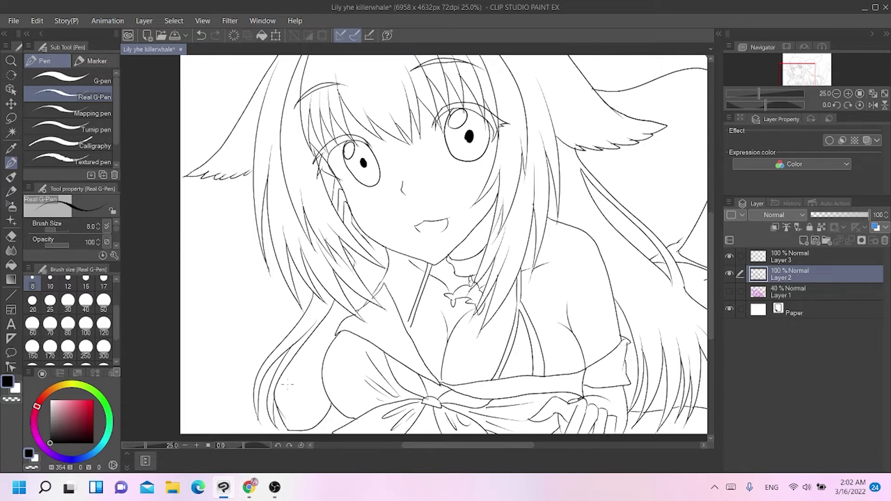
scroll(287, 384, down, 2)
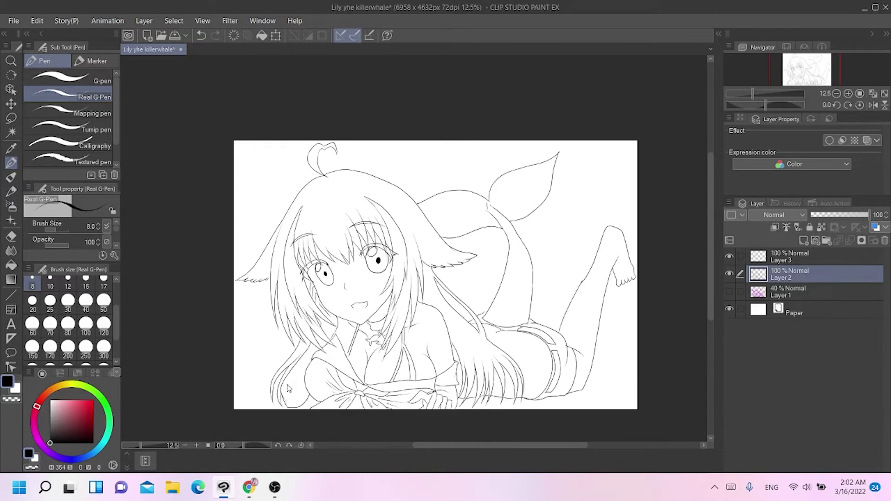
scroll(287, 385, up, 2)
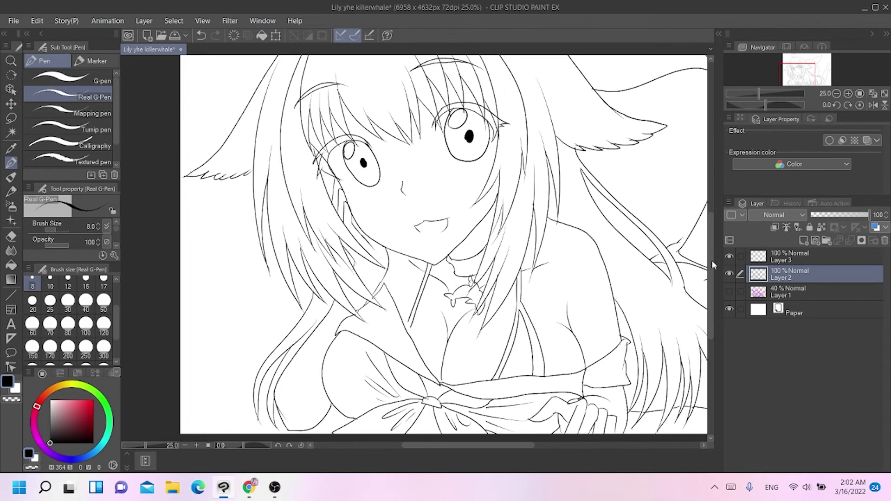
Draw a slightly wavy ground line on both sides of the girl with a few short crease lines below it.
drag(711, 259, 710, 285)
drag(174, 310, 256, 307)
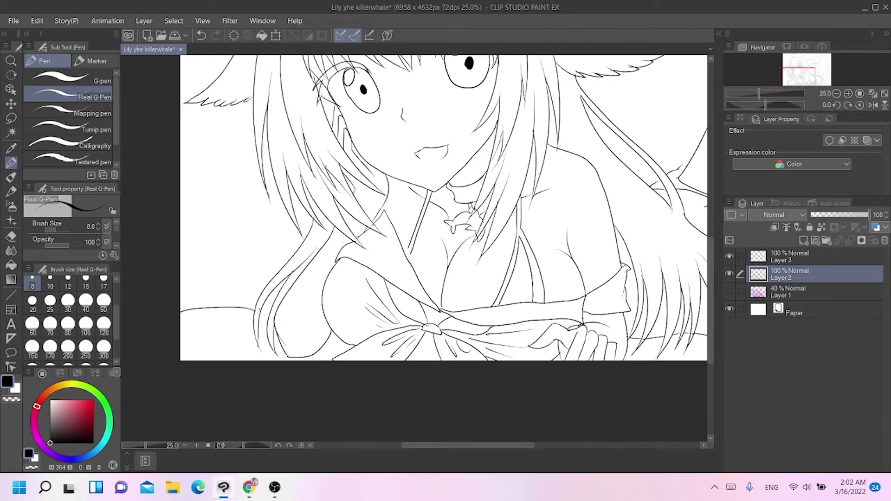
drag(469, 446, 538, 446)
drag(580, 305, 664, 310)
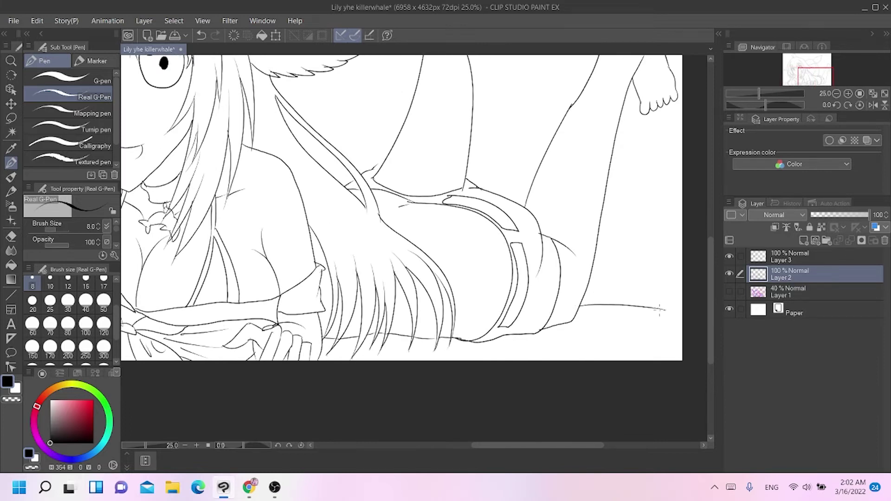
key(ctrl+z)
key(ctrl+y)
key(ctrl+z)
mouse_move(578, 310)
mouse_down()
mouse_move(668, 325)
mouse_move(676, 314)
mouse_move(663, 338)
mouse_up()
drag(666, 343, 476, 355)
key(ctrl+z)
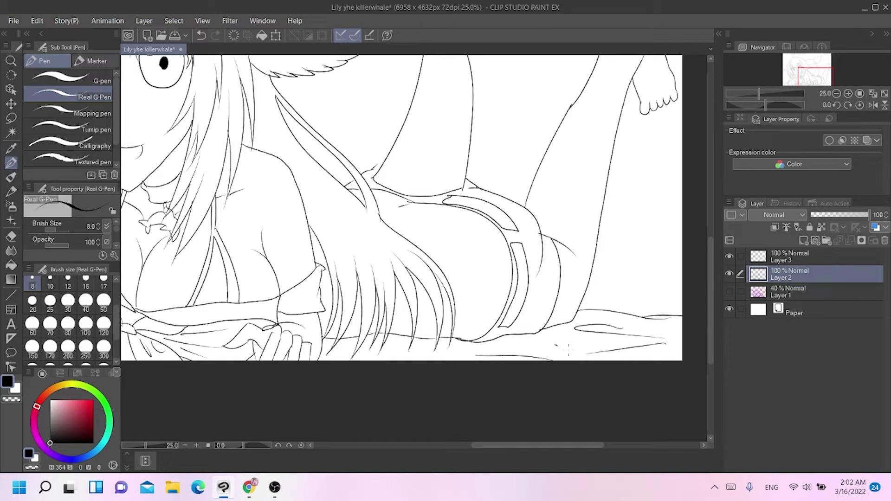
key(ctrl+z)
drag(575, 346, 544, 340)
Ink a long curved line down the hip alongside the waistband.
drag(710, 304, 691, 246)
scroll(690, 244, down, 4)
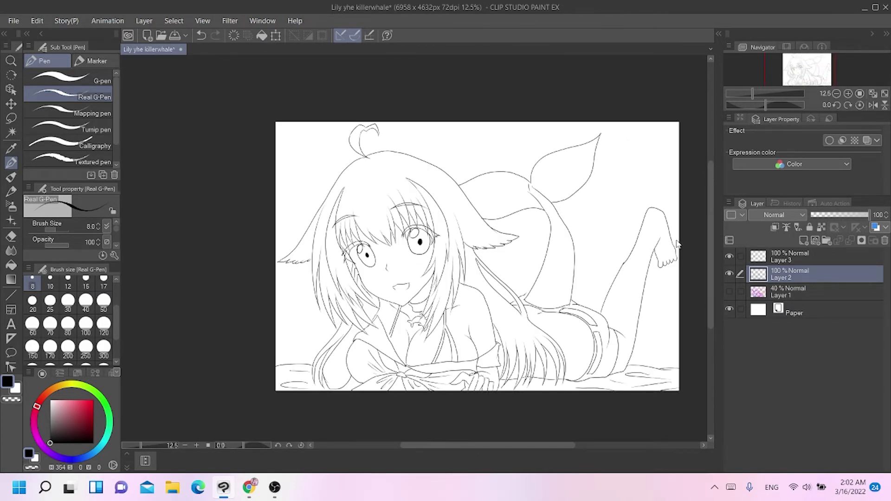
scroll(676, 244, up, 2)
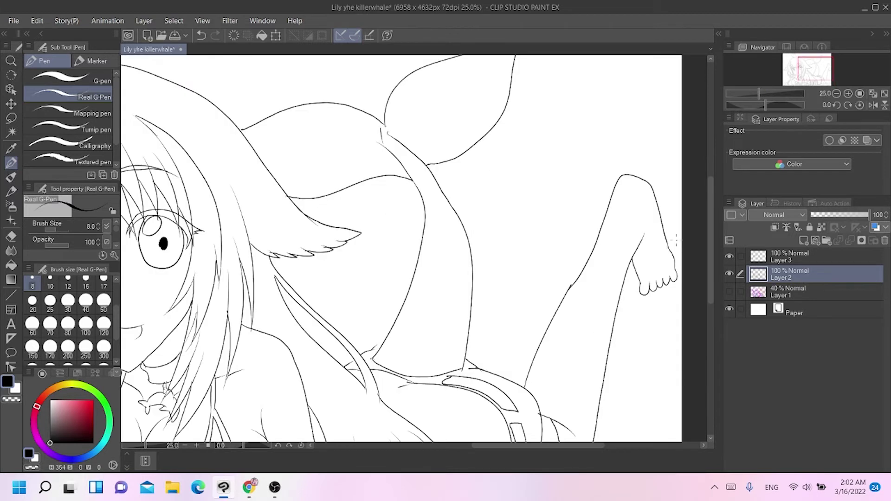
drag(479, 445, 434, 445)
drag(713, 317, 707, 341)
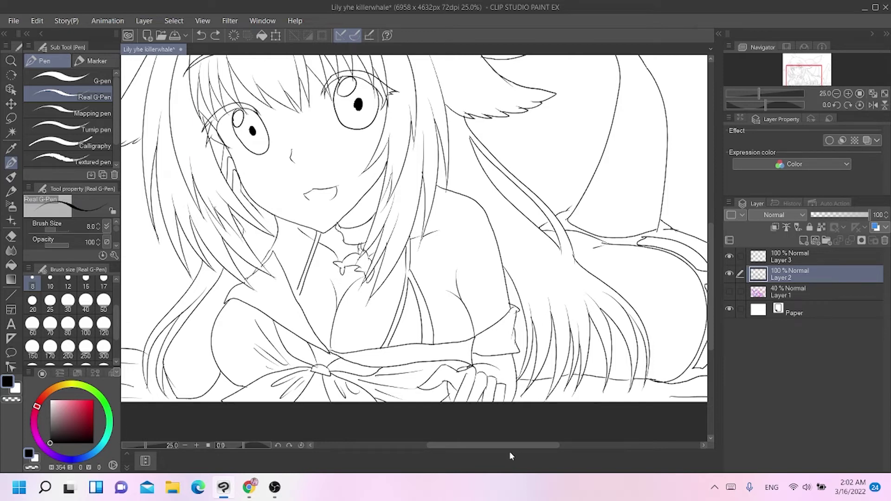
drag(509, 446, 544, 446)
mouse_move(508, 253)
mouse_down()
mouse_move(534, 289)
mouse_move(539, 330)
mouse_up()
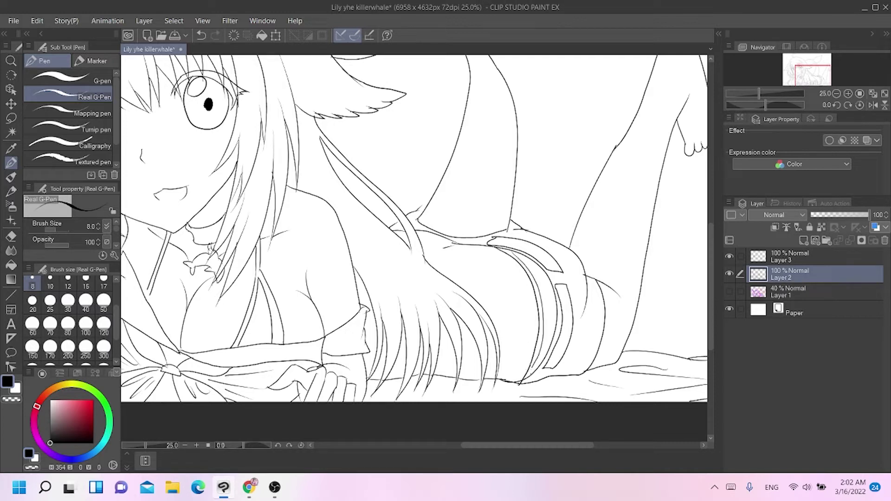
drag(548, 444, 513, 445)
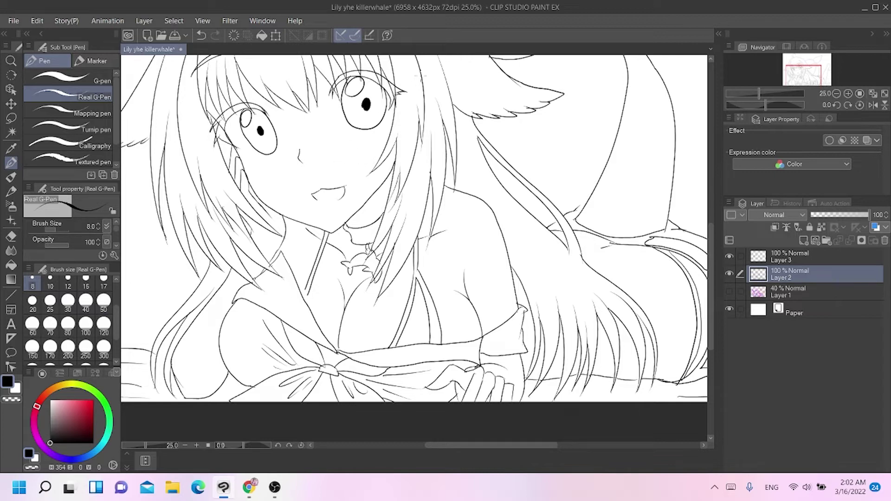
Hide Layer 3 with the eyes and add a new layer between Layer 2 and Layer 1.
drag(710, 290, 706, 230)
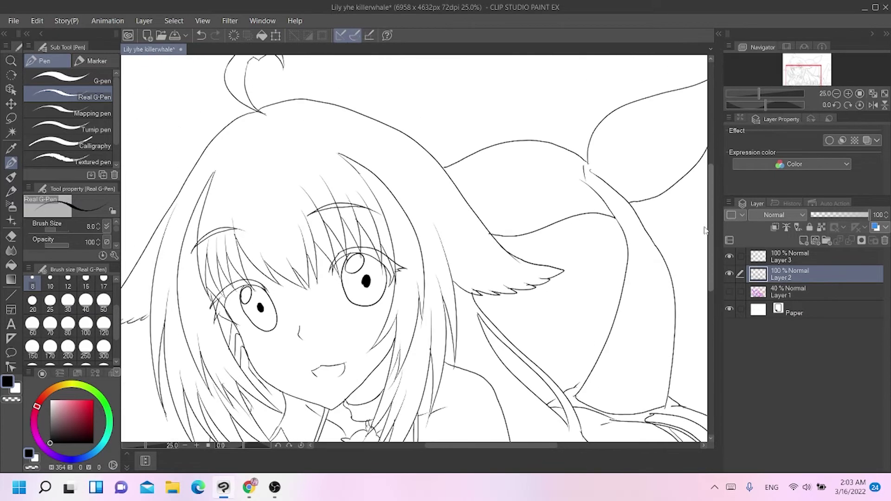
scroll(704, 230, down, 2)
click(729, 256)
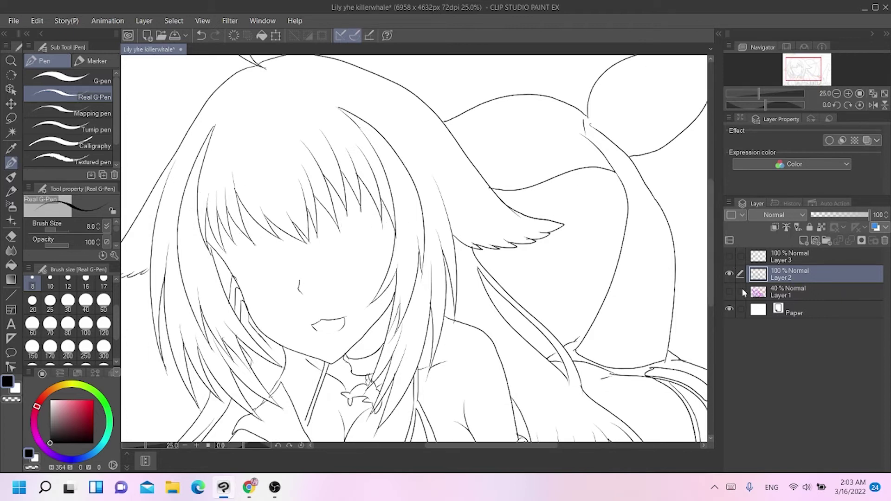
click(804, 240)
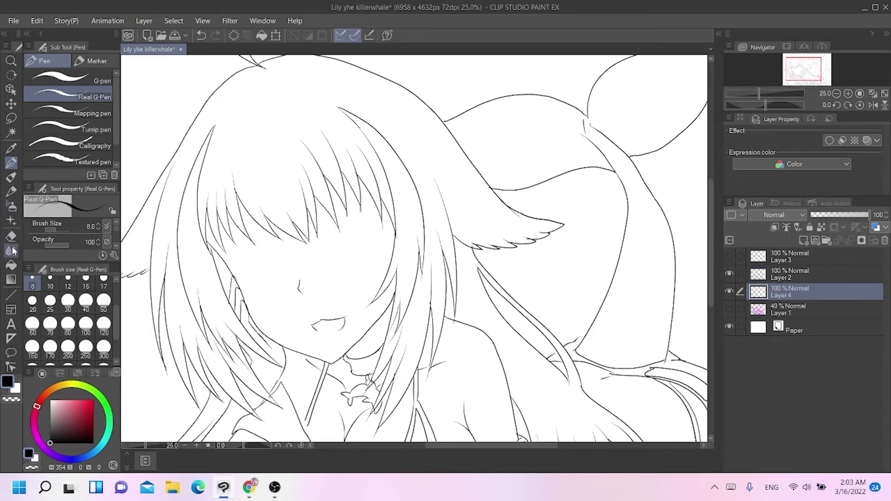
Fill the face and neck with pale peach (H 13, S 7, V 100), using the Fill tool that refers to other layers.
click(11, 264)
click(54, 400)
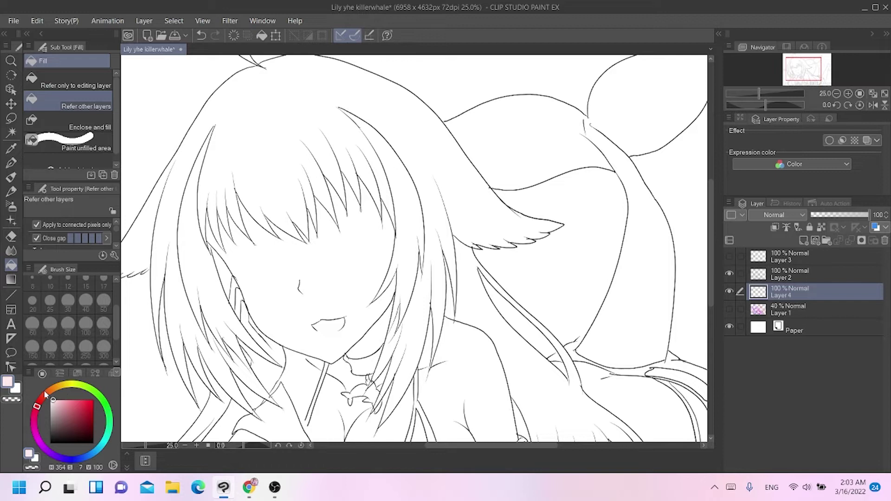
click(45, 393)
drag(45, 398, 48, 397)
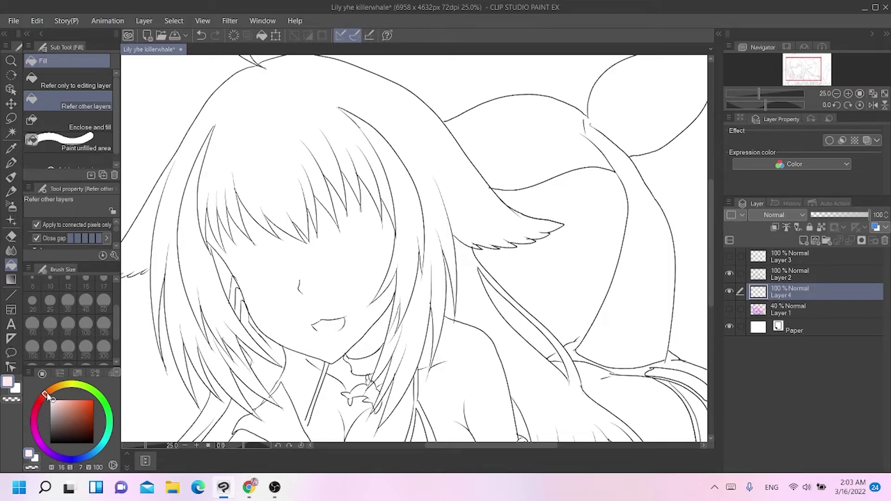
click(249, 260)
click(361, 341)
click(361, 371)
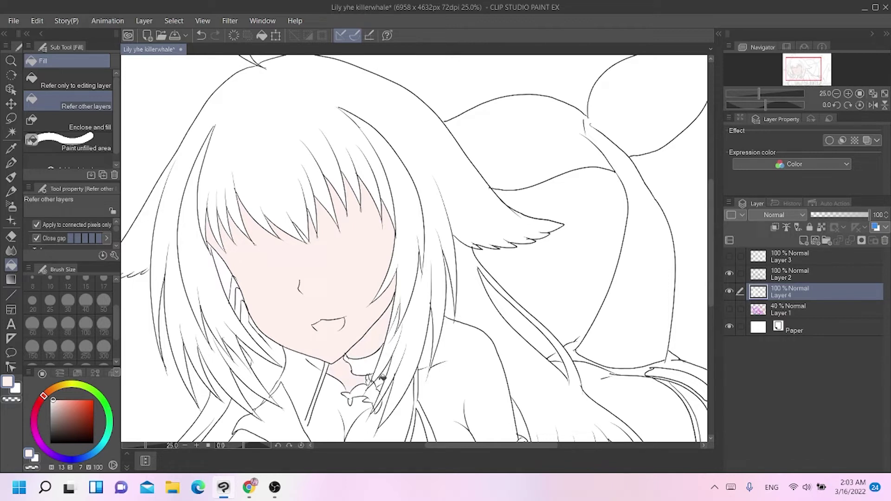
Fill the upper chest and the propped left arm with the pale peach skin colour.
click(358, 398)
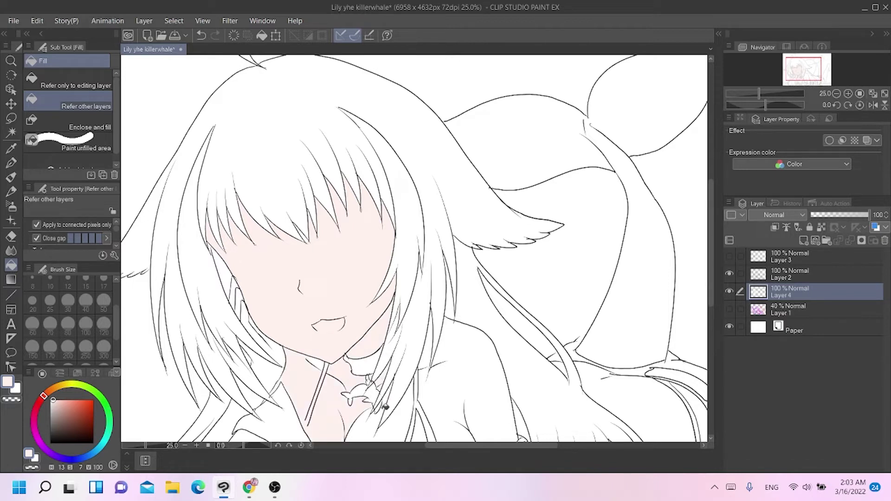
click(378, 417)
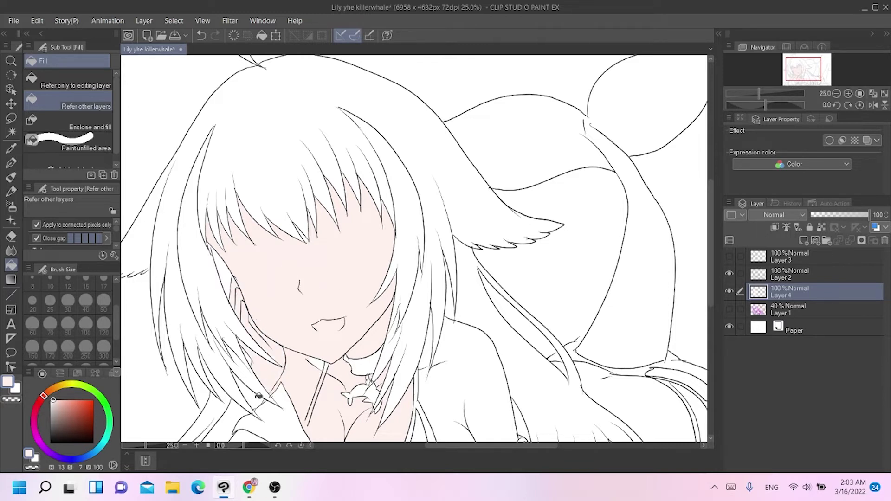
click(13, 237)
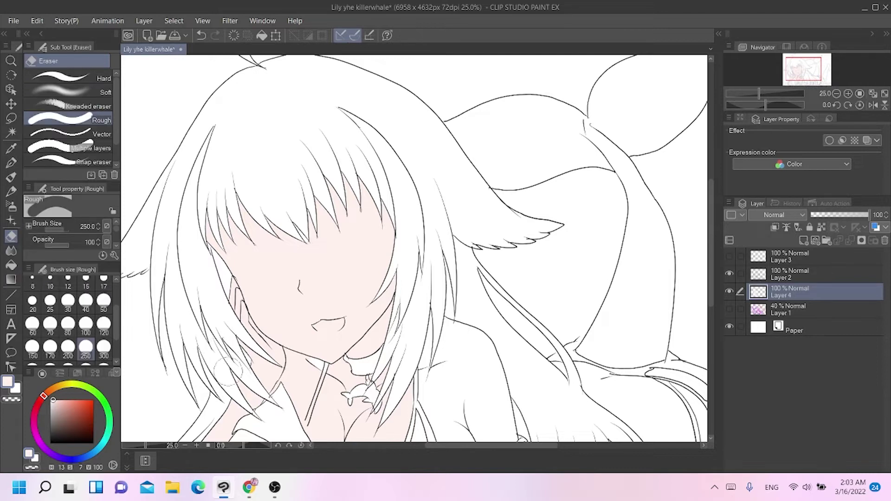
click(11, 265)
Fill the chest areas around the bikini strap and the right shoulder and upper arm with the skin colour.
scroll(709, 269, down, 3)
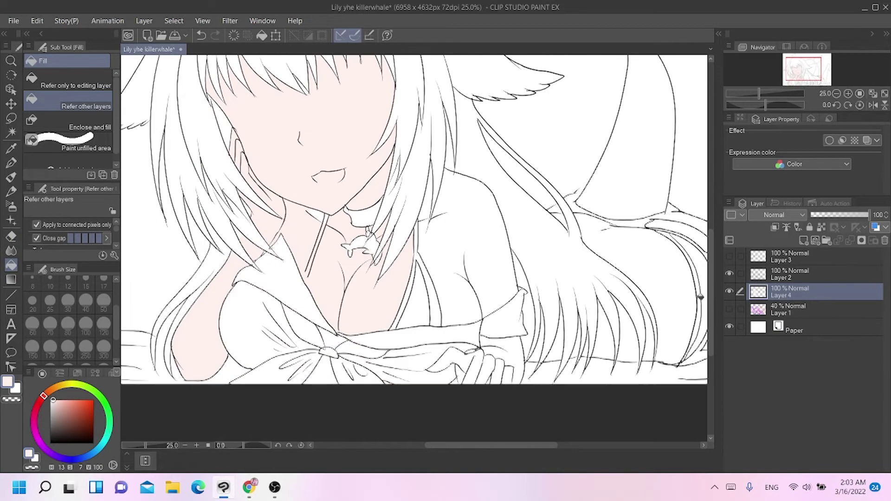
click(424, 302)
click(449, 262)
click(430, 211)
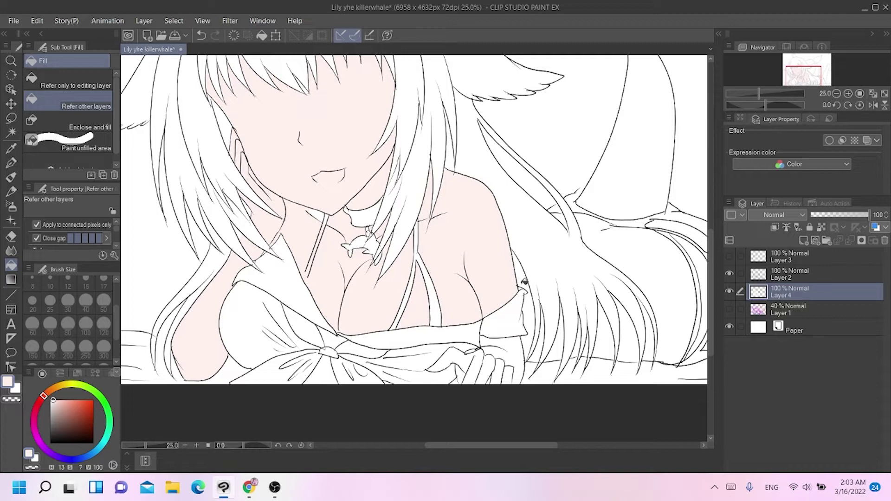
Fill the bare back and the skin gaps between the long hair strands at the waist with the skin colour.
click(532, 325)
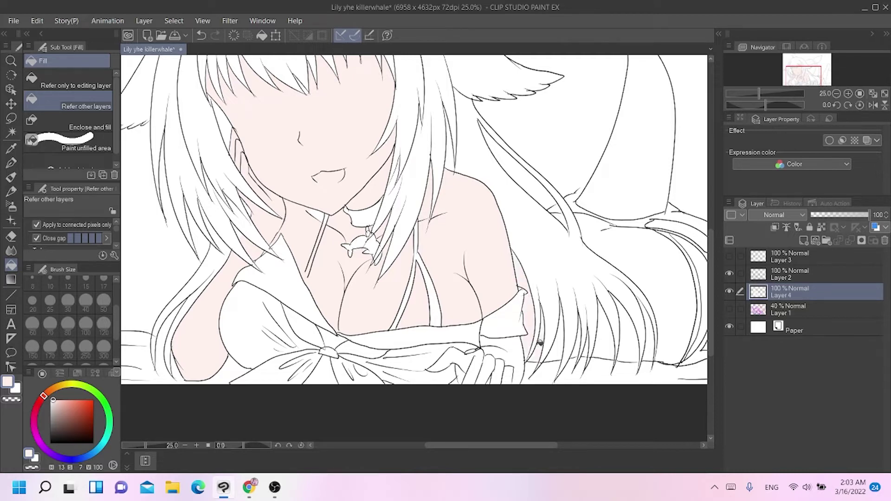
click(603, 345)
click(630, 341)
click(648, 338)
click(614, 250)
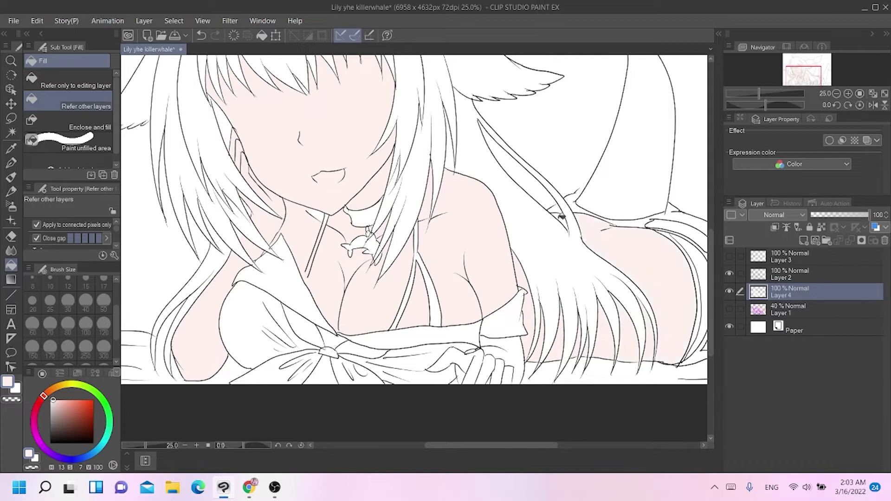
Lock the transparent pixels of the skin colour layer, Layer 4.
scroll(528, 162, down, 1)
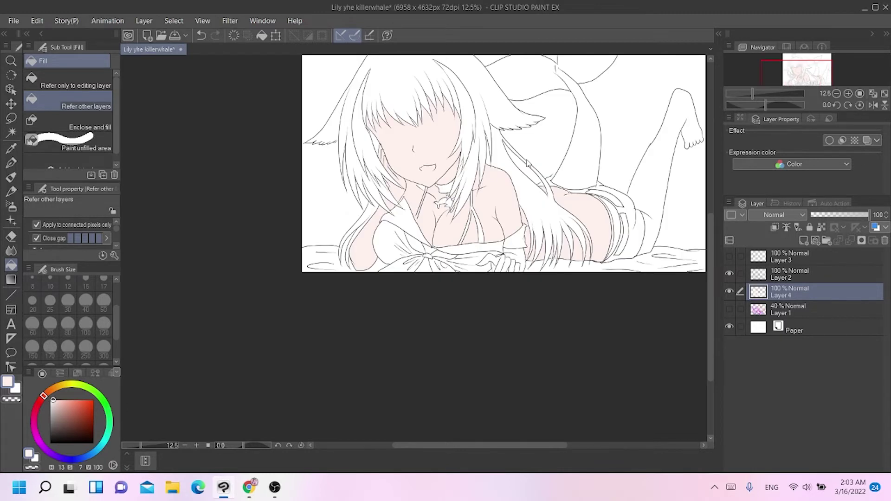
scroll(527, 163, up, 1)
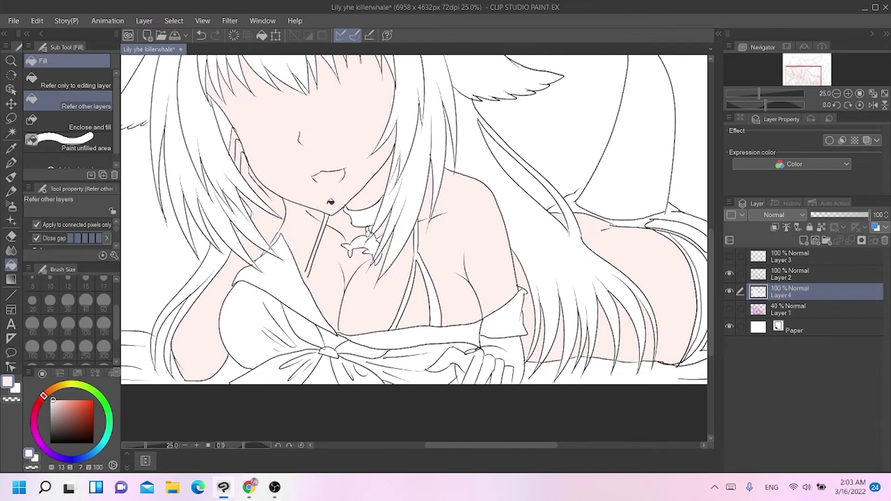
drag(712, 294, 714, 246)
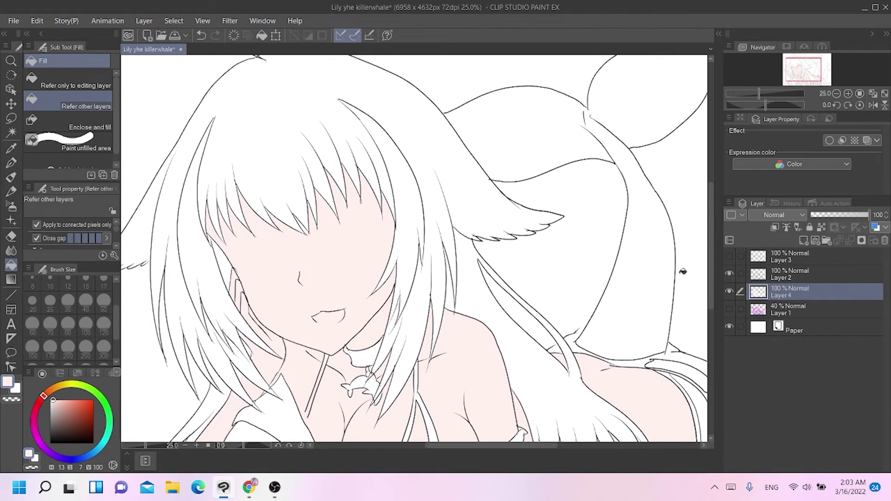
click(821, 226)
click(821, 227)
click(821, 227)
Paint pink (H 360, S 32, V 100) shadows on the forehead under the left half of the fringe with the Round mixing brush at size 50.
click(9, 177)
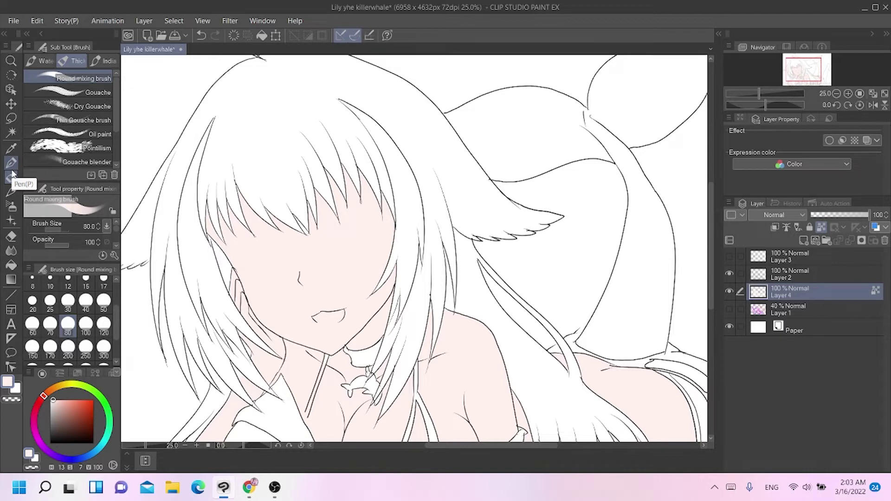
mouse_move(54, 399)
mouse_down()
mouse_move(60, 390)
mouse_move(39, 402)
mouse_up()
click(64, 399)
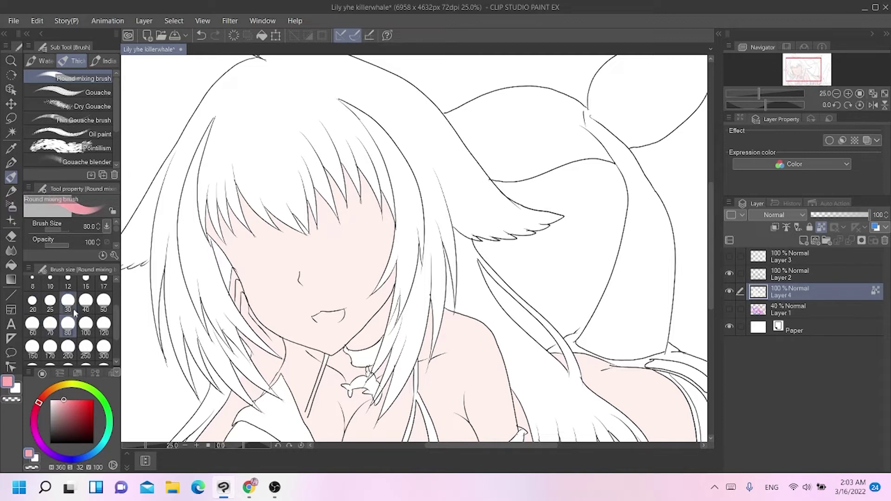
click(104, 302)
mouse_move(209, 216)
mouse_down()
mouse_move(208, 197)
mouse_move(220, 235)
mouse_move(213, 184)
mouse_up()
key(ctrl+z)
drag(221, 215, 238, 240)
mouse_move(224, 192)
mouse_down()
mouse_move(232, 229)
mouse_move(248, 229)
mouse_up()
mouse_move(237, 187)
mouse_down()
mouse_move(257, 215)
mouse_move(262, 201)
mouse_move(273, 217)
mouse_move(296, 224)
mouse_up()
key(ctrl+z)
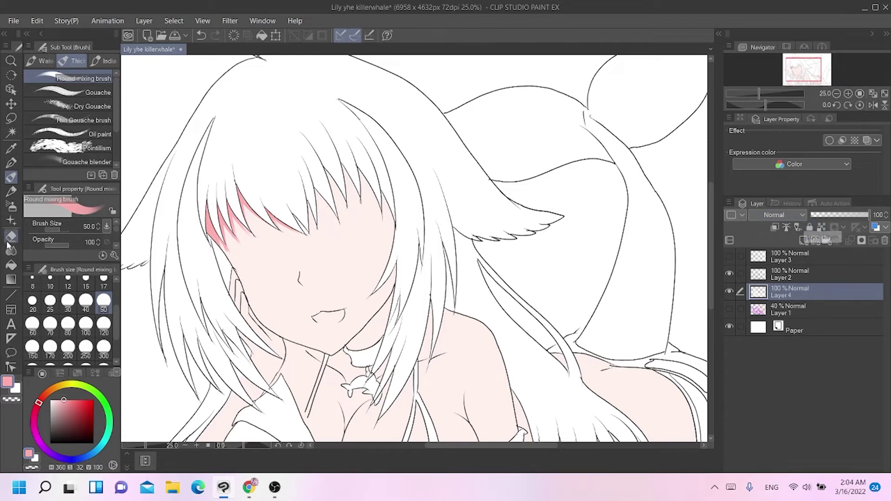
click(11, 265)
click(306, 229)
click(820, 228)
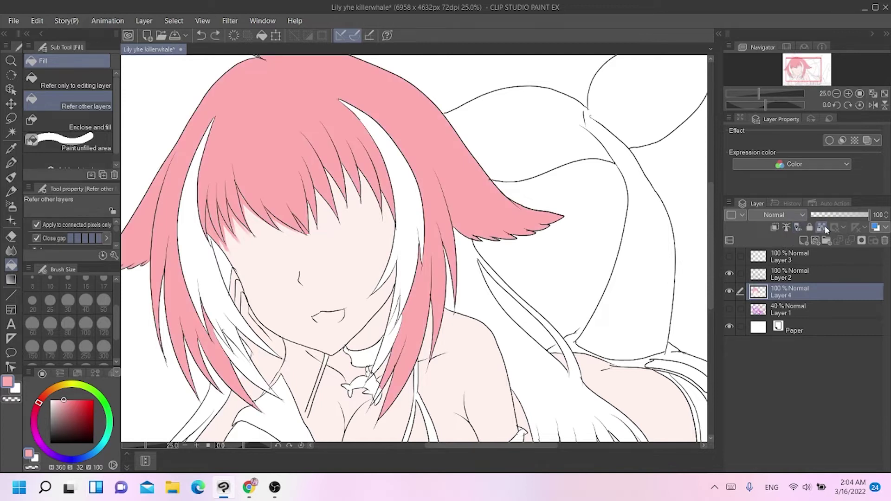
key(ctrl+z)
click(11, 177)
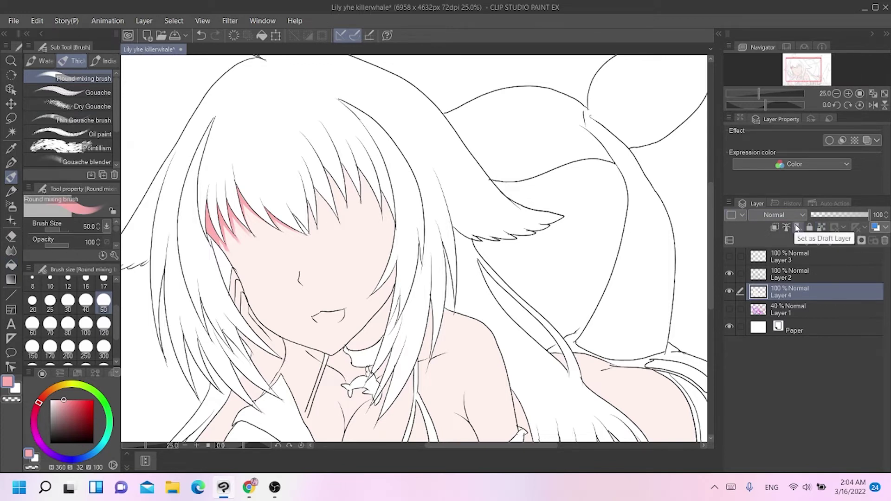
click(11, 265)
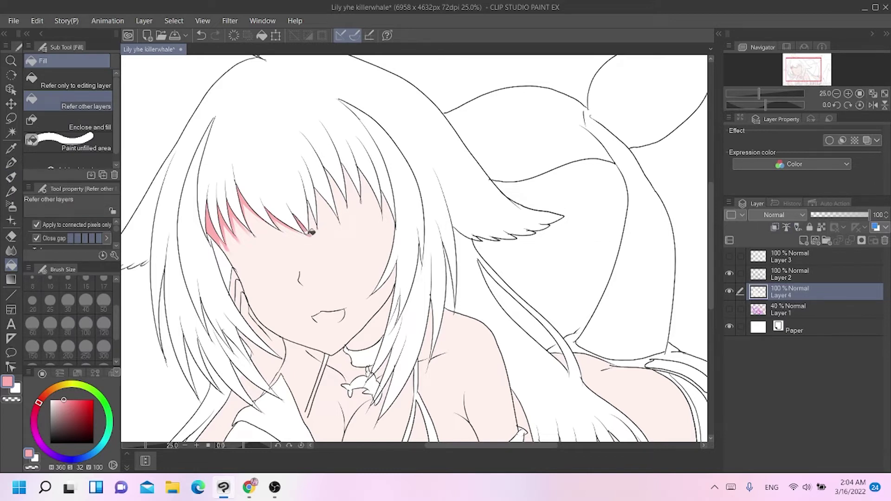
click(821, 226)
Paint matching pink shadows on the forehead under the middle and right fringe strands with the Round mixing brush.
key(b)
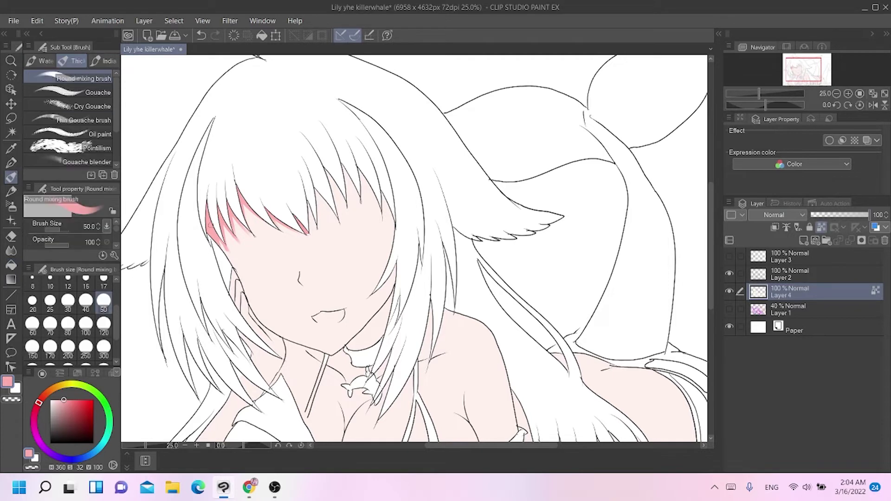
mouse_move(309, 235)
mouse_down()
mouse_move(312, 174)
mouse_move(331, 213)
mouse_move(322, 164)
mouse_move(339, 200)
mouse_move(341, 163)
mouse_up()
key(ctrl+z)
key(ctrl+z)
key(ctrl+z)
mouse_move(357, 198)
mouse_down()
mouse_move(340, 166)
mouse_move(360, 202)
mouse_move(351, 148)
mouse_move(374, 208)
mouse_up()
key(ctrl+z)
mouse_move(363, 176)
mouse_down()
mouse_move(373, 209)
mouse_move(375, 185)
mouse_move(383, 195)
mouse_up()
key(ctrl+z)
drag(396, 231, 388, 213)
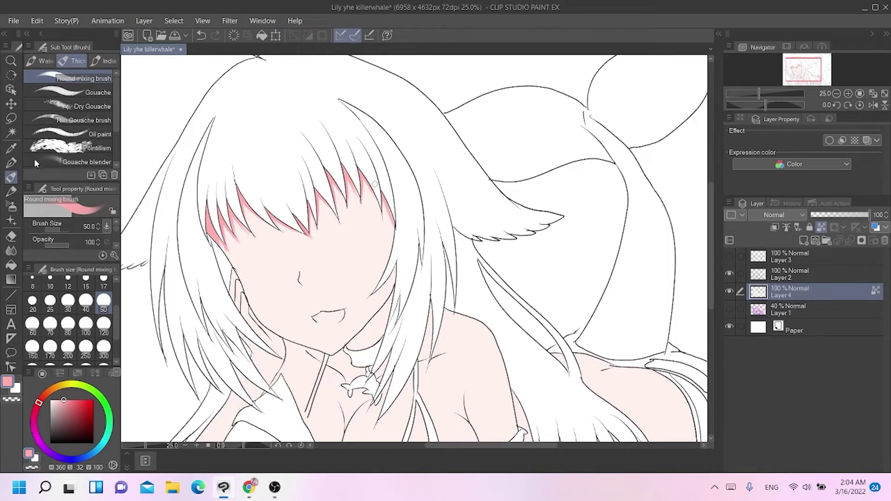
Paint pink shadows on the neck below the chin, around the choker and across the right shoulder at brush size 70.
click(50, 323)
mouse_move(306, 350)
mouse_down()
mouse_move(348, 378)
mouse_move(332, 362)
mouse_move(348, 368)
mouse_move(319, 361)
mouse_move(339, 365)
mouse_move(399, 290)
mouse_move(363, 335)
mouse_move(397, 292)
mouse_move(390, 325)
mouse_move(344, 359)
mouse_move(366, 334)
mouse_up()
mouse_move(347, 366)
mouse_down()
mouse_move(349, 379)
mouse_move(354, 362)
mouse_move(354, 383)
mouse_move(347, 370)
mouse_move(368, 374)
mouse_up()
drag(379, 337, 391, 321)
mouse_move(386, 361)
mouse_down()
mouse_move(382, 371)
mouse_move(473, 334)
mouse_move(416, 352)
mouse_move(464, 325)
mouse_move(429, 325)
mouse_move(423, 306)
mouse_move(459, 318)
mouse_move(478, 345)
mouse_move(483, 326)
mouse_up()
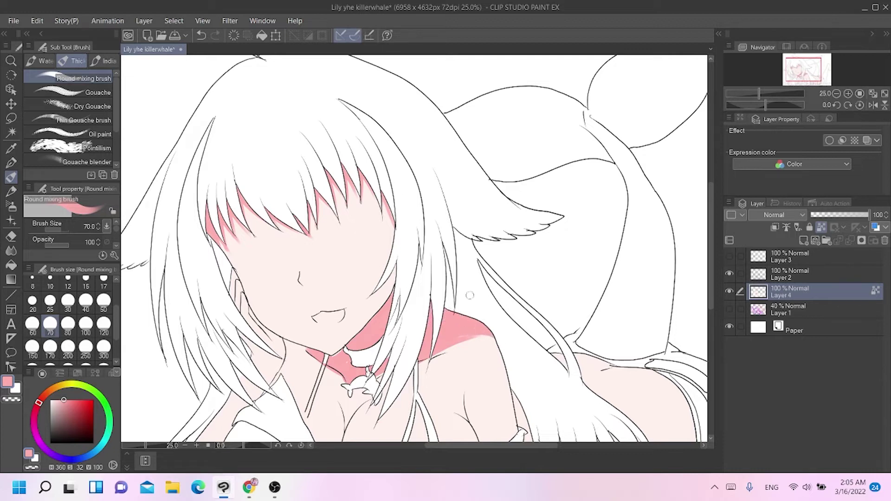
Paint pink shadows on the hand beside the cheek, along the wrist and on the underside of the propped elbow.
drag(710, 258, 710, 280)
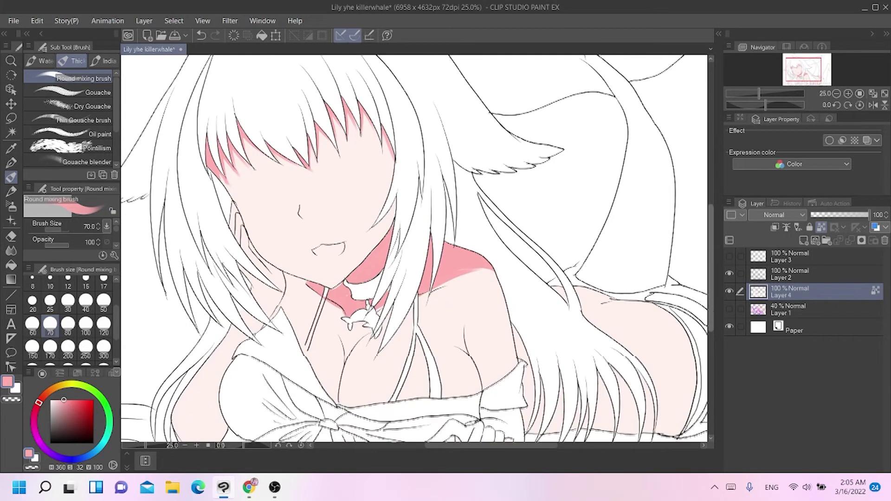
mouse_move(231, 206)
mouse_down()
mouse_move(238, 255)
mouse_move(243, 230)
mouse_move(244, 255)
mouse_move(255, 258)
mouse_move(250, 241)
mouse_move(281, 287)
mouse_move(258, 332)
mouse_up()
drag(710, 282, 710, 306)
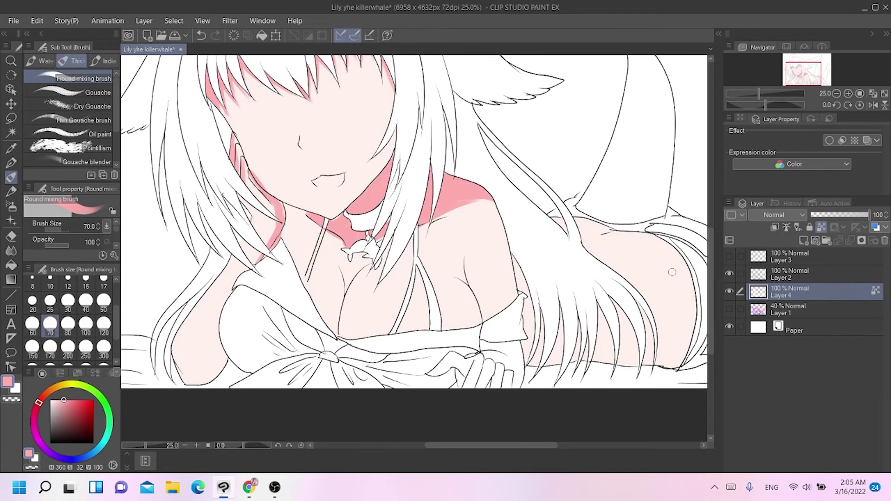
drag(227, 325, 176, 391)
mouse_move(230, 341)
mouse_down()
mouse_move(208, 379)
mouse_move(223, 355)
mouse_move(206, 379)
mouse_move(168, 387)
mouse_move(238, 313)
mouse_up()
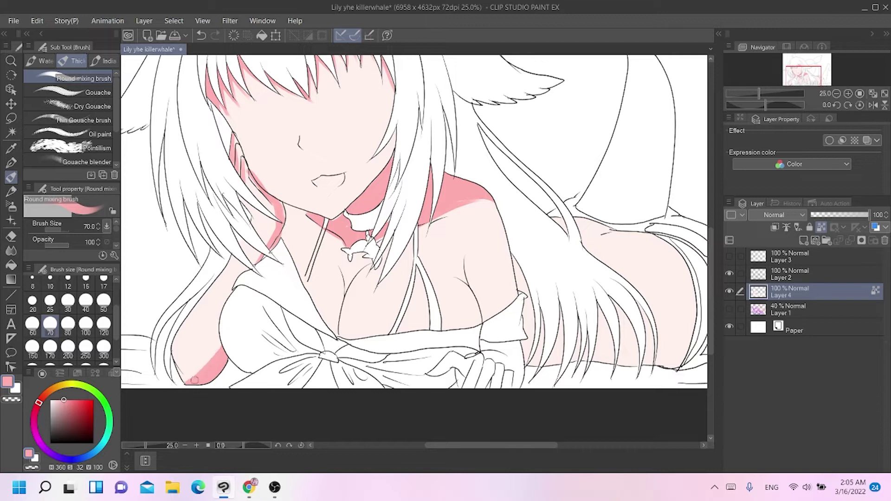
Paint a narrow pink shadow down the centre line of the chest with the Round mixing brush.
drag(332, 333, 335, 321)
mouse_move(366, 268)
mouse_down()
mouse_move(348, 307)
mouse_move(348, 271)
mouse_move(338, 303)
mouse_up()
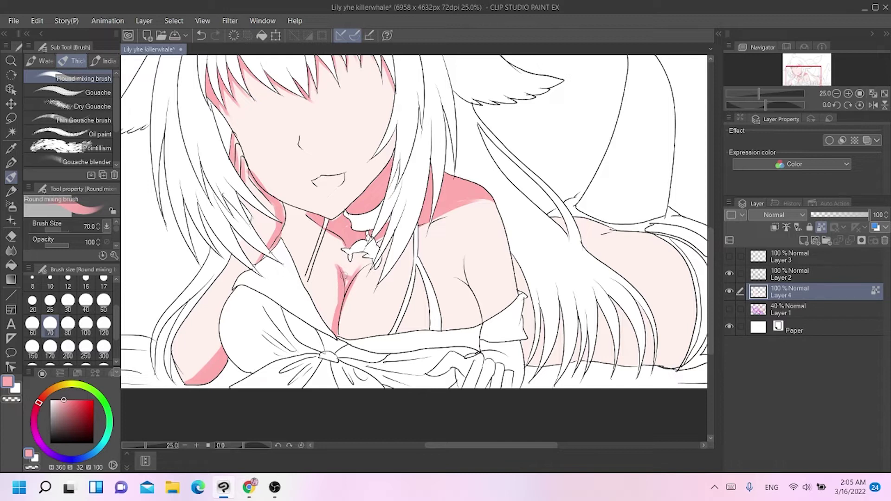
key(ctrl+z)
Blend soft pink shading around the chest's centre line and beside the upper arm with the Soft airbrush at size 100.
click(11, 206)
click(67, 300)
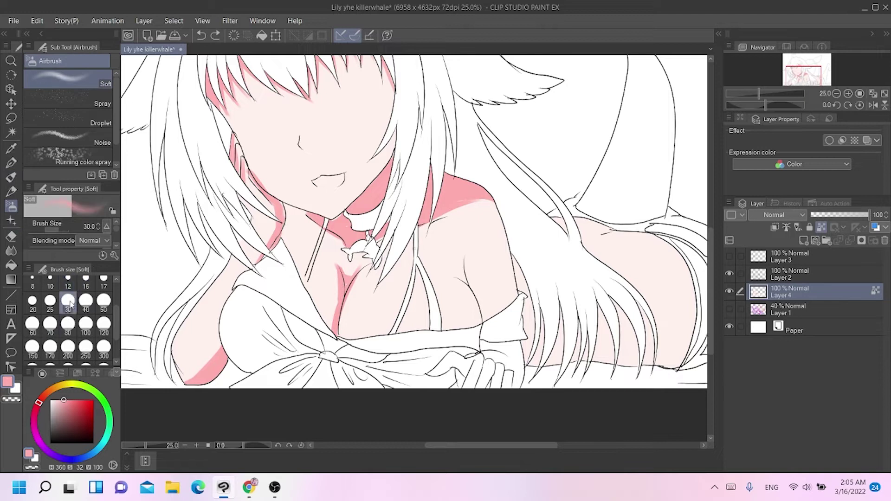
mouse_move(344, 269)
mouse_down()
mouse_move(362, 276)
mouse_move(355, 278)
mouse_up()
click(85, 324)
mouse_move(347, 274)
mouse_down()
mouse_move(330, 304)
mouse_move(350, 331)
mouse_move(343, 350)
mouse_up()
mouse_move(464, 299)
mouse_down()
mouse_move(471, 316)
mouse_move(466, 290)
mouse_up()
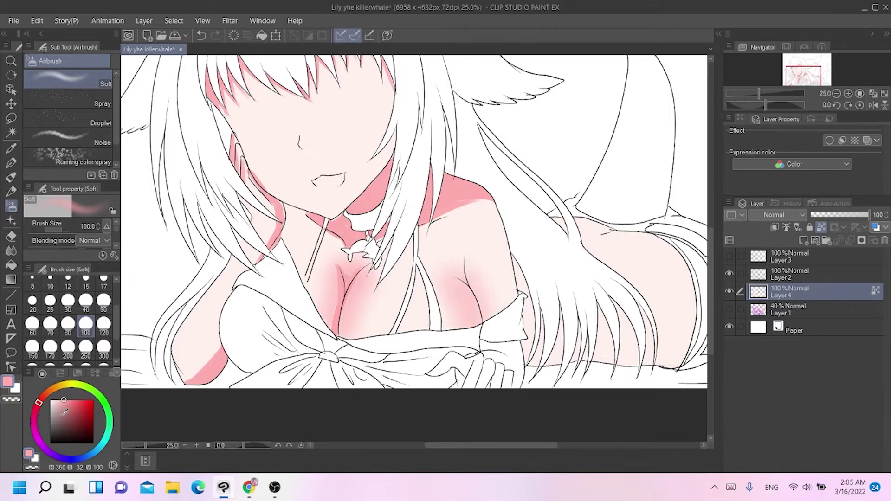
Airbrush a soft white highlight on the chest, using saturation 0.
click(53, 400)
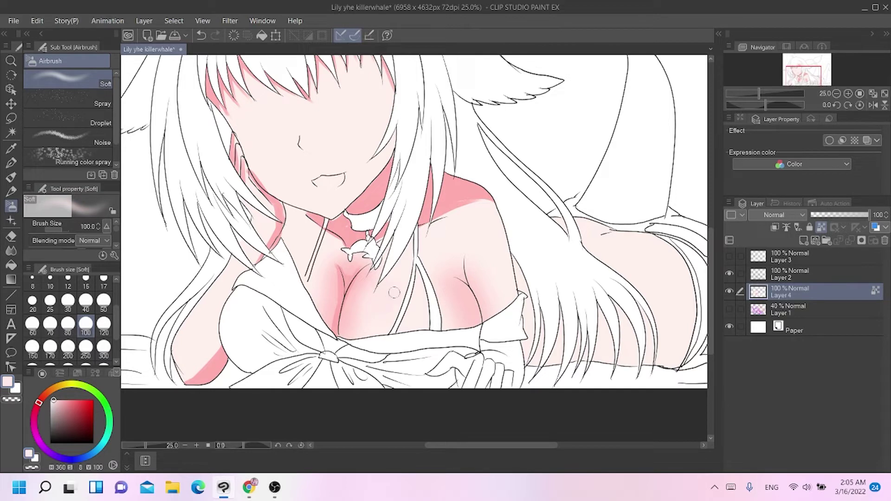
click(49, 400)
drag(382, 301, 369, 314)
mouse_move(210, 297)
mouse_down()
mouse_move(194, 329)
mouse_move(211, 324)
mouse_up()
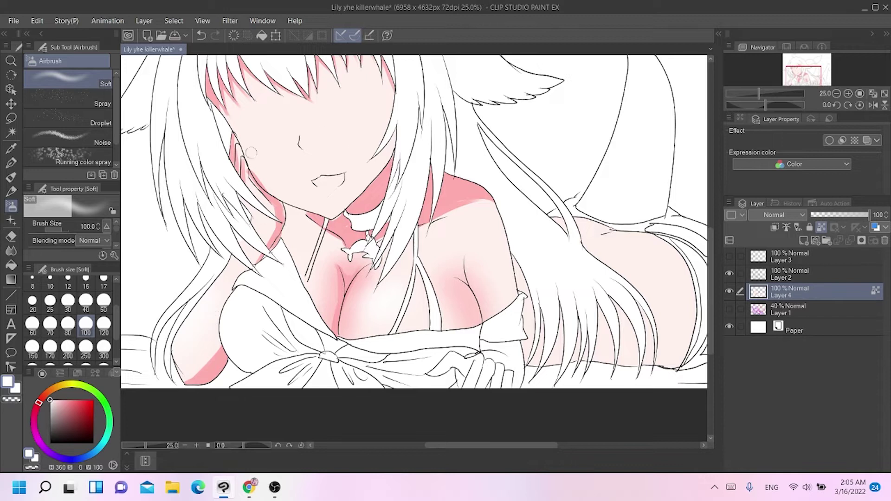
key(ctrl+z)
Airbrush a round pink blush (H 360, S 41, V 100) on both cheeks at brush size 100.
click(68, 400)
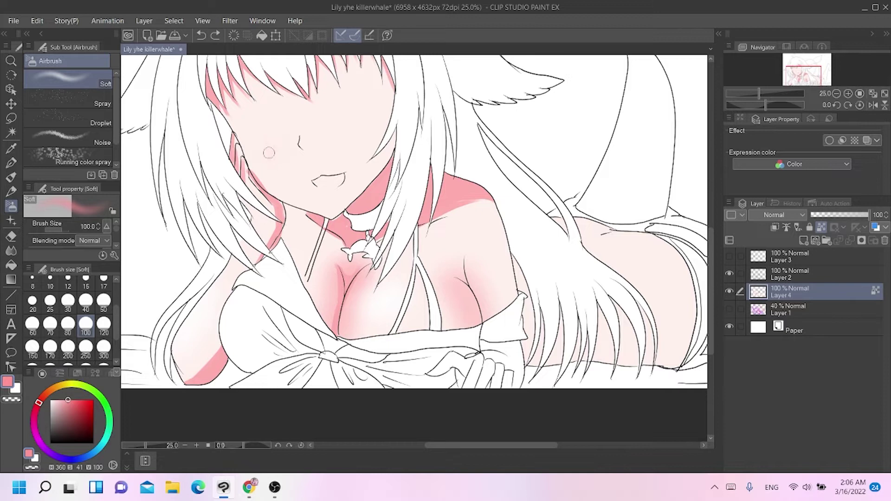
drag(264, 151, 278, 146)
drag(350, 137, 371, 130)
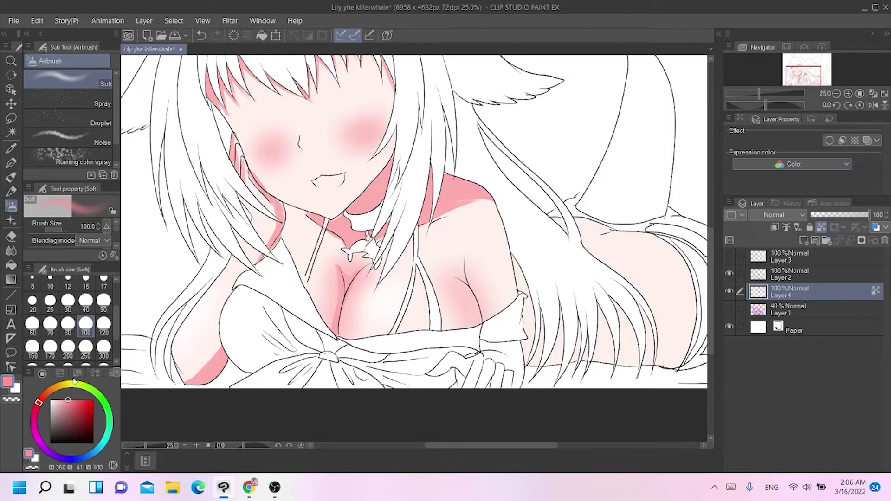
Add small white airbrush highlights over the cheek blush and chest at brush size 30, undoing unwanted strokes.
key(x)
click(67, 301)
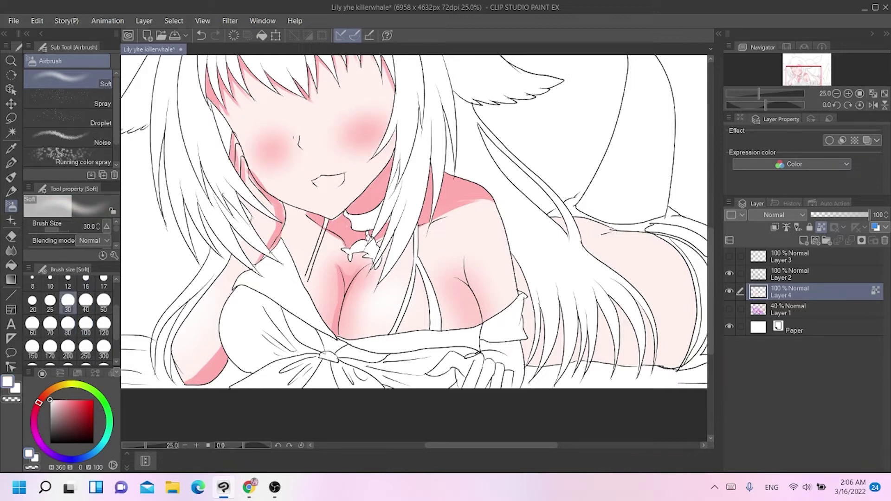
drag(262, 150, 272, 146)
mouse_move(370, 130)
mouse_down()
mouse_move(364, 125)
mouse_move(373, 128)
mouse_up()
key(ctrl+z)
key(ctrl+z)
right_click(453, 249)
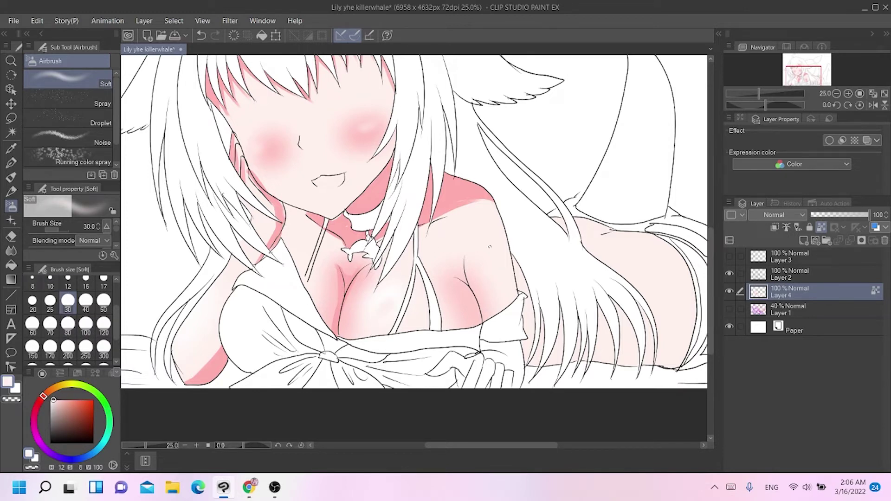
key(ctrl+z)
Select the shaded neck area under the chin using Auto select with reference to all layers.
scroll(710, 255, up, 5)
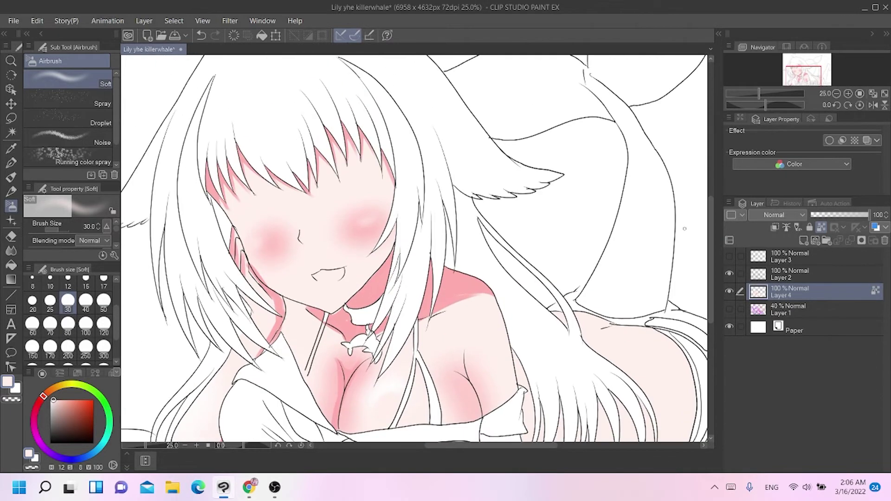
click(11, 177)
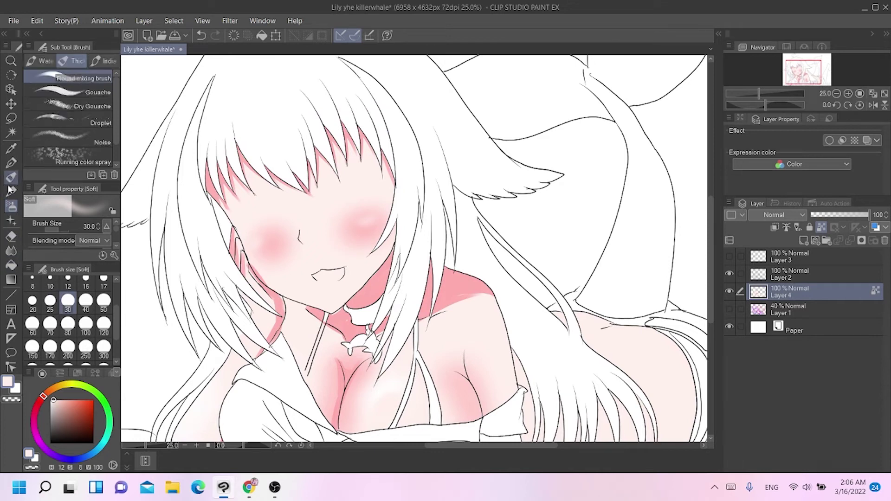
click(11, 132)
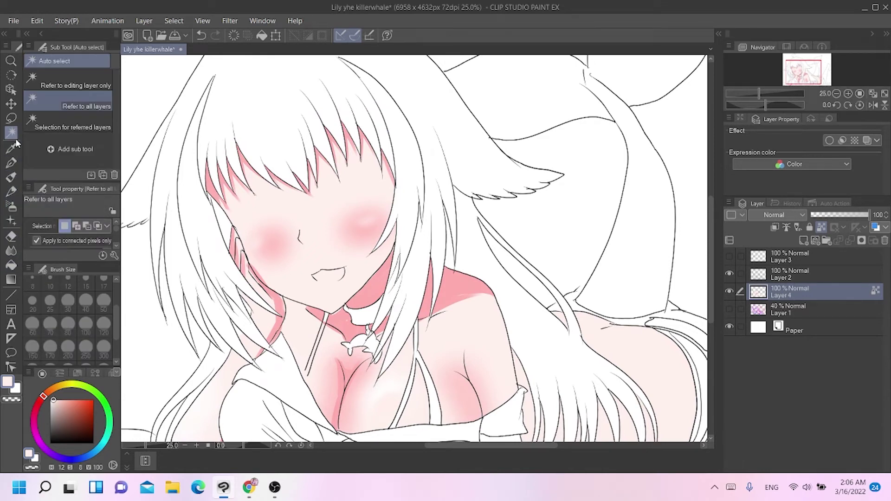
click(360, 281)
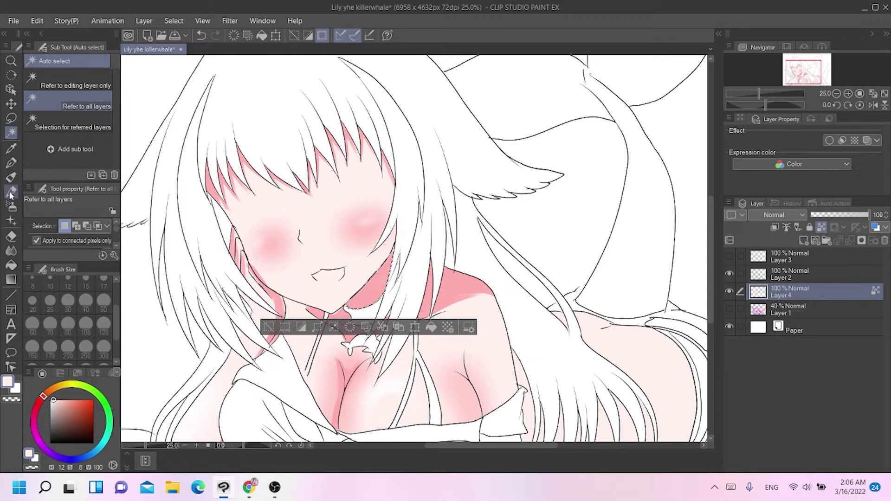
Darken the selected neck shadow with the Soft airbrush in reddish pink (H 6, S 41, V 90) at size 30, and deselect.
click(11, 177)
click(72, 400)
click(38, 405)
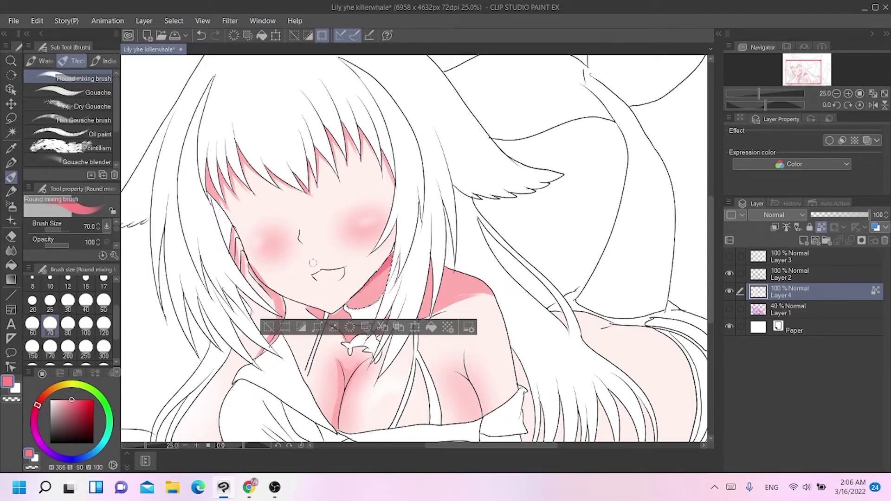
click(11, 205)
click(72, 400)
click(68, 404)
click(41, 399)
click(42, 397)
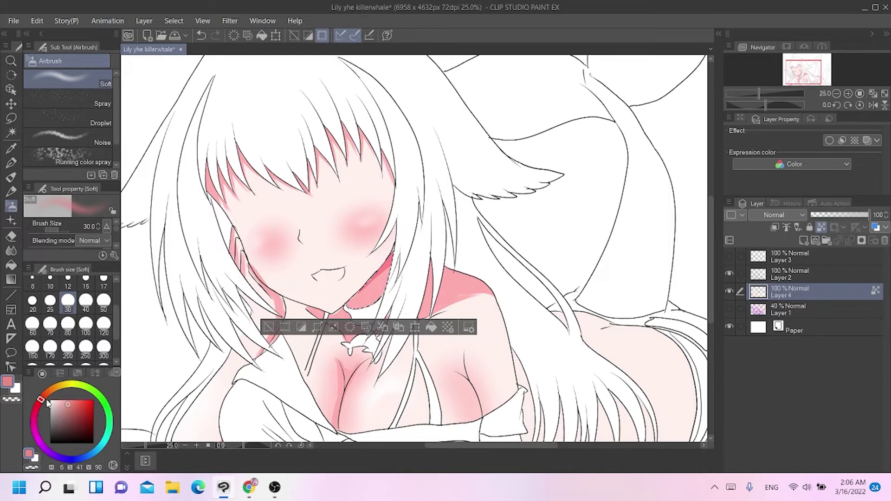
drag(380, 277, 386, 264)
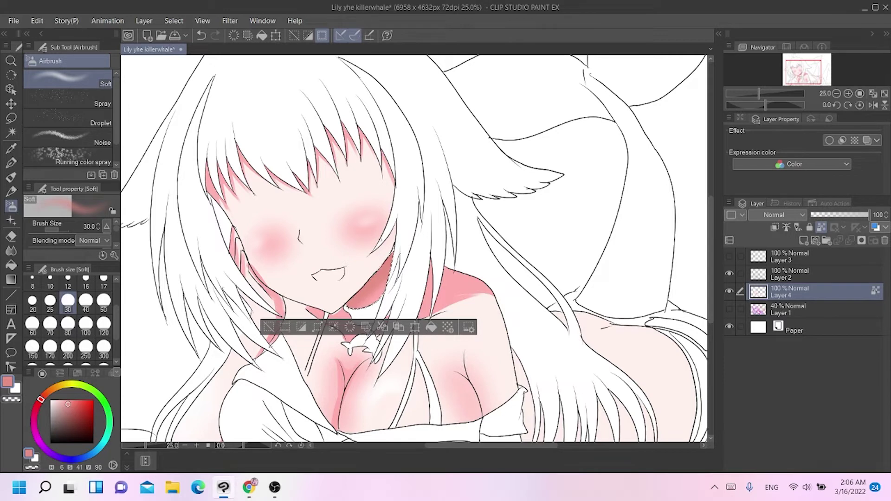
click(269, 327)
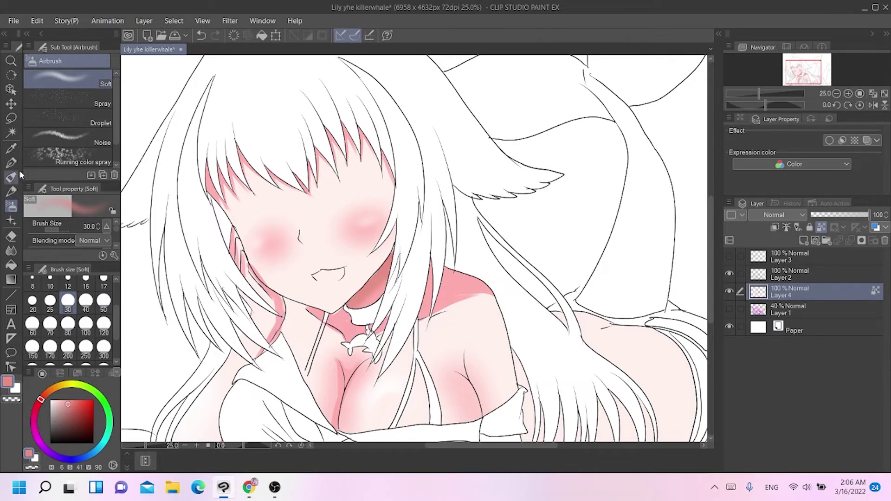
click(12, 132)
click(429, 298)
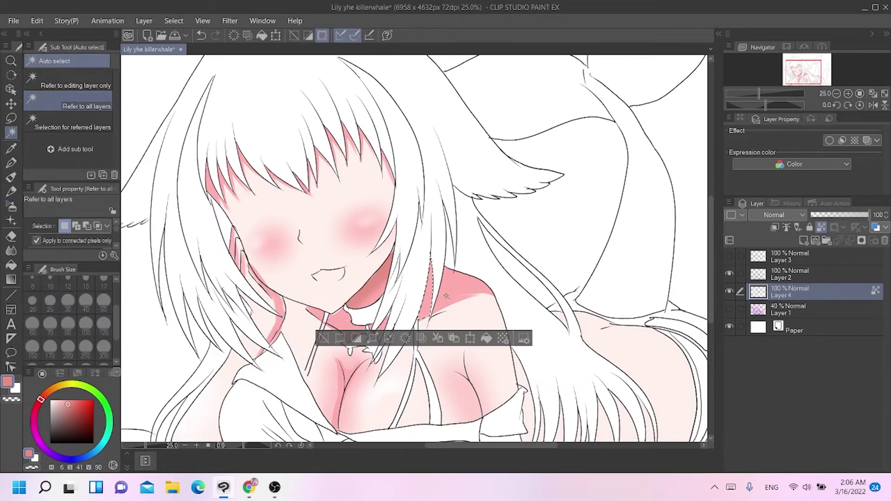
key(b)
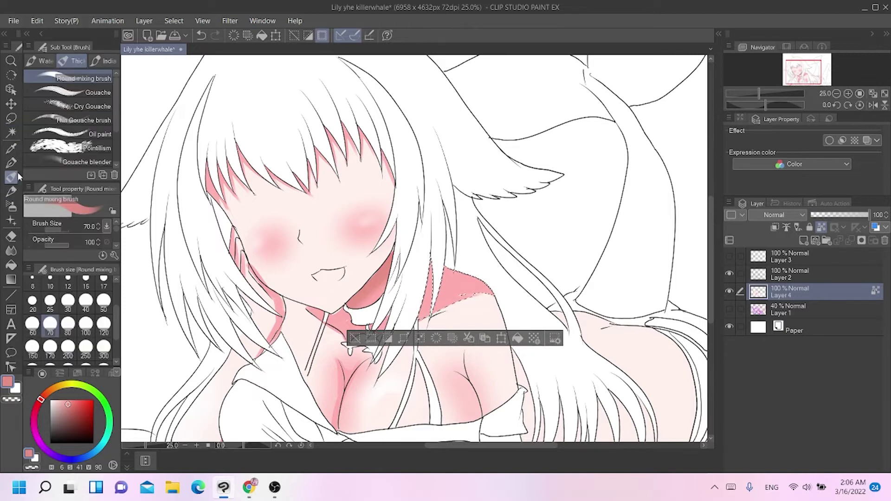
drag(443, 271, 490, 292)
key(ctrl+z)
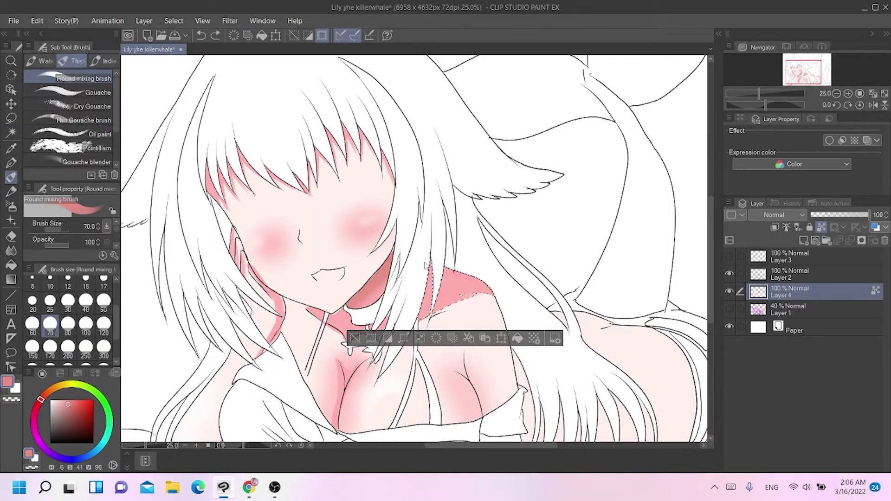
click(11, 207)
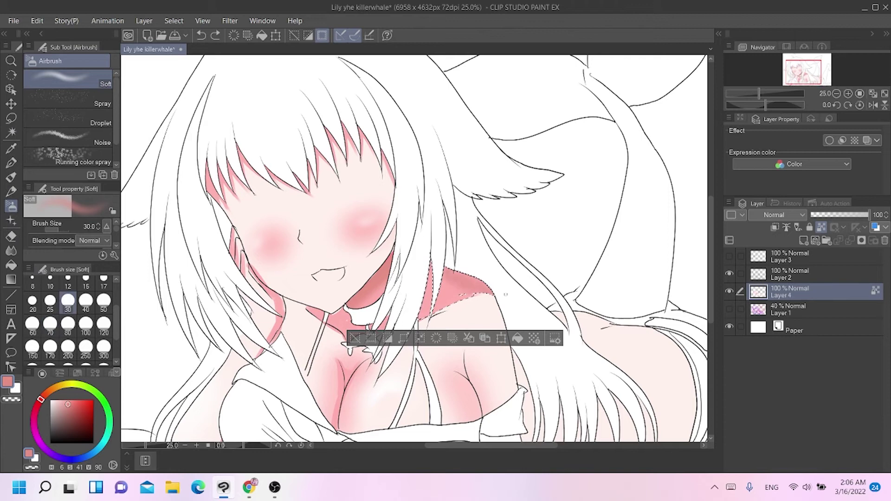
key(ctrl+z)
click(354, 338)
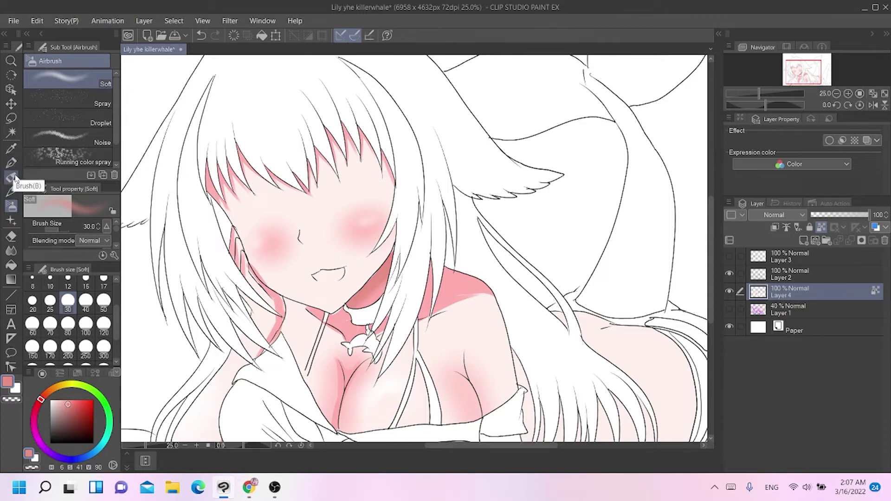
Darken the fringe shadow along the forehead with the Round mixing brush at size 70 in reddish pink (H 6, S 41, V 90).
click(17, 166)
click(12, 177)
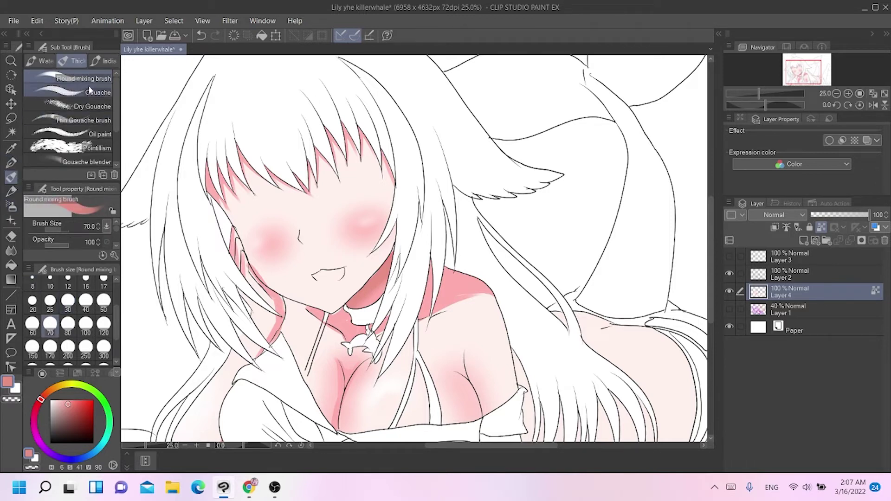
drag(205, 156, 210, 191)
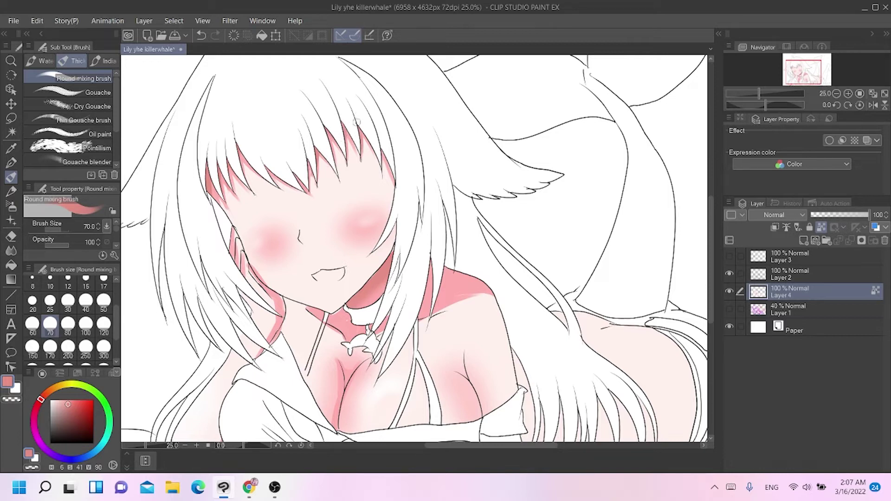
Sample the neck shadow colour and paint a darker reddish pink shadow along the cleavage line, undoing unwanted strokes.
alt+click(370, 149)
alt+click(371, 275)
alt+click(364, 278)
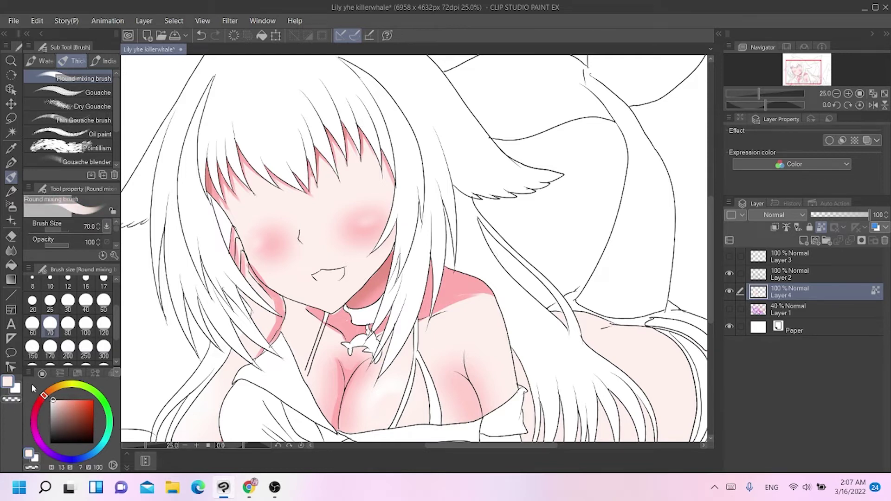
alt+click(371, 296)
mouse_move(345, 386)
mouse_down()
mouse_move(336, 413)
mouse_move(357, 363)
mouse_move(348, 392)
mouse_up()
key(ctrl+z)
key(ctrl+z)
drag(336, 358, 344, 384)
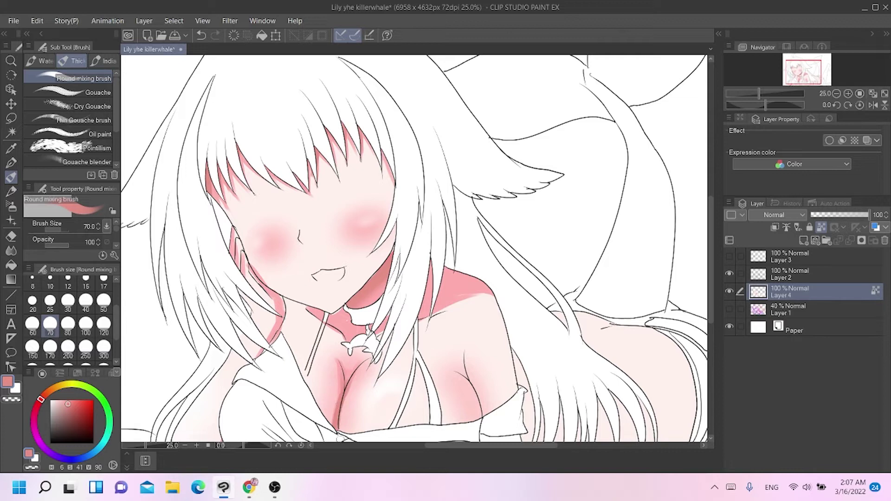
Paint reddish pink shading along the crease between the chest and upper arm, redoing the stroke until it fits.
drag(462, 377, 481, 416)
key(ctrl+z)
key(ctrl+z)
mouse_move(461, 372)
mouse_down()
mouse_move(472, 419)
mouse_move(459, 371)
mouse_move(480, 414)
mouse_up()
key(ctrl+z)
mouse_move(460, 374)
mouse_down()
mouse_move(480, 413)
mouse_move(467, 346)
mouse_move(476, 434)
mouse_up()
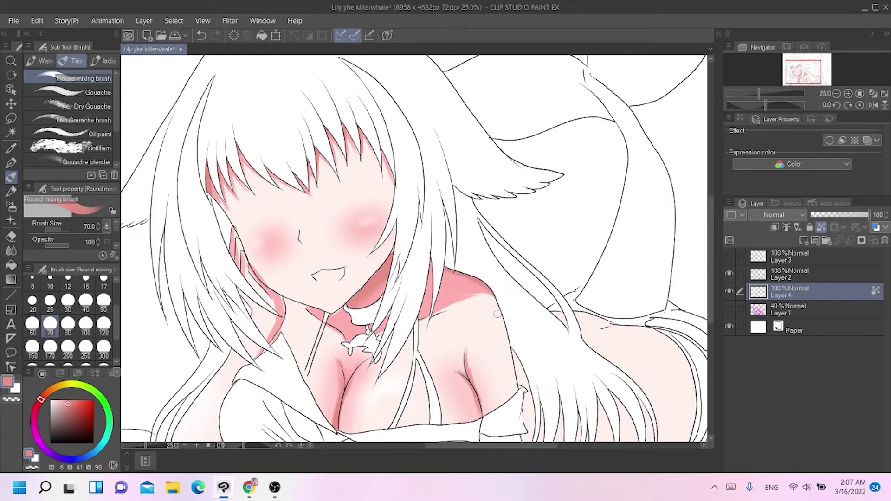
Shade the outer edge of the upper arm and the wrist beside the face in the same reddish pink.
drag(490, 296, 514, 376)
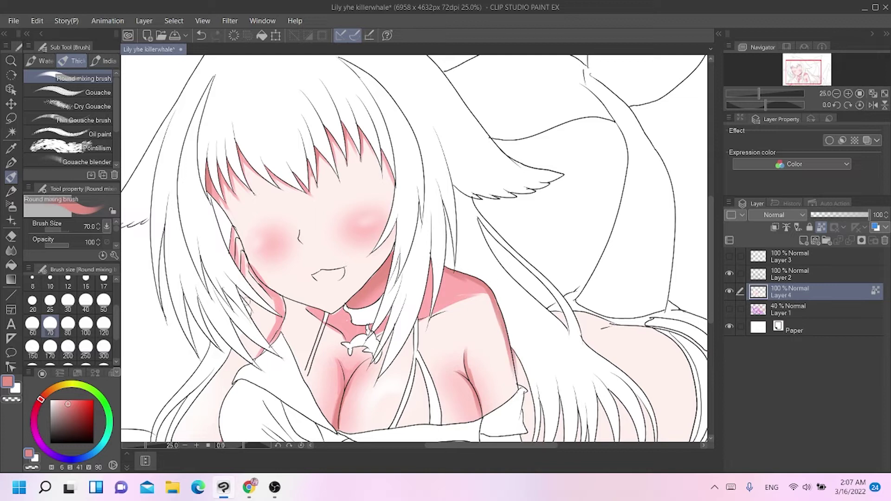
mouse_move(281, 300)
mouse_down()
mouse_move(275, 336)
mouse_move(277, 328)
mouse_up()
key(ctrl+z)
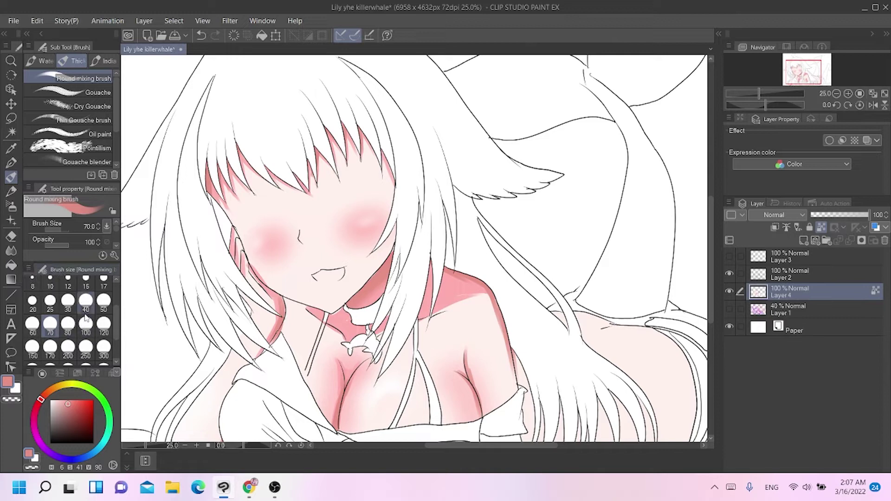
Paint the inside of the open mouth in brighter salmon pink (H 6, S 43, V 100), undoing unwanted strokes.
click(68, 400)
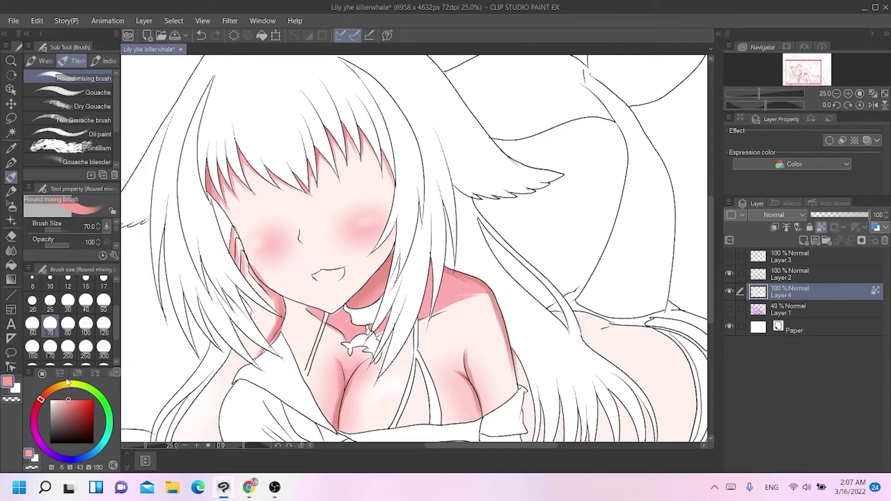
drag(316, 278, 340, 273)
key(ctrl+z)
key(ctrl+z)
key(ctrl+z)
key(ctrl+z)
Blend the shadow on the shoulder and outer upper arm with sampled light pink (H 359, S 31, V 100).
alt+click(440, 307)
mouse_move(435, 268)
mouse_down()
mouse_move(478, 284)
mouse_move(497, 322)
mouse_move(511, 388)
mouse_up()
drag(509, 346, 513, 387)
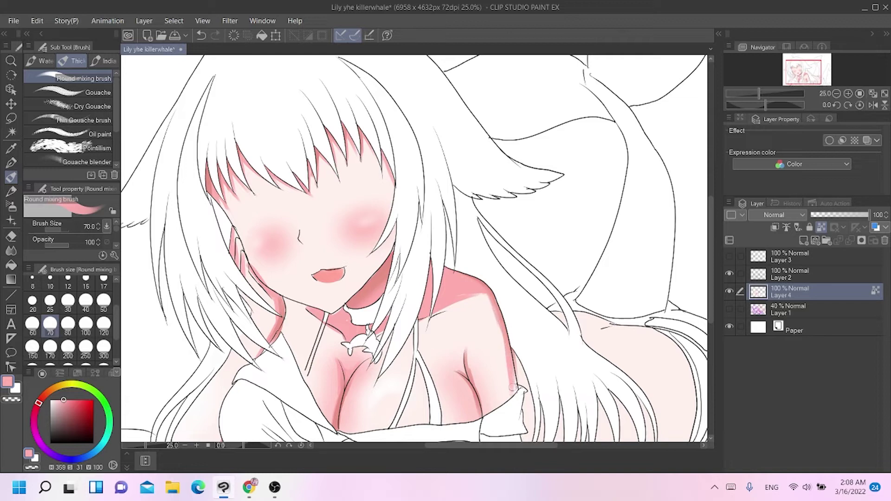
drag(481, 296, 501, 315)
click(11, 206)
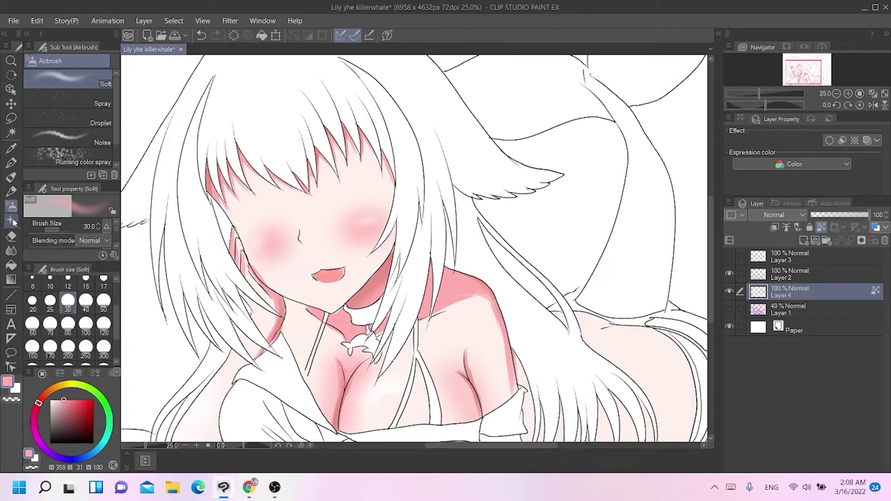
click(11, 133)
click(336, 389)
key(ctrl+z)
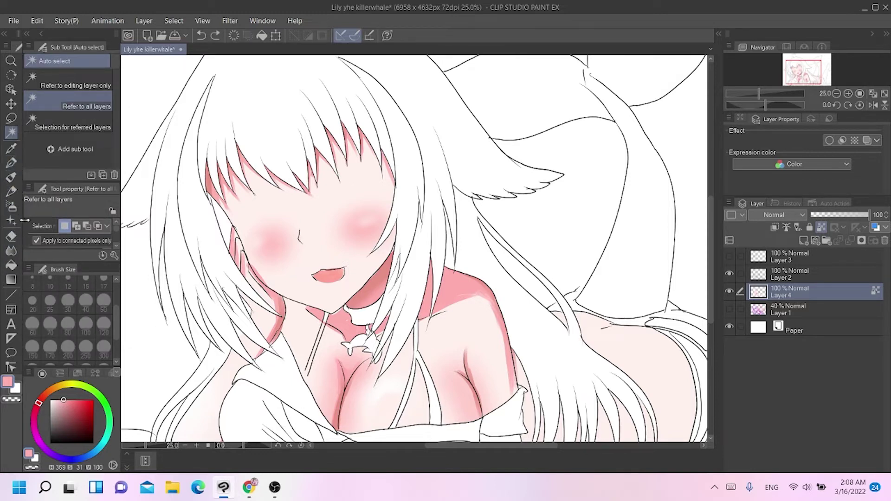
click(11, 205)
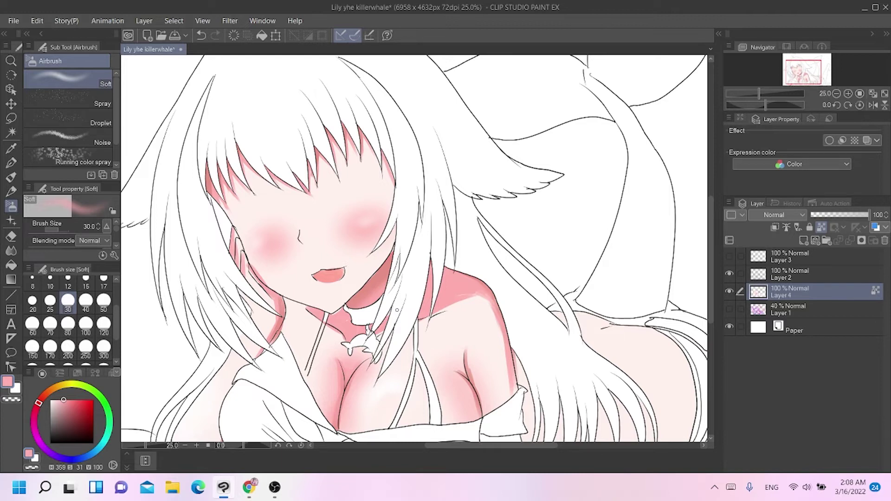
scroll(397, 310, down, 2)
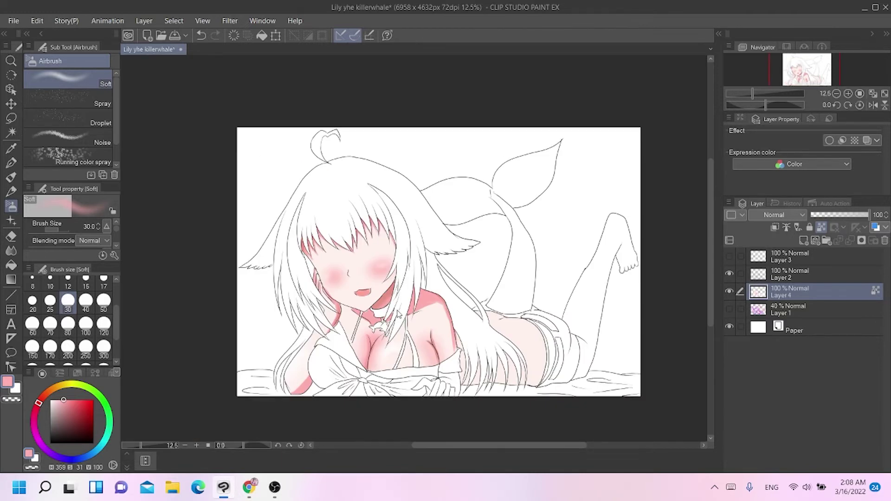
scroll(397, 314, up, 2)
scroll(398, 315, down, 2)
scroll(398, 314, up, 2)
scroll(397, 314, down, 2)
scroll(398, 314, up, 2)
scroll(398, 314, down, 2)
scroll(397, 314, up, 2)
scroll(398, 314, down, 2)
scroll(398, 314, up, 2)
scroll(398, 314, down, 2)
scroll(398, 314, up, 2)
scroll(397, 314, down, 2)
scroll(398, 314, up, 2)
scroll(397, 314, down, 2)
scroll(398, 310, up, 1)
scroll(398, 310, down, 1)
scroll(398, 310, up, 1)
scroll(398, 310, down, 1)
scroll(397, 314, up, 2)
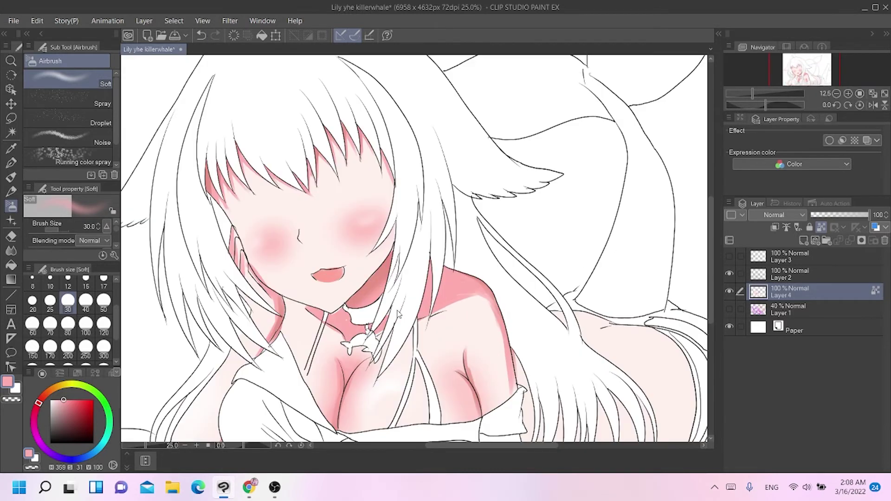
scroll(398, 315, down, 2)
scroll(397, 314, up, 2)
Add a new layer above Layer 4, and on Layer 4 shade the lower waist and hip in light pink with the Round mixing brush at size 200.
scroll(398, 314, down, 2)
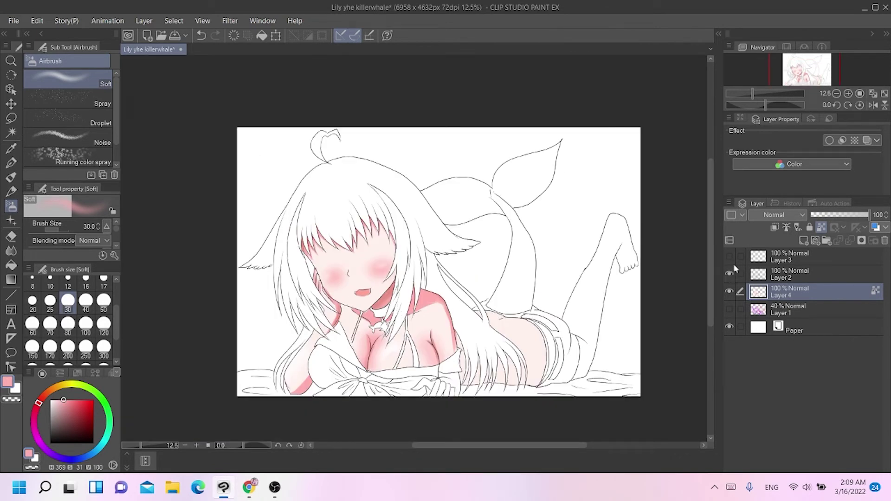
click(803, 240)
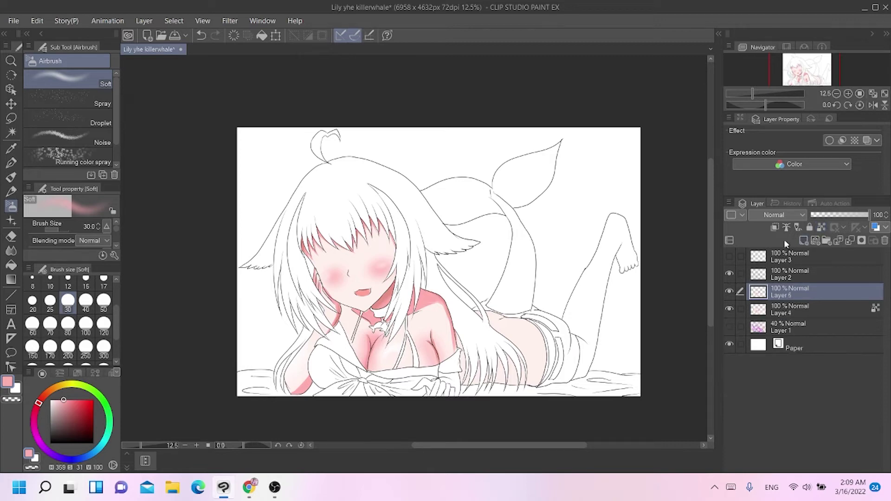
click(781, 314)
click(12, 178)
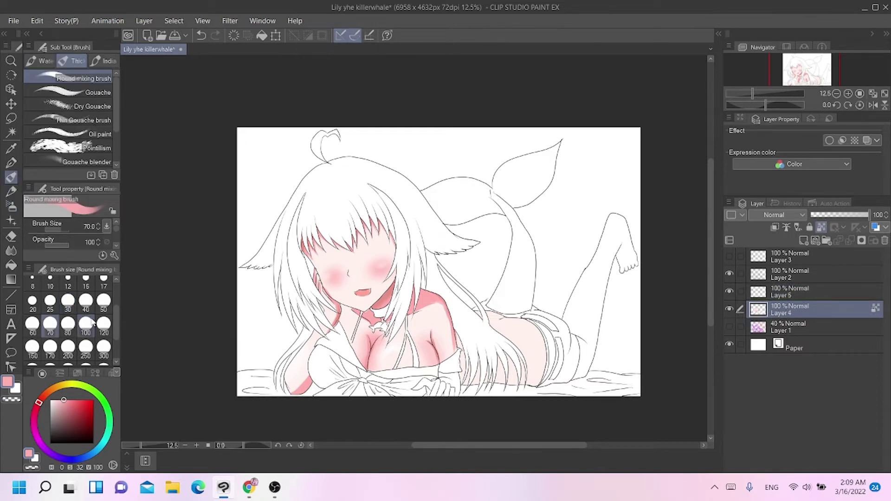
click(71, 356)
mouse_move(468, 378)
mouse_down()
mouse_move(532, 388)
mouse_move(538, 377)
mouse_up()
mouse_move(460, 358)
mouse_down()
mouse_move(480, 360)
mouse_move(536, 341)
mouse_move(520, 352)
mouse_move(536, 376)
mouse_up()
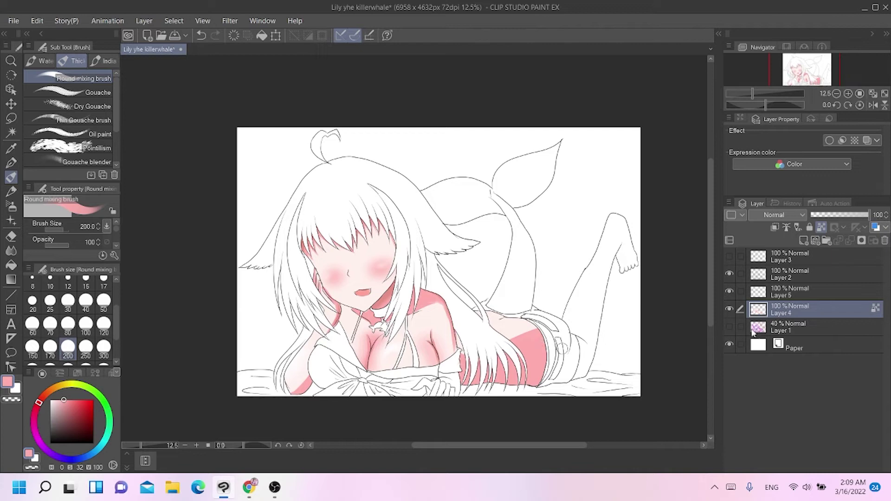
Fill the unpainted strip of hip beside the shorts with the sampled pale skin colour (H 13, S 7, V 100), referring to other layers.
click(10, 239)
click(11, 265)
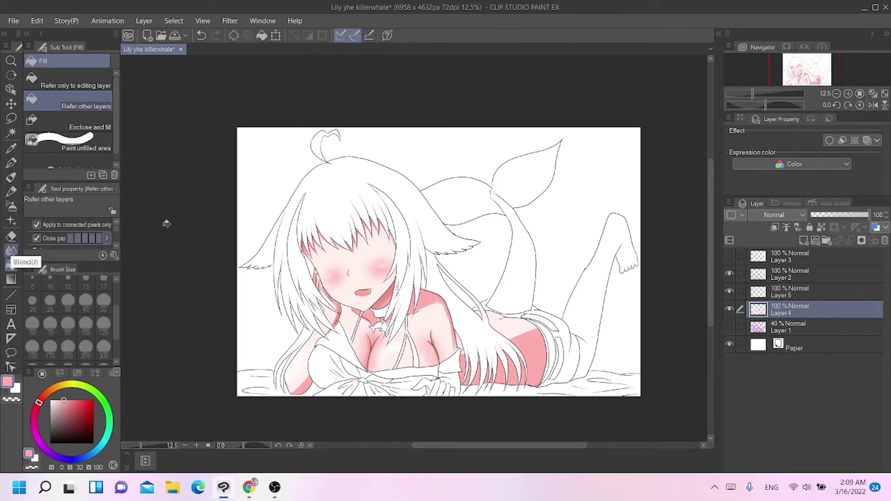
right_click(423, 320)
key(ctrl+z)
click(558, 343)
click(789, 290)
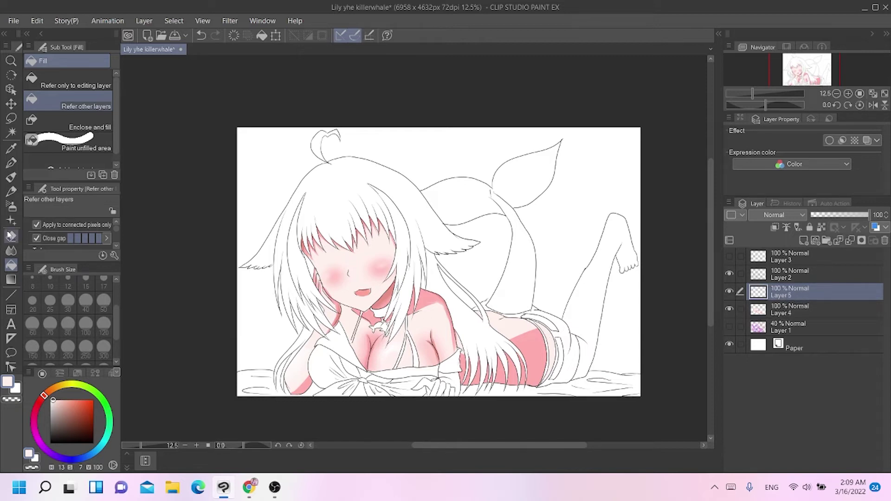
click(11, 177)
alt+click(430, 302)
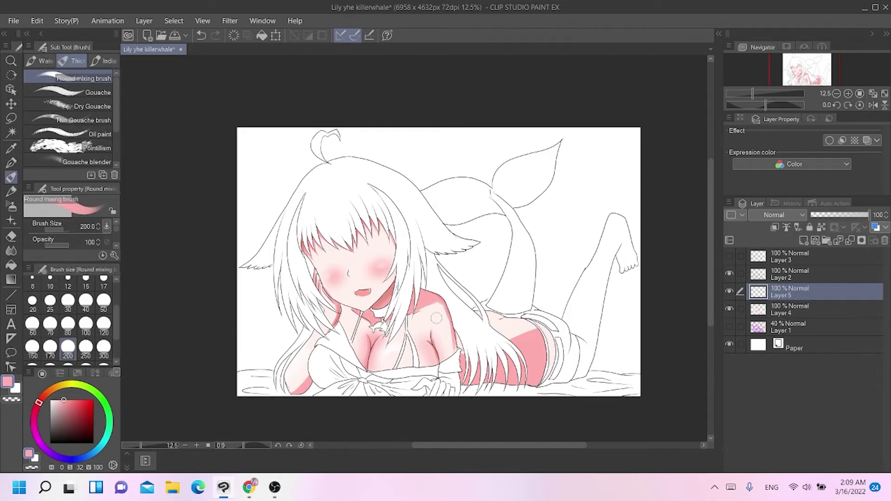
drag(546, 329, 555, 349)
key(ctrl+z)
click(822, 227)
click(730, 291)
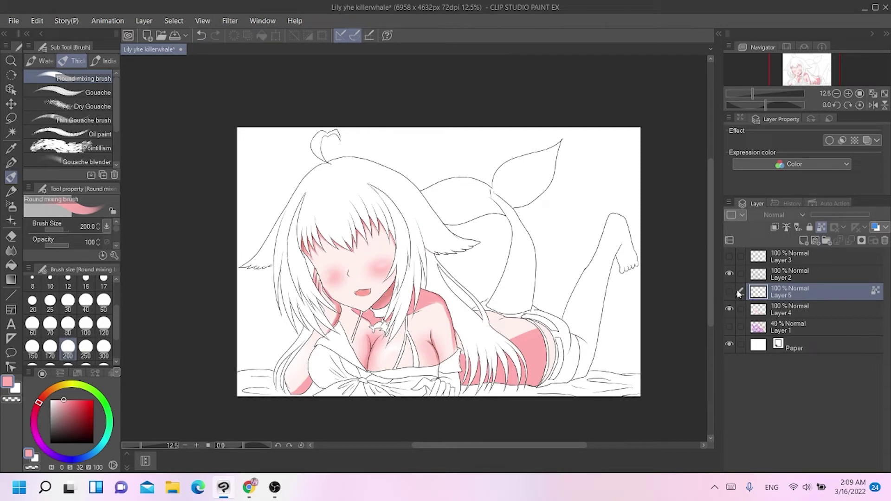
click(734, 291)
click(733, 272)
click(734, 273)
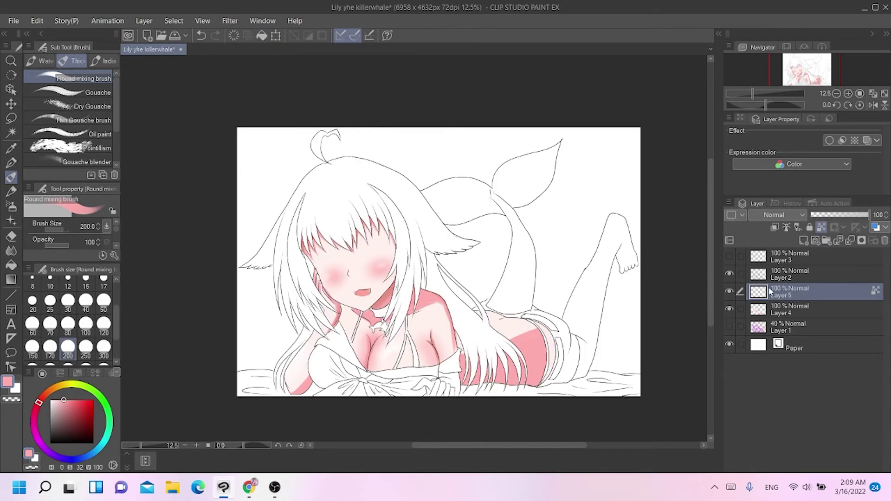
click(821, 229)
click(731, 293)
click(730, 292)
Lock the transparent pixels of Layer 4 and shade the hip strip beside the shorts in light pink, undoing the stray stroke.
click(789, 309)
click(821, 228)
drag(550, 324, 538, 384)
mouse_move(522, 310)
mouse_down()
mouse_move(497, 319)
mouse_move(505, 318)
mouse_up()
key(ctrl+z)
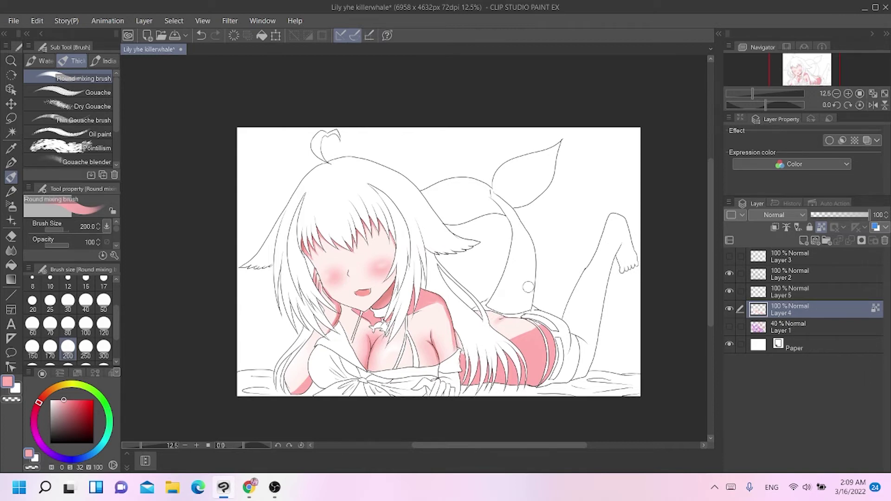
Paint a darker pink shadow (H 346, S 39, V 87) along the underside of the waist and hip, undoing unwanted strokes.
click(66, 405)
click(36, 411)
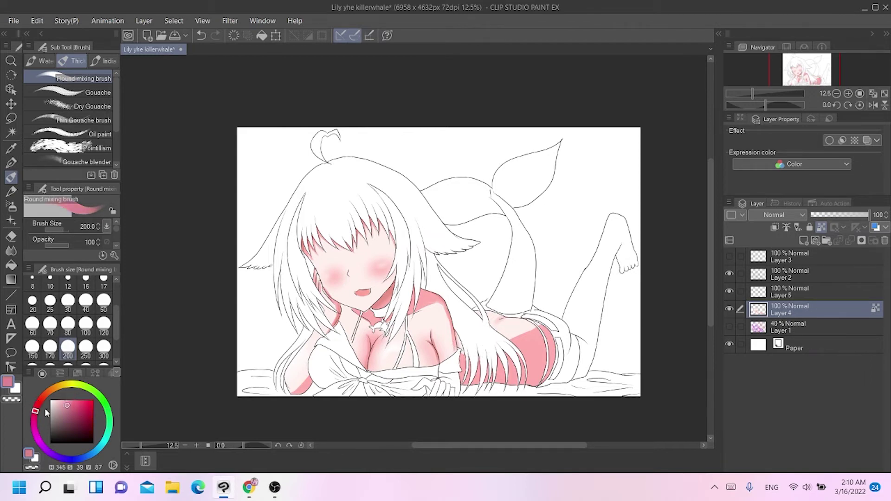
mouse_move(463, 377)
mouse_down()
mouse_move(527, 375)
mouse_move(530, 382)
mouse_move(559, 371)
mouse_move(468, 375)
mouse_up()
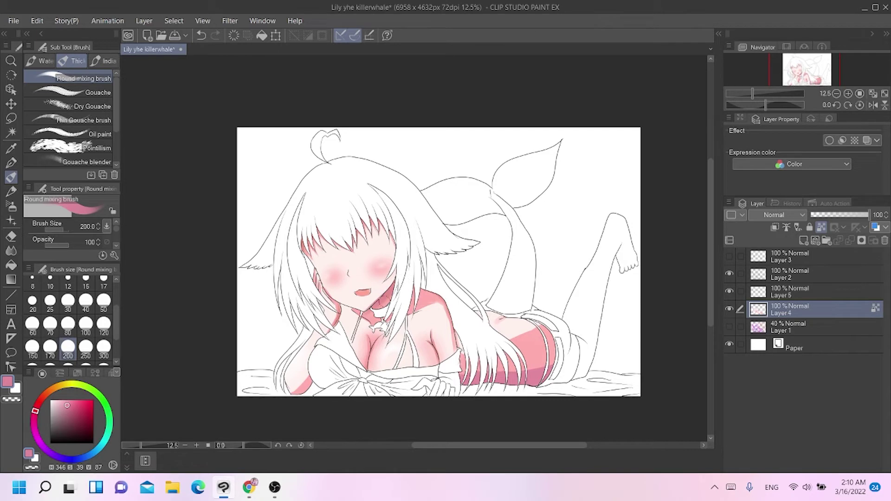
key(ctrl+z)
drag(398, 285, 380, 299)
key(ctrl+z)
key(ctrl+z)
click(11, 205)
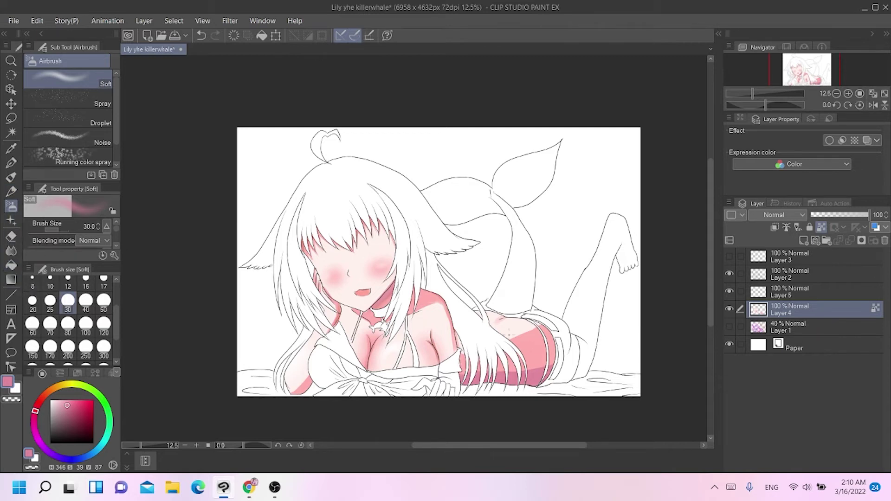
click(11, 251)
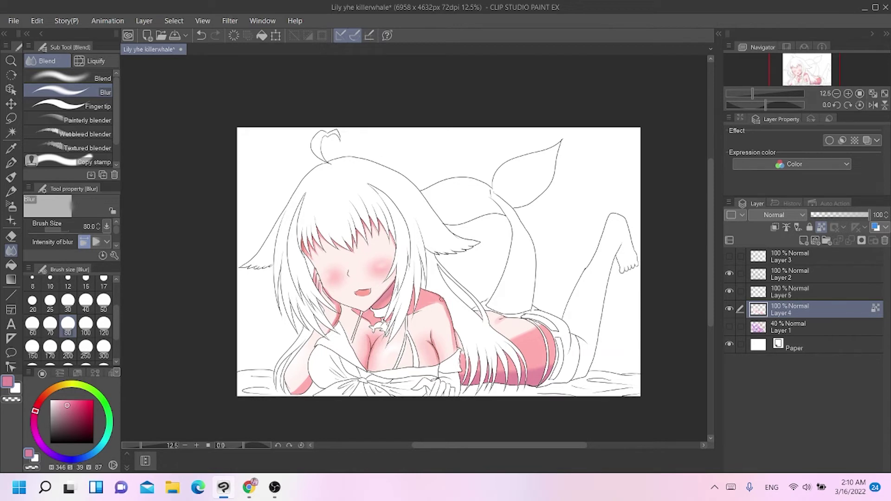
On Layer 5, fill the bangs, ears and front side locks with dark slate blue (H 247, S 20, V 43), referring to other layers.
click(769, 298)
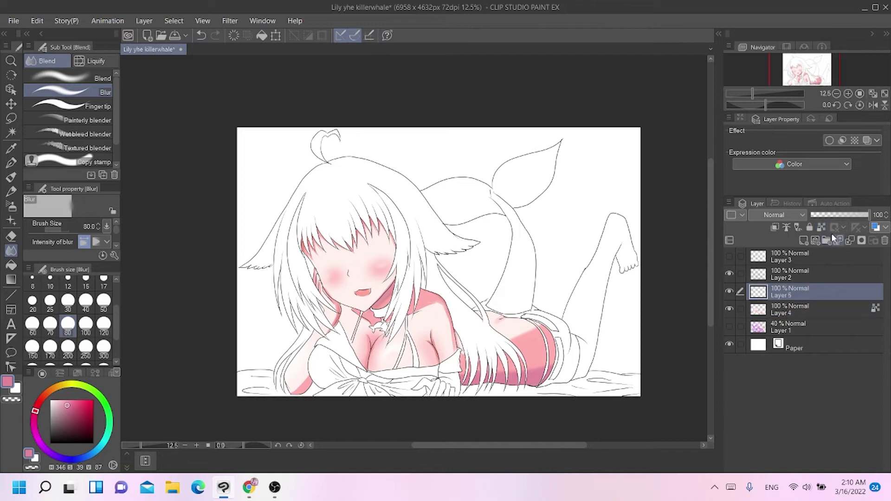
click(818, 231)
click(820, 229)
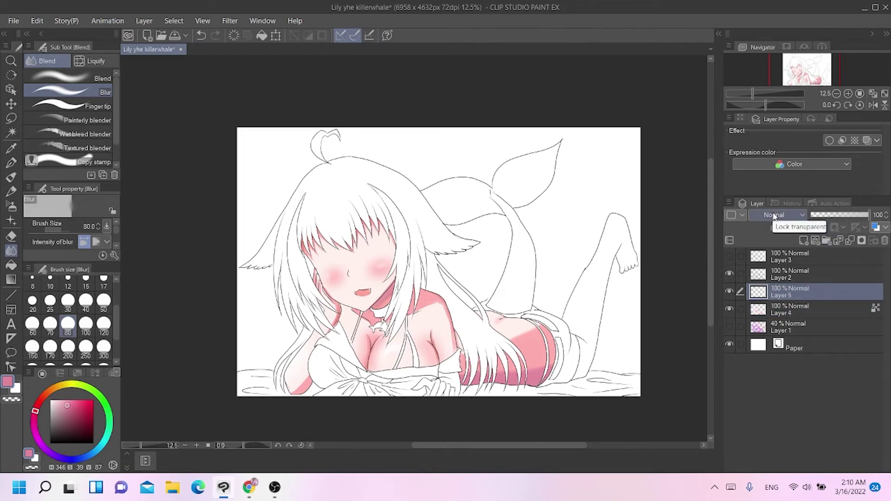
click(63, 418)
click(67, 459)
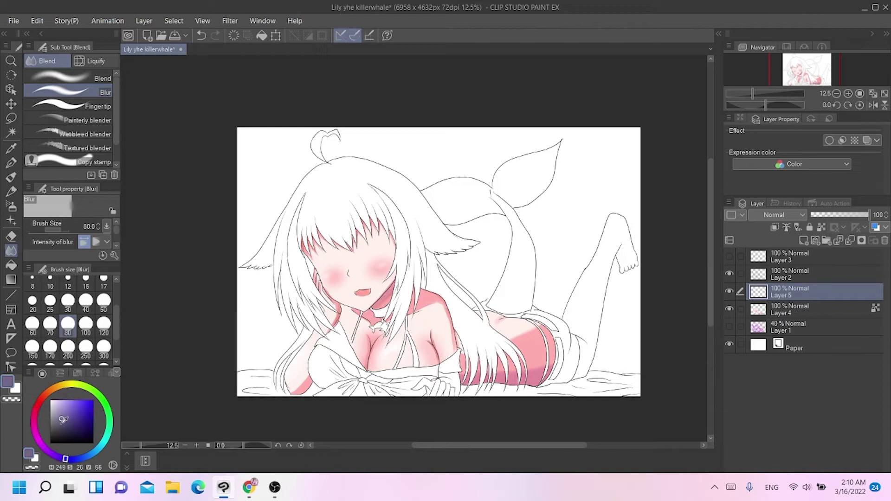
click(11, 265)
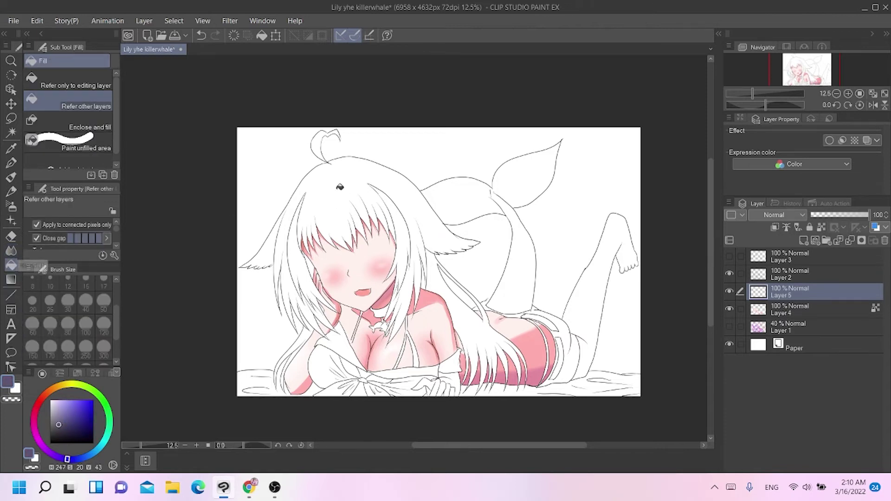
click(312, 223)
click(315, 265)
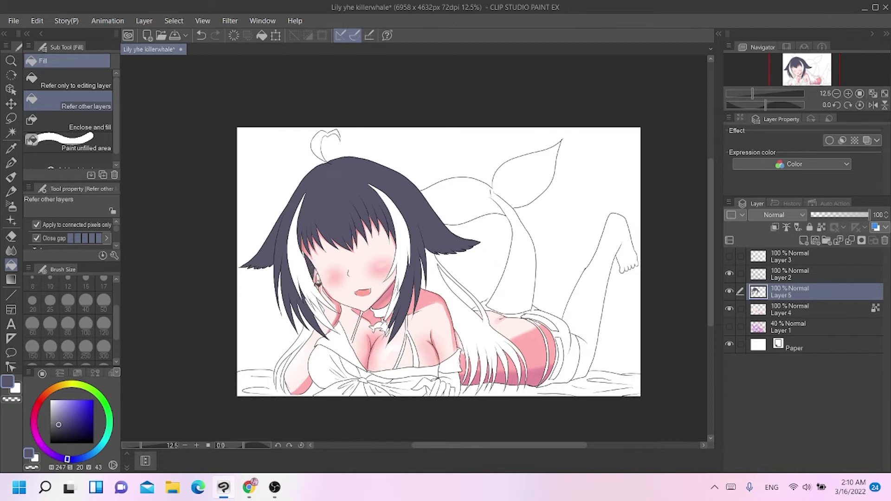
click(328, 310)
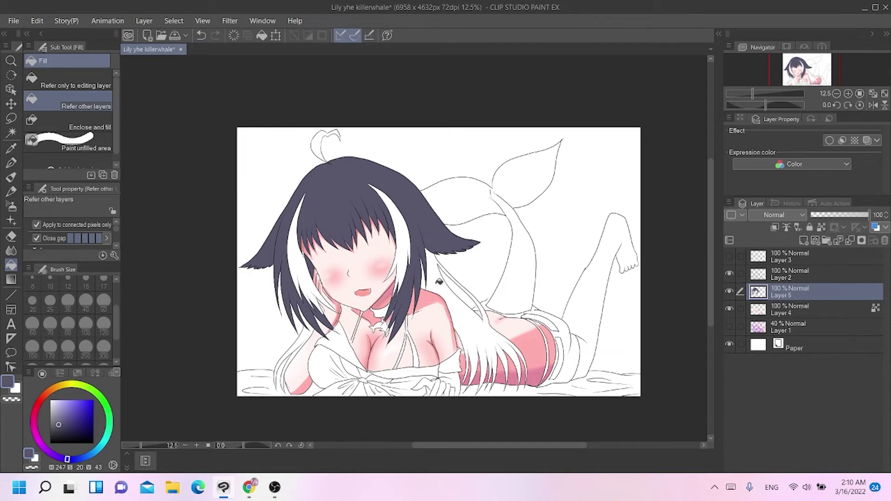
Fill the long back hair, the strands beside the arm, the curled ahoge and the tail with the same slate blue, undoing the stray fill.
click(481, 324)
click(312, 333)
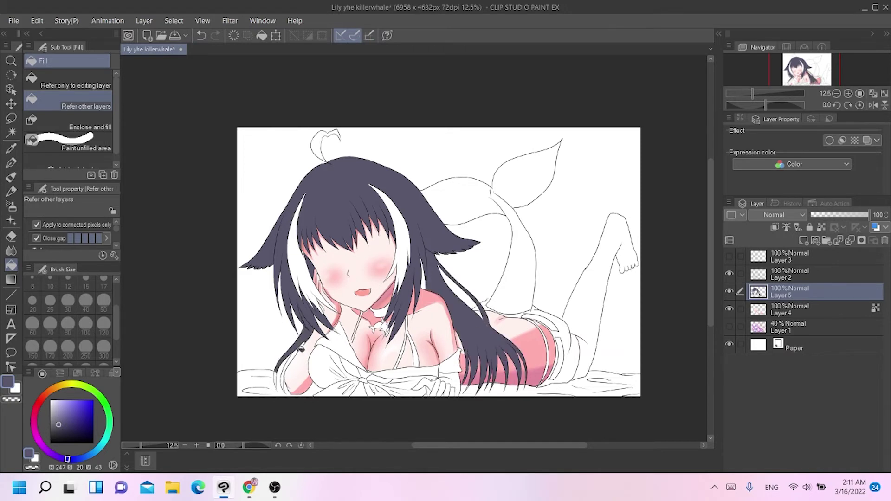
click(279, 373)
key(ctrl+z)
click(290, 367)
click(318, 141)
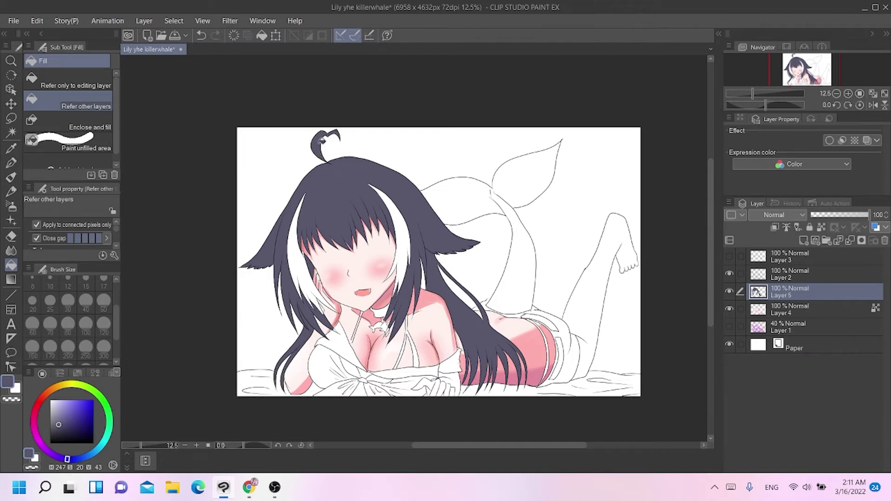
click(506, 200)
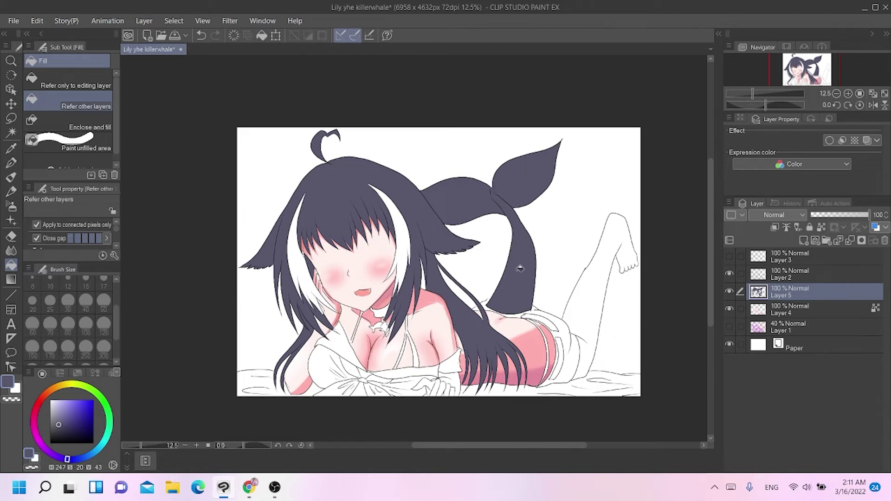
click(502, 230)
Lock the transparent pixels of Layer 5 and choose the Round mixing brush with a darker navy (H 239, S 21, V 31).
click(821, 227)
right_click(11, 163)
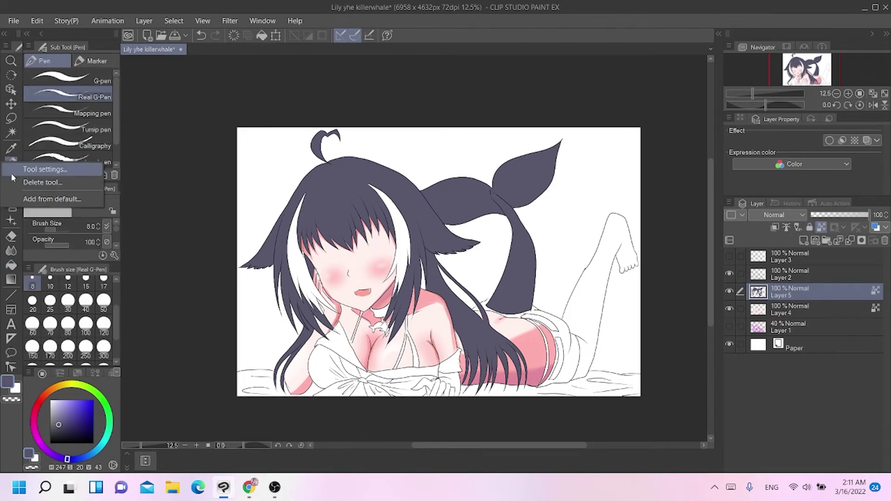
click(12, 174)
click(546, 251)
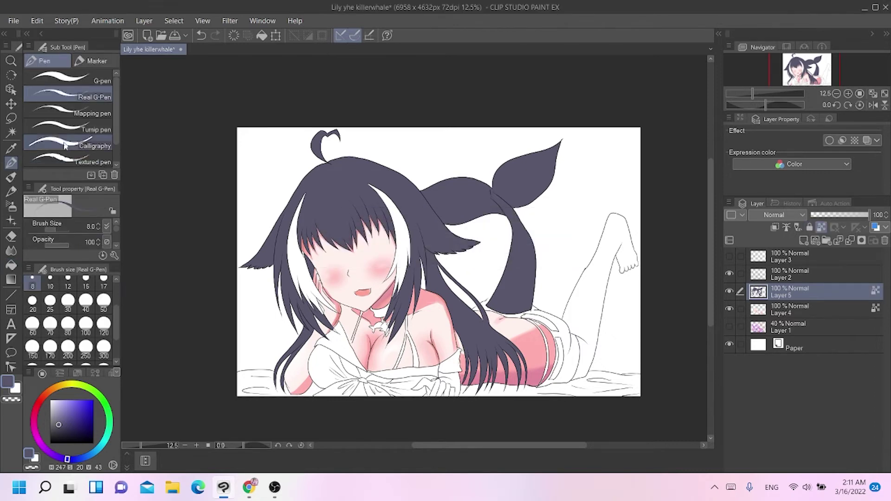
click(11, 177)
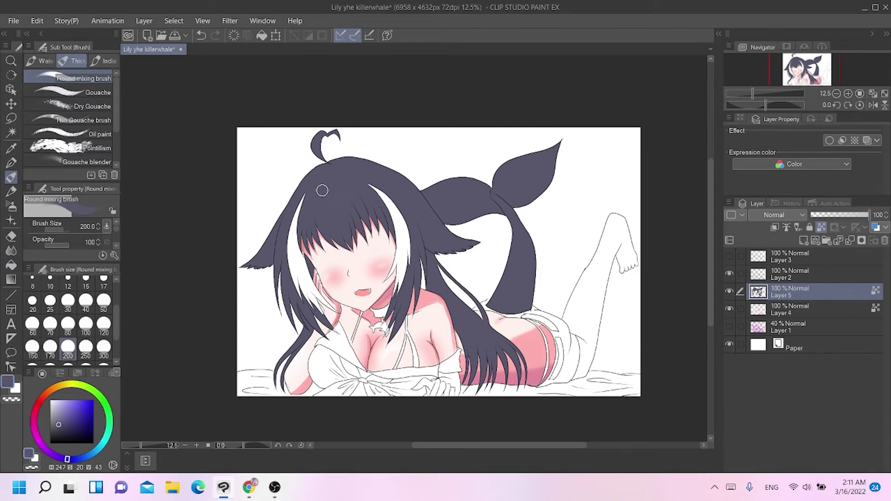
alt+click(343, 174)
drag(60, 424, 62, 426)
click(72, 460)
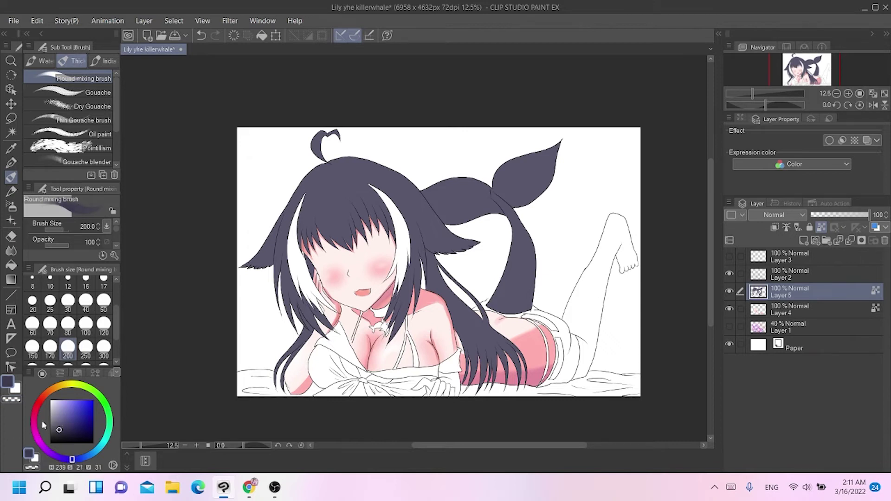
Test the navy shadow on the upper hair, switch to the Thin Gouache brush and undo the test strokes.
mouse_move(279, 191)
mouse_down()
mouse_move(304, 195)
mouse_move(301, 219)
mouse_move(329, 195)
mouse_up()
click(83, 120)
key(ctrl+z)
key(ctrl+z)
key(ctrl+z)
key(ctrl+z)
key(ctrl+z)
key(ctrl+z)
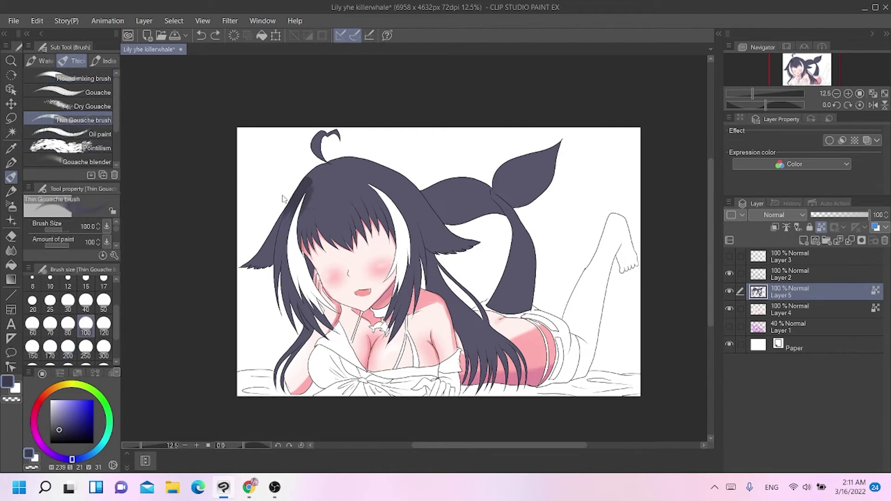
Paint a jagged navy shadow band across the crown of the hair with the Thin Gouache brush at size 170.
click(51, 348)
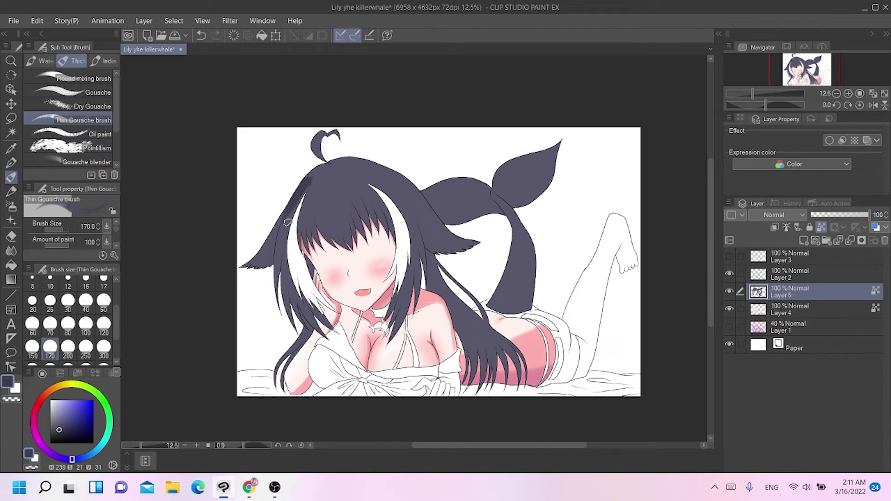
mouse_move(315, 186)
mouse_down()
mouse_move(318, 204)
mouse_move(320, 196)
mouse_up()
scroll(317, 188, up, 4)
mouse_move(298, 235)
mouse_down()
mouse_move(314, 253)
mouse_move(338, 178)
mouse_move(368, 206)
mouse_move(384, 175)
mouse_move(409, 204)
mouse_move(424, 165)
mouse_move(483, 192)
mouse_move(474, 161)
mouse_move(516, 158)
mouse_move(524, 131)
mouse_move(576, 151)
mouse_move(563, 96)
mouse_move(596, 146)
mouse_move(565, 78)
mouse_move(563, 119)
mouse_move(677, 187)
mouse_move(577, 123)
mouse_move(605, 176)
mouse_move(510, 134)
mouse_move(454, 221)
mouse_up()
drag(428, 182, 436, 218)
drag(294, 119, 274, 153)
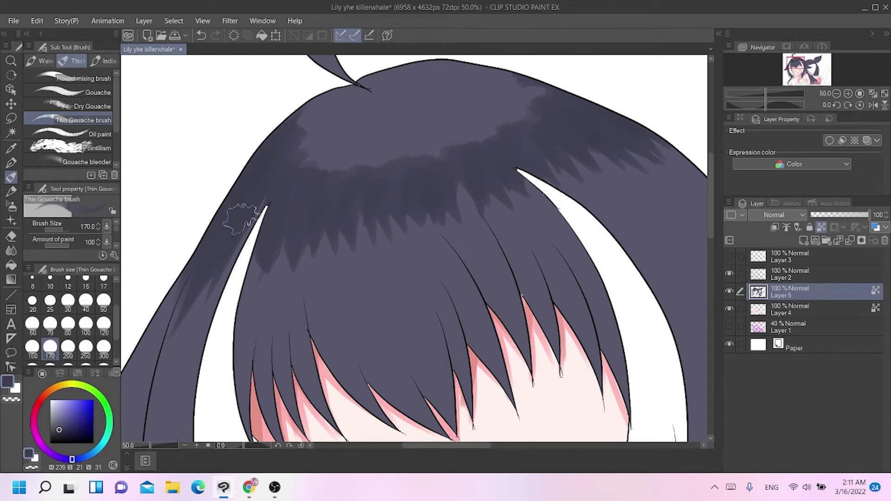
drag(354, 104, 394, 90)
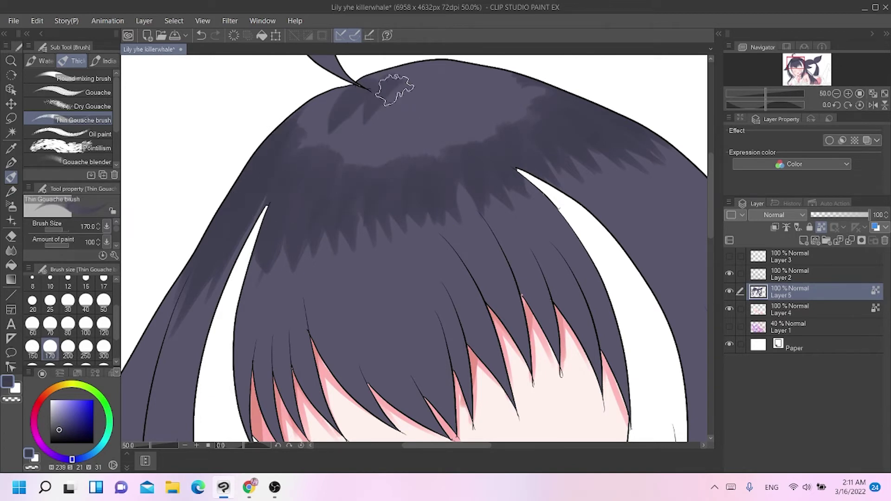
Shade the ear and side lock on the propped-hand side, plus the long strand behind the arm, with navy strokes.
scroll(474, 110, down, 2)
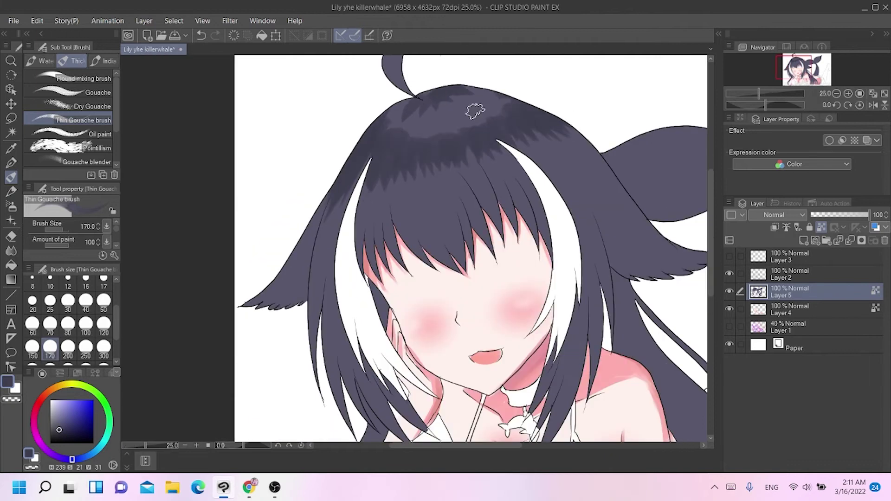
mouse_move(253, 303)
mouse_down()
mouse_move(293, 270)
mouse_move(272, 302)
mouse_move(303, 270)
mouse_up()
drag(294, 304, 312, 281)
mouse_move(322, 338)
mouse_down()
mouse_move(316, 386)
mouse_move(320, 293)
mouse_move(317, 362)
mouse_move(326, 368)
mouse_move(328, 307)
mouse_move(322, 344)
mouse_move(374, 433)
mouse_move(342, 315)
mouse_move(419, 425)
mouse_up()
drag(710, 274, 710, 296)
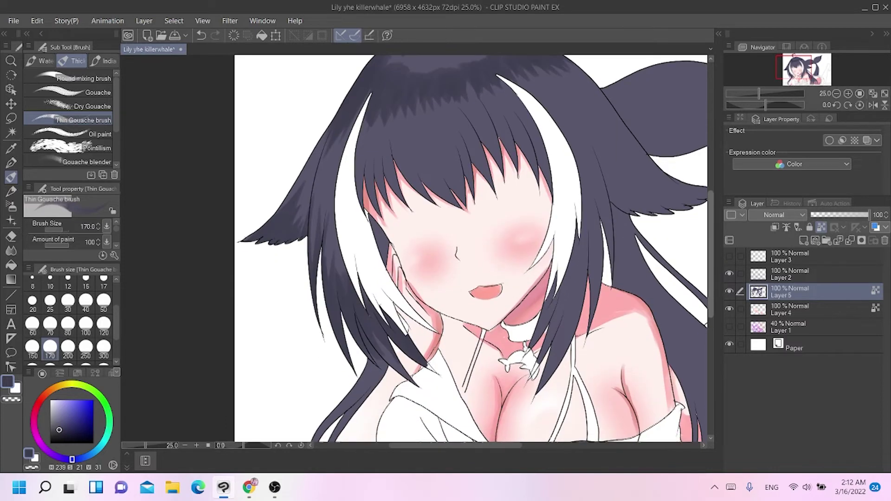
drag(371, 339, 431, 397)
mouse_move(389, 360)
mouse_down()
mouse_move(370, 405)
mouse_move(391, 369)
mouse_move(349, 410)
mouse_up()
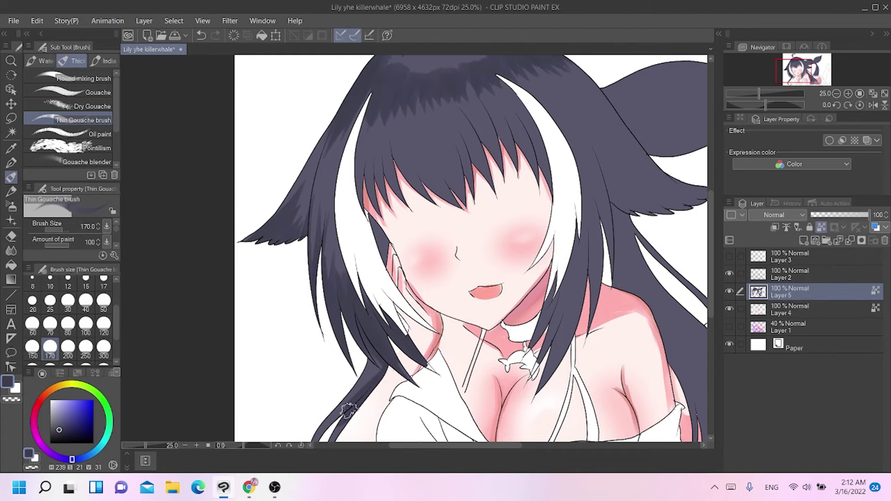
Darken the tips of the bangs with upward navy strokes along the forehead, undoing the unwanted ones.
drag(364, 204, 362, 153)
mouse_move(380, 218)
mouse_down()
mouse_move(380, 137)
mouse_move(408, 207)
mouse_move(400, 158)
mouse_move(426, 208)
mouse_move(436, 200)
mouse_move(410, 147)
mouse_move(454, 209)
mouse_move(469, 182)
mouse_up()
drag(495, 190, 483, 130)
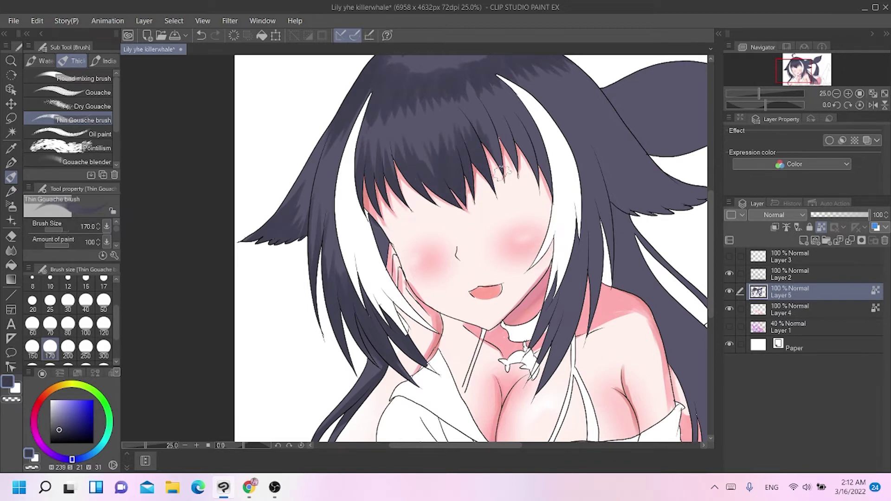
drag(502, 174, 504, 124)
mouse_move(523, 165)
mouse_down()
mouse_move(517, 122)
mouse_move(537, 133)
mouse_up()
key(ctrl+z)
key(ctrl+z)
drag(532, 193, 509, 110)
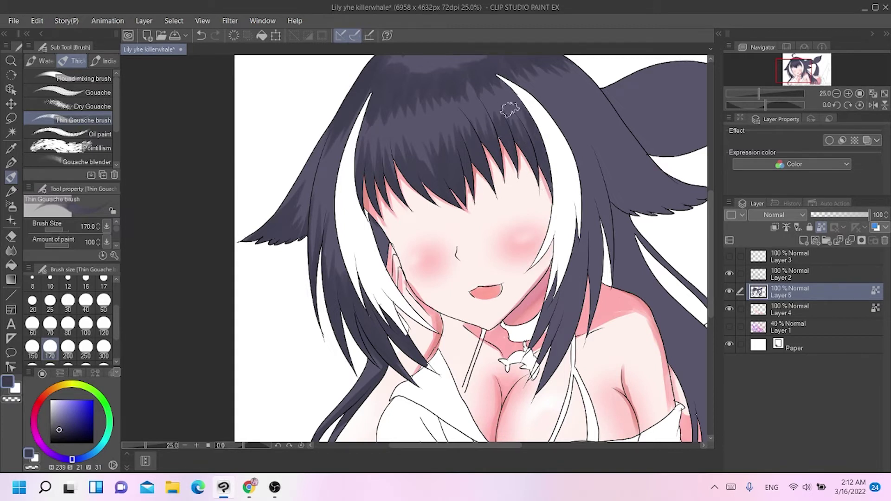
Shade the side lock beside the neck and shoulder with long navy strokes, undoing unwanted ones, and unlock the transparent pixels of Layer 5.
drag(551, 292, 516, 370)
drag(516, 370, 565, 261)
drag(545, 360, 558, 299)
drag(542, 385, 584, 284)
drag(567, 343, 589, 170)
key(ctrl+z)
drag(560, 344, 563, 157)
key(ctrl+z)
drag(556, 348, 584, 164)
drag(583, 343, 595, 200)
drag(605, 290, 588, 138)
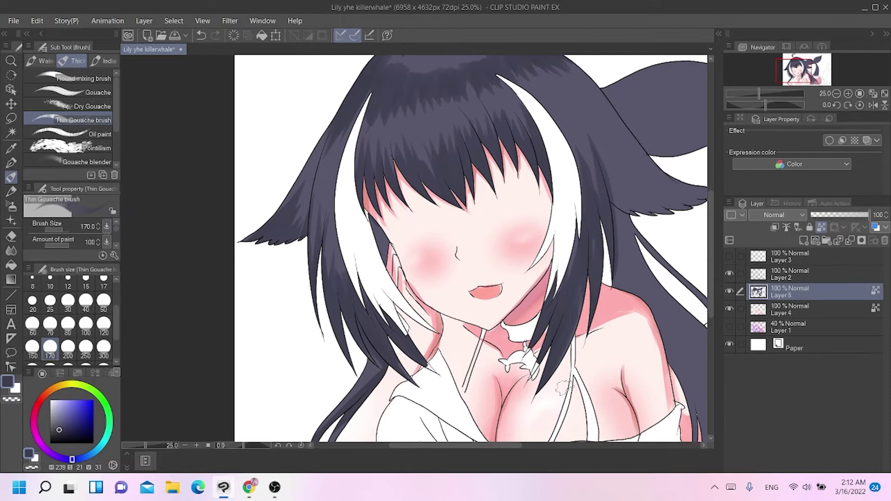
click(821, 227)
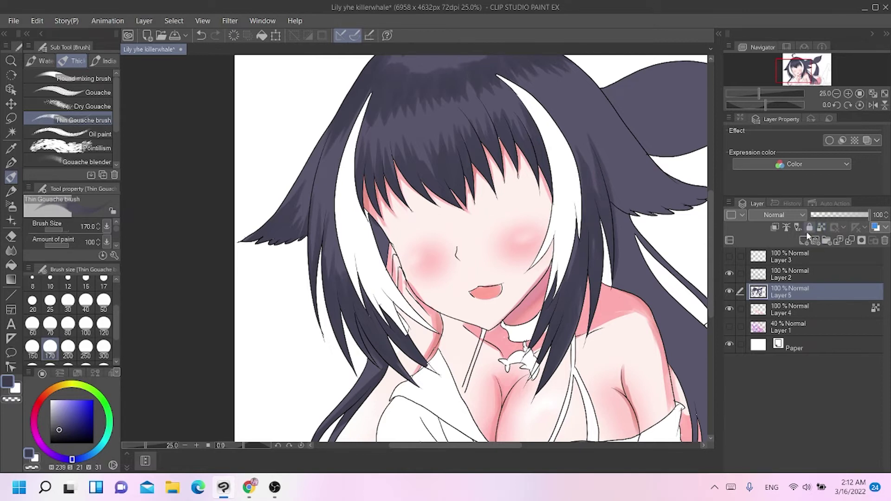
Sample the dark hair shadow colour for shading Layer 5 with the Thin Gouache brush.
click(11, 265)
alt+click(611, 204)
drag(512, 446, 540, 444)
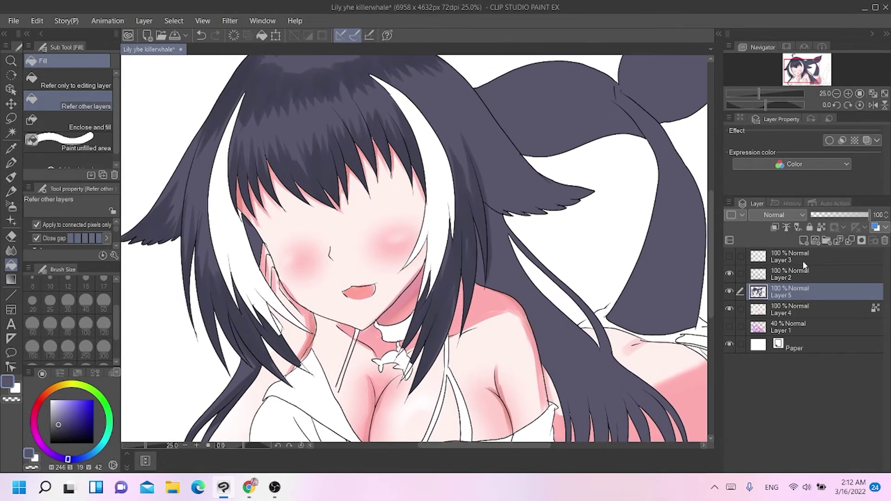
click(818, 229)
click(823, 225)
click(11, 177)
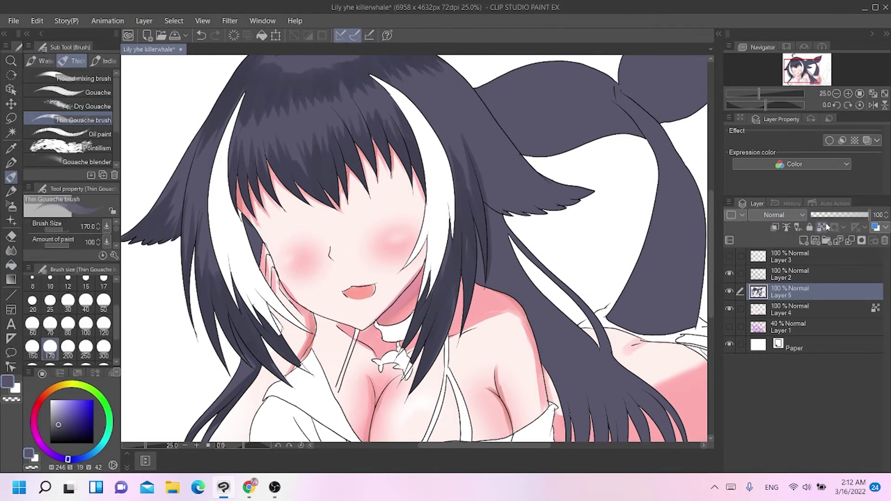
alt+click(241, 77)
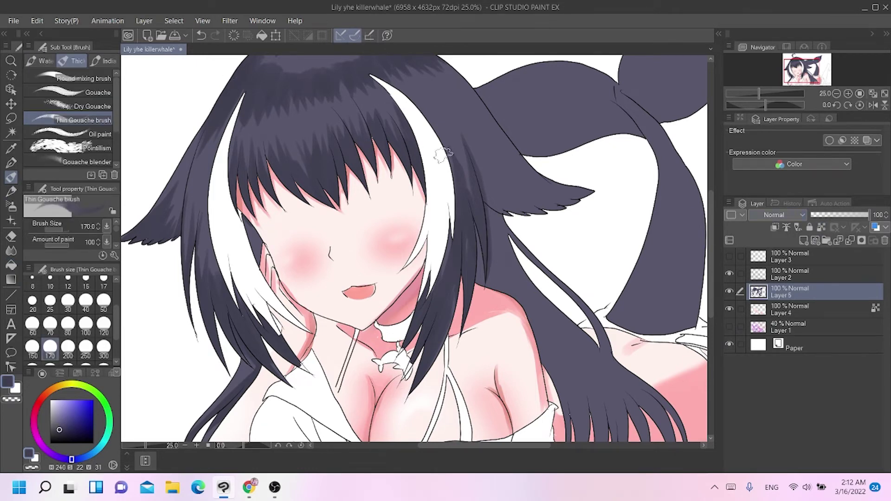
mouse_move(509, 207)
mouse_down()
mouse_move(534, 209)
mouse_move(499, 176)
mouse_move(512, 201)
mouse_move(511, 192)
mouse_move(563, 207)
mouse_move(516, 178)
mouse_move(572, 198)
mouse_up()
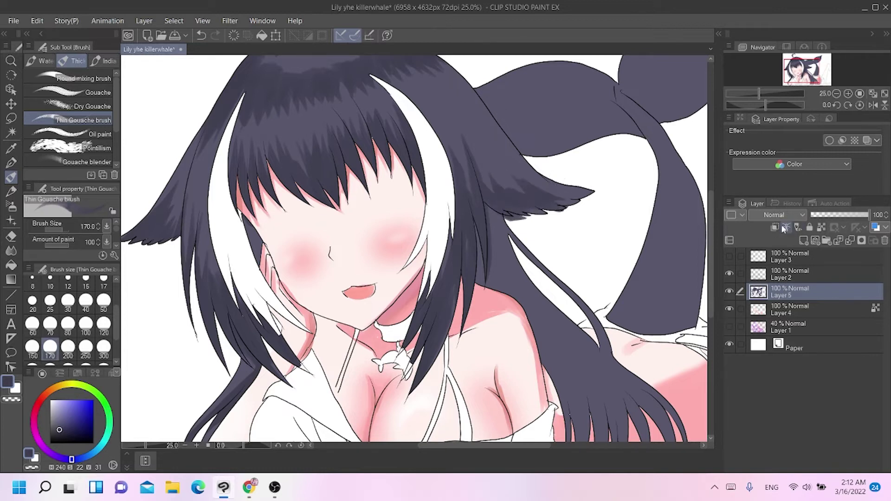
key(ctrl+z)
key(ctrl+z)
key(ctrl+z)
key(ctrl+z)
Lock Layer 5's transparent pixels and shade the right-hand ear and the hair below it with dark gouache strokes.
click(821, 227)
mouse_move(483, 194)
mouse_down()
mouse_move(532, 218)
mouse_move(502, 195)
mouse_move(516, 201)
mouse_move(502, 165)
mouse_move(516, 197)
mouse_move(542, 201)
mouse_move(513, 173)
mouse_move(591, 212)
mouse_up()
drag(517, 166, 602, 195)
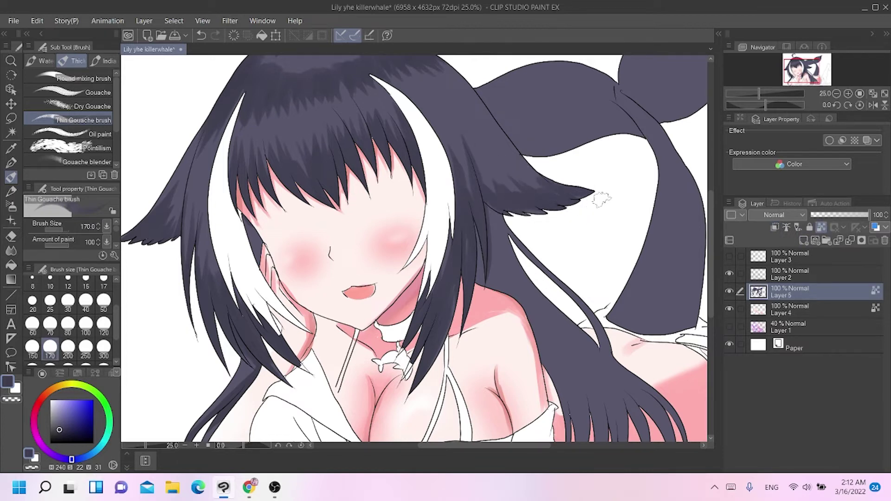
key(ctrl+z)
drag(532, 179, 498, 137)
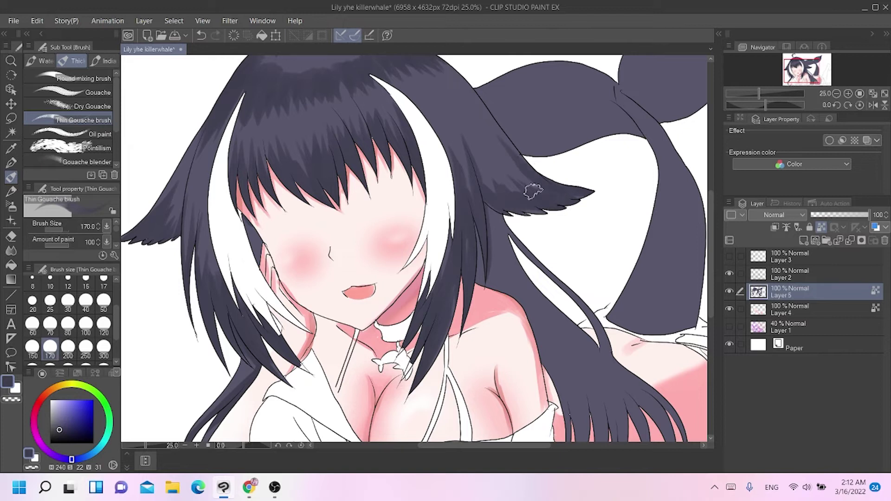
mouse_move(526, 192)
mouse_down()
mouse_move(487, 171)
mouse_move(509, 201)
mouse_move(482, 249)
mouse_move(473, 238)
mouse_move(485, 241)
mouse_move(502, 290)
mouse_up()
mouse_move(476, 225)
mouse_down()
mouse_move(500, 290)
mouse_move(557, 355)
mouse_up()
Shade the long back hair flowing past the shoulder with dark gouache strokes, undoing the unsuitable ones.
scroll(507, 276, down, 3)
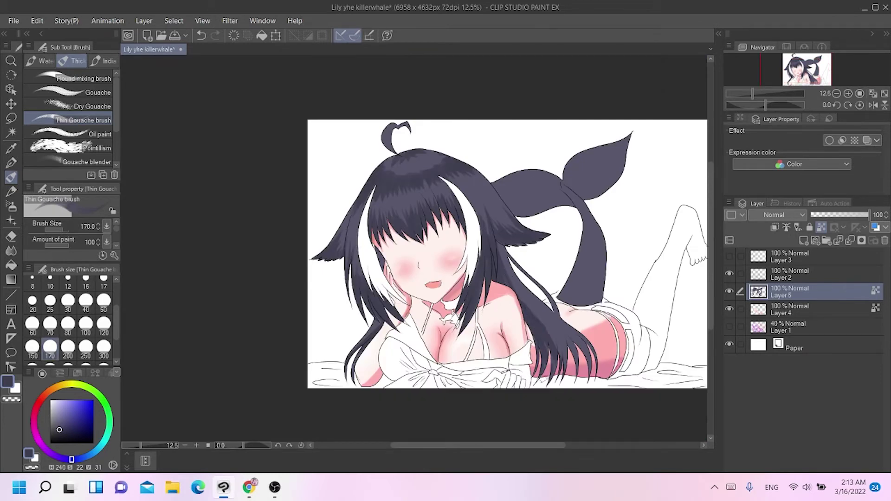
drag(504, 272, 571, 377)
key(ctrl+z)
mouse_move(505, 278)
mouse_down()
mouse_move(557, 360)
mouse_move(530, 309)
mouse_move(558, 391)
mouse_up()
key(ctrl+z)
drag(538, 331, 551, 362)
key(ctrl+z)
key(ctrl+z)
drag(504, 281, 556, 398)
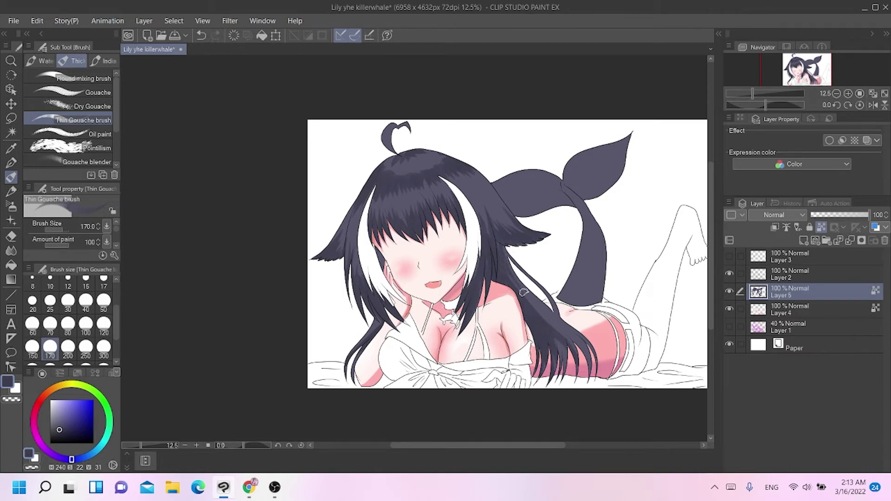
drag(558, 353, 560, 374)
mouse_move(552, 335)
mouse_down()
mouse_move(566, 384)
mouse_move(558, 348)
mouse_move(561, 377)
mouse_move(566, 340)
mouse_move(584, 372)
mouse_up()
key(ctrl+z)
mouse_move(571, 342)
mouse_down()
mouse_move(589, 371)
mouse_move(557, 330)
mouse_move(588, 363)
mouse_up()
Shade the tail's lower section and its joint near the fin with dark Thin Gouache strokes.
mouse_move(534, 296)
mouse_down()
mouse_move(553, 315)
mouse_move(578, 258)
mouse_up()
drag(574, 300, 590, 259)
key(ctrl+z)
mouse_move(574, 303)
mouse_down()
mouse_move(581, 284)
mouse_move(571, 298)
mouse_move(590, 219)
mouse_up()
key(ctrl+z)
mouse_move(585, 271)
mouse_down()
mouse_move(579, 306)
mouse_move(570, 306)
mouse_up()
drag(578, 254, 564, 300)
drag(582, 204, 590, 304)
drag(599, 227, 596, 300)
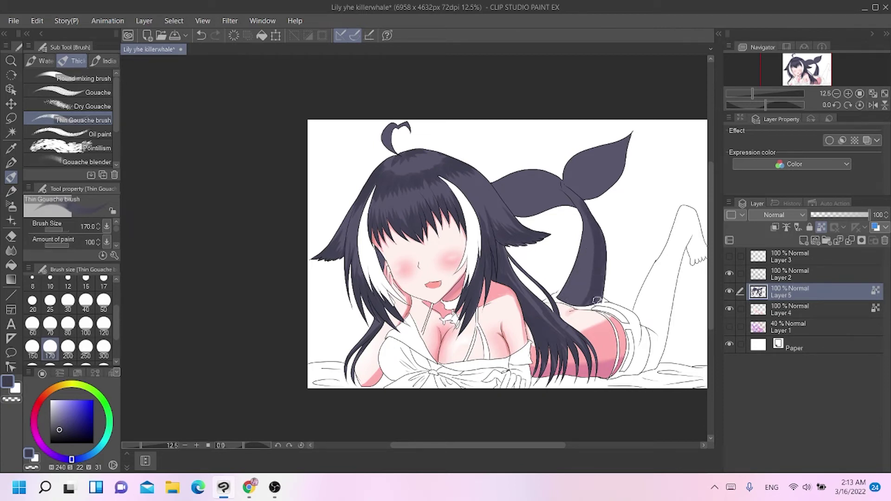
drag(589, 217, 579, 299)
drag(588, 252, 575, 304)
drag(563, 182, 580, 200)
drag(570, 186, 606, 150)
key(ctrl+z)
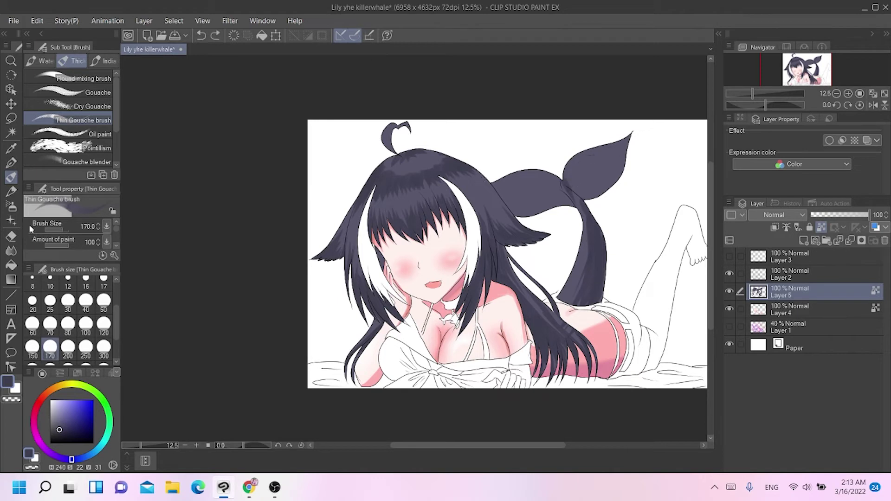
Softly shade the tail fin and the upper tail curve with the Soft airbrush at size 80.
click(11, 205)
click(70, 332)
mouse_move(592, 183)
mouse_down()
mouse_move(612, 172)
mouse_move(590, 195)
mouse_move(608, 192)
mouse_up()
drag(622, 158, 591, 170)
mouse_move(549, 197)
mouse_down()
mouse_move(527, 203)
mouse_move(567, 192)
mouse_move(506, 186)
mouse_move(556, 201)
mouse_up()
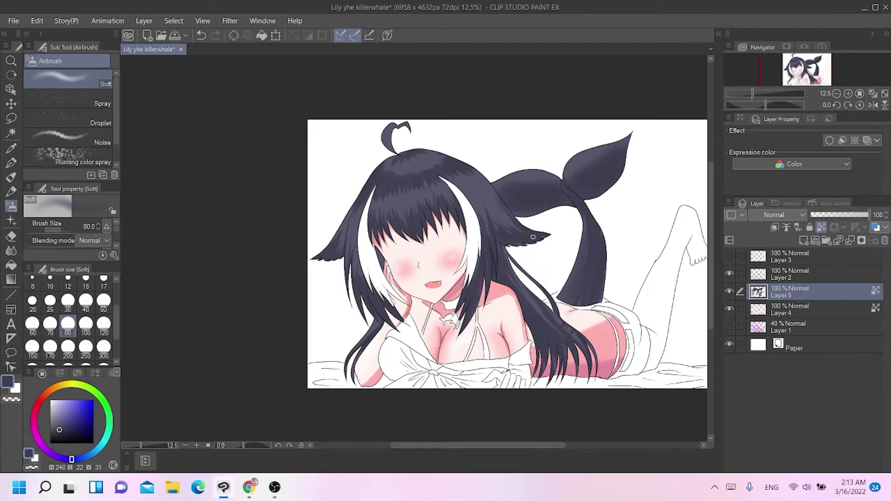
Choose a darker hair colour and deepen the shadows on the crown, left ear and side locks with the Thin Gouache brush.
drag(59, 430, 62, 436)
click(11, 176)
mouse_move(380, 171)
mouse_down()
mouse_move(384, 174)
mouse_move(430, 174)
mouse_up()
key(ctrl+z)
alt+click(439, 171)
alt+click(376, 181)
mouse_move(442, 166)
mouse_down()
mouse_move(449, 160)
mouse_move(392, 165)
mouse_move(424, 158)
mouse_up()
drag(317, 259, 340, 242)
mouse_move(353, 277)
mouse_down()
mouse_move(365, 327)
mouse_move(382, 315)
mouse_move(391, 324)
mouse_move(393, 311)
mouse_up()
mouse_move(390, 245)
mouse_down()
mouse_move(382, 249)
mouse_move(392, 252)
mouse_up()
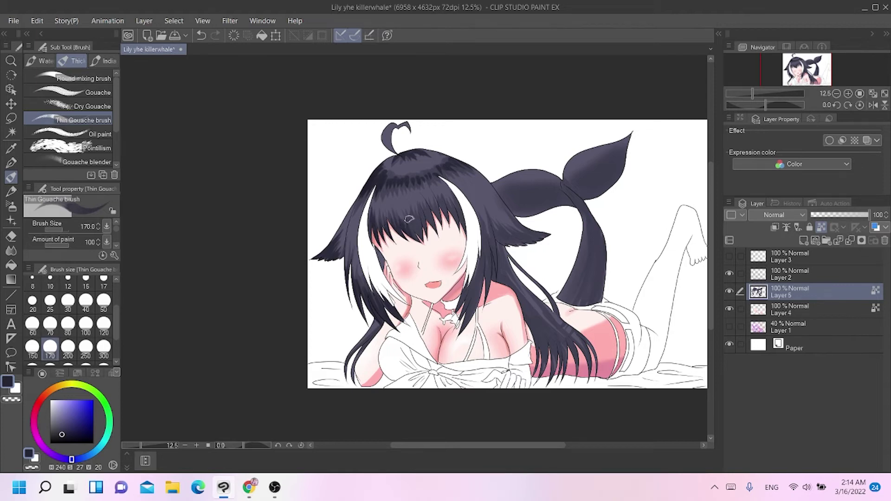
Set the colour to near-black (H 243, S 9, V 20) and darken the hair lock beside the neck.
alt+click(420, 231)
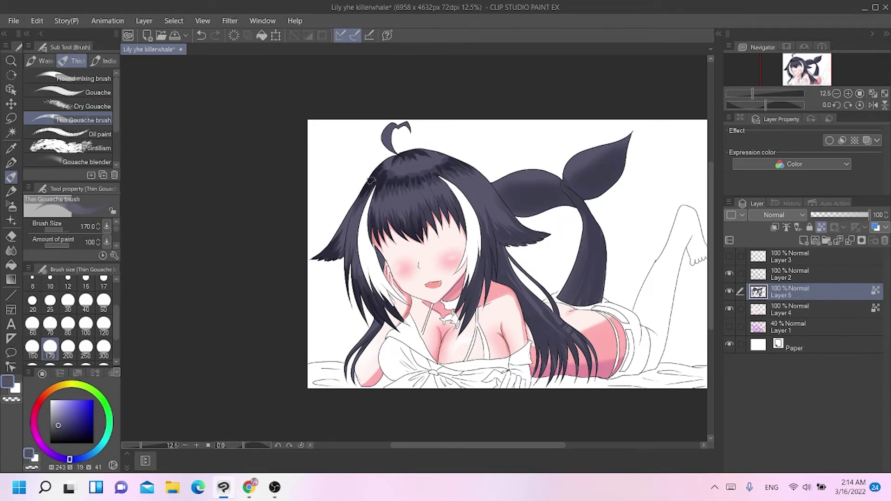
click(53, 434)
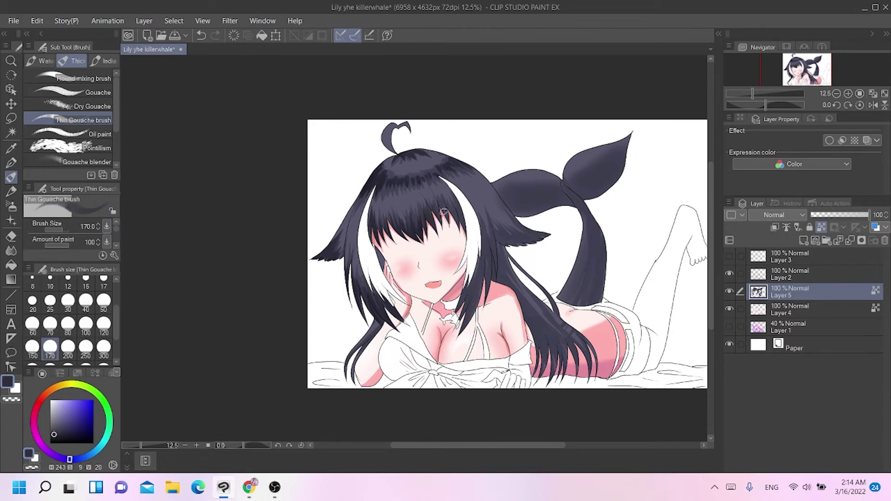
drag(464, 287, 457, 310)
drag(469, 283, 462, 309)
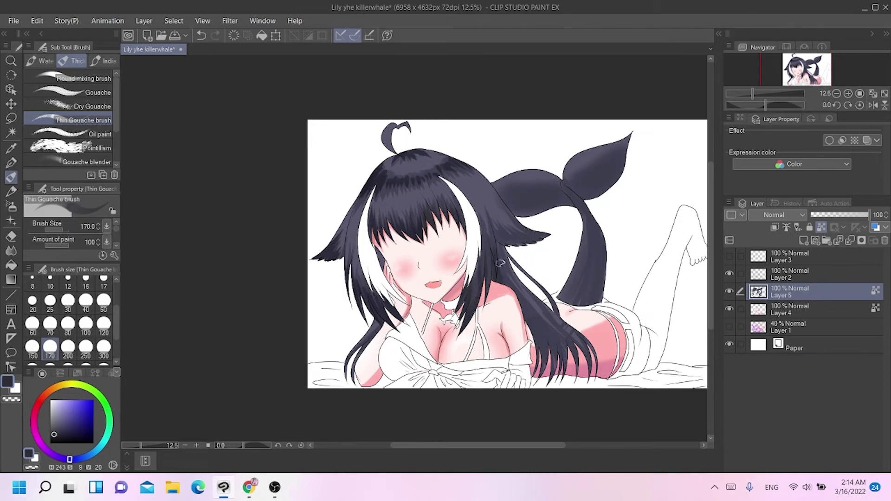
Add near-black shadow strands to the long back hair beside the shoulder, undoing the unsuitable strokes.
drag(526, 312, 553, 366)
drag(522, 304, 554, 352)
key(ctrl+z)
drag(538, 322, 559, 359)
key(ctrl+z)
drag(549, 326, 573, 388)
key(ctrl+z)
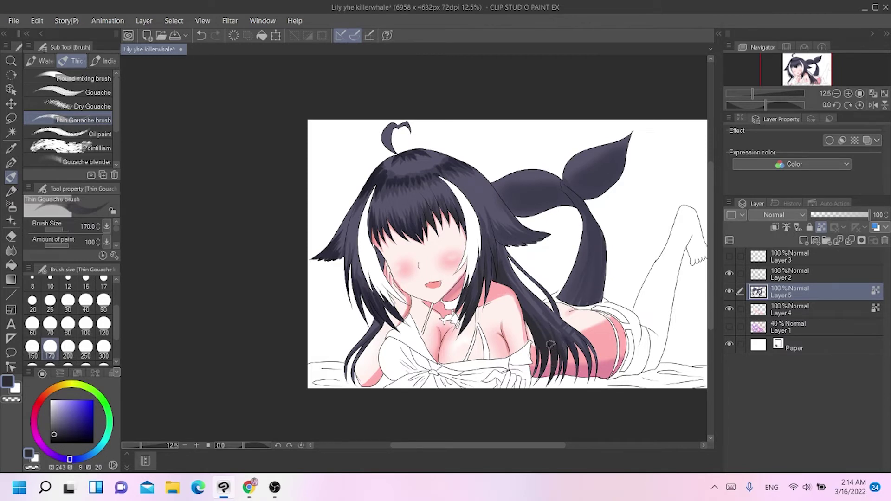
Deepen the shadows along the edge of the lower tail and the fin with near-black gouache strokes.
mouse_move(599, 302)
mouse_down()
mouse_move(606, 241)
mouse_move(593, 232)
mouse_move(595, 218)
mouse_move(593, 232)
mouse_up()
key(ctrl+z)
key(ctrl+z)
drag(577, 200, 600, 228)
key(ctrl+z)
drag(584, 197, 623, 172)
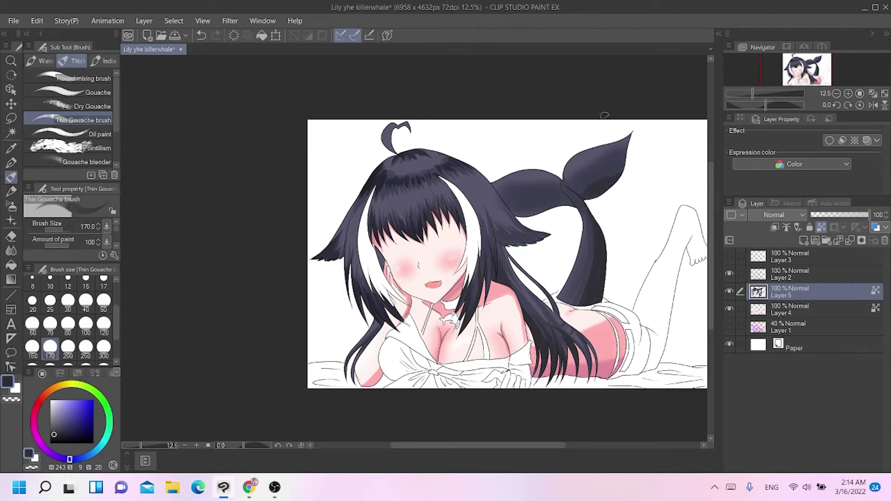
mouse_move(596, 180)
mouse_down()
mouse_move(623, 169)
mouse_move(605, 174)
mouse_move(631, 139)
mouse_move(586, 181)
mouse_up()
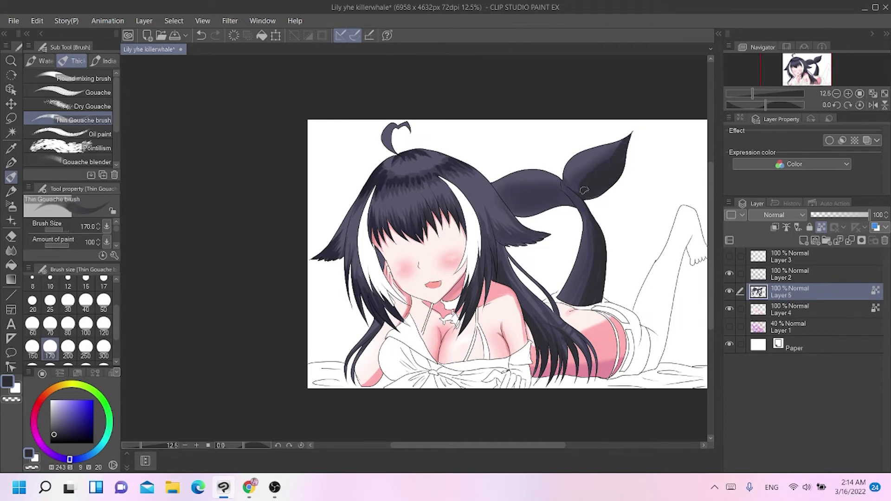
key(ctrl+z)
Darken the underside of the upper tail curve and the hair behind the right-hand ear, undoing the unsuitable strokes.
mouse_move(515, 203)
mouse_down()
mouse_move(544, 194)
mouse_move(541, 208)
mouse_move(549, 197)
mouse_move(567, 205)
mouse_move(516, 210)
mouse_move(545, 216)
mouse_move(550, 199)
mouse_up()
key(ctrl+z)
key(ctrl+z)
key(ctrl+z)
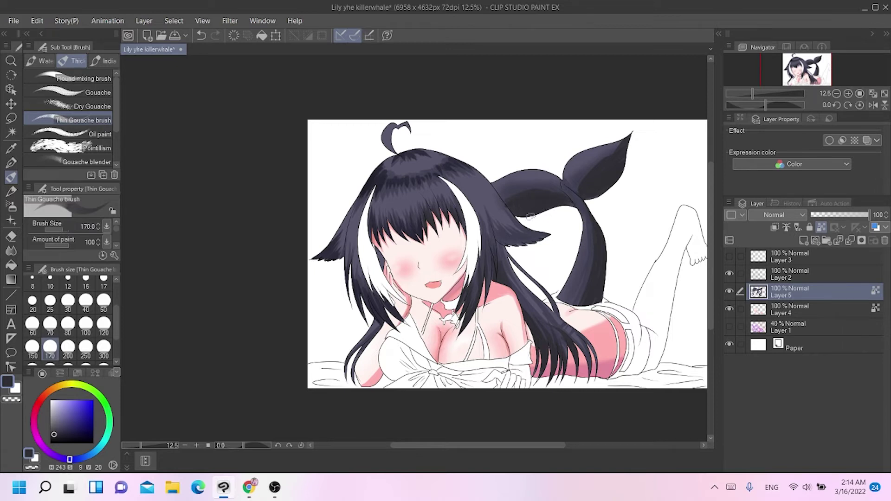
key(ctrl+z)
drag(510, 251, 494, 229)
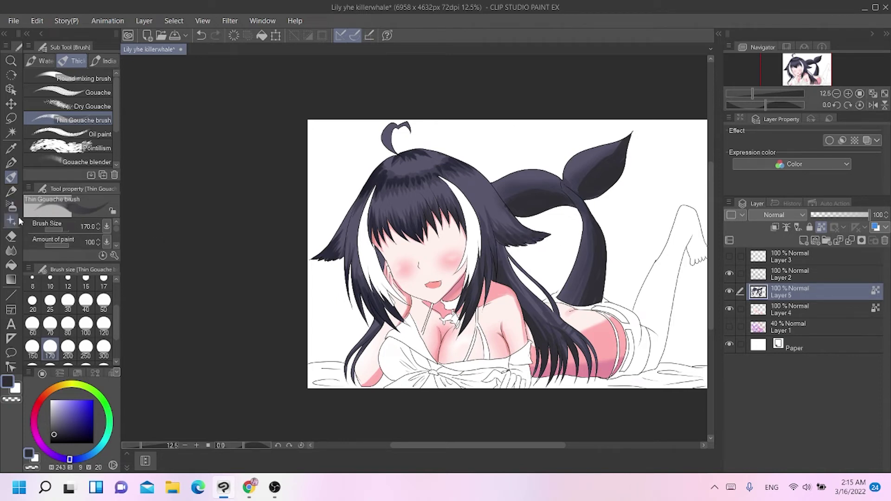
Set the colour to muted purple-grey (H 243, S 10, V 55) and paint highlights on the crown and the tail's upper edge.
click(11, 251)
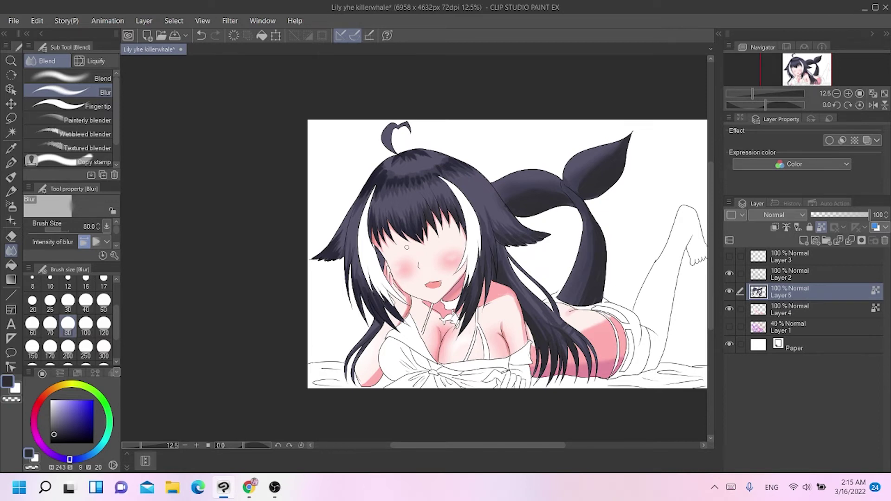
click(11, 177)
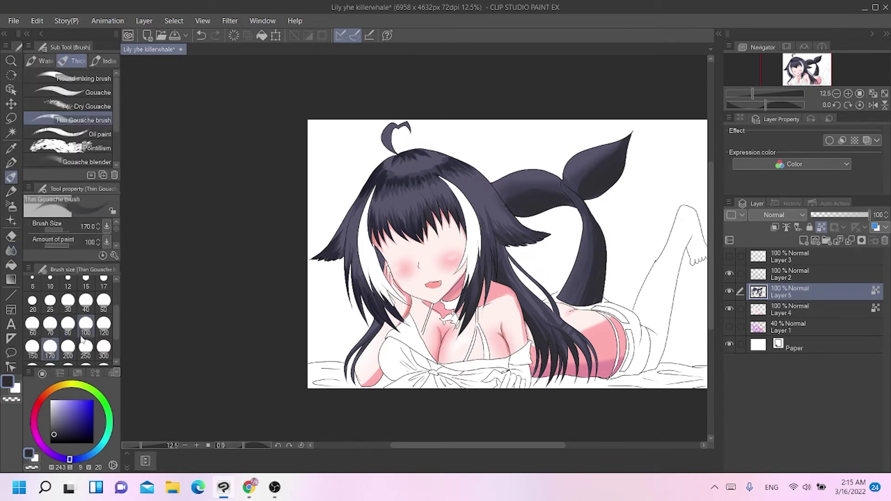
click(56, 417)
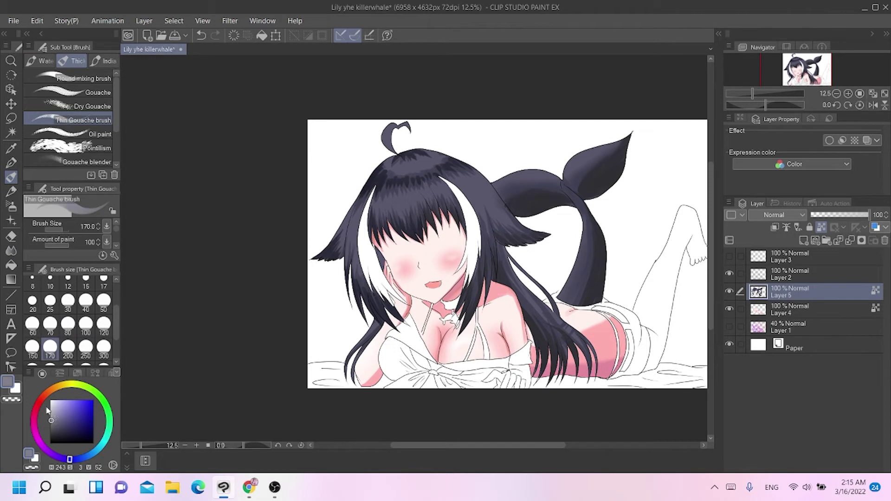
click(55, 419)
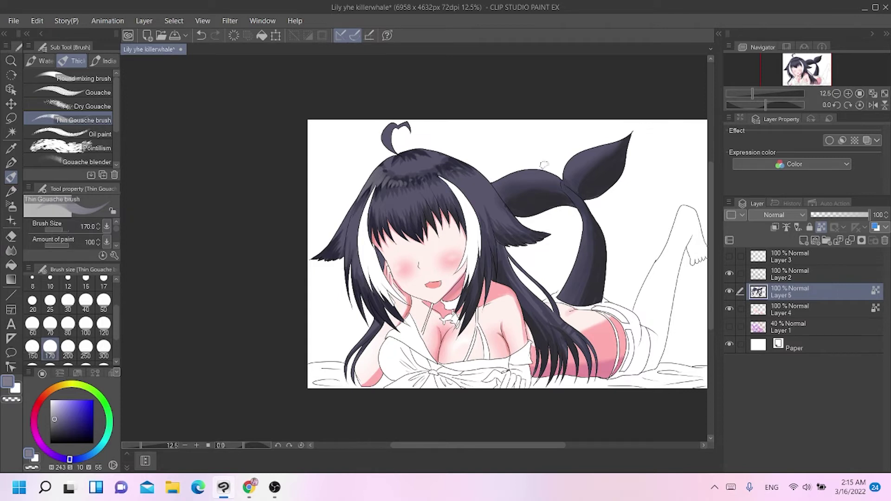
key(ctrl+z)
mouse_move(496, 182)
mouse_down()
mouse_move(544, 166)
mouse_move(516, 171)
mouse_move(561, 180)
mouse_move(572, 154)
mouse_move(566, 170)
mouse_move(600, 144)
mouse_move(574, 156)
mouse_move(636, 126)
mouse_up()
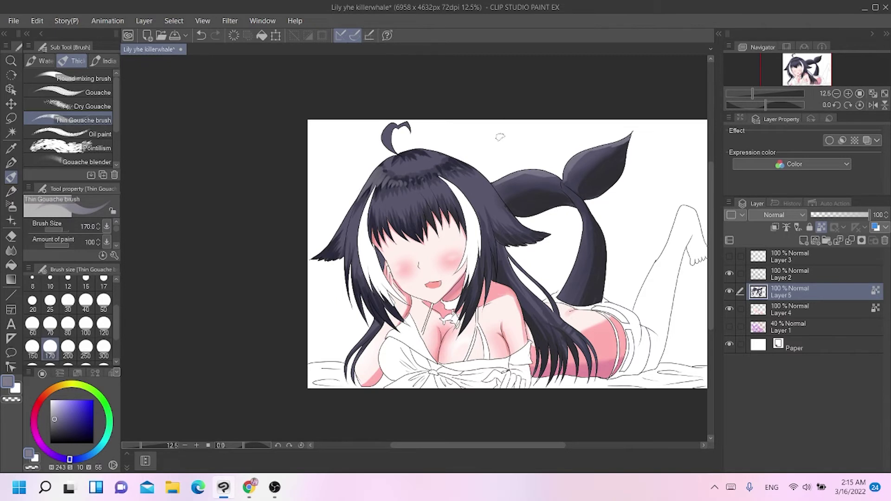
Add a new layer above Layer 5 and fill the two white front hair locks with white.
click(803, 240)
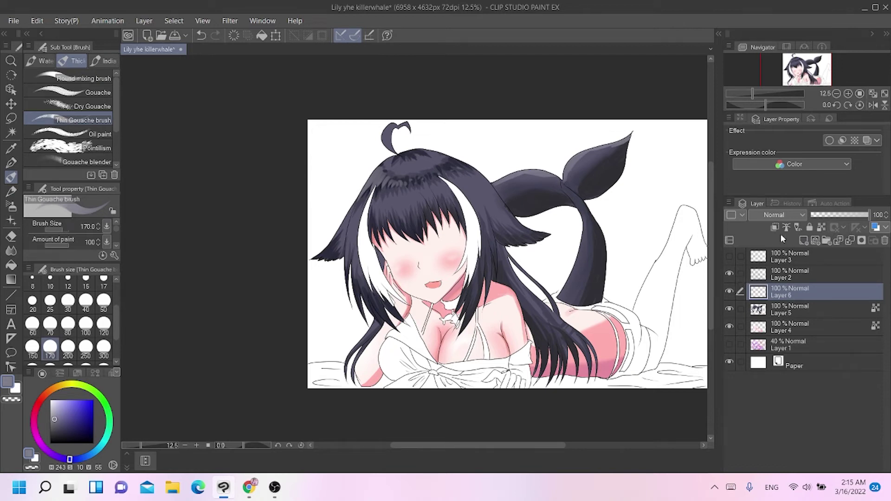
key(x)
click(11, 265)
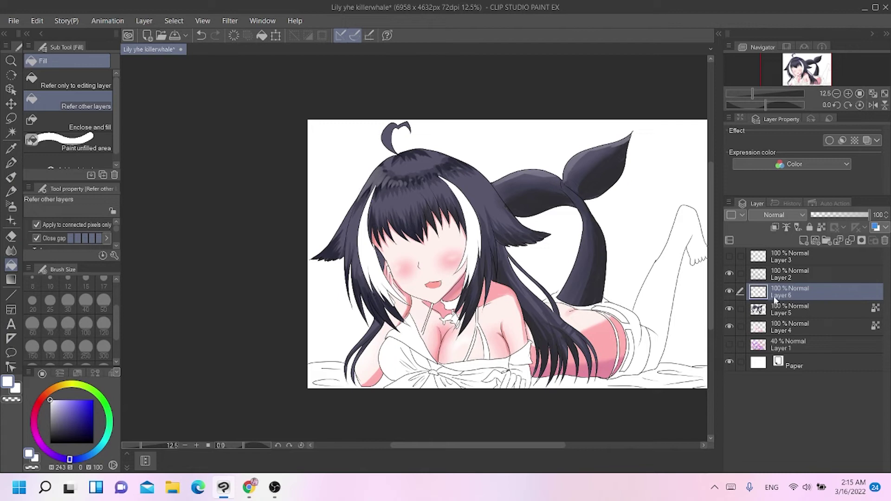
click(10, 177)
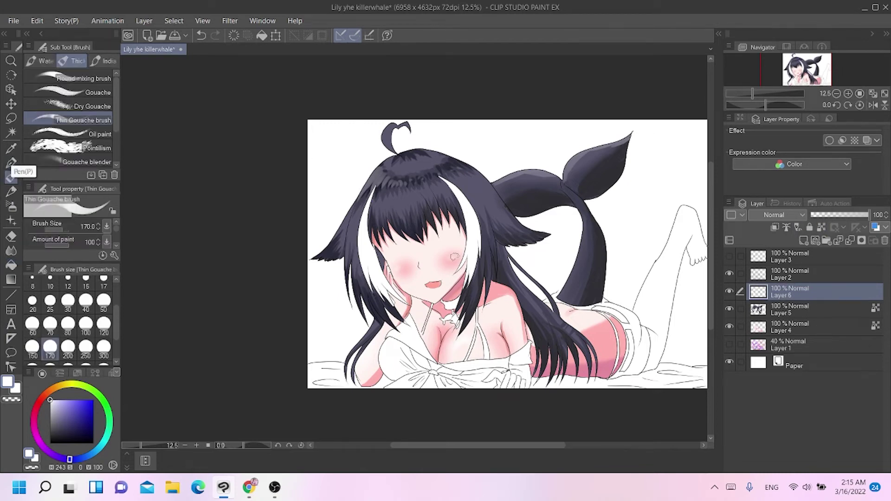
Paint a long white streak down the back hair with the Thin Gouache brush, redoing it until it fits.
mouse_move(498, 249)
mouse_down()
mouse_move(512, 278)
mouse_move(504, 276)
mouse_move(519, 289)
mouse_move(504, 263)
mouse_move(519, 298)
mouse_up()
key(ctrl+z)
key(ctrl+z)
key(ctrl+z)
drag(500, 253, 519, 297)
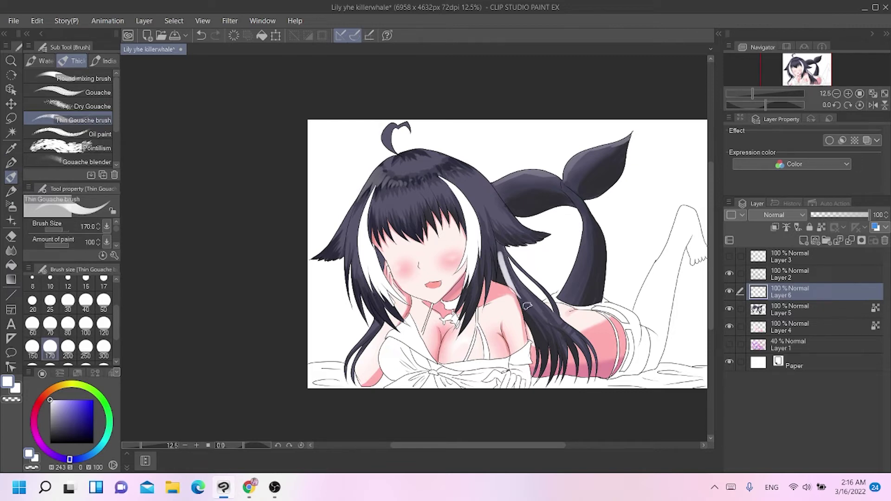
key(ctrl+z)
drag(498, 247, 552, 371)
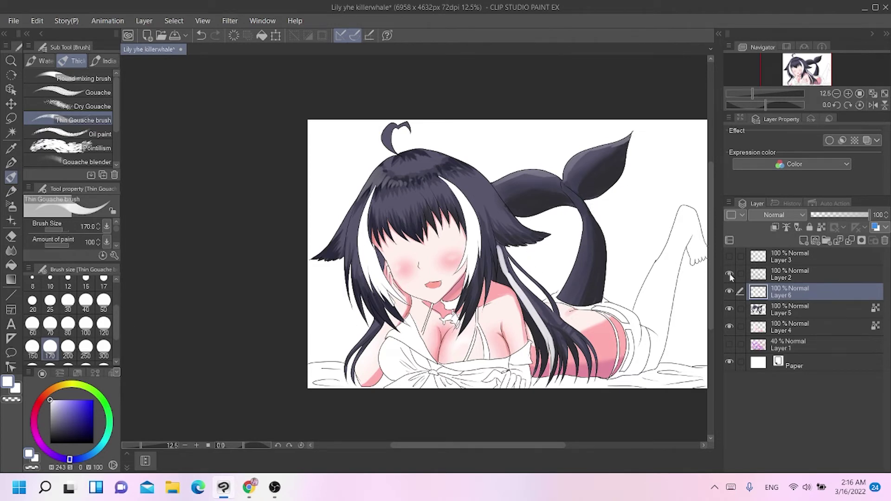
Lock Layer 6's transparent pixels and shade the left white hair lock with pale purple-grey (H 243, S 8, V 76).
click(822, 227)
click(55, 409)
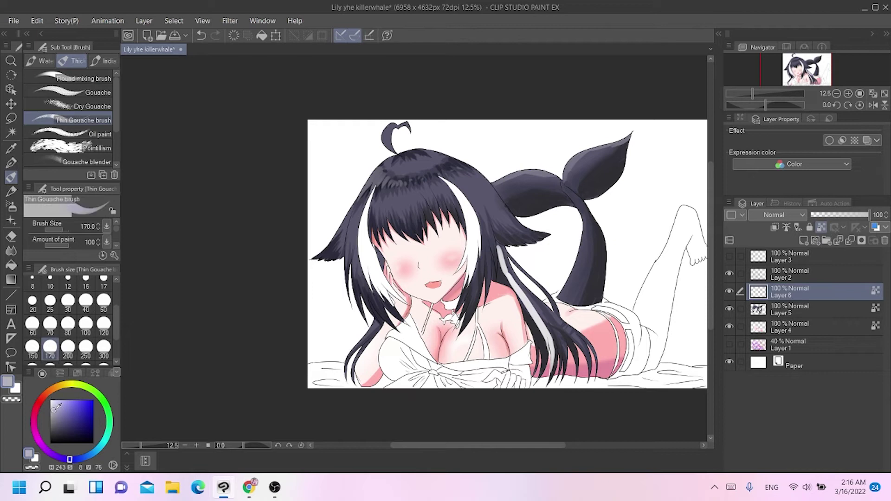
drag(359, 249, 368, 288)
key(ctrl+z)
mouse_move(360, 254)
mouse_down()
mouse_move(370, 285)
mouse_move(390, 302)
mouse_up()
drag(376, 267, 395, 299)
drag(376, 251, 383, 279)
Shade the right white hair lock and the top of the white back streak with pale purple-grey strokes.
mouse_move(464, 236)
mouse_down()
mouse_move(455, 288)
mouse_move(470, 236)
mouse_move(476, 283)
mouse_up()
drag(474, 218, 468, 278)
mouse_move(474, 209)
mouse_down()
mouse_move(471, 278)
mouse_move(469, 229)
mouse_up()
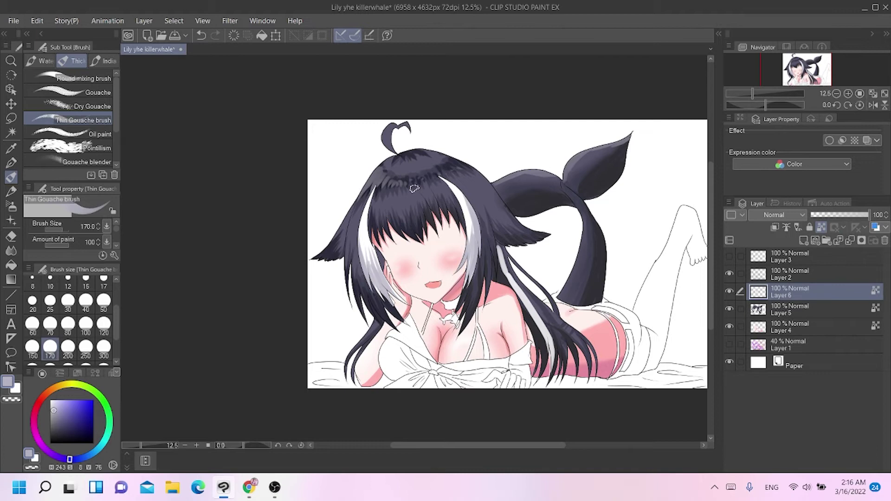
drag(505, 248, 525, 306)
Switch to Layer 5 and paint pale purple-grey highlights across the crown of the hair.
click(773, 312)
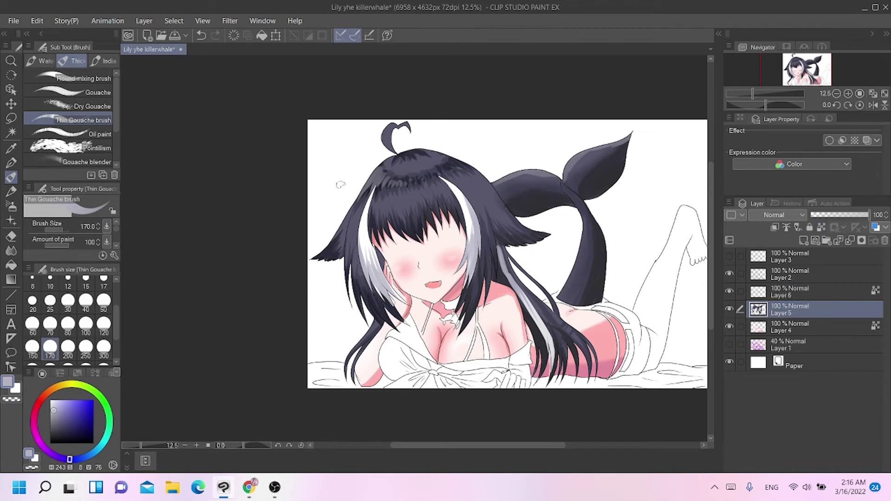
key(ctrl+z)
mouse_move(378, 175)
mouse_down()
mouse_move(362, 196)
mouse_move(377, 182)
mouse_move(423, 184)
mouse_up()
Set up the Soft airbrush at size 200 with the pink skin-shadow color sampled from the hip (H 0, S 32, V 100).
click(17, 209)
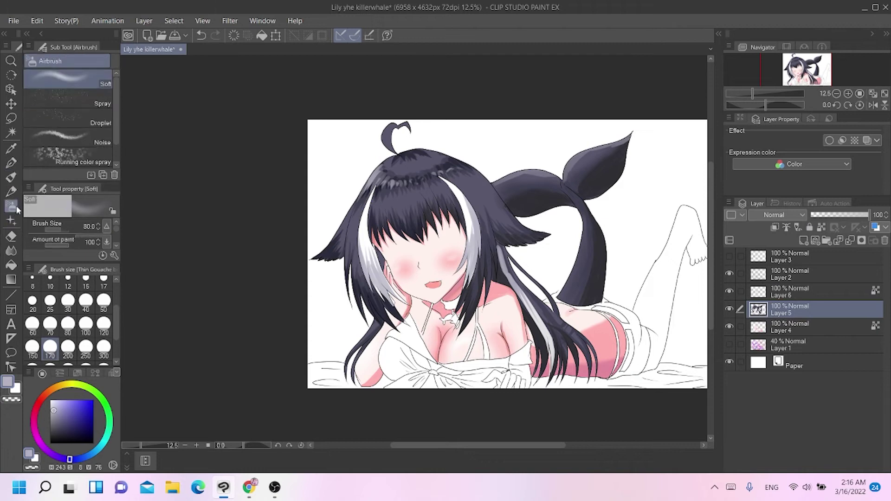
alt+click(604, 343)
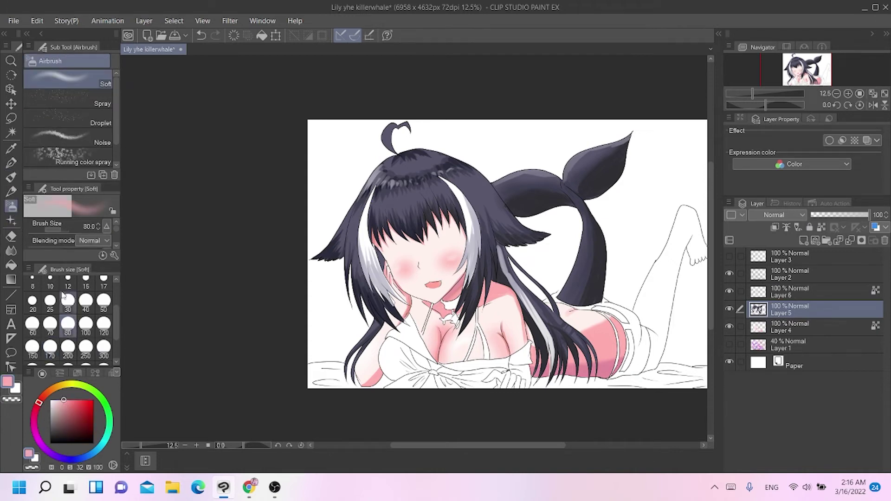
click(68, 349)
mouse_move(408, 255)
mouse_down()
mouse_move(408, 216)
mouse_move(464, 223)
mouse_move(420, 243)
mouse_up()
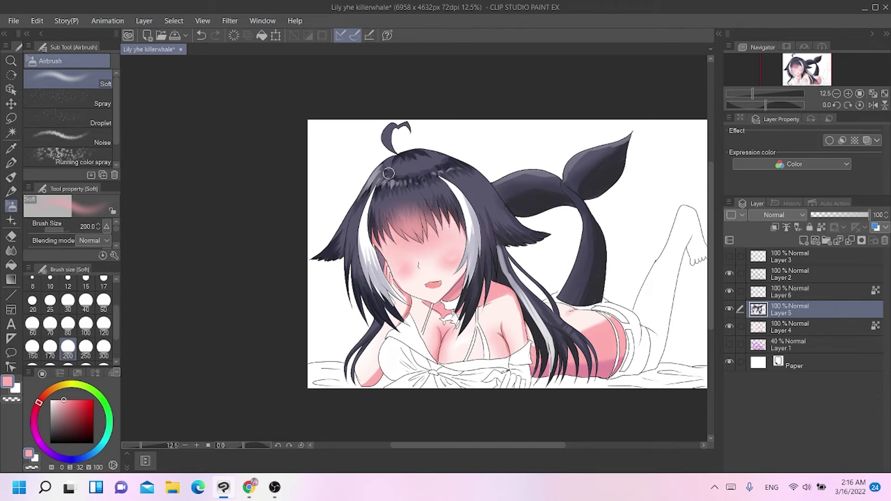
key(ctrl+z)
key(ctrl+z)
key(ctrl+z)
key(ctrl+z)
Lock Layer 5's transparent pixels and airbrush a soft pink and pale skin tint over the lower bangs.
click(820, 228)
mouse_move(439, 241)
mouse_down()
mouse_move(391, 234)
mouse_move(409, 234)
mouse_up()
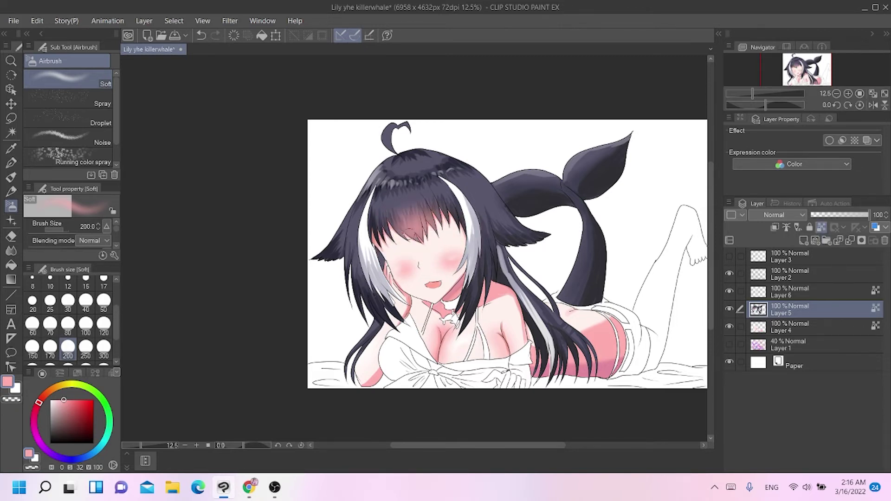
alt+click(415, 265)
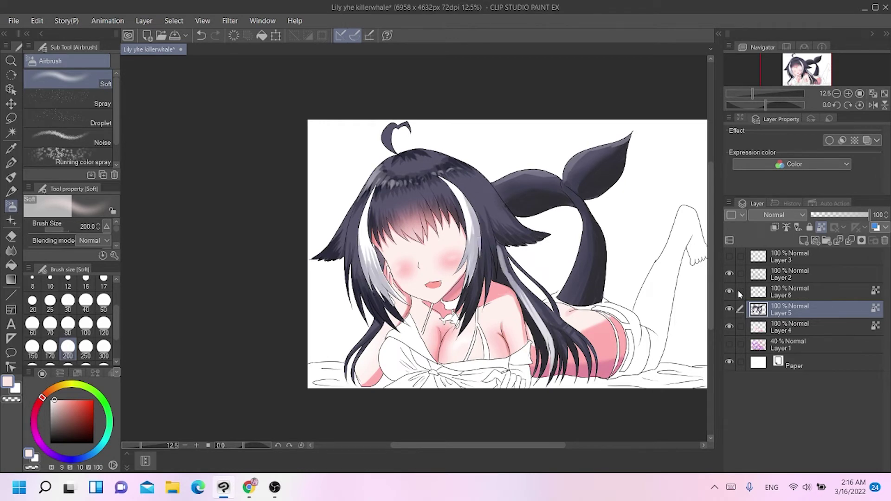
Add a new layer above Layer 6 and fill the sailor shirt's body with light grey (H 9, S 0, V 85).
click(770, 292)
click(803, 240)
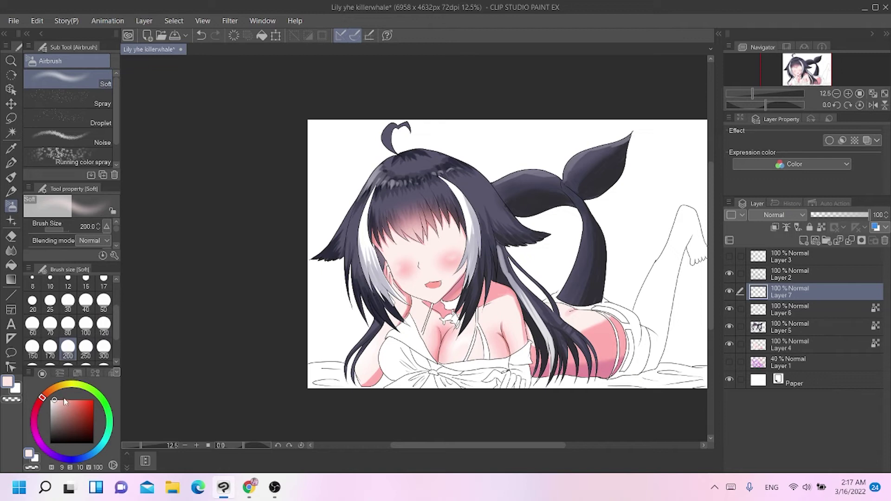
drag(55, 402, 52, 403)
click(11, 265)
click(415, 370)
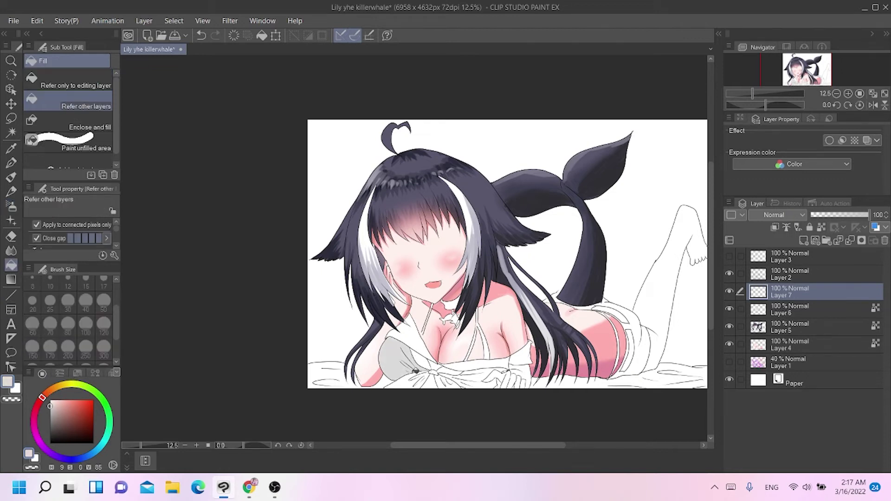
click(481, 378)
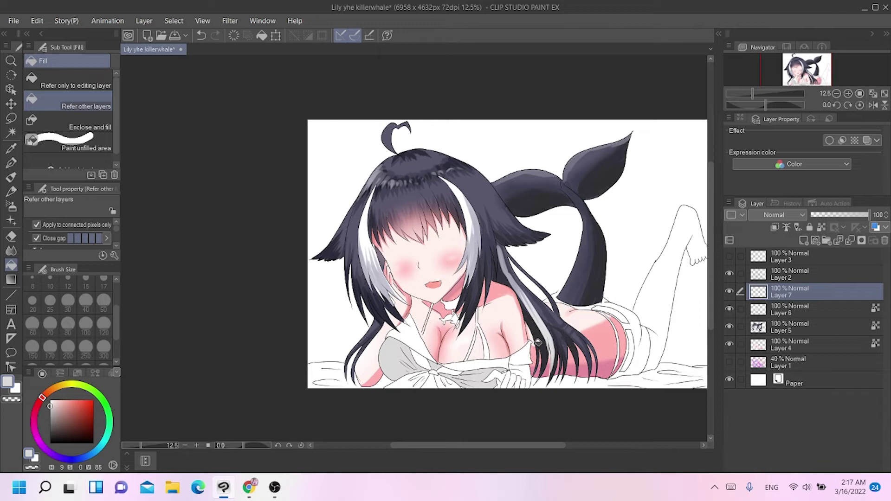
Fill the resting hand on Layer 4 with pale skin tone, relock its transparency and shade the fingers pink with the Thin Gouache brush.
click(802, 346)
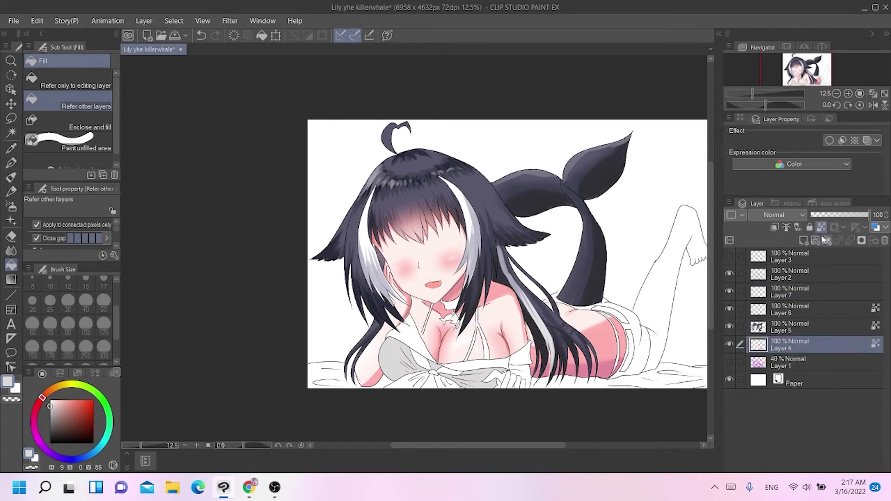
alt+click(509, 306)
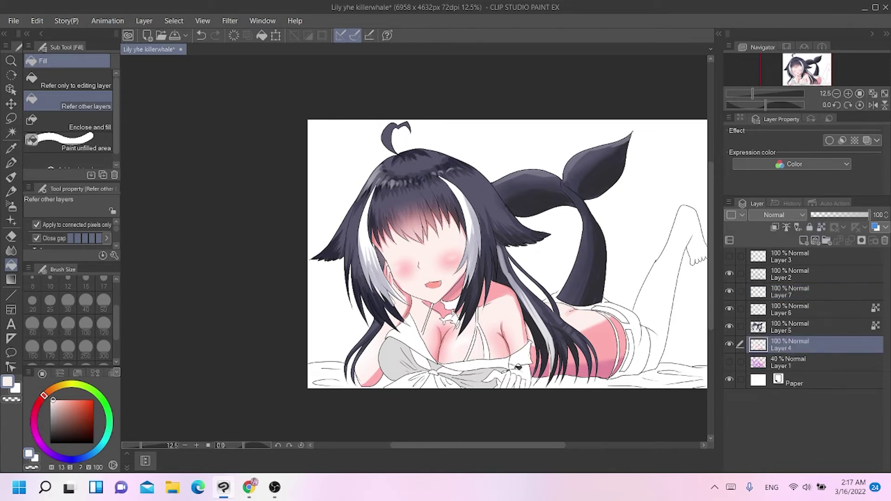
click(499, 374)
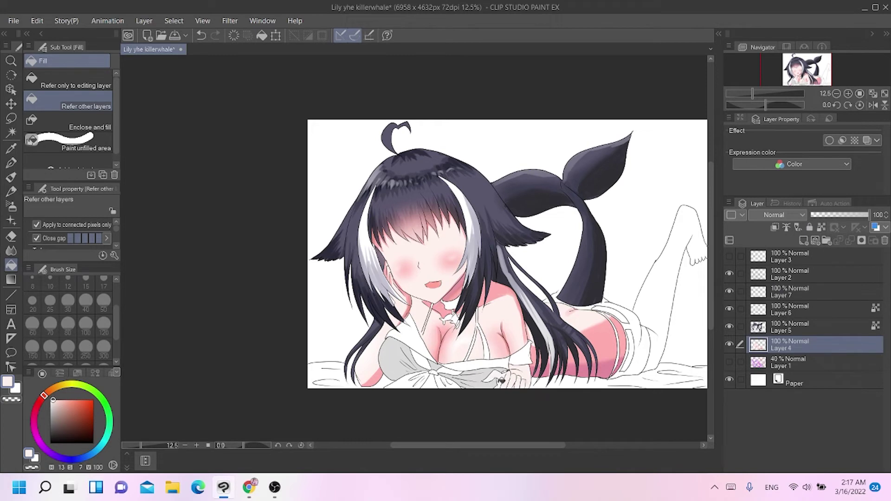
click(821, 227)
click(11, 177)
alt+click(570, 350)
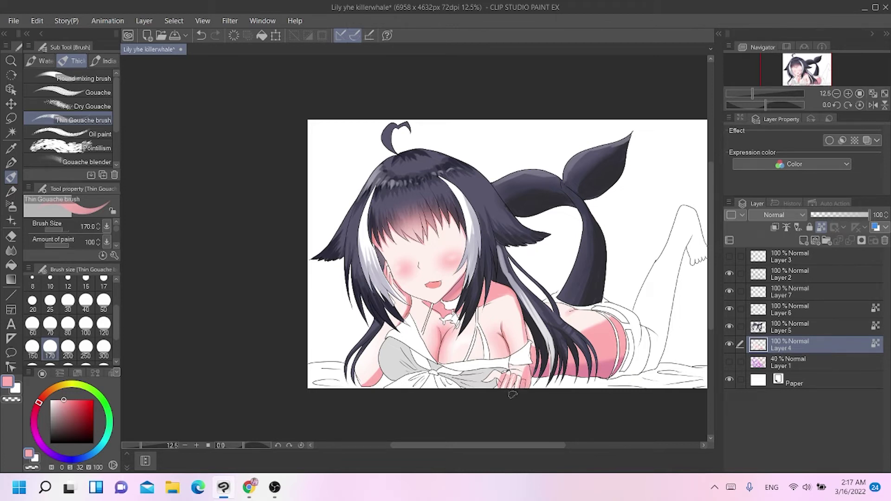
Fill the sailor collar, neckline band and sleeve trim on Layer 7 with bright blue (H 219, S 60).
click(764, 329)
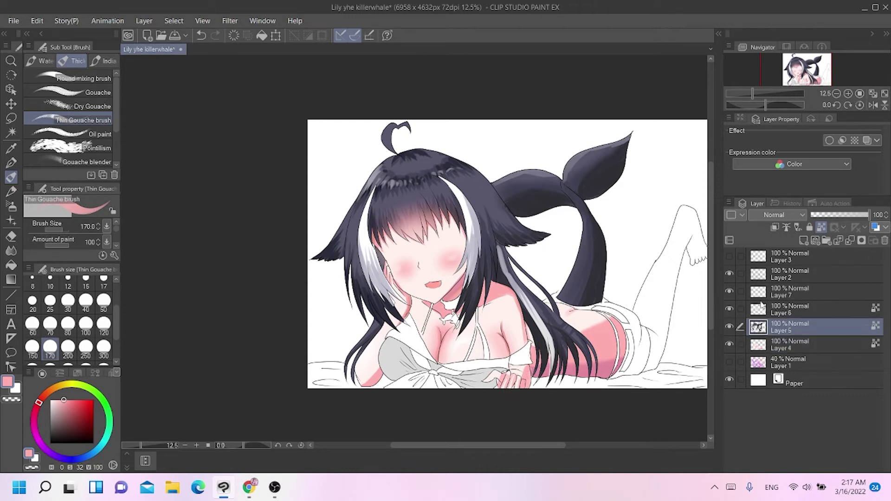
click(768, 296)
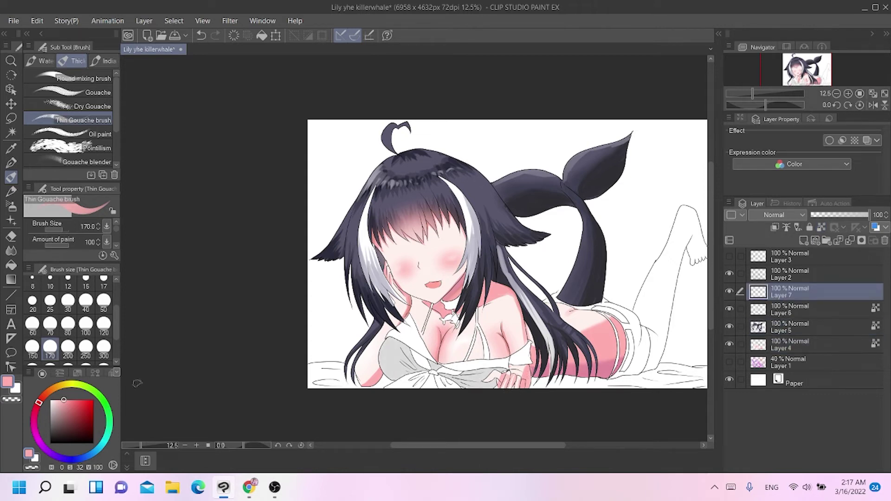
click(85, 457)
drag(70, 399, 76, 398)
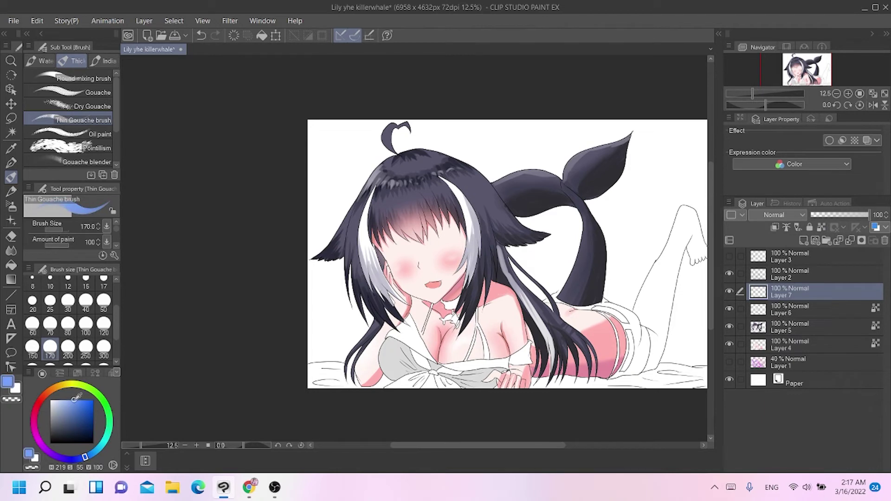
click(11, 265)
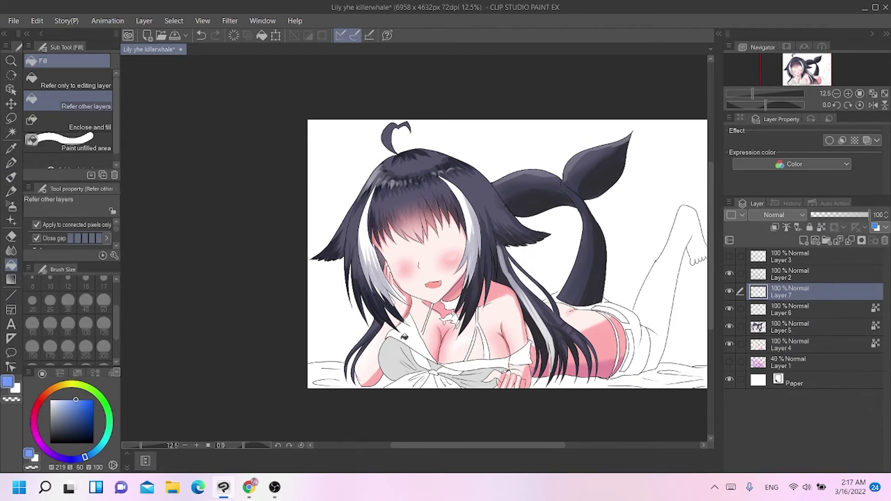
click(407, 333)
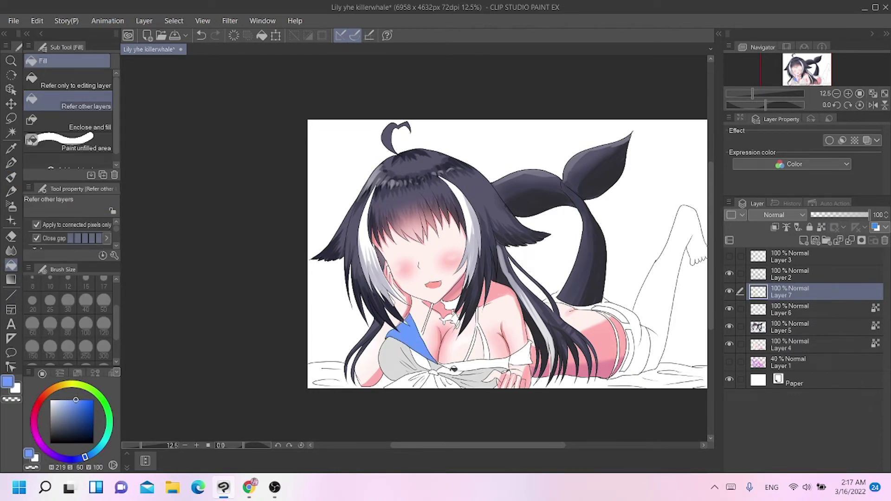
click(469, 365)
click(529, 357)
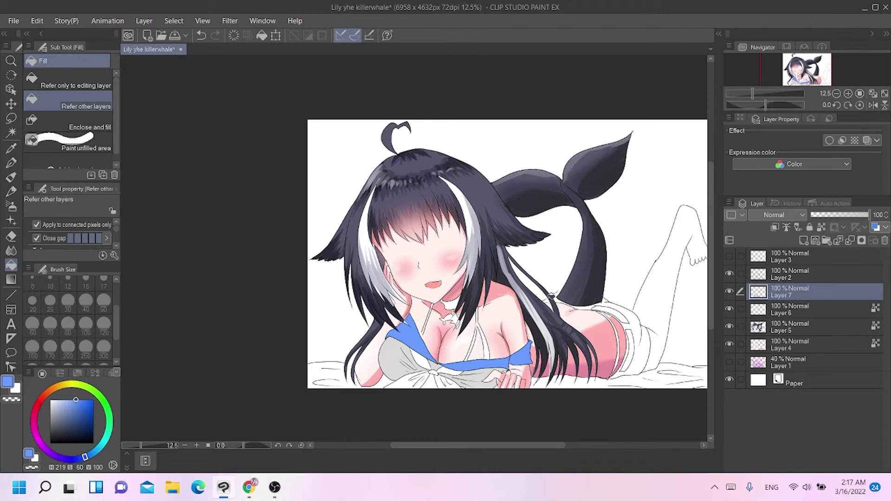
Fill the raised legs on Layer 4 with the sampled pale skin tone (H 13, S 7, V 100).
click(755, 348)
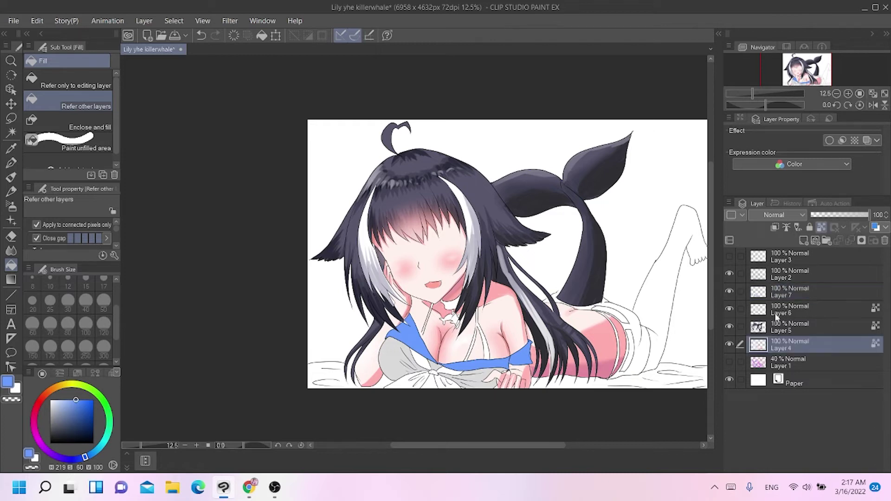
alt+click(488, 312)
click(653, 332)
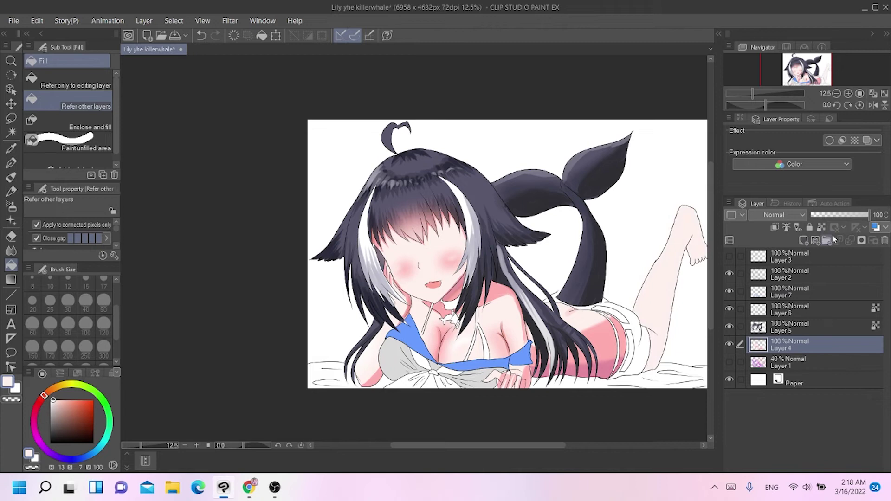
Lock Layer 4's transparent pixels and shade the legs and foot with pink Thin Gouache strokes at size 170.
click(11, 177)
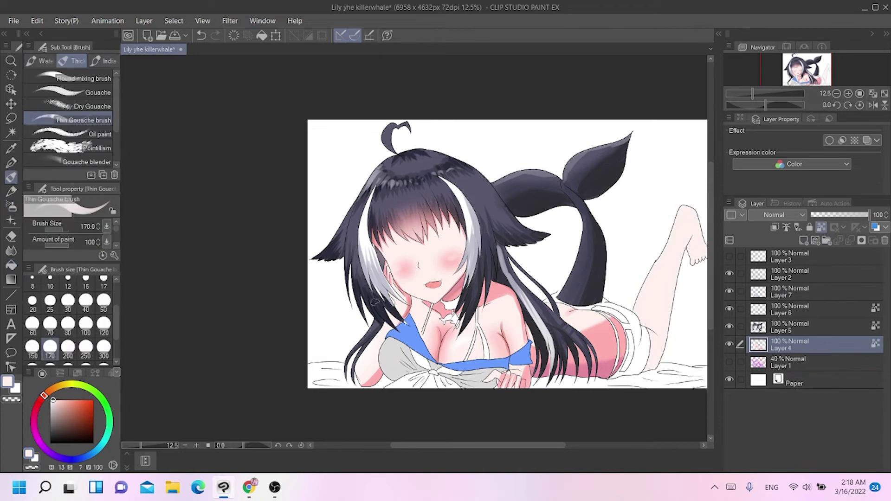
alt+click(603, 342)
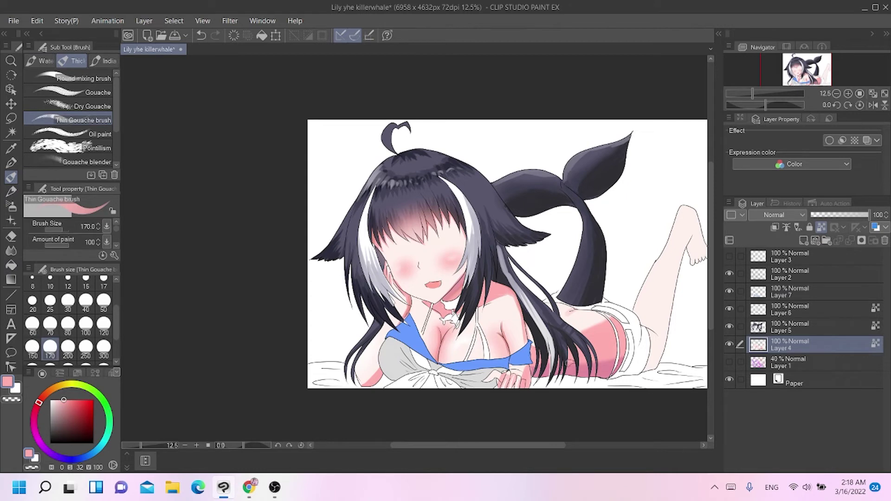
mouse_move(690, 238)
mouse_down()
mouse_move(659, 325)
mouse_move(655, 315)
mouse_move(664, 343)
mouse_move(650, 359)
mouse_up()
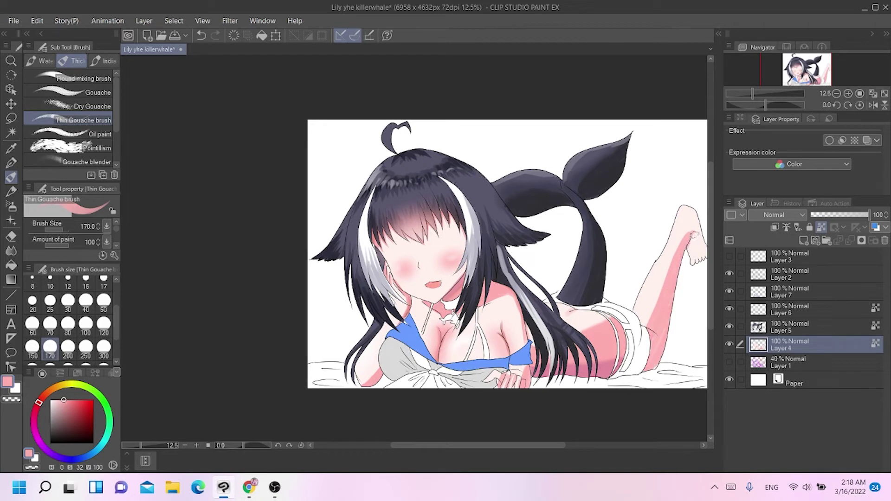
key(x)
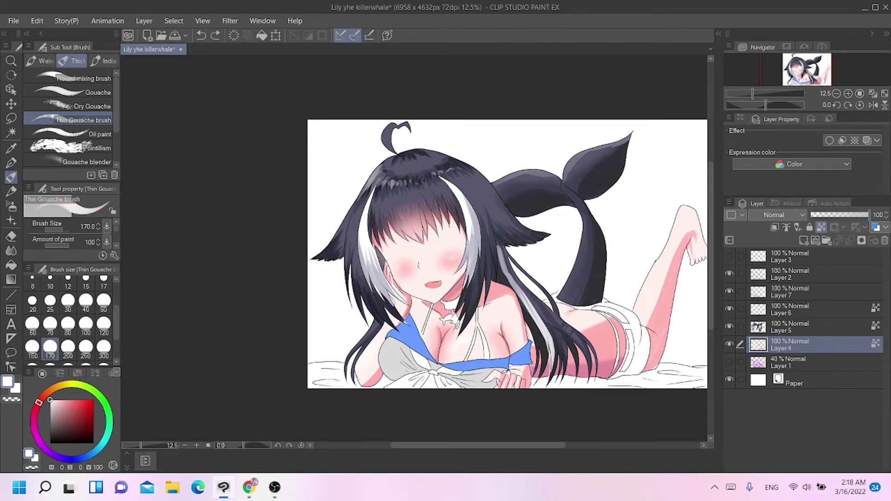
key(x)
drag(685, 236, 704, 266)
mouse_move(700, 223)
mouse_down()
mouse_move(704, 254)
mouse_move(689, 235)
mouse_up()
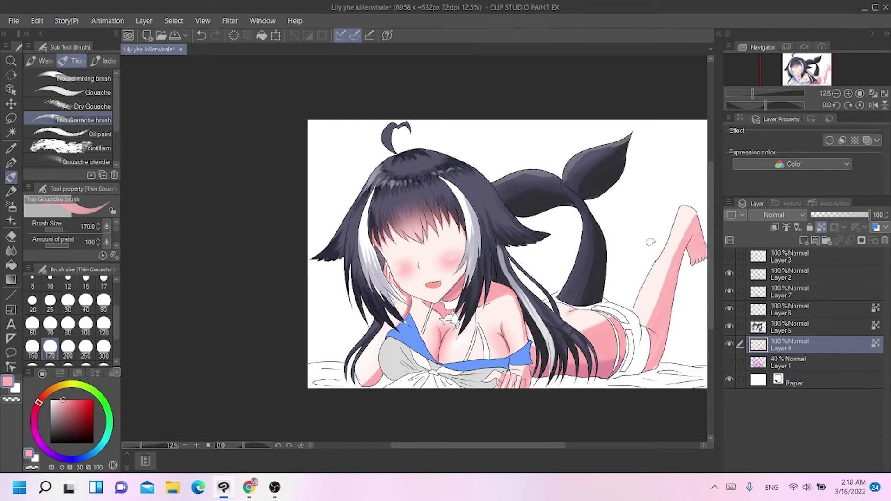
mouse_move(693, 229)
mouse_down()
mouse_move(688, 218)
mouse_move(678, 248)
mouse_up()
Deepen the shadows on the legs and foot with a darker pink (H 353, S 40, V 92).
alt+click(678, 249)
drag(70, 402, 68, 403)
click(38, 408)
mouse_move(644, 373)
mouse_down()
mouse_move(666, 338)
mouse_move(653, 359)
mouse_up()
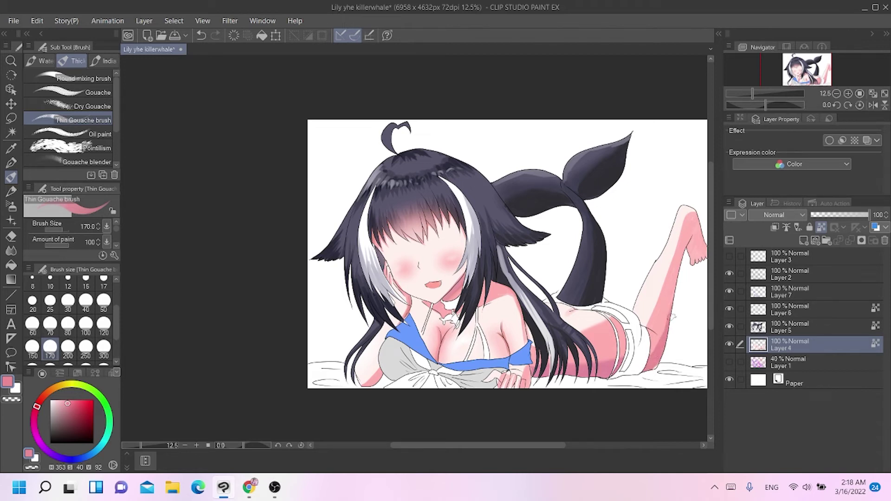
key(ctrl+z)
mouse_move(685, 232)
mouse_down()
mouse_move(684, 253)
mouse_move(699, 241)
mouse_move(701, 273)
mouse_move(692, 242)
mouse_move(693, 272)
mouse_up()
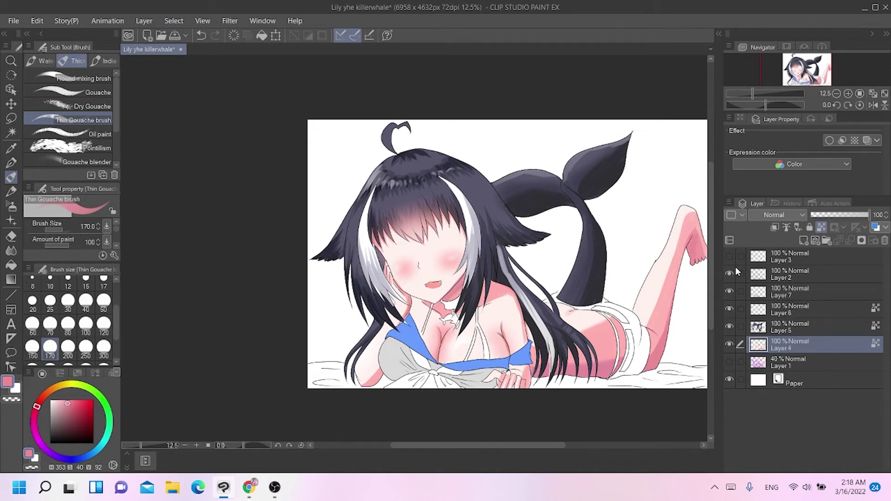
Switch to Layer 7 and fill the sailor neckerchief's tails, knot and bands with pinkish red (H 353, S 63).
click(730, 291)
click(730, 291)
click(757, 294)
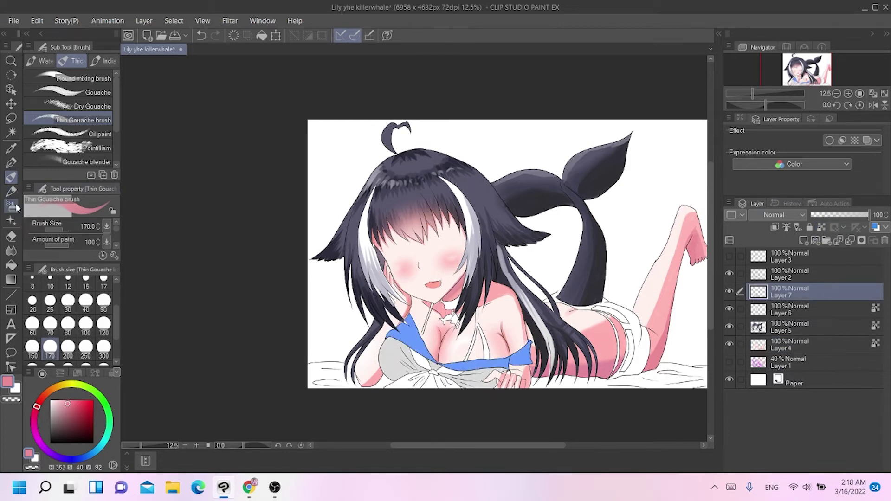
click(12, 266)
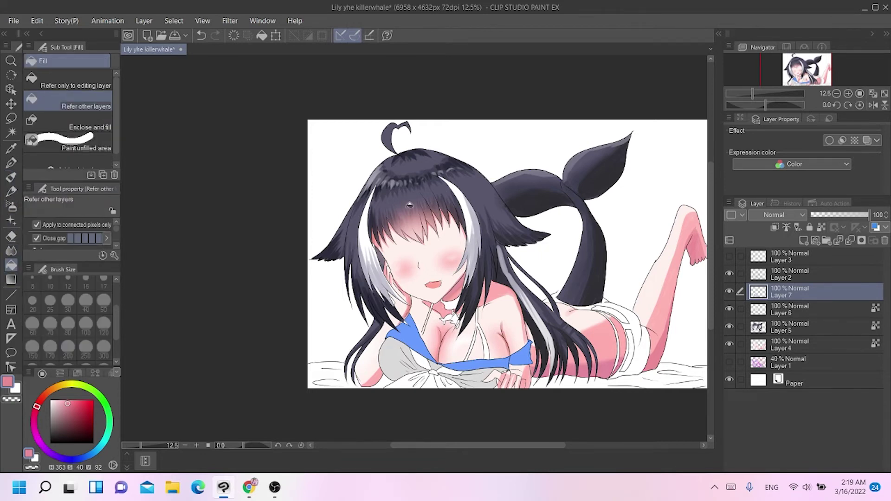
drag(82, 409, 77, 400)
click(416, 385)
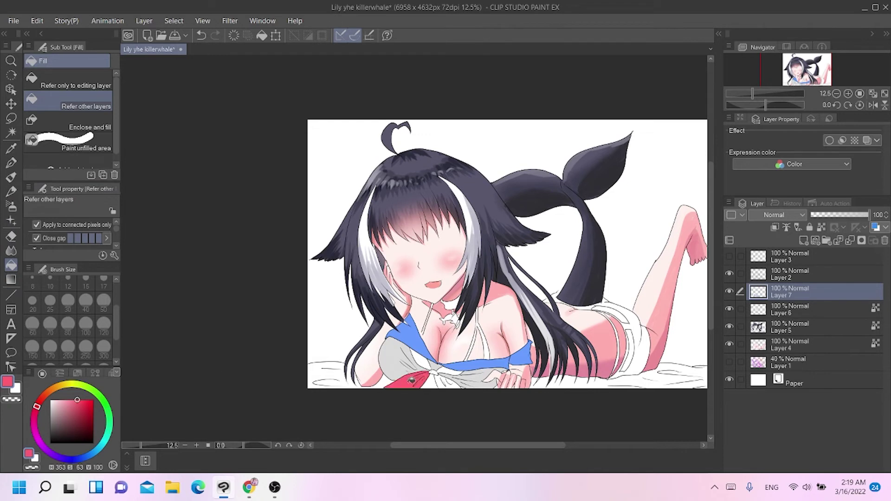
click(429, 369)
click(448, 371)
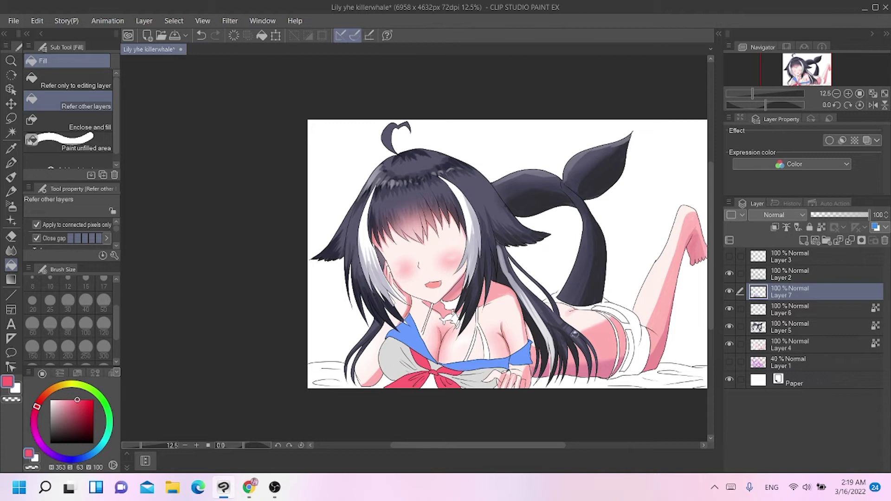
Fill the right-hand bikini straps with violet-blue (H 234, S 55, V 98).
click(75, 459)
click(74, 400)
click(483, 335)
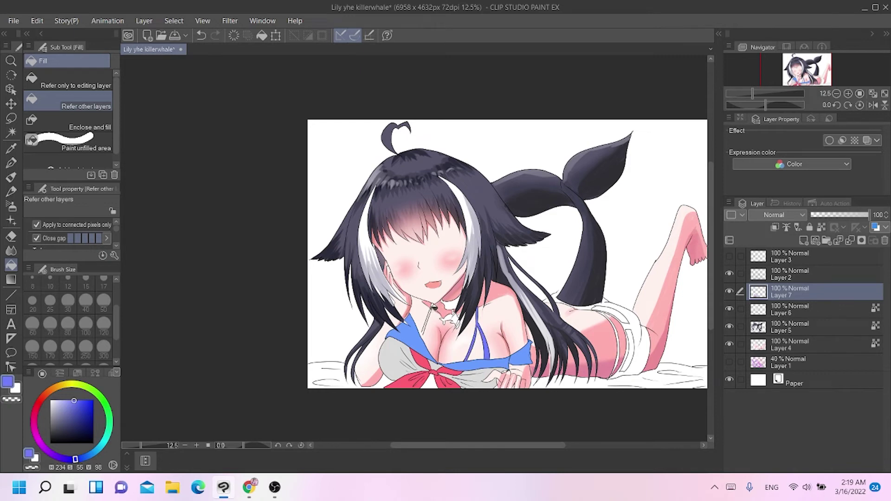
click(431, 311)
scroll(449, 313, up, 4)
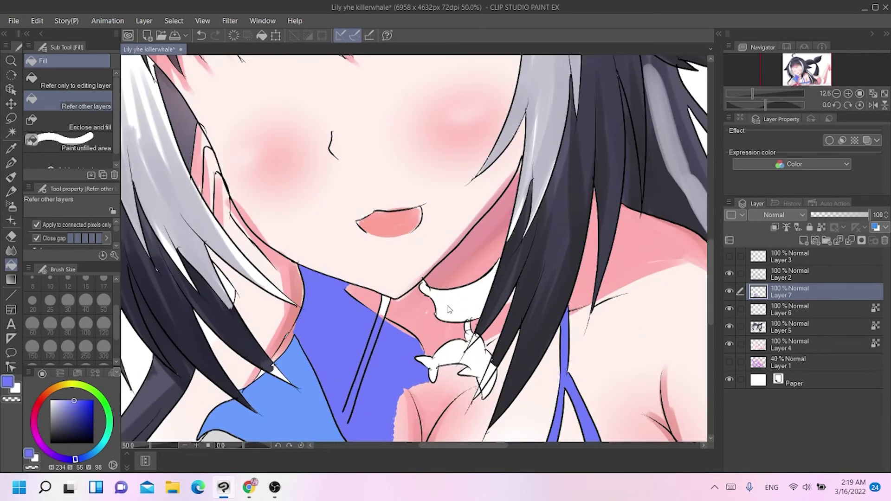
scroll(709, 247, down, 4)
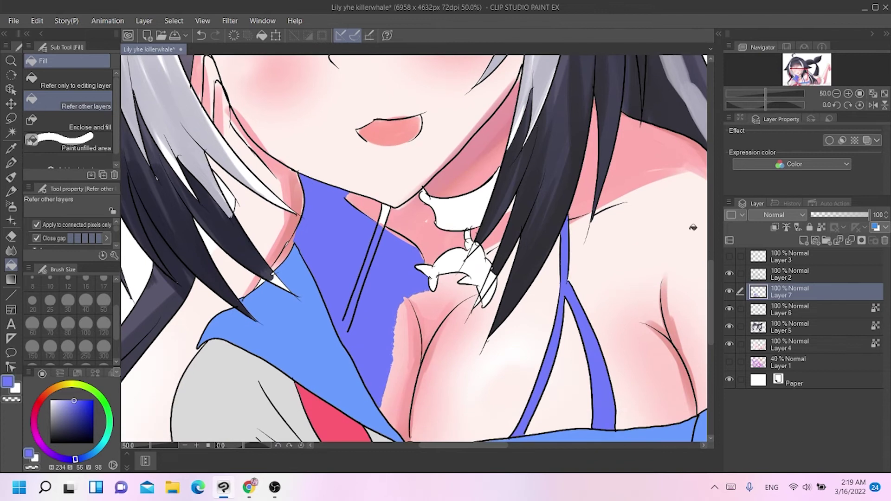
key(ctrl+z)
Undo the violet-blue fill spilled over the neck and try painting the left-hand bikini strap with the Thin Gouache brush at size 80.
click(10, 179)
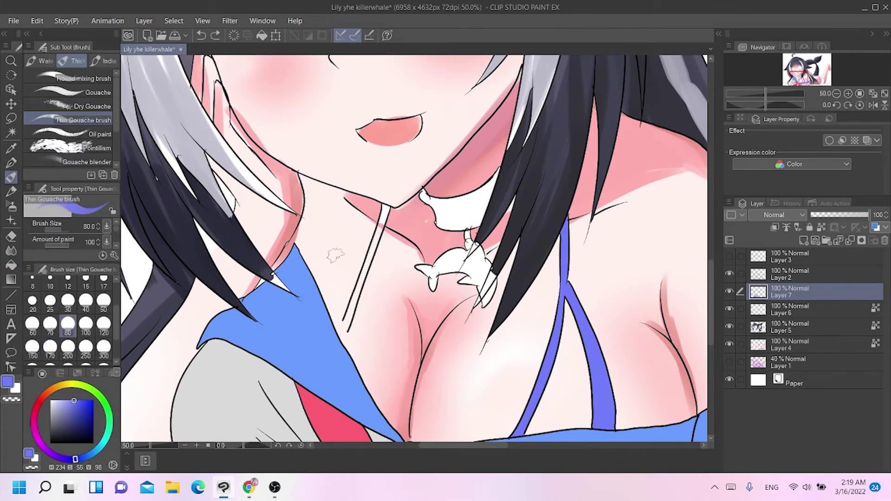
drag(389, 208, 344, 331)
drag(362, 275, 343, 337)
key(ctrl+z)
key(ctrl+z)
key(ctrl+z)
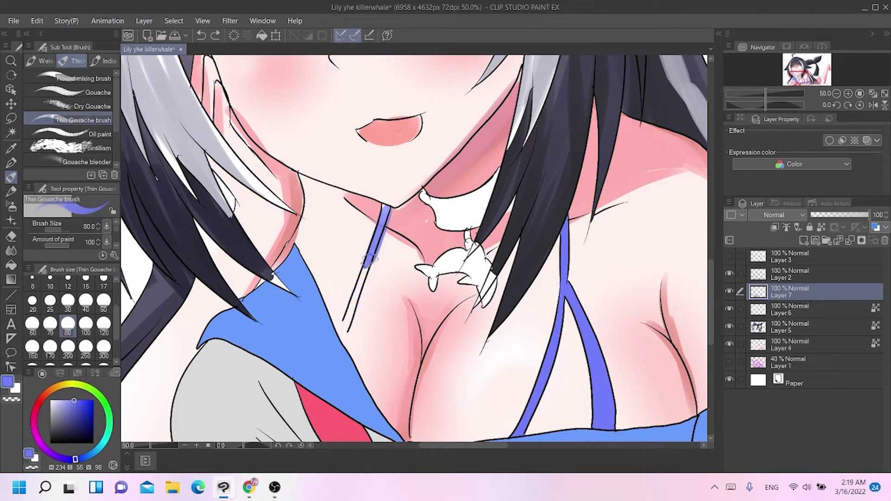
Try to cover the lower part of the left-hand strap with freehand Thin Gouache strokes at size 40.
click(86, 301)
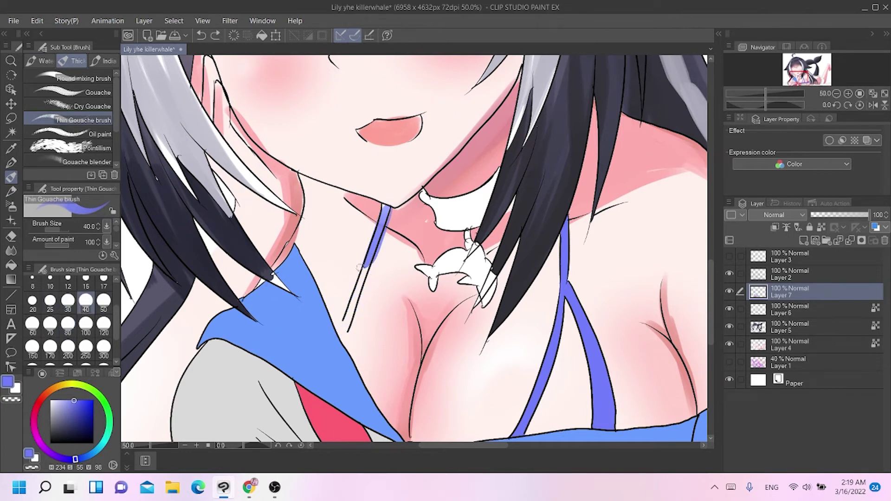
drag(373, 258, 339, 338)
key(ctrl+z)
drag(368, 261, 339, 337)
drag(362, 281, 341, 335)
drag(368, 268, 341, 341)
drag(365, 274, 343, 341)
key(ctrl+z)
key(ctrl+z)
key(ctrl+z)
key(ctrl+z)
Paint the left-hand bikini strap violet-blue with a straight size 40 Thin Gouache stroke from the chin down to the collar.
click(385, 208)
shift+click(343, 333)
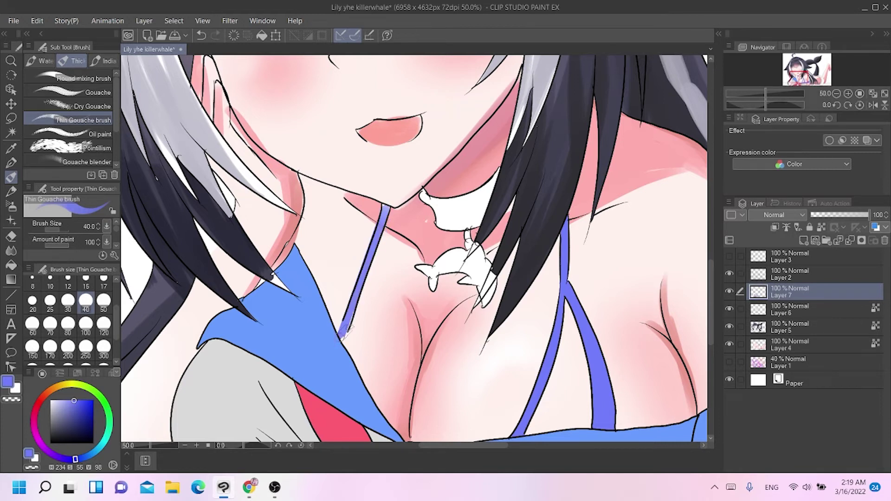
drag(345, 329, 342, 342)
Try filling the neck choker with a muted reddish brown (H 6, S 37, V 74).
scroll(354, 263, down, 2)
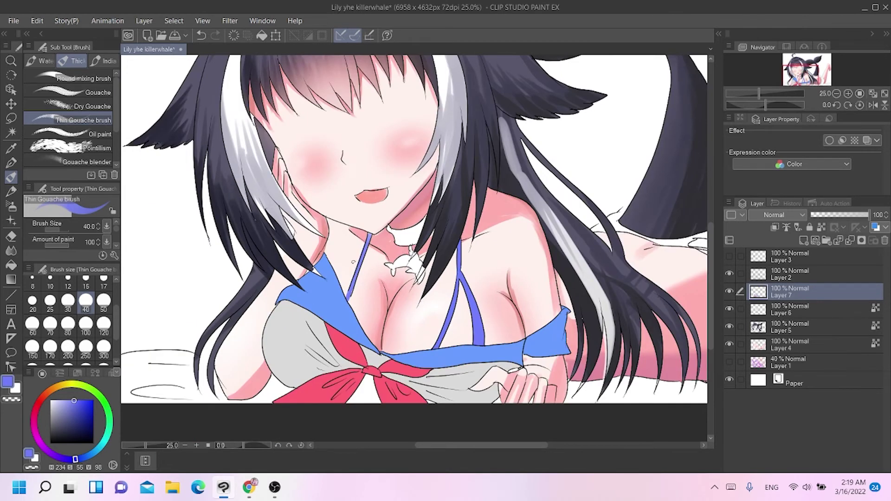
drag(710, 301, 709, 281)
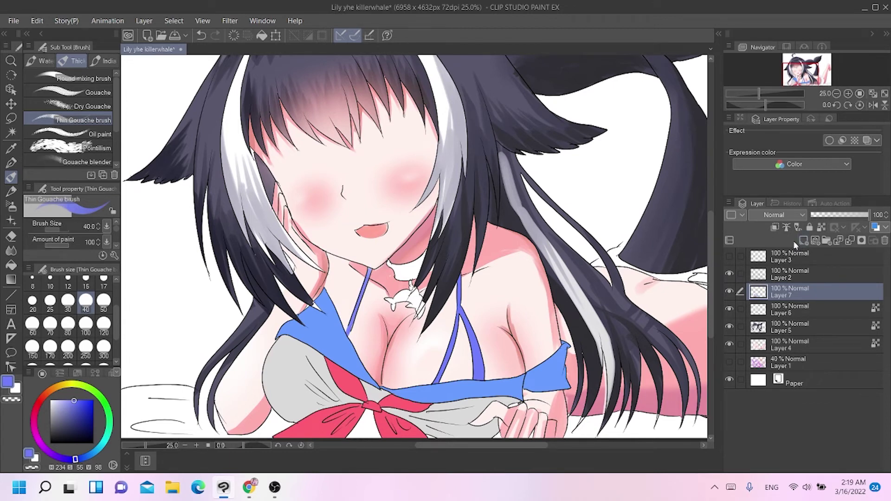
click(44, 395)
mouse_move(73, 401)
mouse_down()
mouse_move(66, 411)
mouse_move(41, 399)
mouse_up()
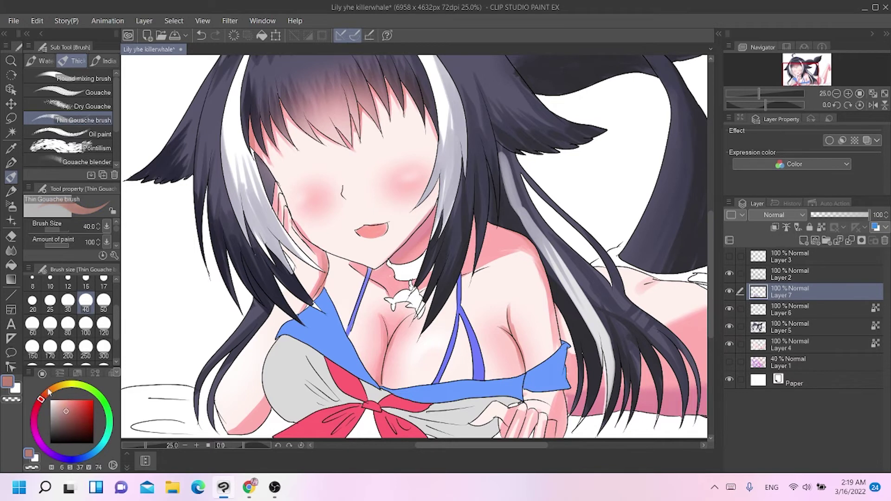
click(12, 265)
click(408, 270)
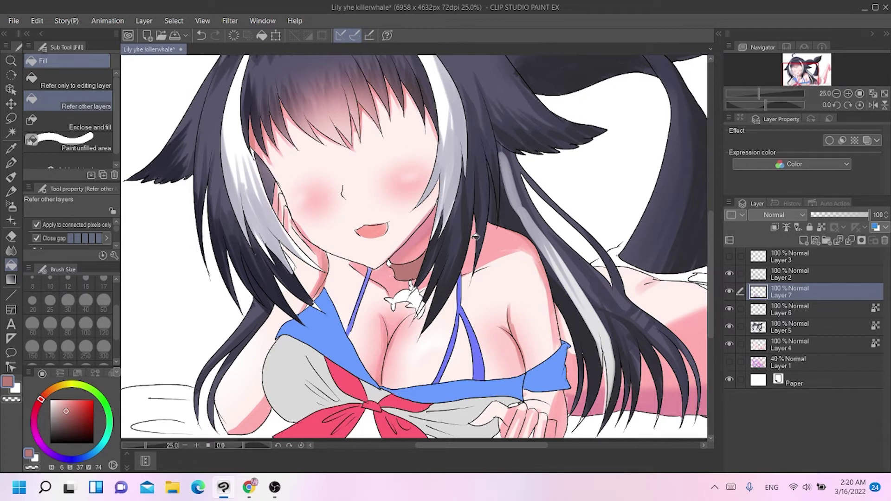
key(ctrl+z)
Fill the whale-shaped choker pendant on Layer 7 with gold (H 42, S 54, V 100).
click(61, 386)
click(74, 399)
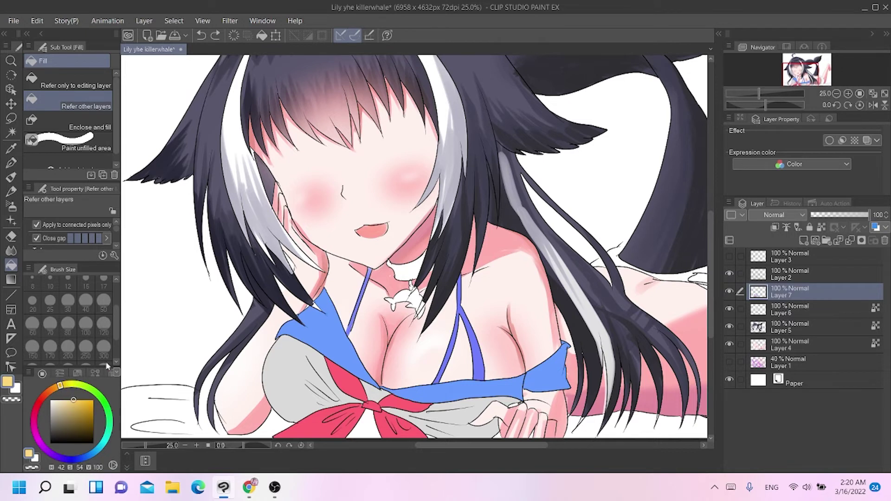
click(395, 299)
click(418, 299)
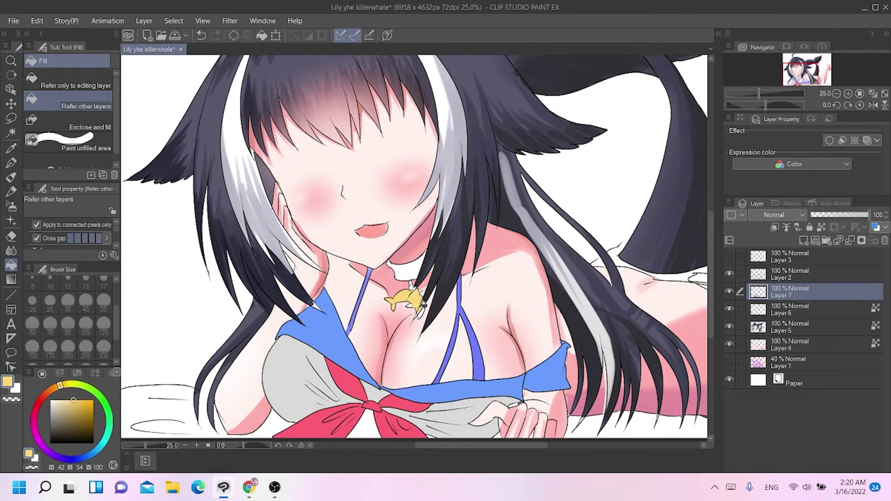
key(ctrl+z)
click(419, 301)
Sample the sailor collar's blue (H 219, S 60, V 100) and fill the neck choker with it on Layer 7.
click(787, 332)
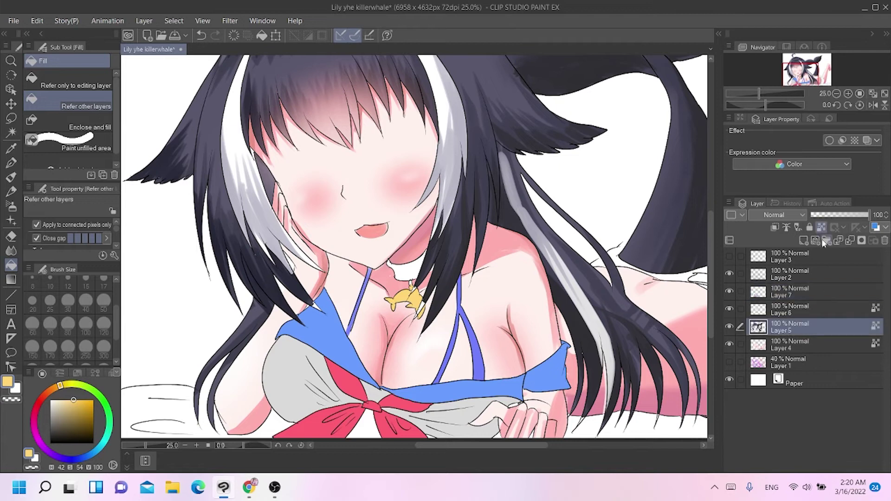
alt+click(316, 300)
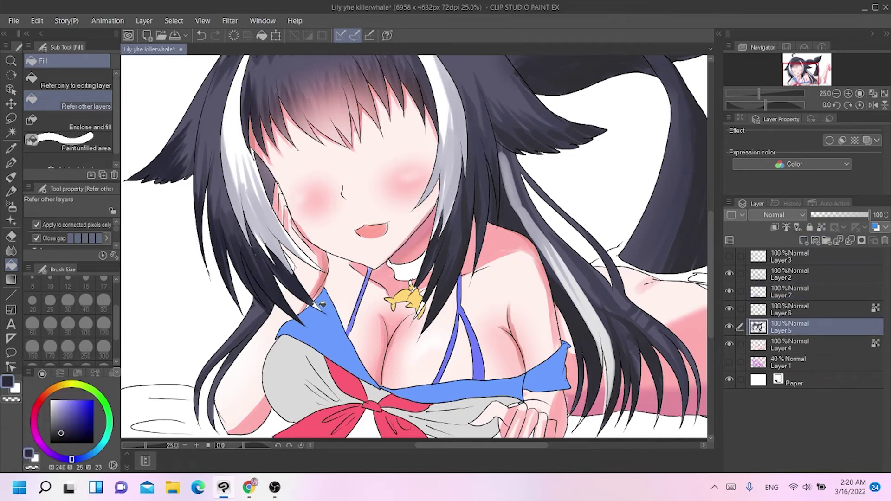
click(731, 291)
click(731, 291)
click(756, 295)
click(79, 400)
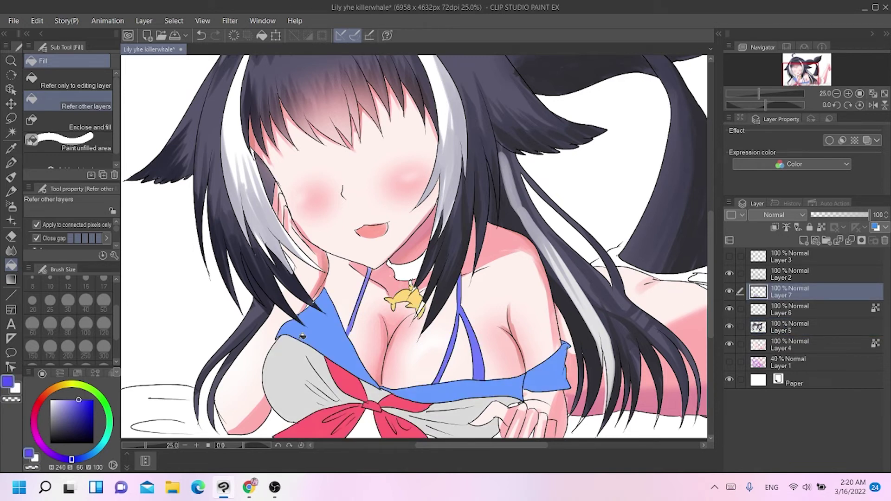
alt+click(313, 328)
click(397, 263)
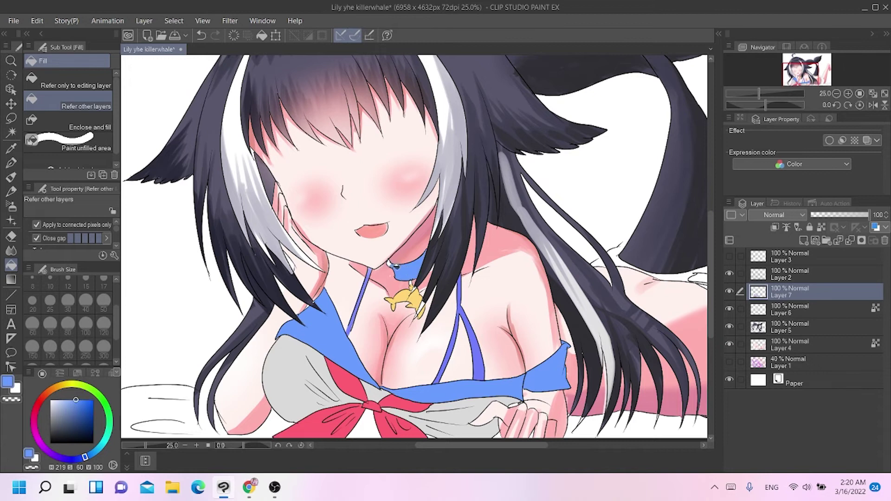
Fill the pendant's ring with its gold, and the white hair gap beside it with sampled dark hair color (H 240, S 14, V 23) on Layer 5.
scroll(400, 240, up, 2)
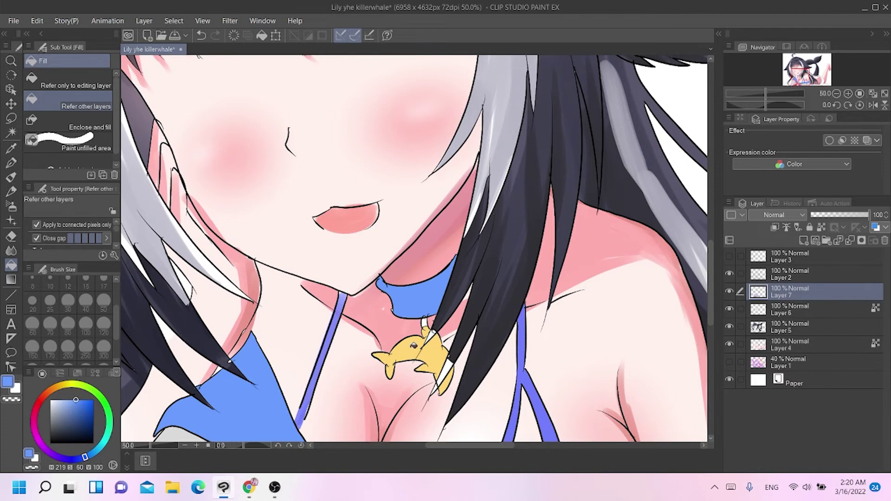
alt+click(414, 346)
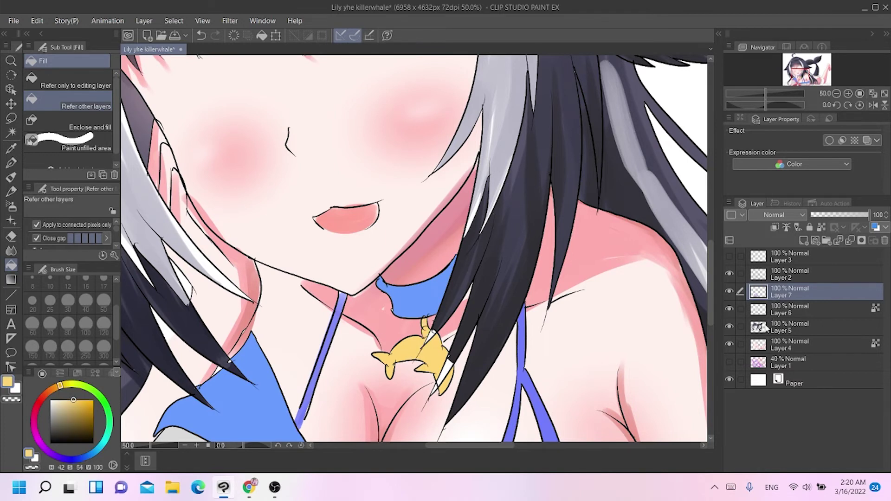
click(766, 327)
alt+click(464, 344)
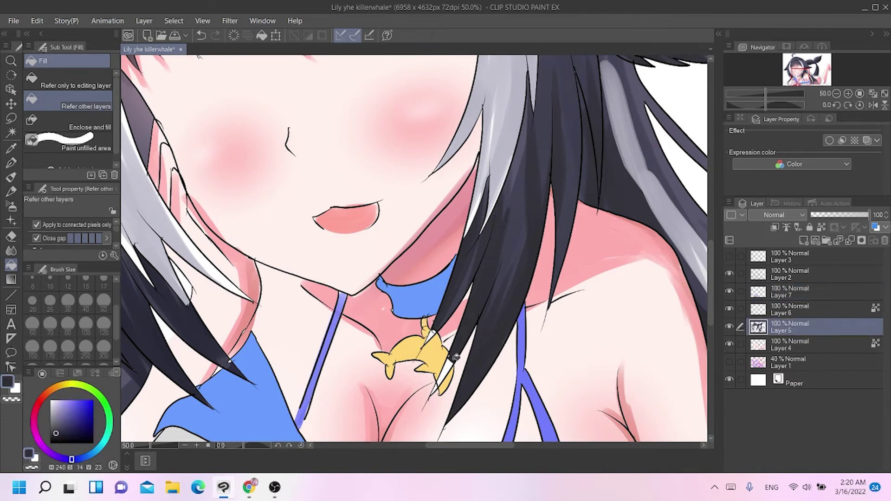
click(448, 368)
Fill the shorts and their waistband below the tail with violet-blue (H 240, S 53, V 81) on Layer 5.
scroll(450, 339, down, 6)
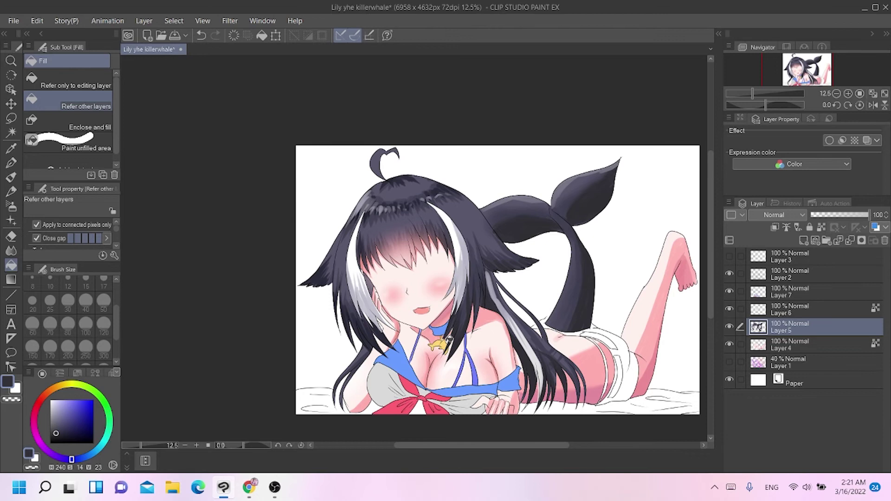
scroll(449, 343, up, 2)
click(73, 408)
drag(471, 446, 514, 452)
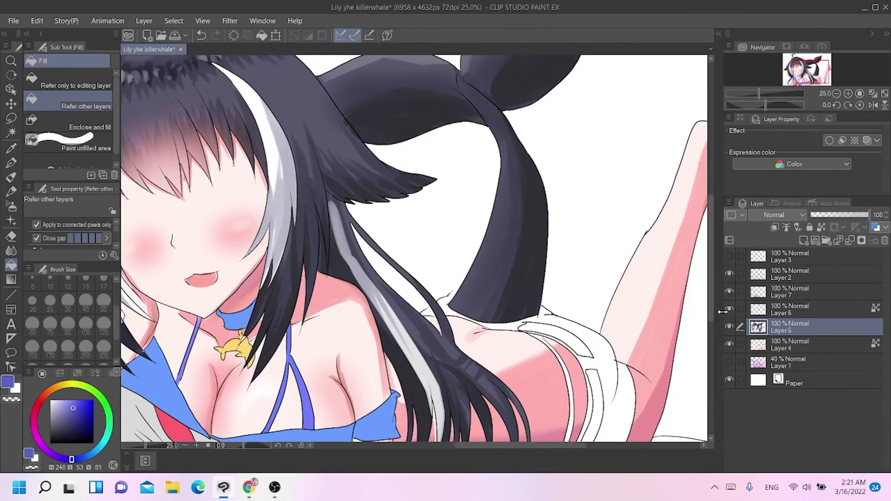
drag(711, 314, 710, 348)
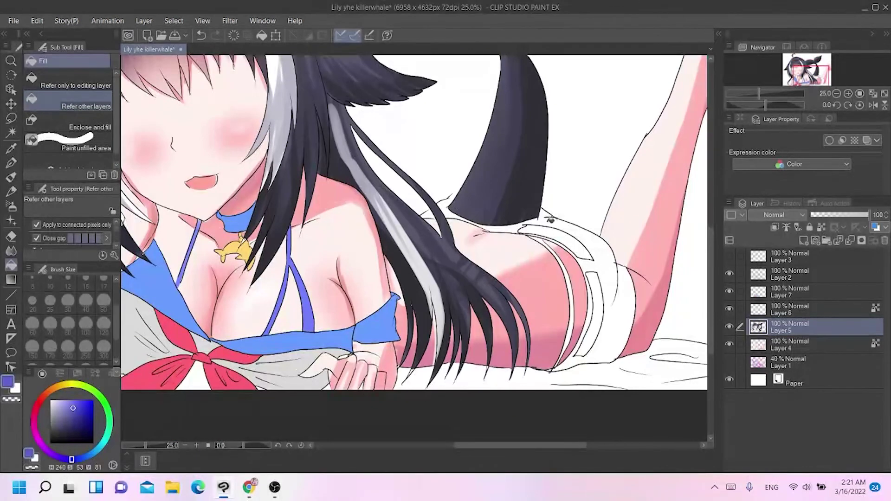
click(547, 221)
click(511, 225)
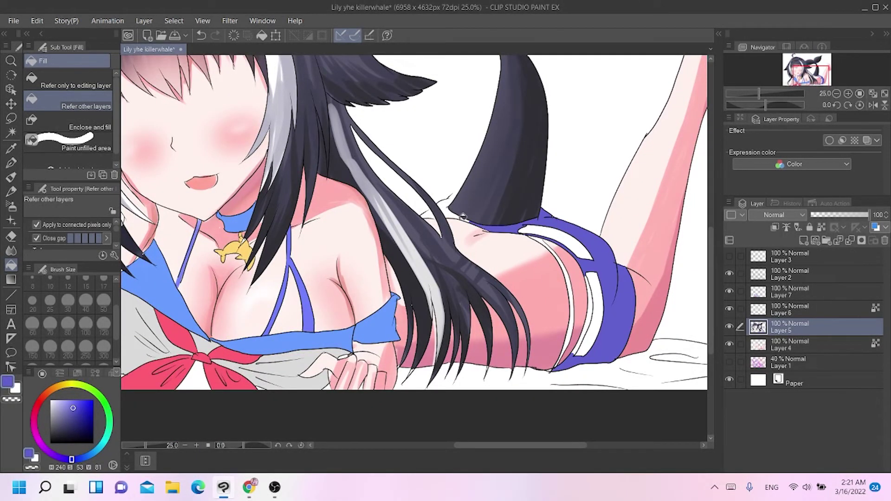
Paint the waistband section between the hair and the tail base violet-blue with size 40 Thin Gouache strokes.
click(11, 177)
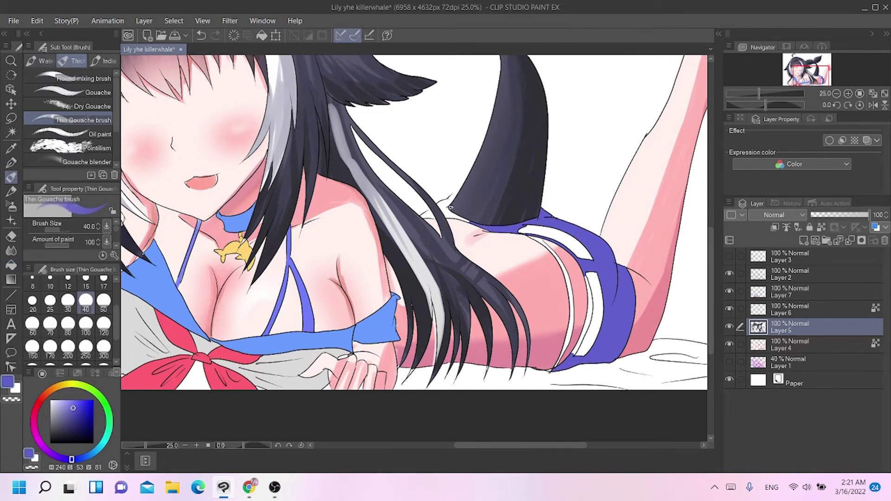
drag(445, 200, 460, 190)
key(ctrl+z)
drag(457, 219, 451, 217)
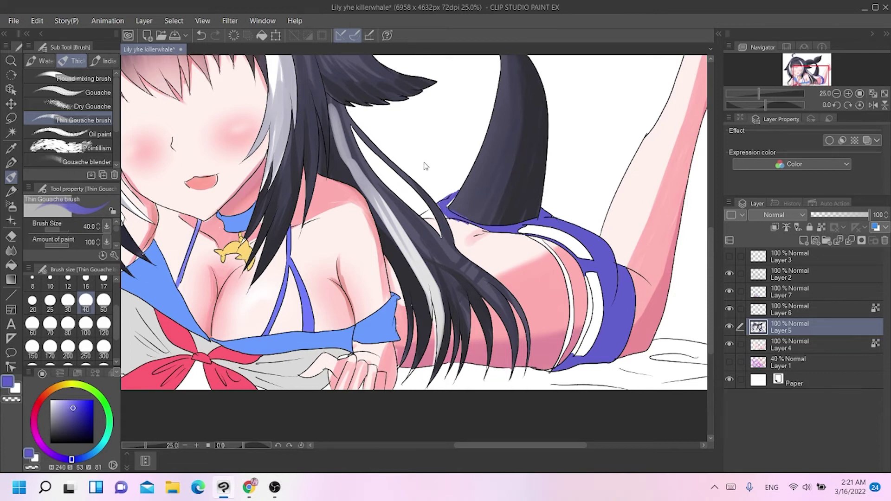
scroll(425, 166, up, 3)
key(ctrl+z)
mouse_move(486, 307)
mouse_down()
mouse_move(541, 326)
mouse_move(494, 300)
mouse_move(485, 286)
mouse_move(493, 275)
mouse_up()
mouse_move(438, 299)
mouse_down()
mouse_move(420, 306)
mouse_move(436, 309)
mouse_move(443, 295)
mouse_move(427, 309)
mouse_move(450, 311)
mouse_move(441, 299)
mouse_up()
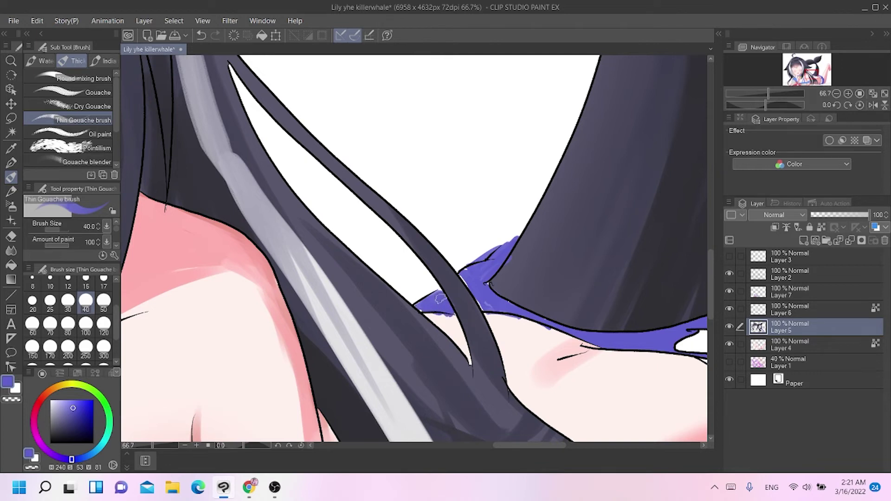
scroll(439, 297, down, 3)
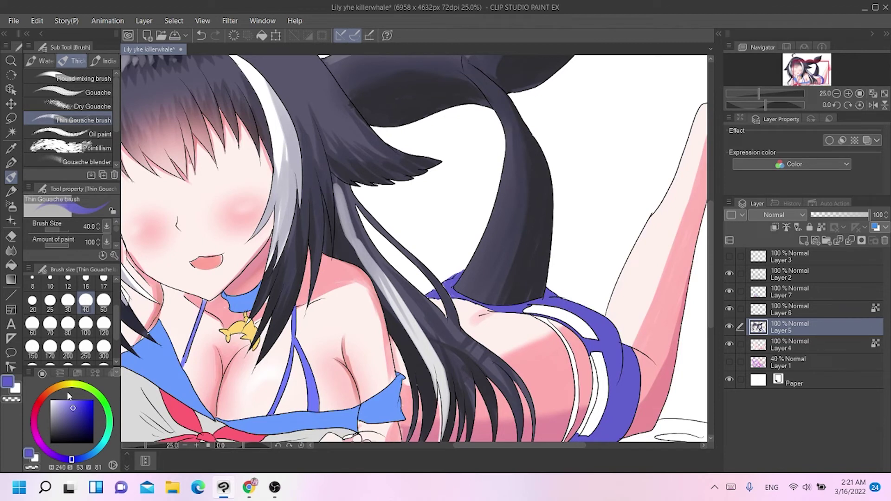
Fill the shorts' side panels and thin hip strap with dark purple (H 266, S 35, V 51), and the remaining strip with the shorts' violet-blue.
click(65, 420)
click(55, 456)
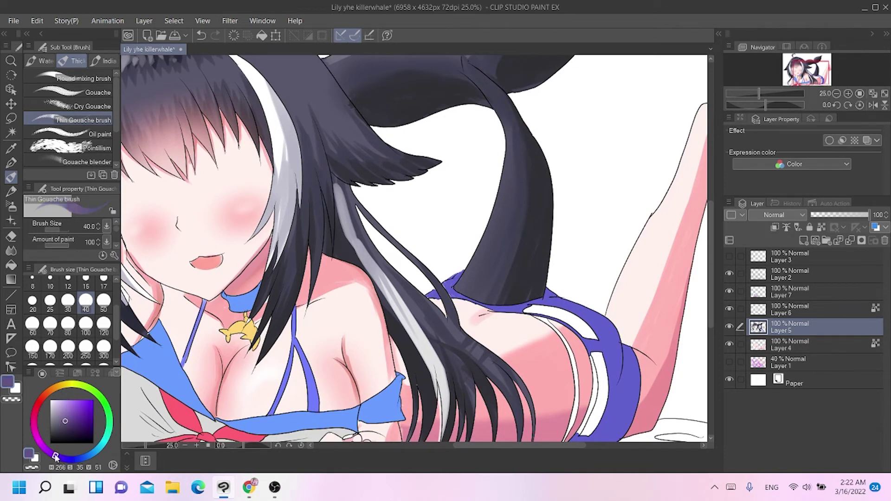
click(11, 265)
click(560, 322)
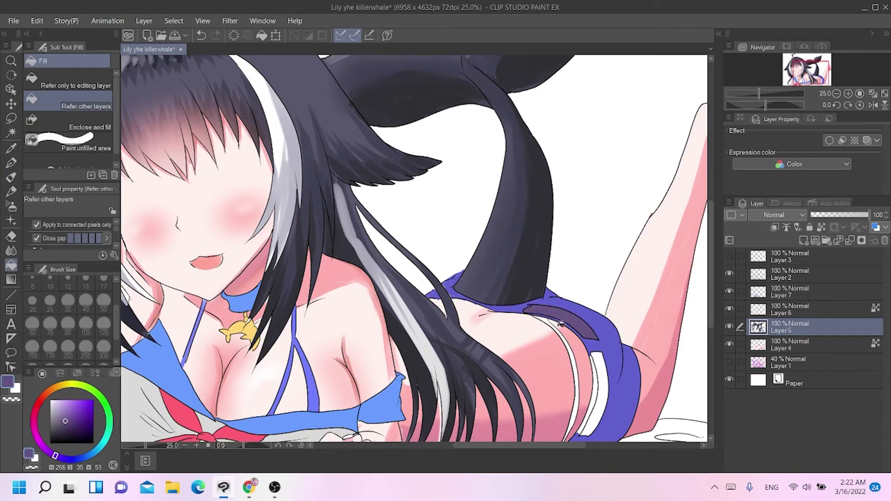
click(549, 325)
click(577, 364)
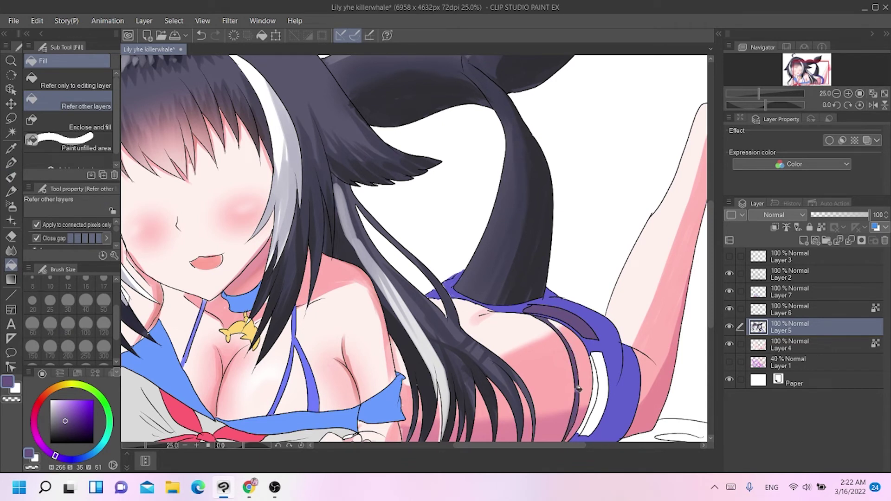
click(600, 374)
alt+click(617, 338)
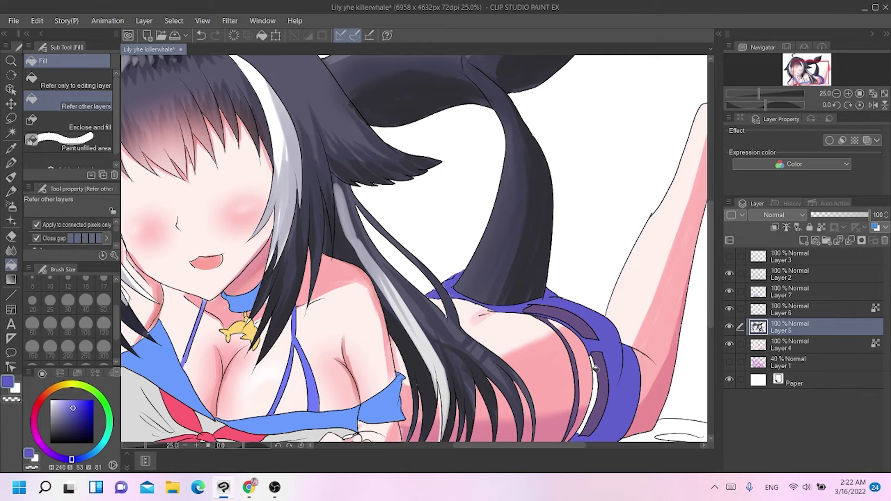
click(596, 382)
Hide Layer 7 and toggle Layer 5's visibility to check which layer holds the shorts' color.
scroll(587, 332, down, 3)
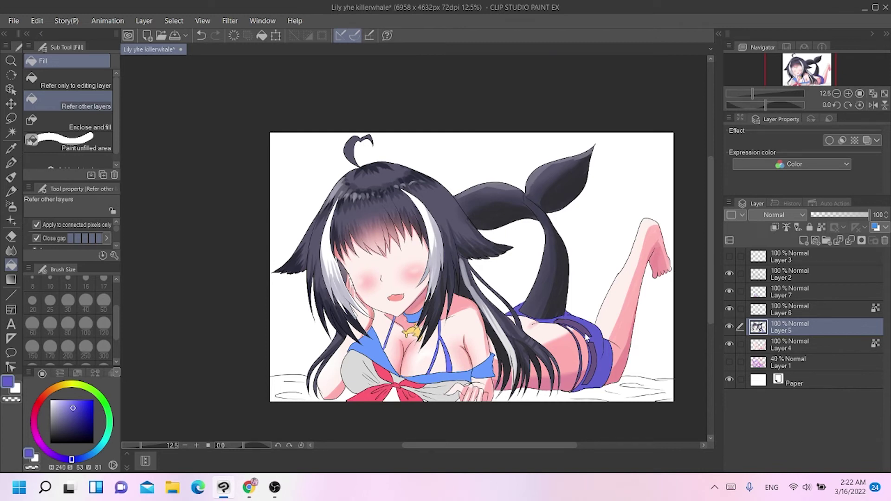
scroll(586, 335, up, 2)
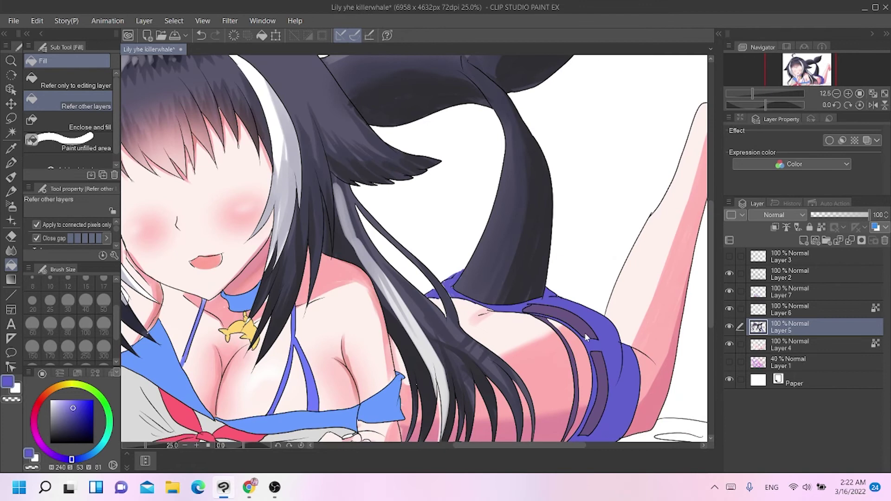
scroll(586, 333, down, 2)
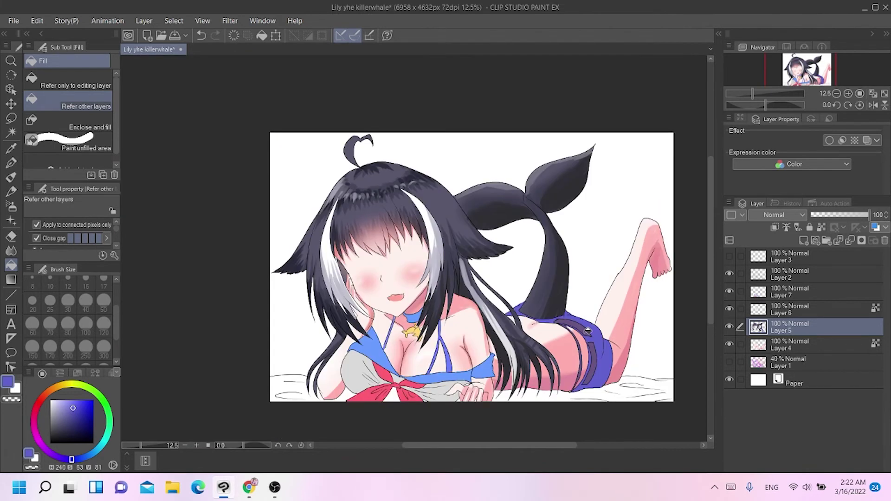
click(730, 290)
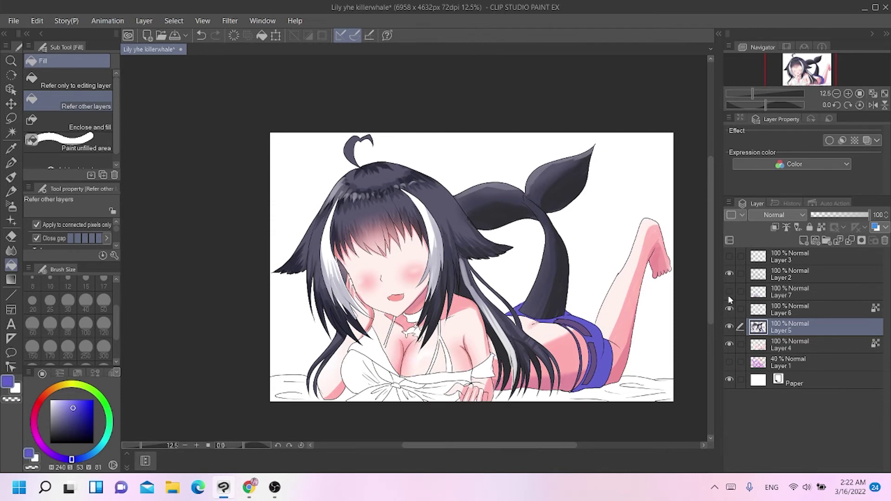
click(729, 327)
click(729, 327)
click(730, 327)
click(730, 328)
click(730, 327)
click(730, 327)
Undo the fills and brush strokes made on the shorts in Layer 5.
key(ctrl+z)
key(ctrl+z)
key(ctrl+z)
key(ctrl+z)
key(ctrl+z)
key(ctrl+z)
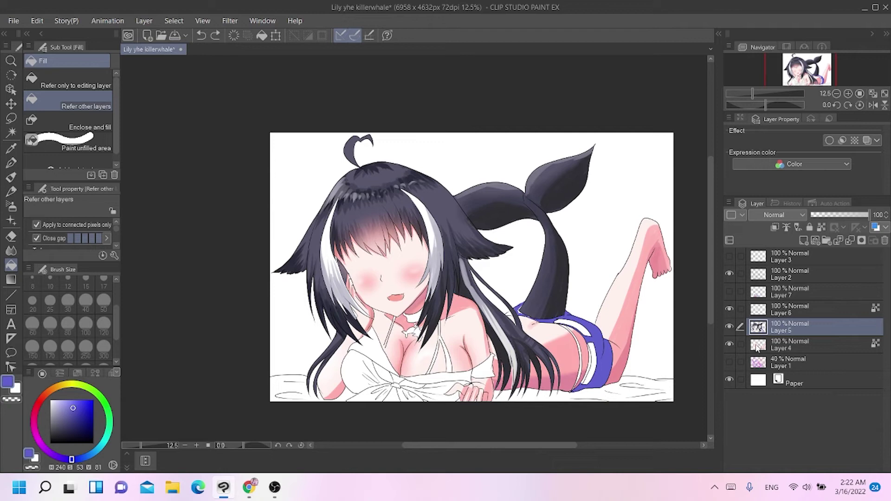
key(ctrl+z)
key(ctrl+z)
key(ctrl+z)
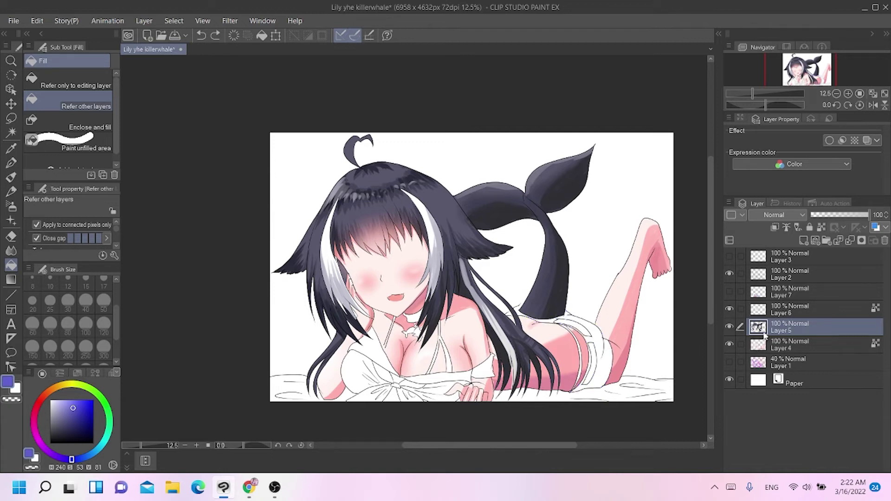
Show and select Layer 7, and fill the shorts' body and the waistband section beside the hair with violet-blue (H 240, S 53, V 81).
click(729, 292)
click(728, 291)
click(729, 292)
click(768, 294)
click(611, 355)
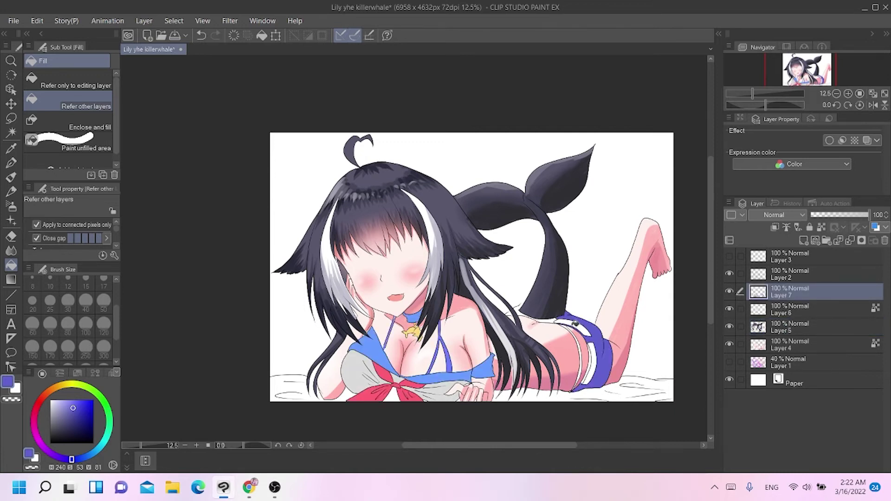
click(512, 311)
Fill the shorts' curved side panels with muted gray-violet (H 240, S 20, V 50).
click(58, 422)
click(579, 326)
click(580, 348)
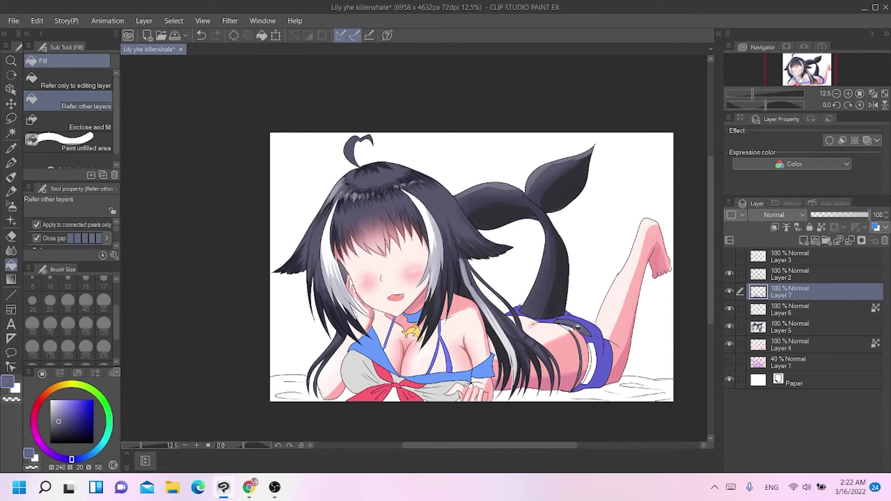
click(569, 324)
key(ctrl+z)
click(568, 325)
click(592, 352)
Fill the remaining lower areas of the shorts' side, using the shorts' violet-blue for the strip and gray-violet for the panel.
alt+click(602, 368)
key(ctrl+z)
click(595, 363)
key(ctrl+z)
click(596, 358)
key(ctrl+z)
click(594, 361)
key(ctrl+z)
click(589, 375)
key(ctrl+z)
click(592, 366)
alt+click(584, 329)
click(593, 362)
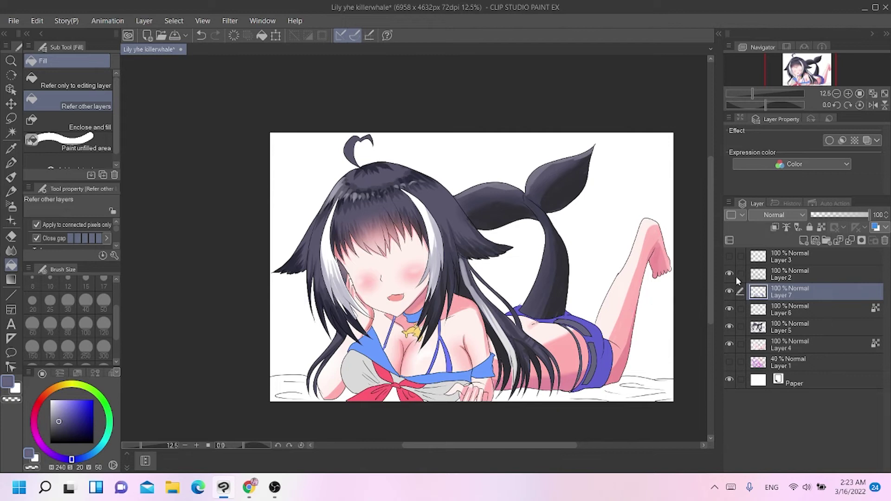
Lock Layer 7's transparent pixels and select the gray shirt fabric on both sides of the red ribbon.
click(800, 240)
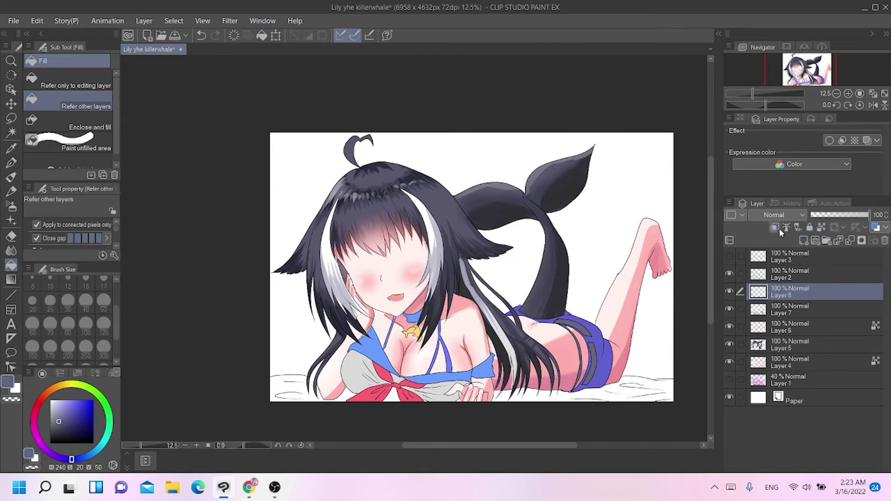
key(ctrl+z)
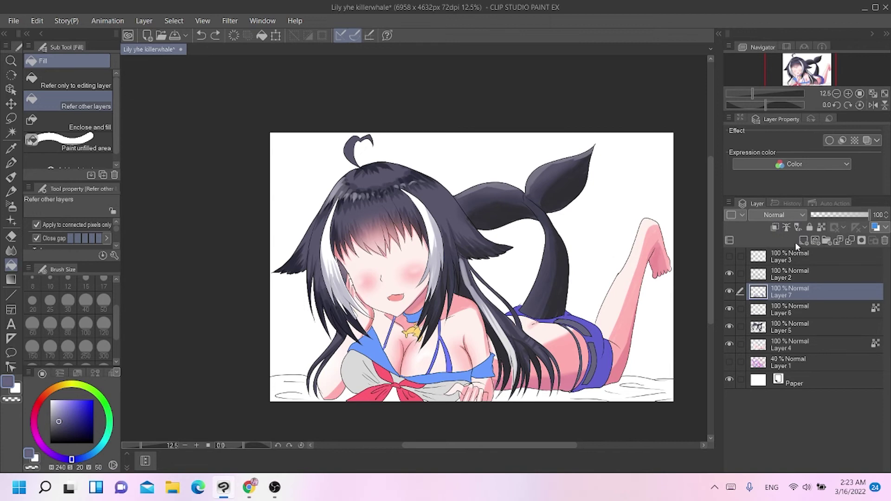
click(821, 227)
click(11, 132)
click(359, 374)
shift+click(439, 395)
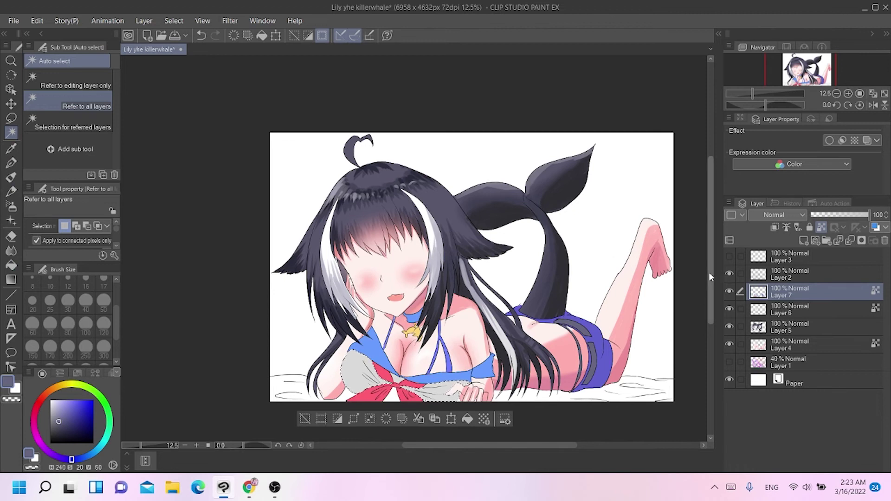
drag(708, 272, 703, 296)
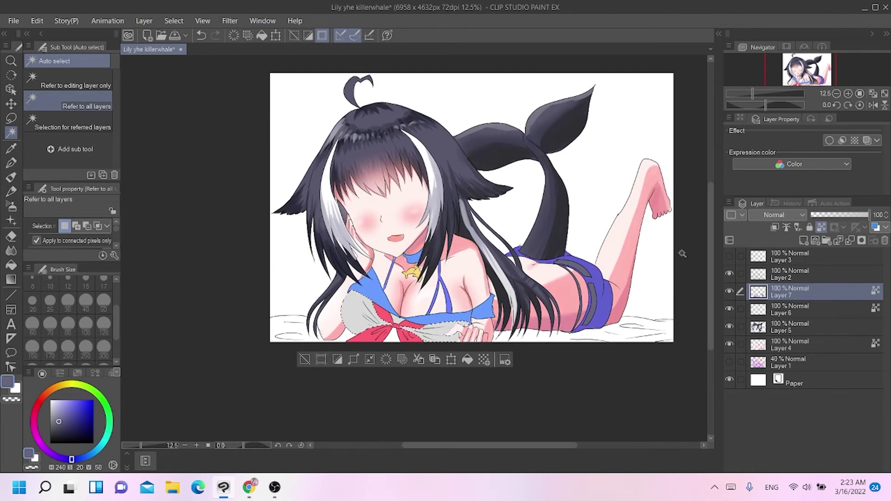
Shade the shirt's folds with size 200 Thin Gouache strokes in dark violet-blue (H 240, S 50, V 56), soften them with gray, and deselect.
click(11, 177)
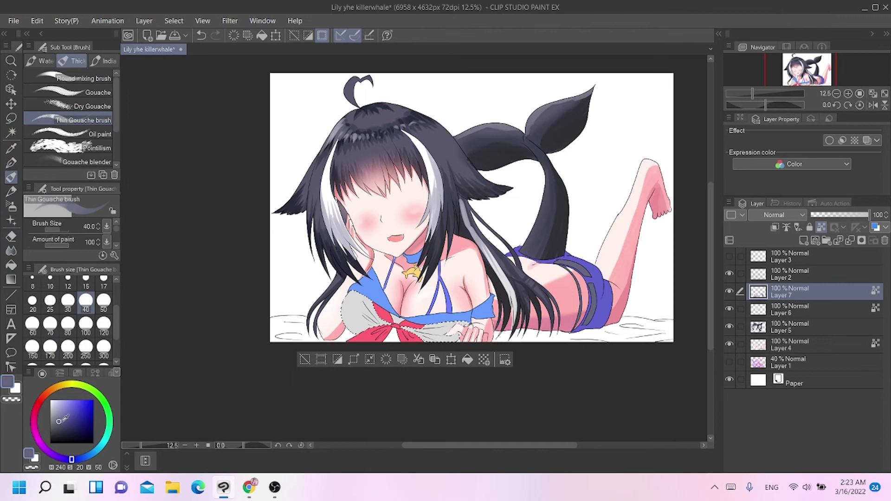
click(72, 419)
click(68, 346)
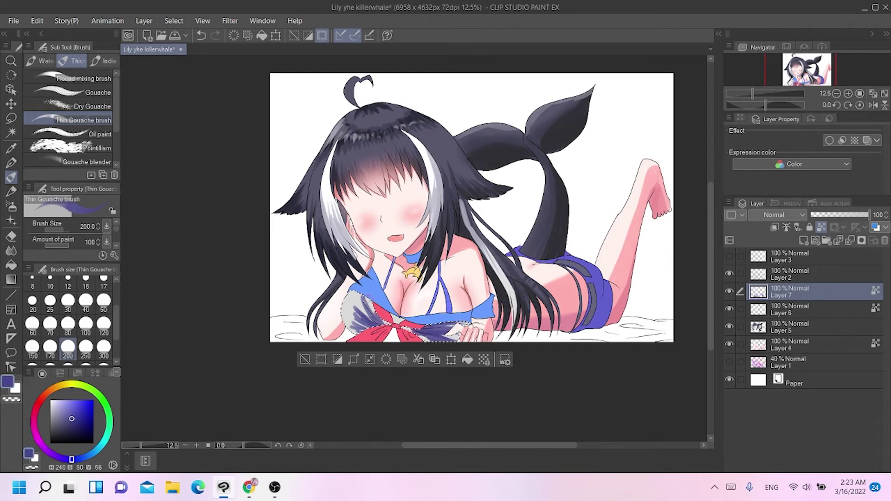
alt+click(344, 308)
drag(52, 407, 39, 415)
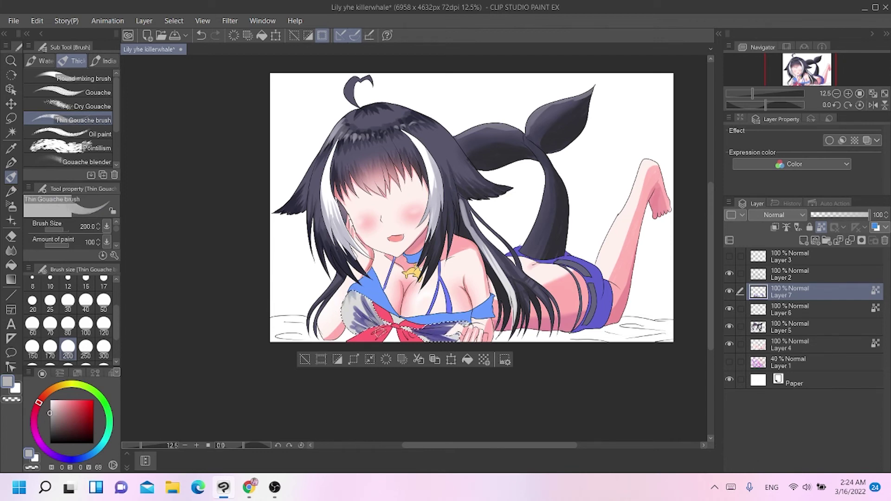
mouse_move(430, 327)
mouse_down()
mouse_move(439, 335)
mouse_move(429, 339)
mouse_up()
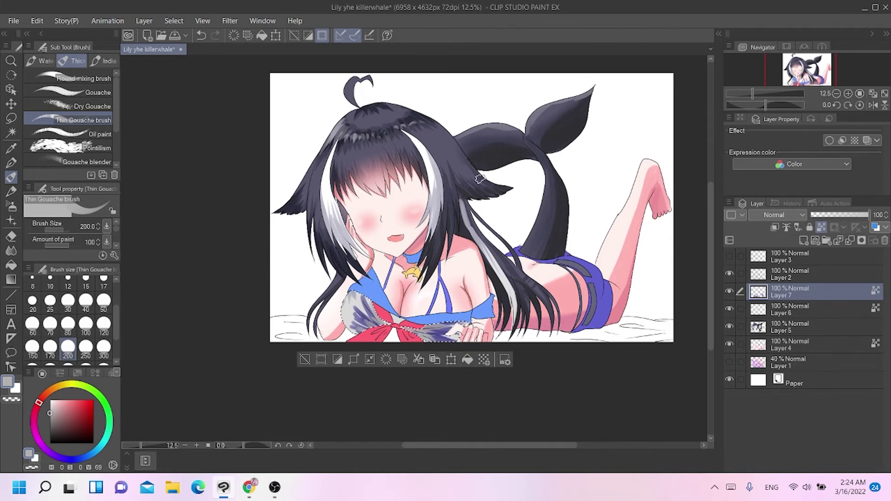
click(304, 360)
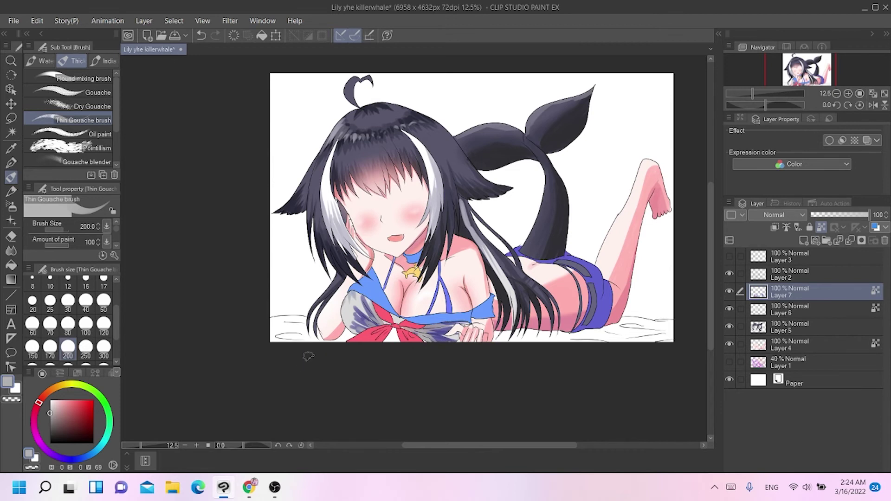
Select the ribbon's red areas, shade them with dark red (H 0, S 55, V 53) Thin Gouache strokes, and deselect.
click(11, 132)
click(387, 327)
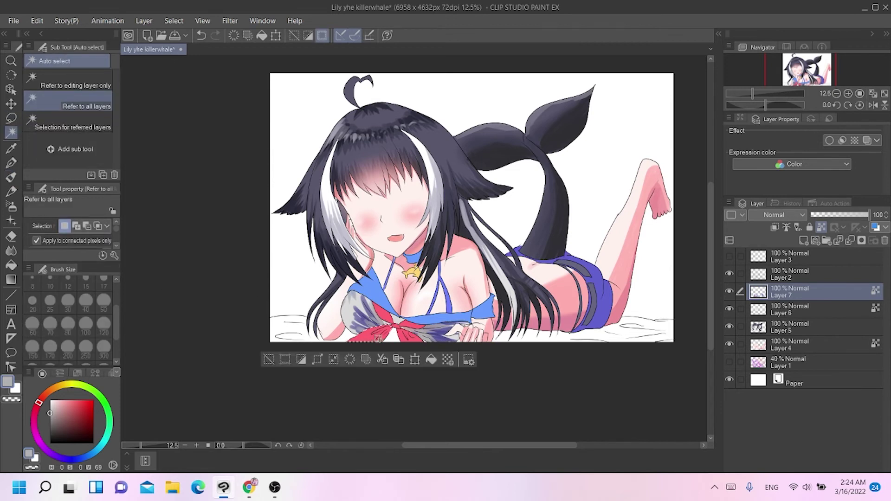
drag(387, 327, 411, 335)
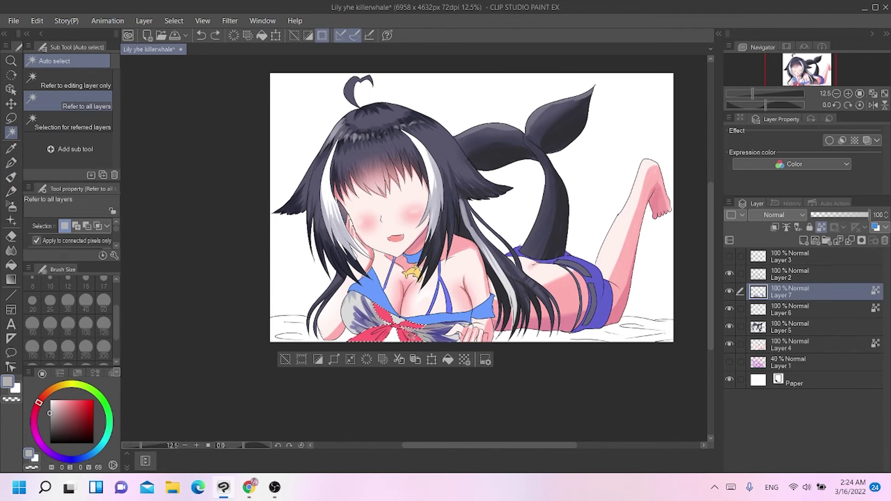
click(11, 177)
click(74, 420)
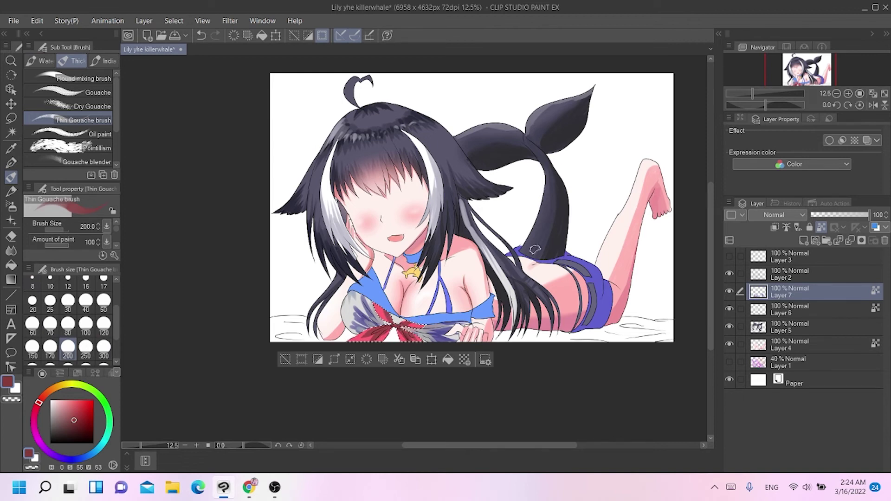
click(285, 359)
Select the blue sailor collar and sleeve band, shade their folds with violet-blue (H 239, S 61, V 72) Thin Gouache strokes, and deselect.
click(7, 137)
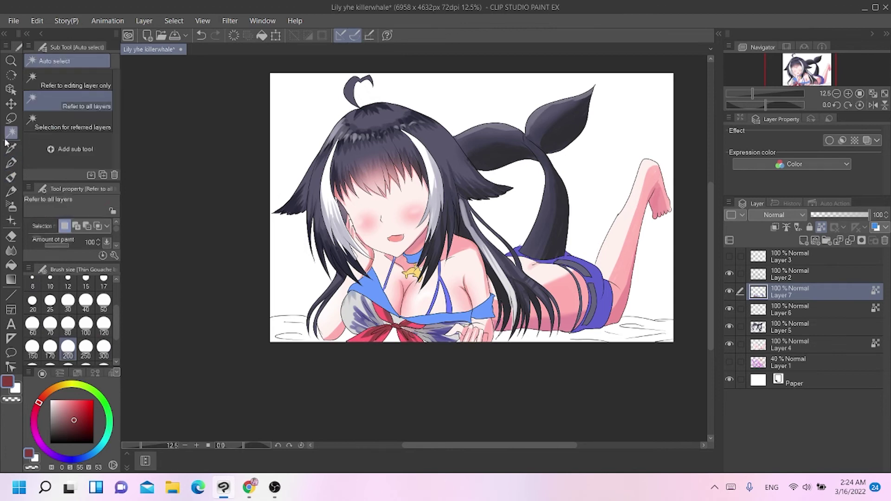
click(375, 293)
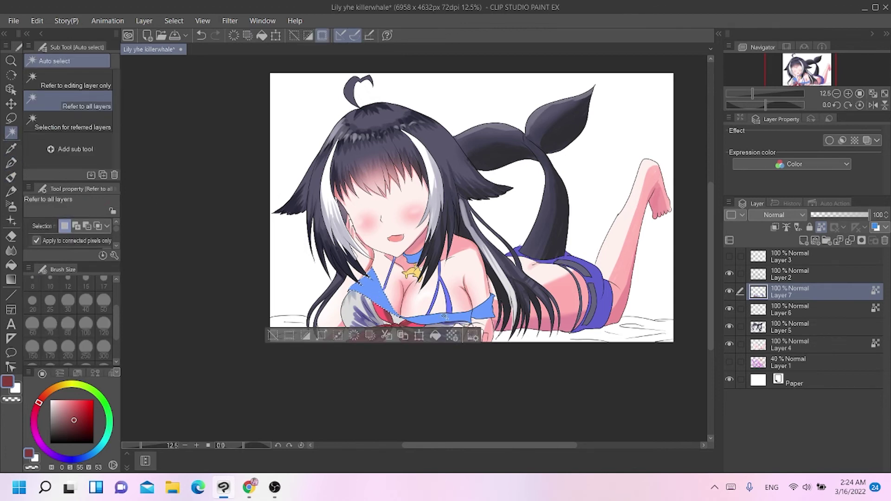
shift+click(443, 317)
shift+click(486, 313)
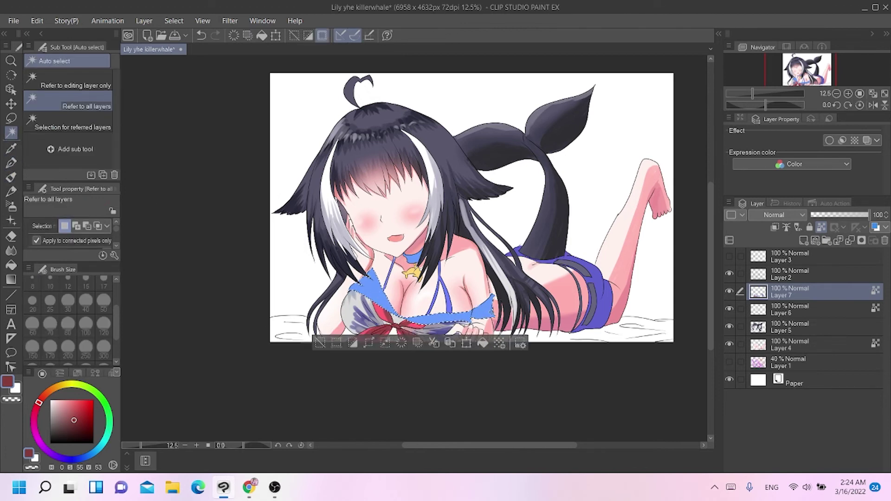
click(11, 176)
alt+click(356, 282)
drag(77, 400, 76, 411)
click(72, 459)
drag(354, 285, 380, 279)
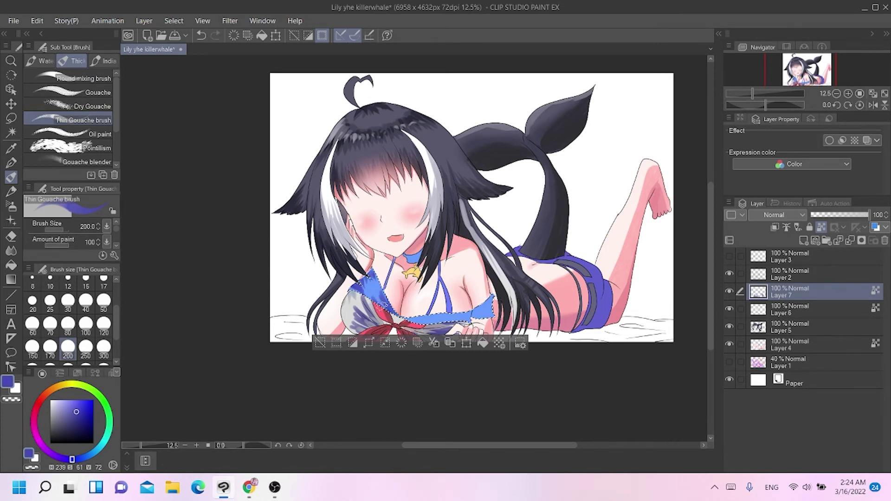
key(ctrl+z)
mouse_move(389, 321)
mouse_down()
mouse_move(469, 310)
mouse_move(463, 328)
mouse_move(474, 333)
mouse_move(492, 297)
mouse_move(478, 302)
mouse_up()
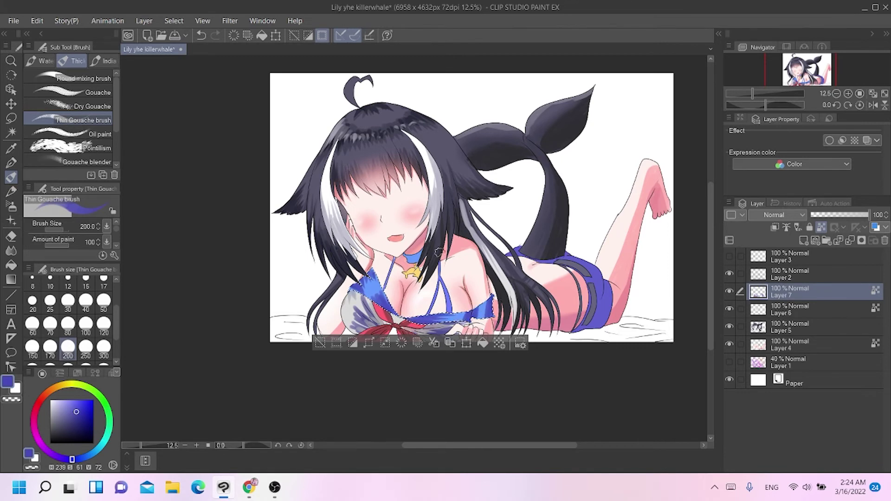
click(333, 344)
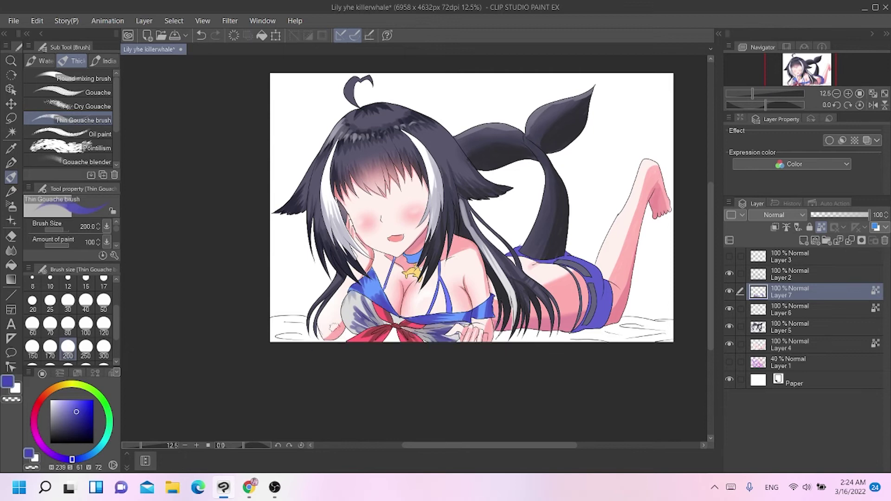
Select the shorts' violet-blue area, shade it with dark blue (H 240, S 51, V 49) Thin Gouache strokes, and deselect.
click(11, 132)
click(610, 293)
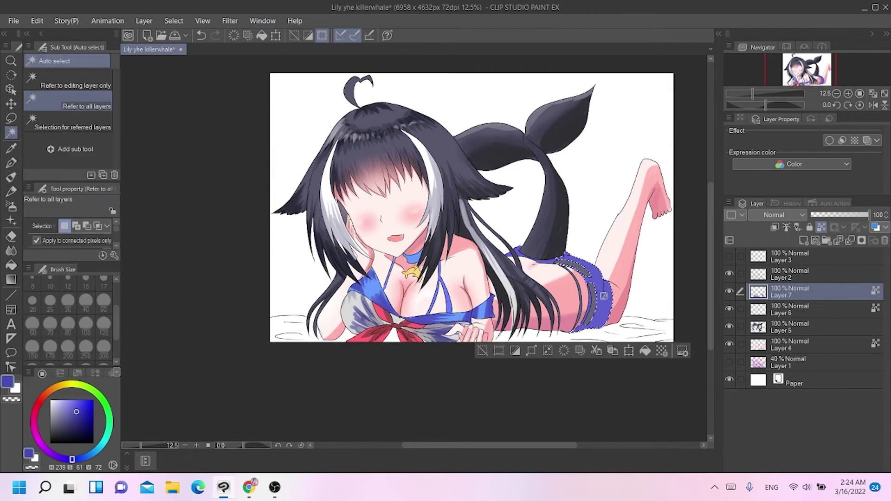
key(b)
alt+click(607, 311)
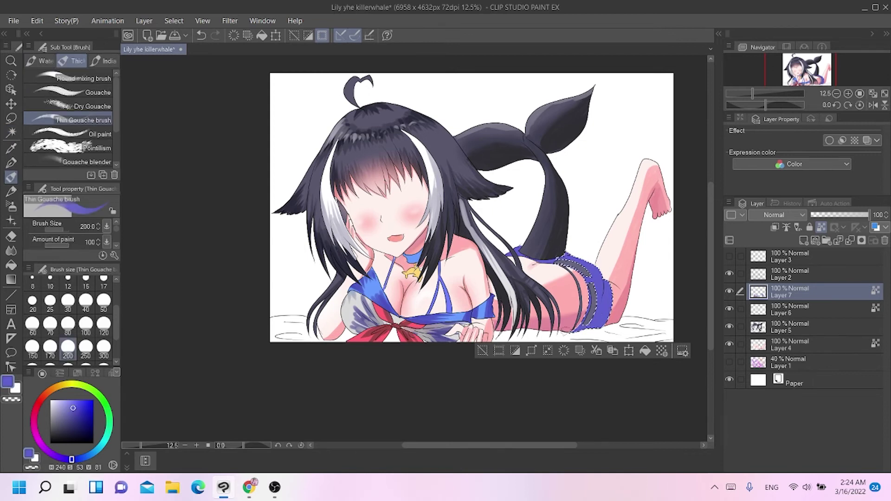
drag(76, 409, 72, 421)
mouse_move(586, 326)
mouse_down()
mouse_move(605, 319)
mouse_move(567, 331)
mouse_move(605, 326)
mouse_move(571, 312)
mouse_move(606, 295)
mouse_move(607, 312)
mouse_move(587, 329)
mouse_move(567, 317)
mouse_move(607, 291)
mouse_move(581, 298)
mouse_move(593, 288)
mouse_move(580, 277)
mouse_move(606, 276)
mouse_move(587, 274)
mouse_move(580, 306)
mouse_up()
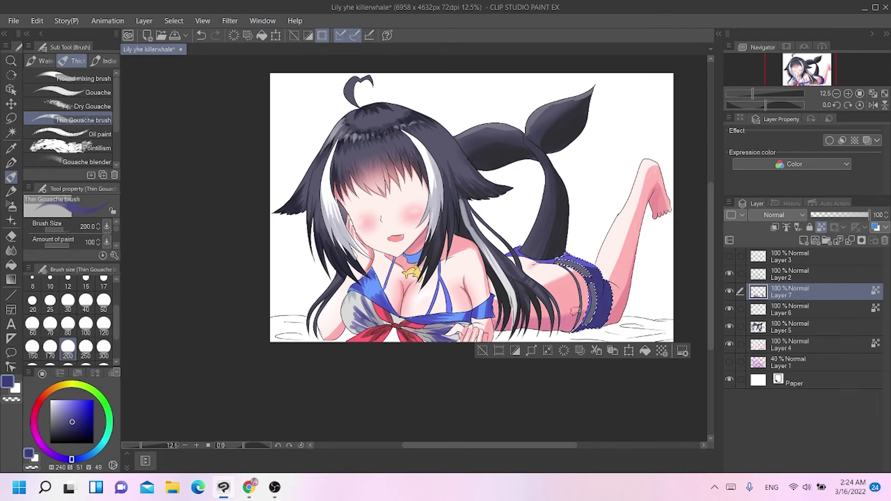
click(482, 351)
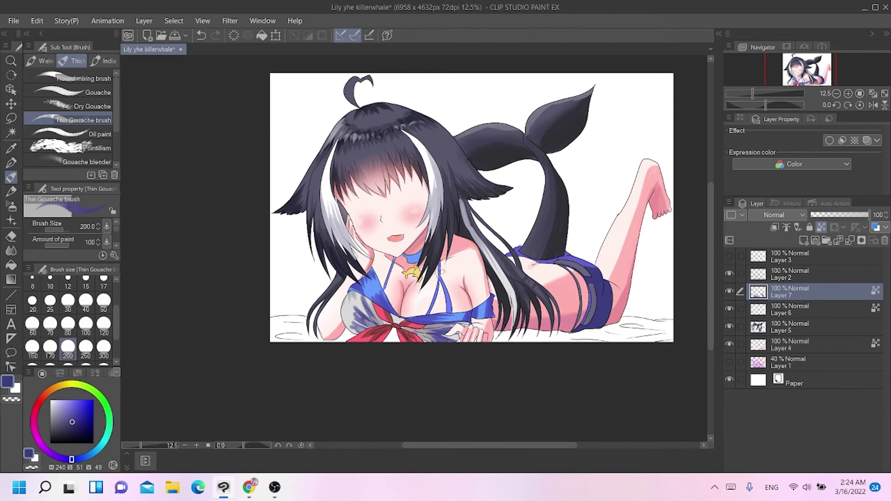
Select the blue choker, shade it with the collar's sampled shadow color (H 234, S 60, V 78), and deselect.
click(11, 263)
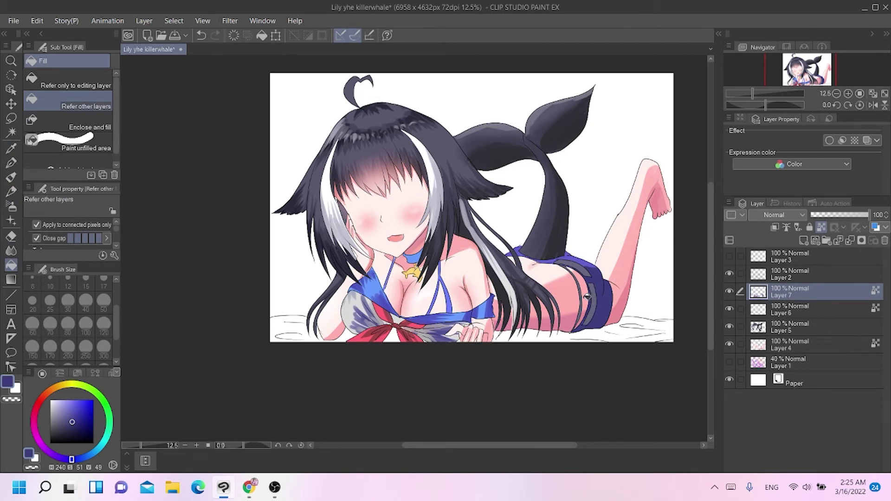
click(11, 133)
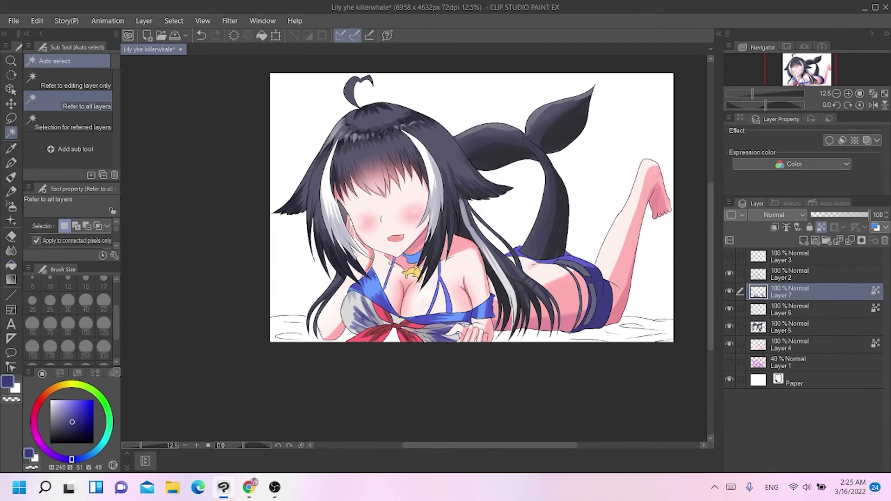
click(412, 260)
click(11, 177)
alt+click(421, 320)
alt+click(420, 321)
drag(423, 255, 414, 260)
key(ctrl+z)
alt+click(422, 319)
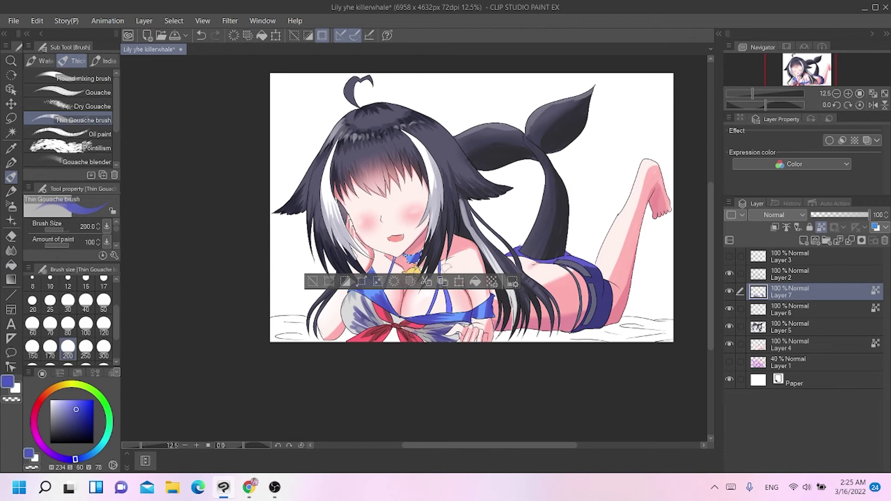
click(312, 281)
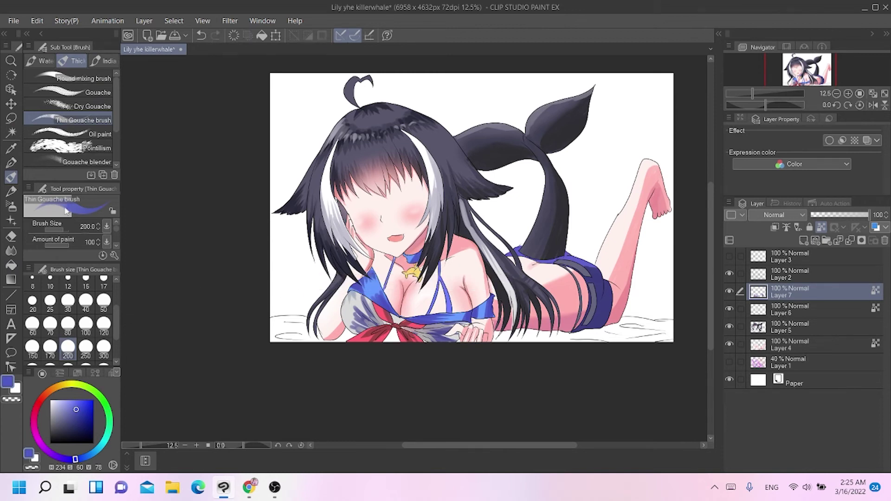
Select the yellow pendant's areas, shade them with tan (H 36, S 46, V 76) Thin Gouache strokes at brush size 170, and deselect.
click(11, 132)
scroll(370, 236, up, 4)
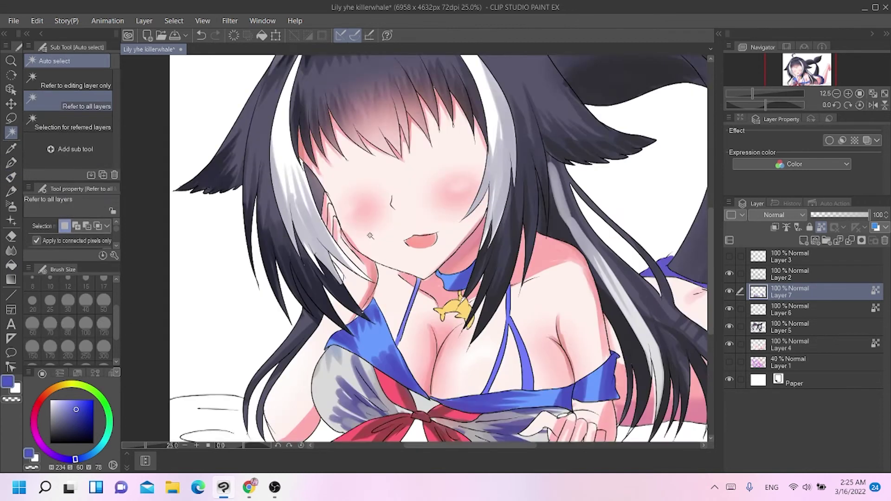
scroll(710, 284, down, 2)
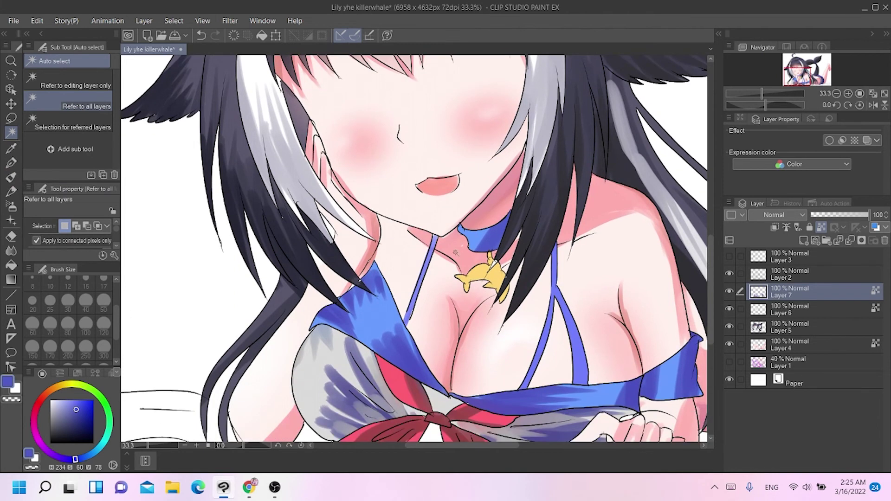
click(478, 276)
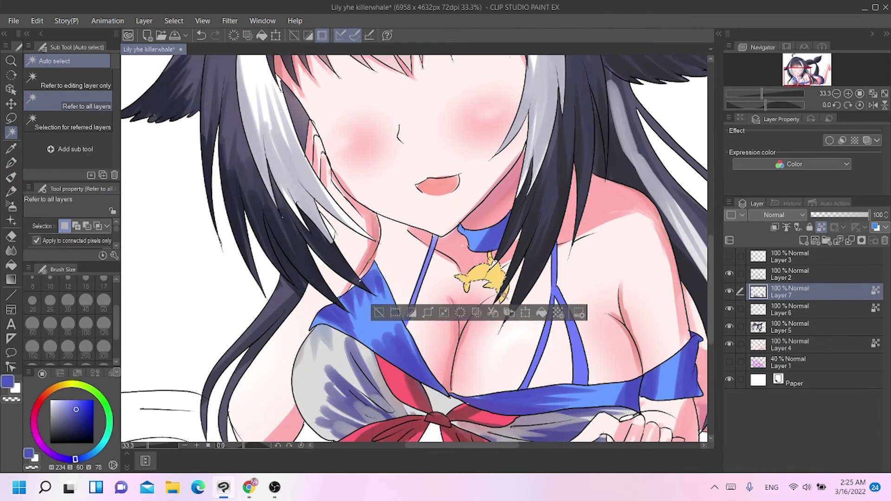
shift+click(502, 295)
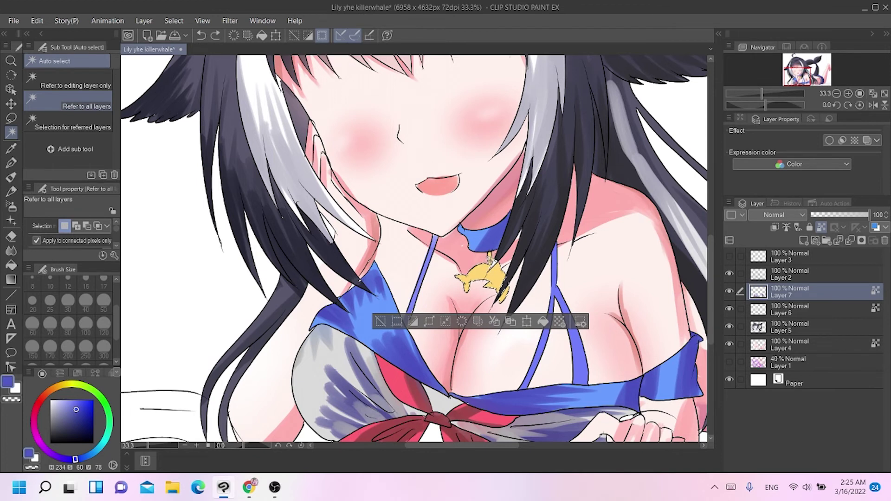
click(11, 162)
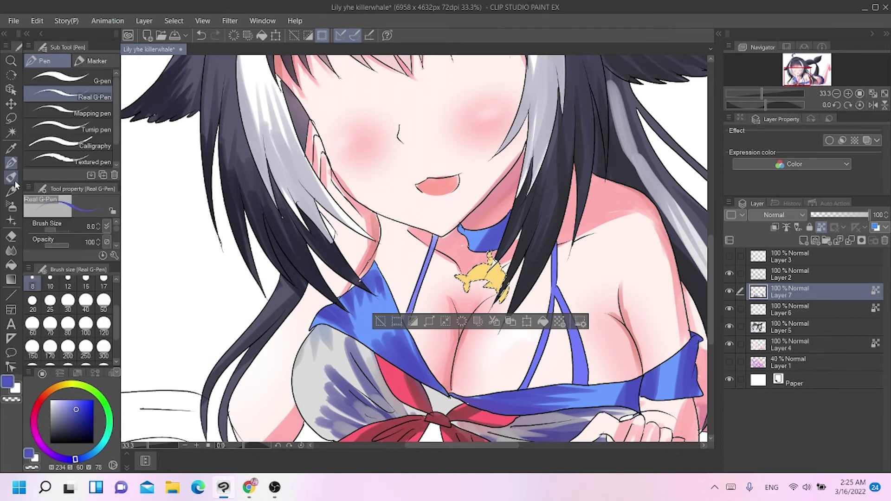
click(56, 386)
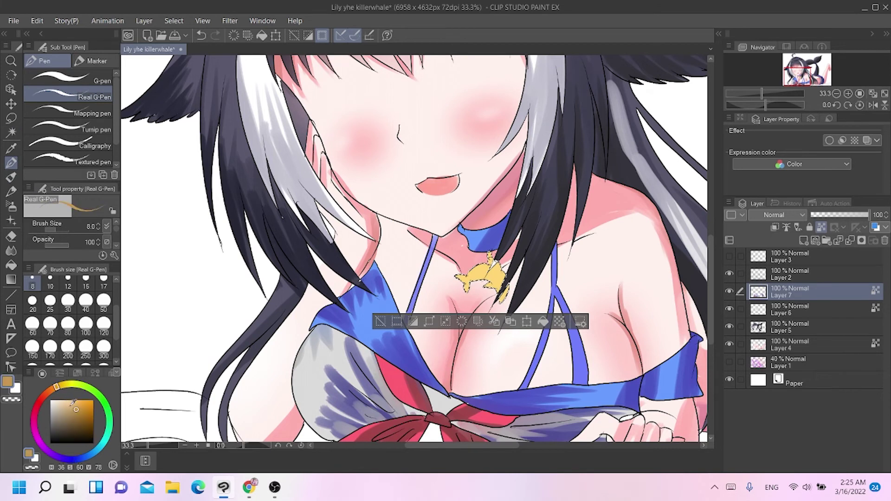
click(73, 400)
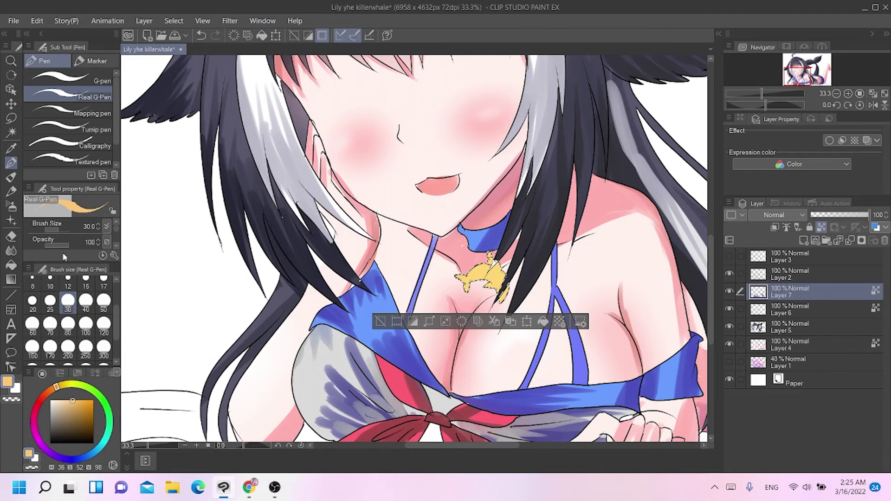
click(68, 323)
click(11, 176)
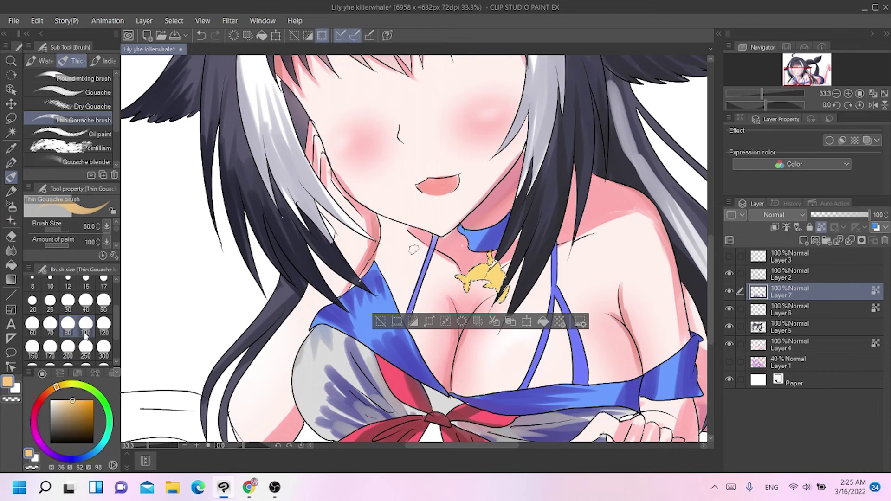
click(50, 346)
click(70, 410)
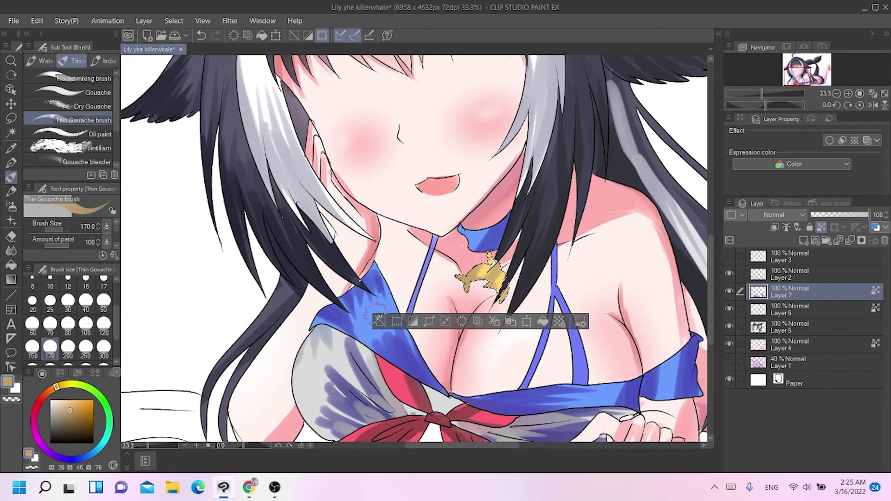
click(379, 319)
Deepen the pendant's shadows with dark brown (H 37, S 48, V 61) Thin Gouache strokes at brush size 80.
scroll(382, 299, down, 3)
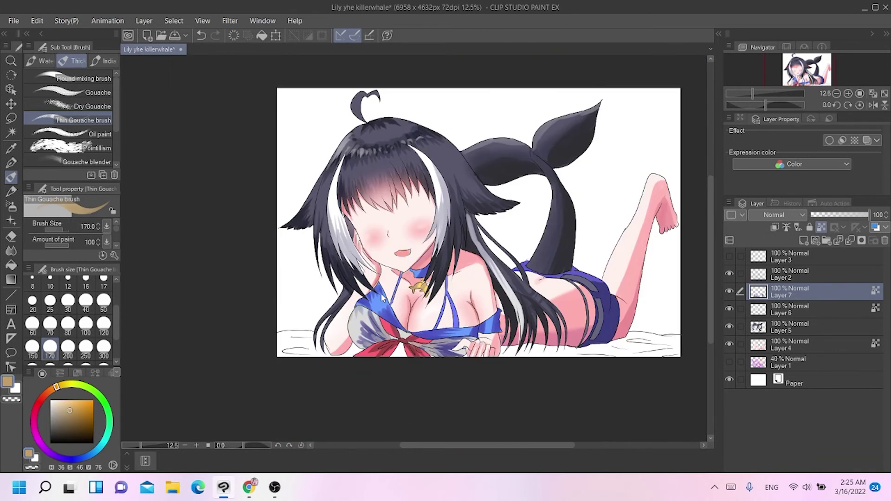
scroll(382, 298, up, 3)
click(68, 327)
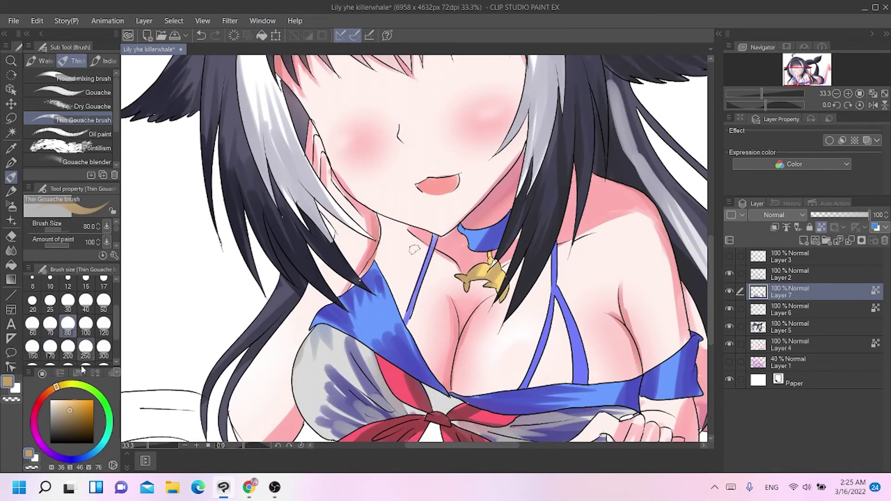
click(70, 420)
alt+click(476, 286)
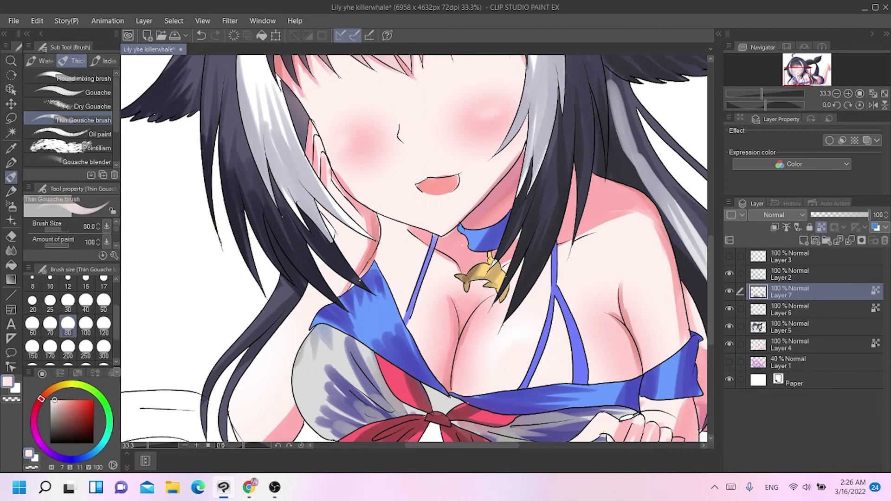
alt+click(464, 280)
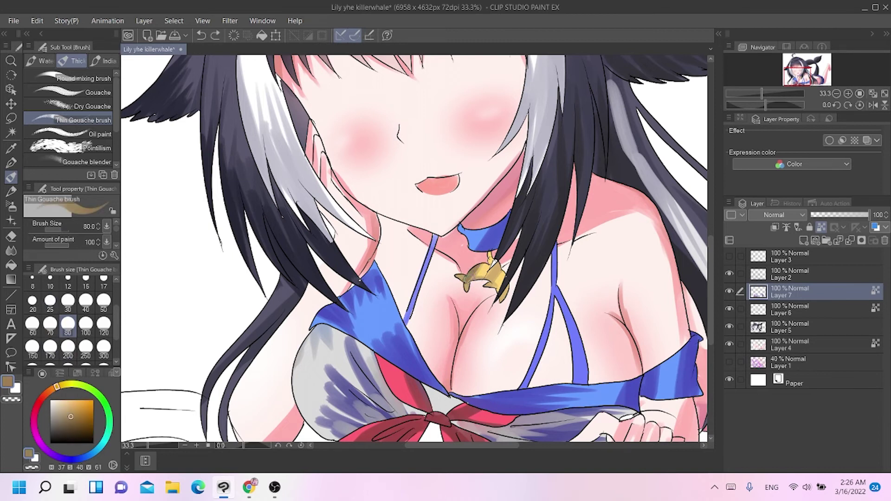
mouse_move(465, 273)
mouse_down()
mouse_move(510, 263)
mouse_move(499, 277)
mouse_move(490, 268)
mouse_move(497, 271)
mouse_move(488, 289)
mouse_up()
key(ctrl+z)
key(ctrl+z)
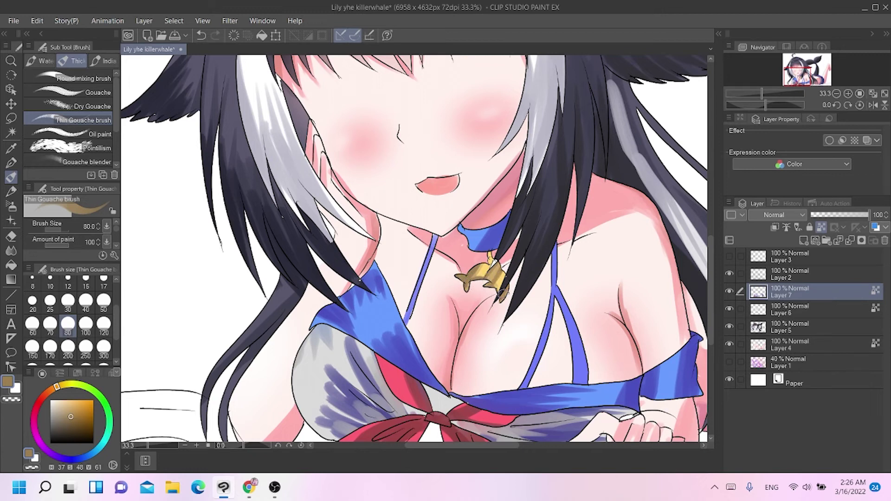
drag(495, 254, 489, 263)
scroll(453, 278, down, 1)
scroll(453, 279, down, 3)
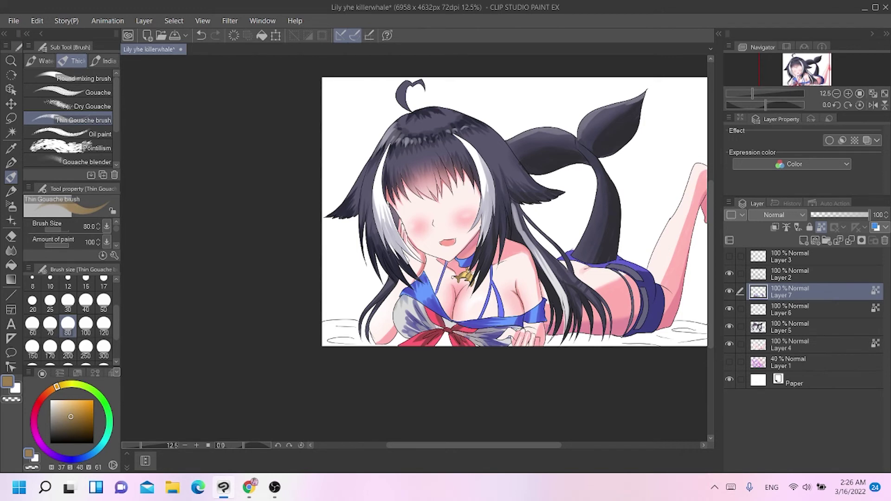
Show the eye line art on Layer 3 and add a new raster layer directly above Layer 2.
scroll(455, 279, up, 2)
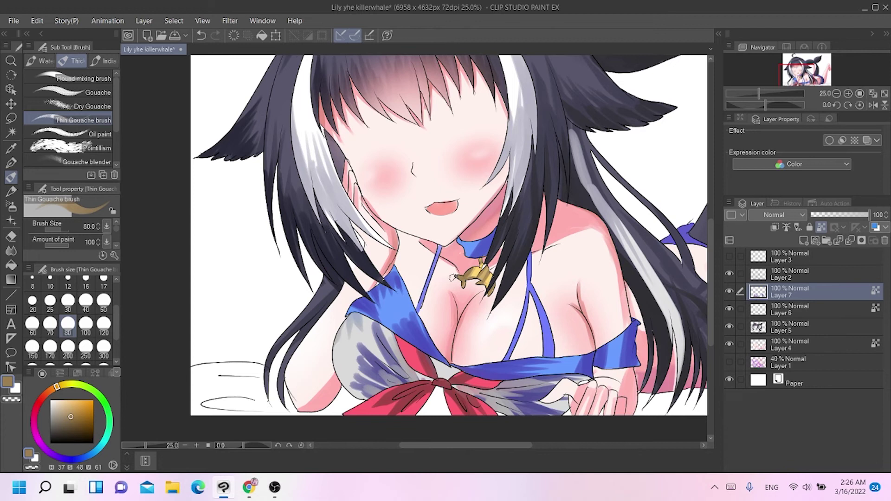
mouse_move(710, 272)
mouse_down()
mouse_move(717, 229)
mouse_move(711, 255)
mouse_up()
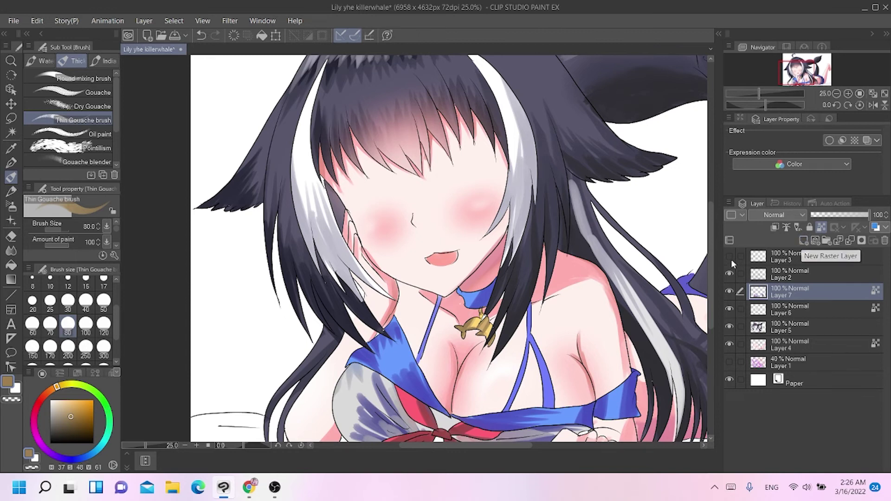
click(729, 257)
click(761, 275)
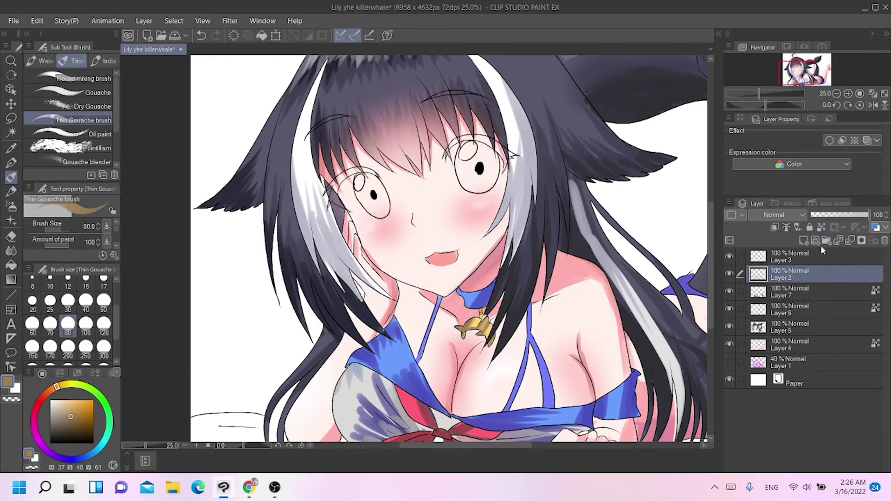
click(803, 240)
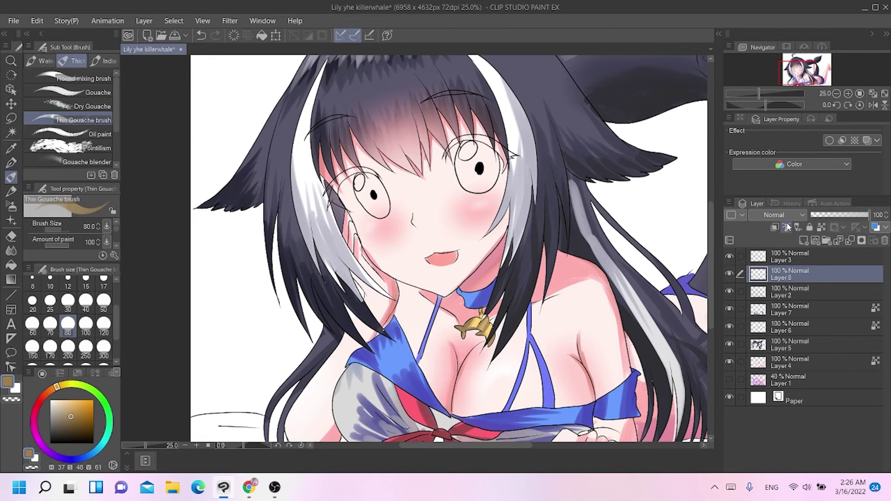
Fill both irises with light blue (H 213, S 49, V 100), with the fill referring to other layers.
click(12, 265)
click(72, 400)
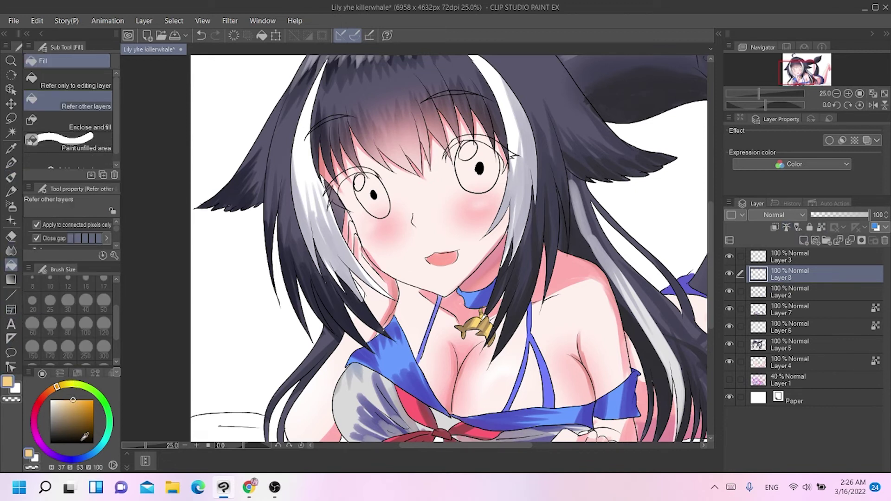
click(90, 453)
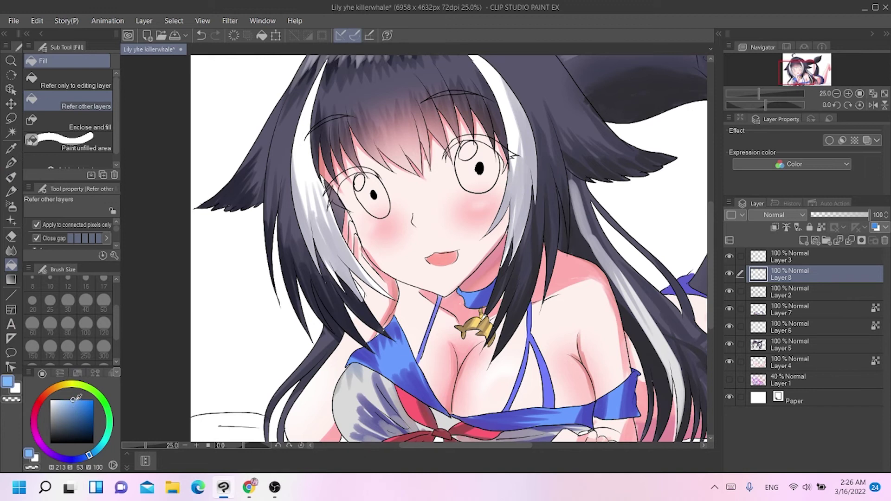
click(71, 400)
click(384, 193)
click(477, 172)
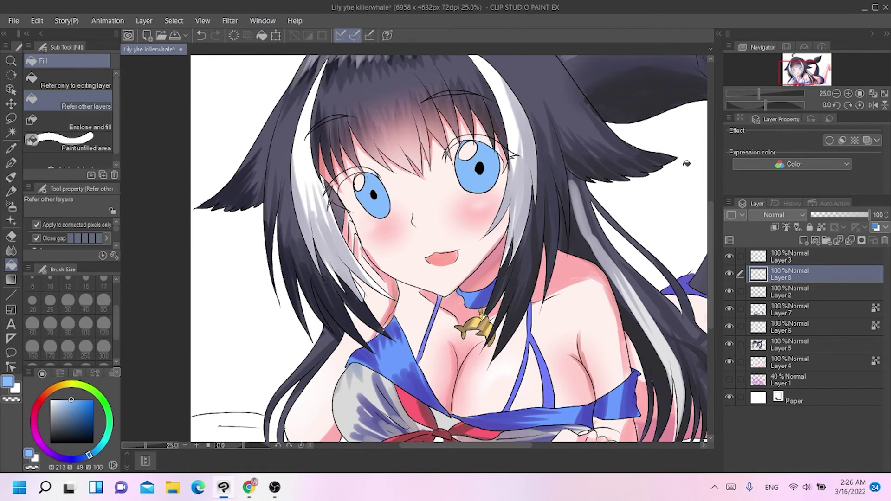
Lock the iris layer's transparent pixels and shade the upper irises with blue (H 227, S 53, V 84) Thin Gouache strokes.
scroll(685, 170, up, 1)
drag(532, 445, 516, 445)
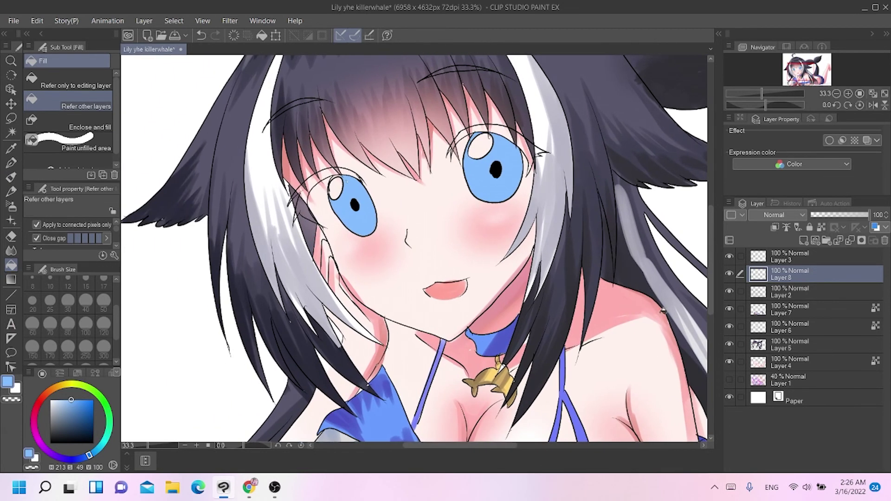
drag(711, 273, 711, 249)
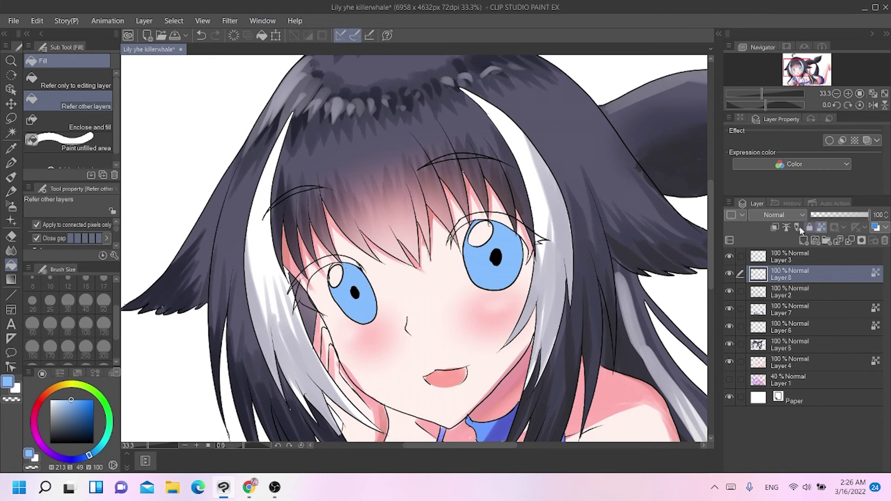
click(11, 176)
click(73, 407)
click(80, 459)
mouse_move(327, 283)
mouse_down()
mouse_move(368, 291)
mouse_move(352, 284)
mouse_move(361, 269)
mouse_move(371, 271)
mouse_move(332, 291)
mouse_move(385, 290)
mouse_up()
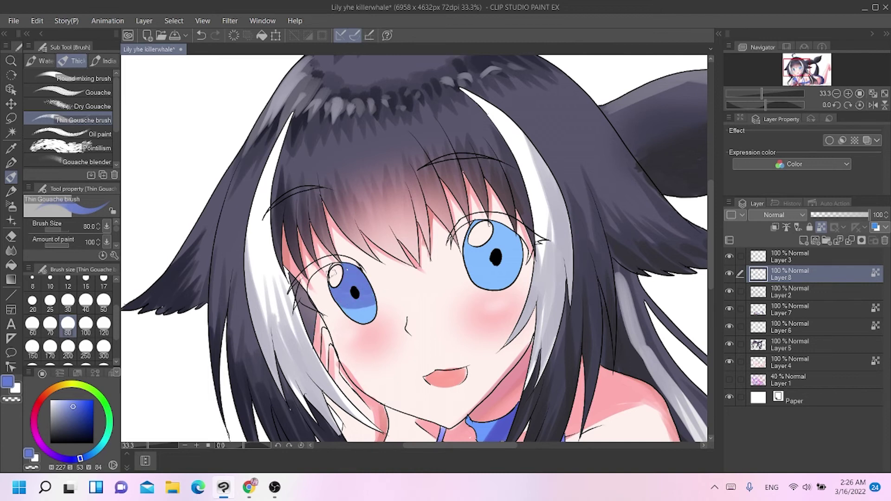
mouse_move(472, 251)
mouse_down()
mouse_move(516, 262)
mouse_move(463, 238)
mouse_move(501, 251)
mouse_move(517, 239)
mouse_move(485, 224)
mouse_move(472, 240)
mouse_move(473, 264)
mouse_move(506, 270)
mouse_up()
mouse_move(485, 274)
mouse_down()
mouse_move(511, 272)
mouse_move(479, 265)
mouse_move(526, 272)
mouse_move(515, 278)
mouse_up()
key(ctrl+z)
key(ctrl+z)
key(ctrl+z)
drag(334, 321, 355, 308)
Add violet-blue shading (H 246, S 56, V 69) around the pupils and in the upper part of both irises.
click(74, 413)
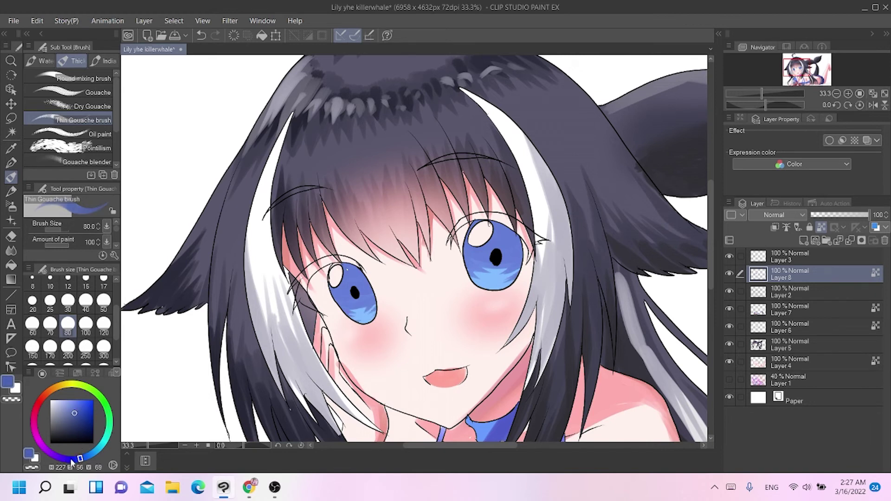
drag(72, 460, 67, 460)
mouse_move(336, 278)
mouse_down()
mouse_move(362, 271)
mouse_move(341, 287)
mouse_move(368, 302)
mouse_up()
mouse_move(487, 232)
mouse_down()
mouse_move(509, 244)
mouse_move(481, 255)
mouse_move(504, 245)
mouse_move(494, 254)
mouse_move(510, 264)
mouse_move(493, 267)
mouse_move(506, 257)
mouse_move(485, 247)
mouse_move(506, 257)
mouse_move(489, 272)
mouse_up()
key(ctrl+z)
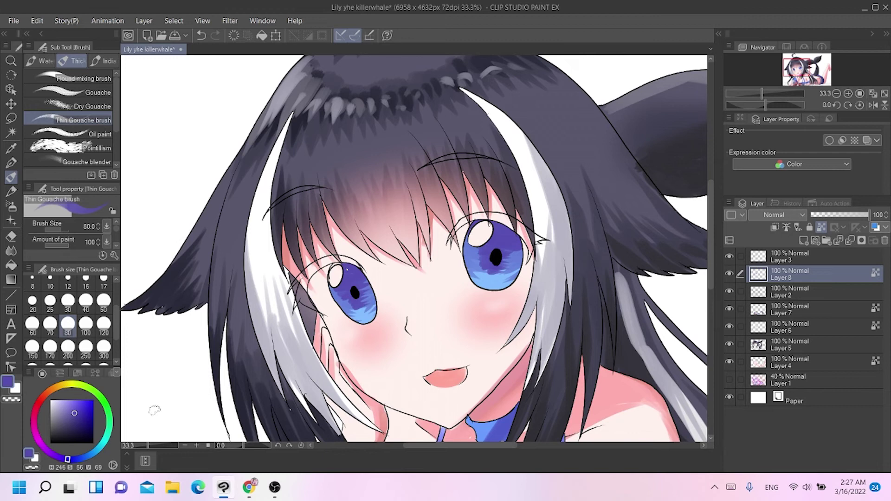
Darken the tops of both irises and the areas around the pupils with dark purple (H 259, S 59, V 44) strokes.
click(75, 424)
click(60, 458)
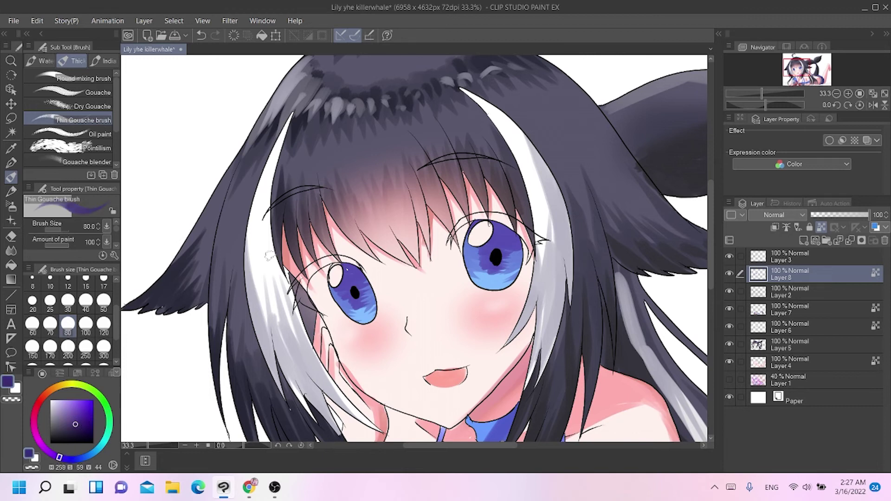
mouse_move(337, 273)
mouse_down()
mouse_move(367, 267)
mouse_move(351, 281)
mouse_move(335, 280)
mouse_move(360, 304)
mouse_move(378, 290)
mouse_move(358, 308)
mouse_up()
key(ctrl+z)
mouse_move(516, 238)
mouse_down()
mouse_move(475, 224)
mouse_move(506, 248)
mouse_move(485, 255)
mouse_move(491, 273)
mouse_move(487, 264)
mouse_move(498, 269)
mouse_move(520, 245)
mouse_up()
key(ctrl+z)
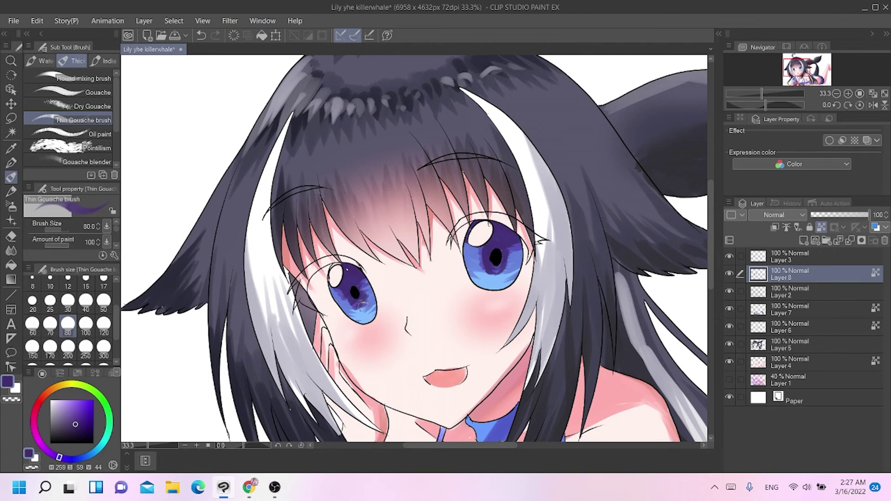
Paint the deepest shadows in the upper part of both irises with near-black purple (H 259, S 61, V 25).
click(76, 432)
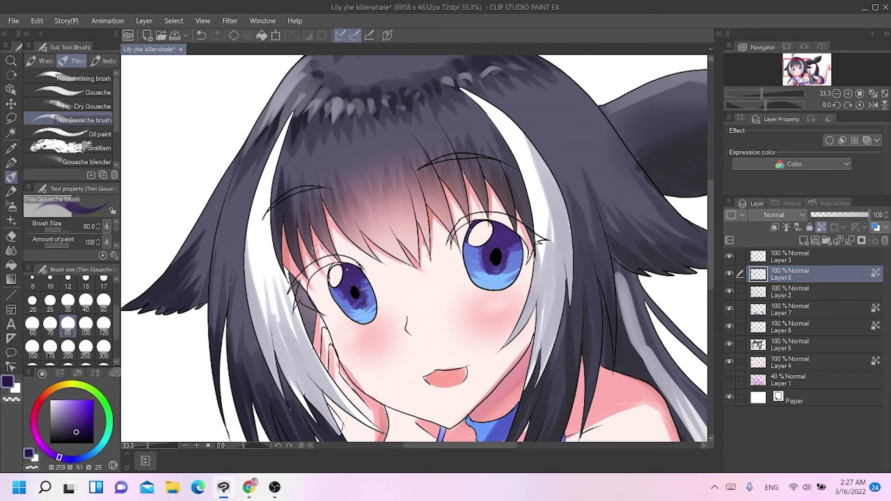
mouse_move(338, 272)
mouse_down()
mouse_move(342, 265)
mouse_move(357, 274)
mouse_move(345, 287)
mouse_up()
mouse_move(490, 240)
mouse_down()
mouse_move(507, 234)
mouse_move(481, 229)
mouse_move(484, 237)
mouse_up()
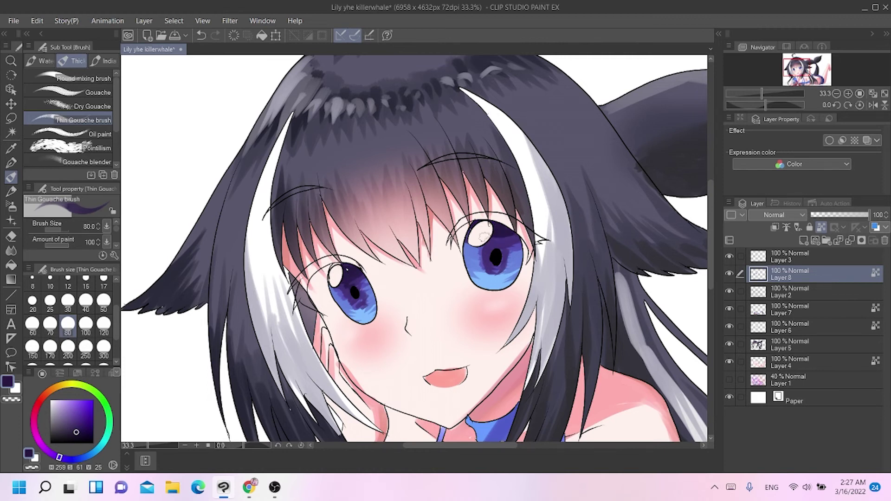
Paint light purple (H 277, S 46, V 84) reflections along the upper edge of both irises.
click(78, 411)
click(47, 450)
mouse_move(358, 270)
mouse_down()
mouse_move(331, 269)
mouse_move(354, 268)
mouse_up()
alt+click(361, 238)
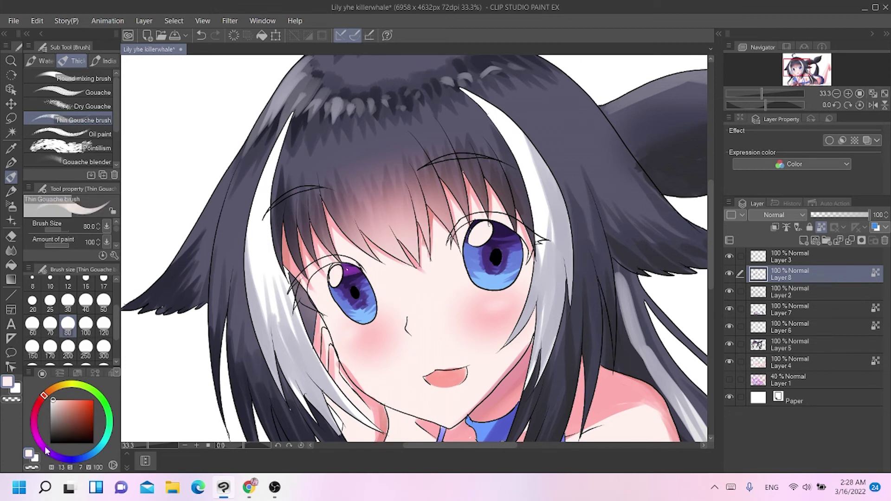
click(47, 451)
click(70, 406)
mouse_move(357, 272)
mouse_down()
mouse_move(342, 267)
mouse_move(353, 263)
mouse_up()
mouse_move(516, 232)
mouse_down()
mouse_move(501, 227)
mouse_move(513, 231)
mouse_up()
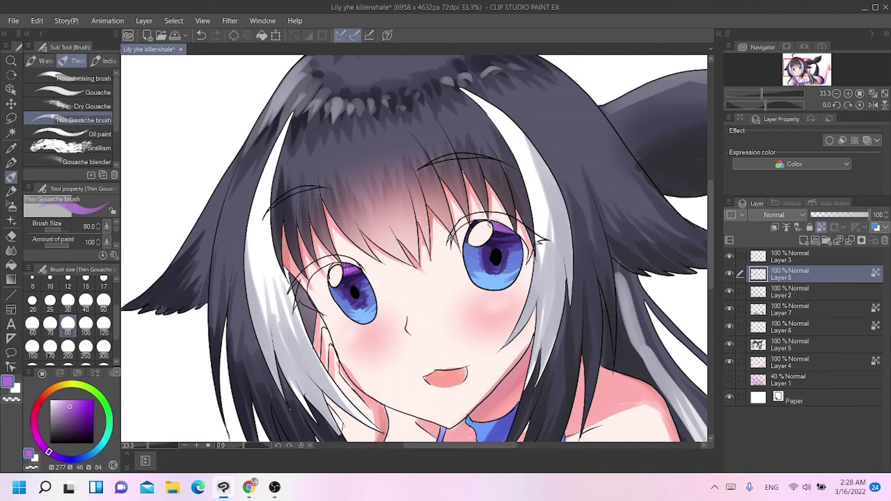
Hide Layers 2, 7, 6, 5 and 4 to isolate the eyes' line art and coloring.
scroll(510, 203, down, 1)
scroll(510, 203, down, 3)
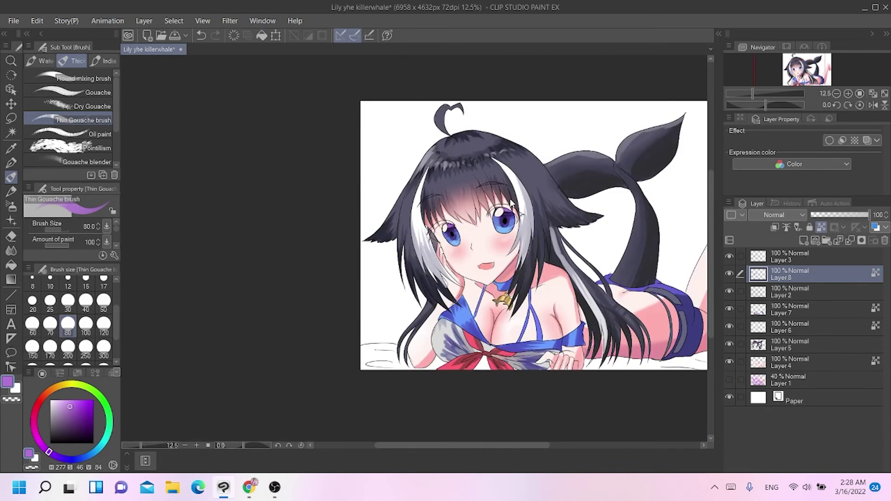
scroll(510, 204, up, 4)
drag(732, 295, 730, 362)
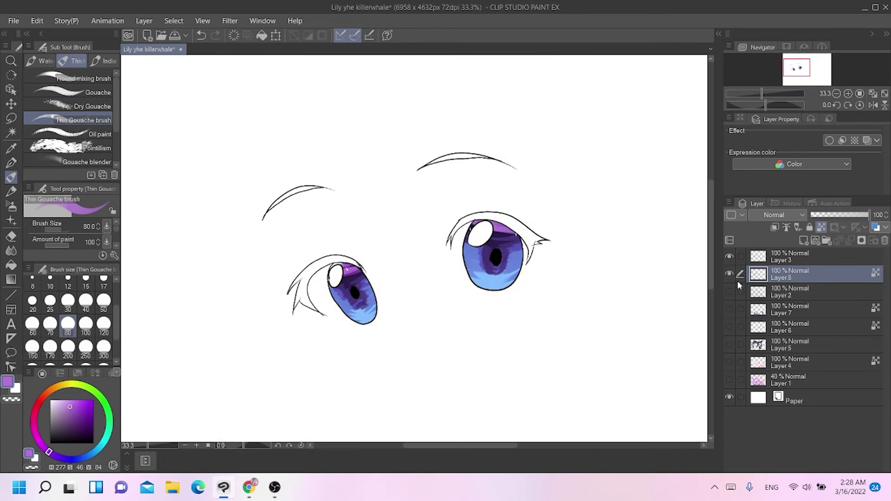
Fill the upper eyelashes of both eyes with near-black purple (H 277, S 28, V 15) on a new layer above Layer 8.
click(803, 241)
click(62, 437)
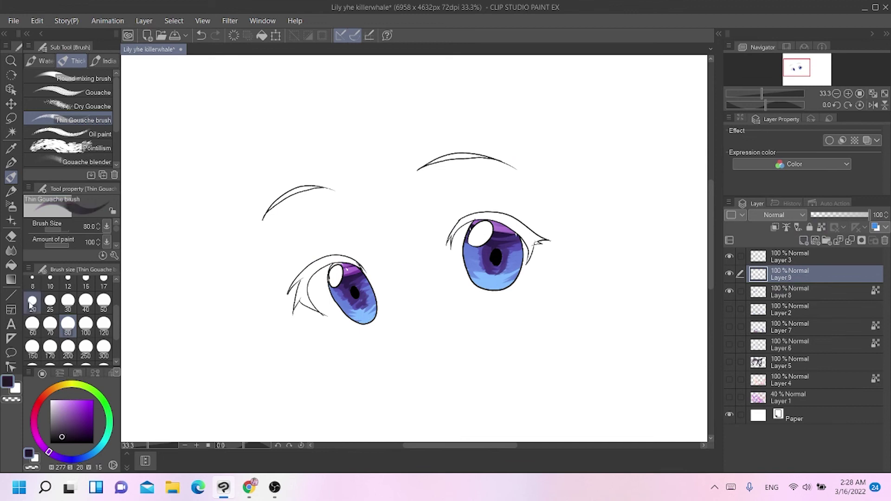
click(11, 265)
click(311, 266)
click(497, 223)
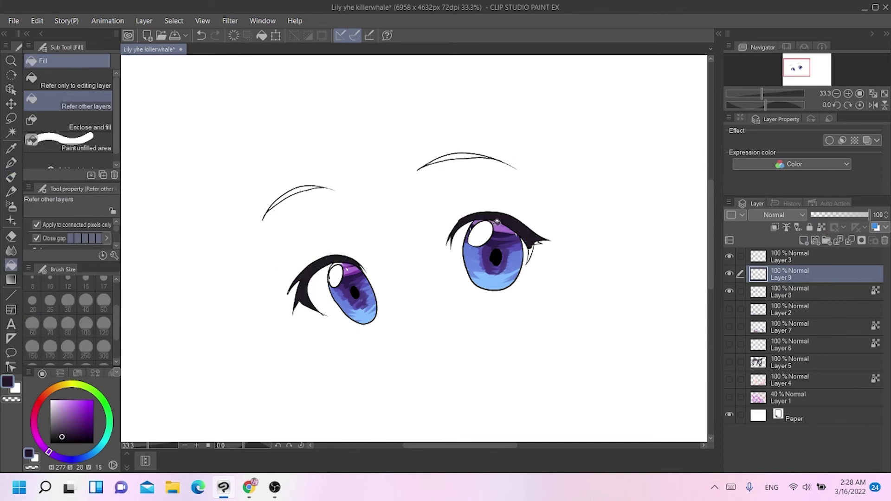
click(534, 248)
Lock the lash layer's transparent pixels and airbrush the outer lash corners of both eyes with soft blue (H 236, S 52, V 77).
click(821, 227)
alt+click(343, 294)
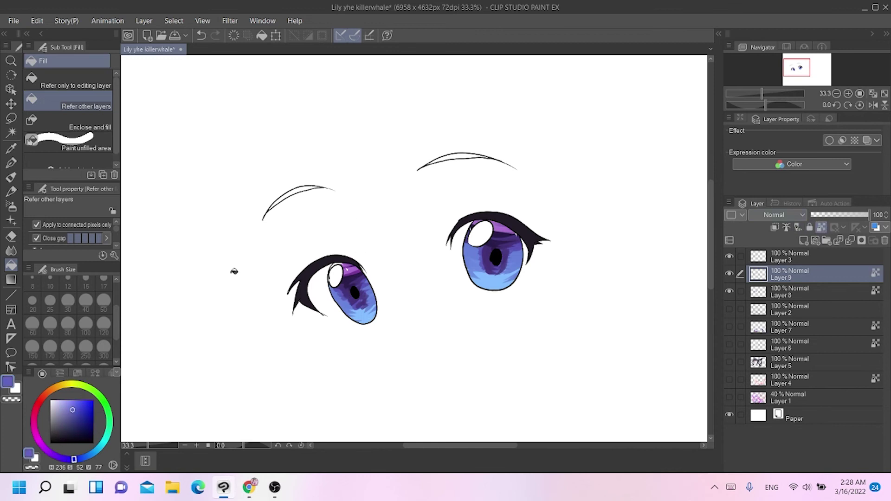
click(11, 205)
mouse_move(293, 287)
mouse_down()
mouse_move(306, 314)
mouse_move(302, 279)
mouse_up()
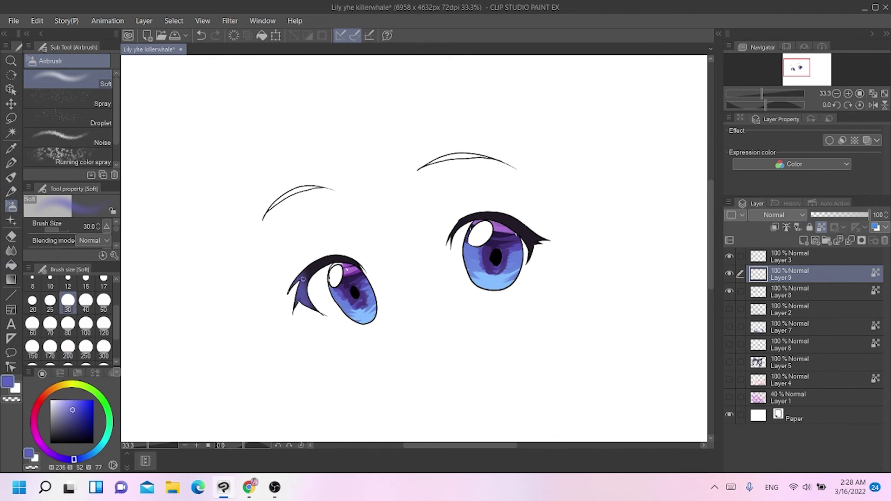
drag(542, 237, 526, 253)
drag(529, 212, 522, 246)
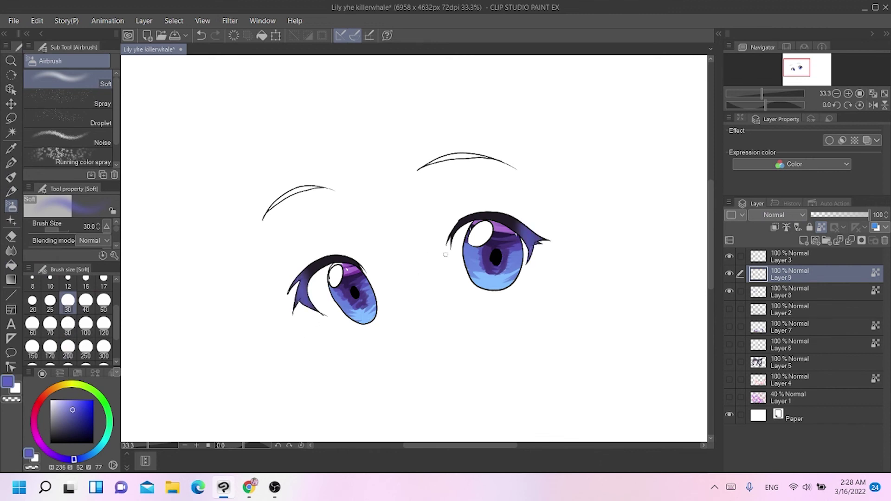
Select Layer 3, undo the trial airbrush stroke on the left pupil, and unlock the layer's transparent pixels.
click(788, 257)
mouse_move(355, 292)
mouse_down()
mouse_move(336, 305)
mouse_move(357, 295)
mouse_up()
key(ctrl+z)
key(ctrl+z)
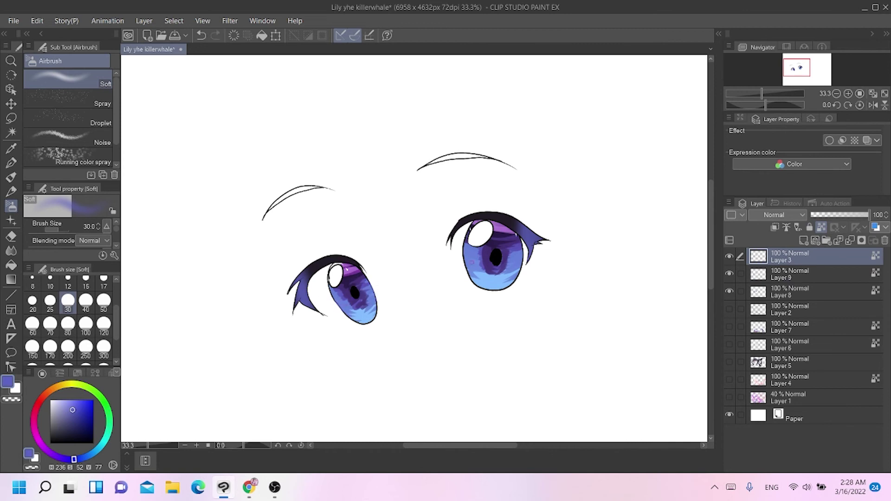
scroll(529, 219, up, 1)
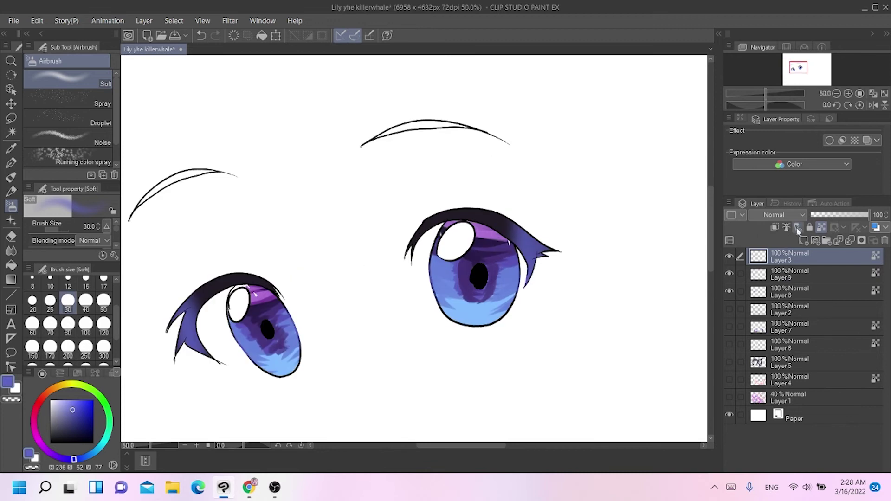
click(821, 227)
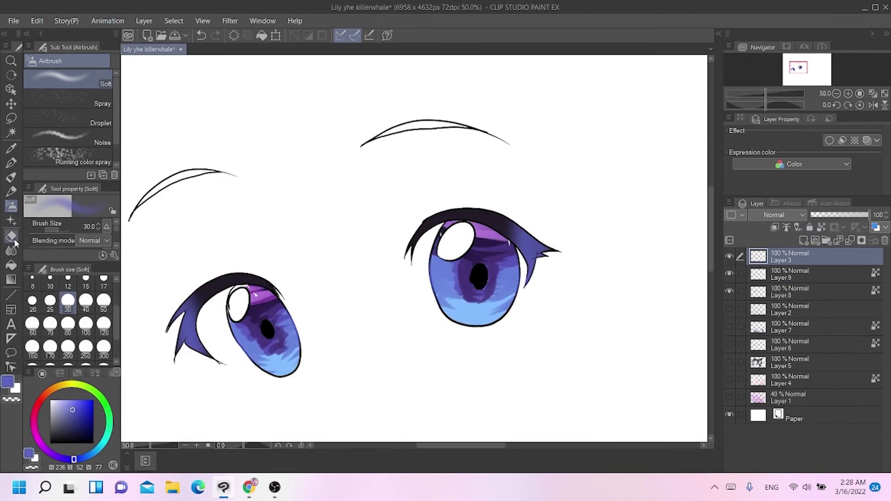
Outline the left iris in dark blue (H 236, S 51, V 54) with the Thin Gouache brush at size 30.
click(11, 178)
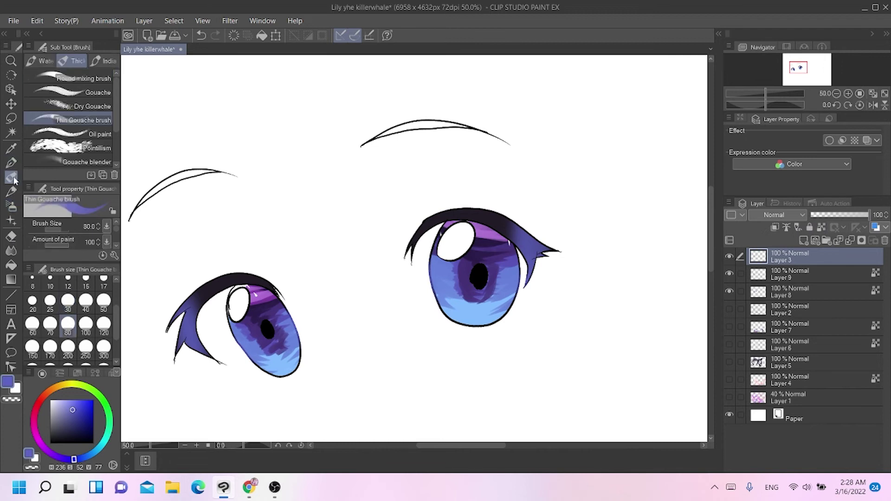
click(72, 421)
click(68, 304)
key(ctrl+z)
mouse_move(228, 316)
mouse_down()
mouse_move(256, 367)
mouse_move(239, 347)
mouse_move(270, 374)
mouse_up()
key(ctrl+z)
mouse_move(273, 291)
mouse_down()
mouse_move(299, 354)
mouse_move(280, 377)
mouse_move(290, 371)
mouse_up()
key(ctrl+z)
key(ctrl+z)
key(ctrl+z)
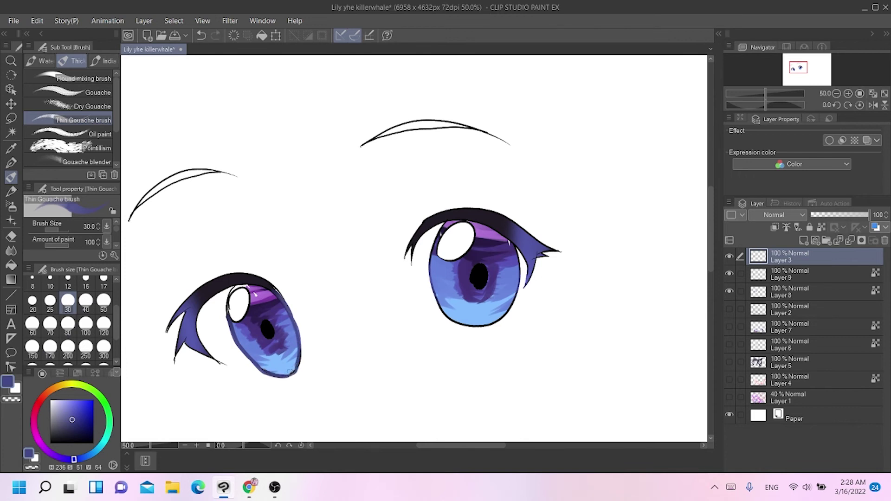
mouse_move(267, 373)
mouse_down()
mouse_move(281, 376)
mouse_move(301, 362)
mouse_up()
key(ctrl+z)
Paint over the right iris outline with dark blue strokes along both sides and the lower edge.
mouse_move(442, 232)
mouse_down()
mouse_move(438, 270)
mouse_move(431, 269)
mouse_move(442, 315)
mouse_move(458, 324)
mouse_move(437, 306)
mouse_move(477, 327)
mouse_move(458, 323)
mouse_move(503, 319)
mouse_move(492, 325)
mouse_move(518, 287)
mouse_move(509, 308)
mouse_move(520, 272)
mouse_move(514, 246)
mouse_move(512, 297)
mouse_up()
key(ctrl+z)
key(ctrl+z)
mouse_move(511, 301)
mouse_down()
mouse_move(485, 320)
mouse_move(499, 297)
mouse_up()
key(ctrl+z)
drag(512, 243, 483, 320)
drag(441, 251, 443, 295)
key(ctrl+z)
drag(437, 256, 439, 286)
Refine the left iris outline with dark blue strokes down its inner and outer edges.
drag(233, 320, 255, 356)
key(ctrl+z)
drag(232, 320, 255, 352)
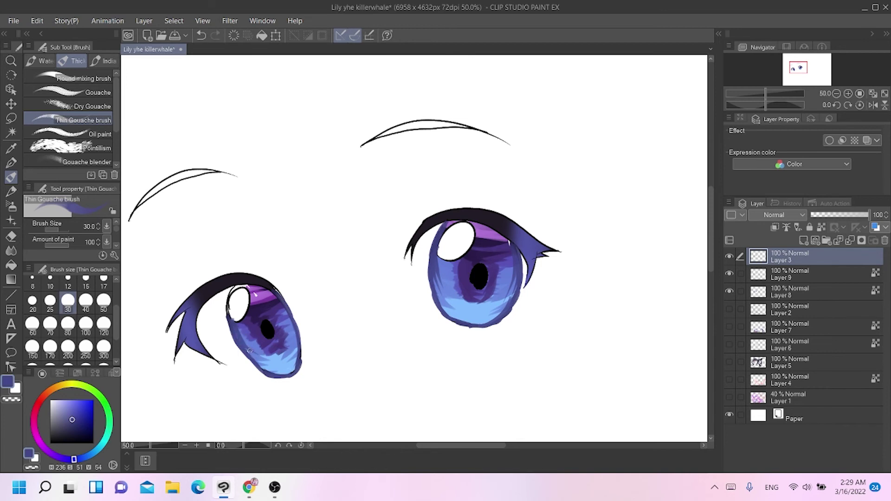
drag(276, 291, 281, 366)
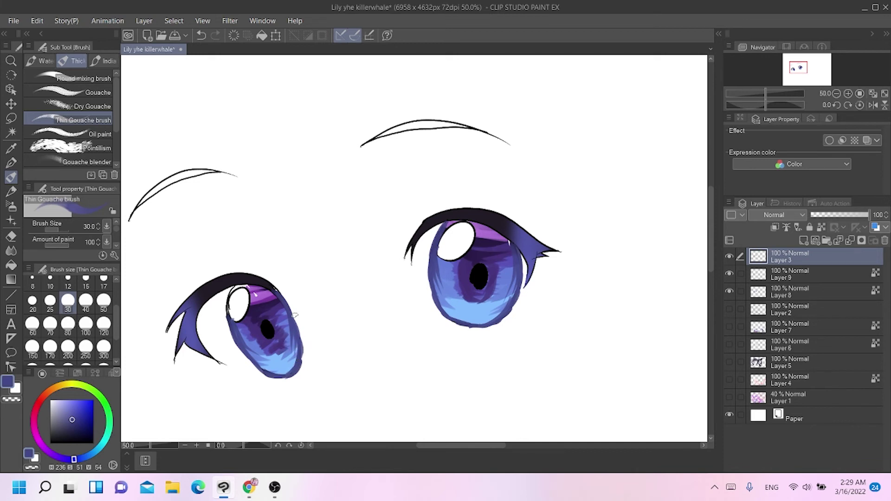
scroll(295, 315, down, 2)
scroll(295, 315, up, 2)
key(ctrl+z)
drag(299, 334, 292, 375)
key(ctrl+z)
drag(300, 341, 292, 375)
scroll(290, 330, down, 2)
scroll(290, 330, up, 2)
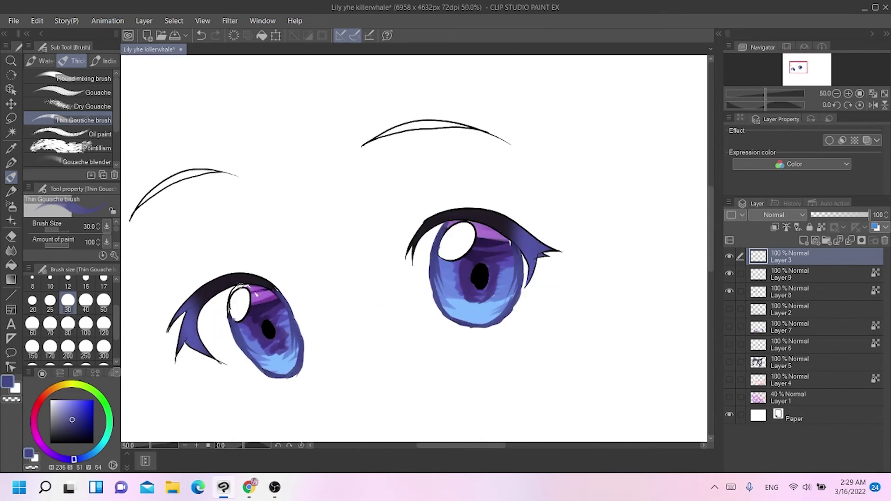
Paint purple (H 277, S 49, V 78) over the line above the left eye's highlight.
drag(238, 294, 239, 290)
key(ctrl+z)
alt+click(263, 289)
drag(238, 286, 243, 288)
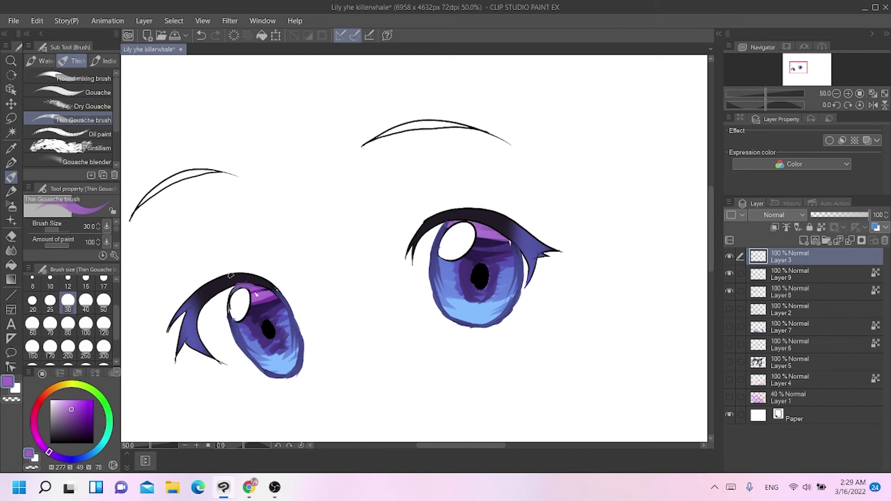
scroll(230, 276, down, 1)
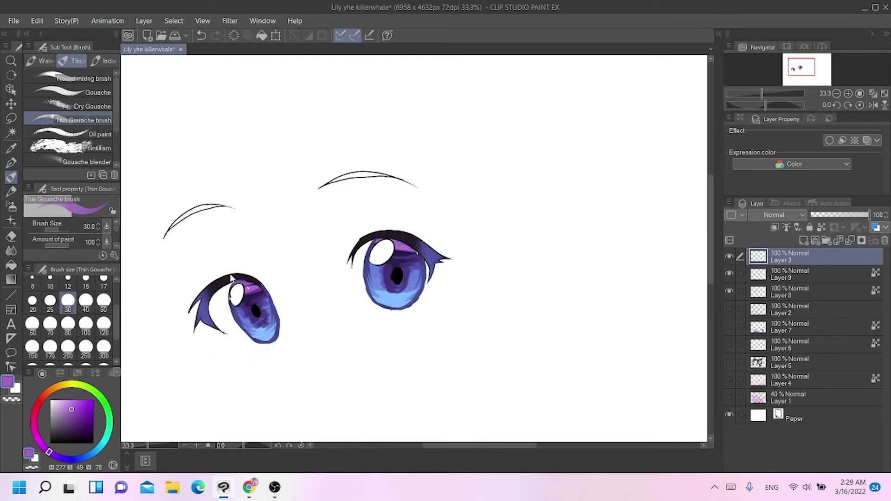
Fill both eyebrows with the lash blue (H 237, S 50, V 63) on Layer 9, with transparent pixels unlocked.
click(780, 276)
key(c)
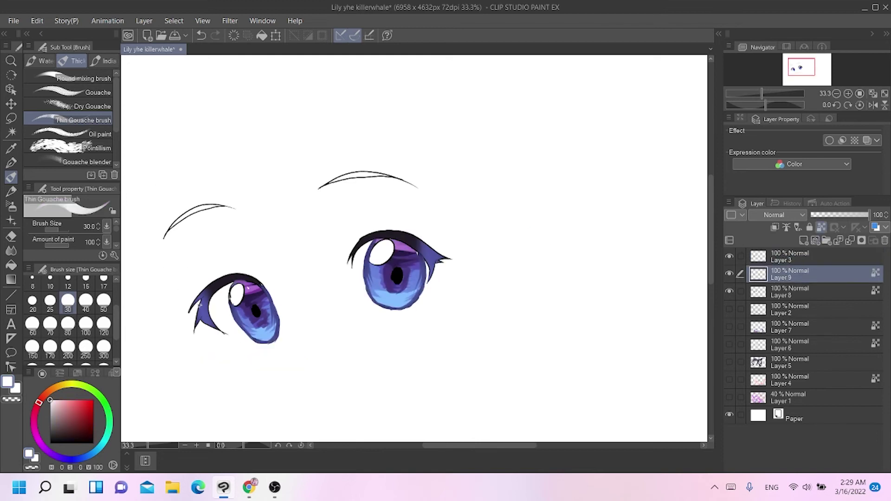
key(g)
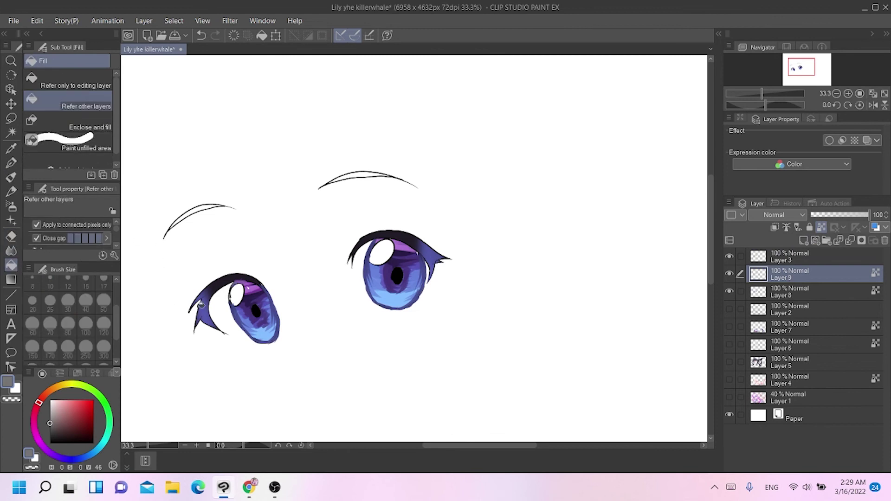
alt+click(201, 306)
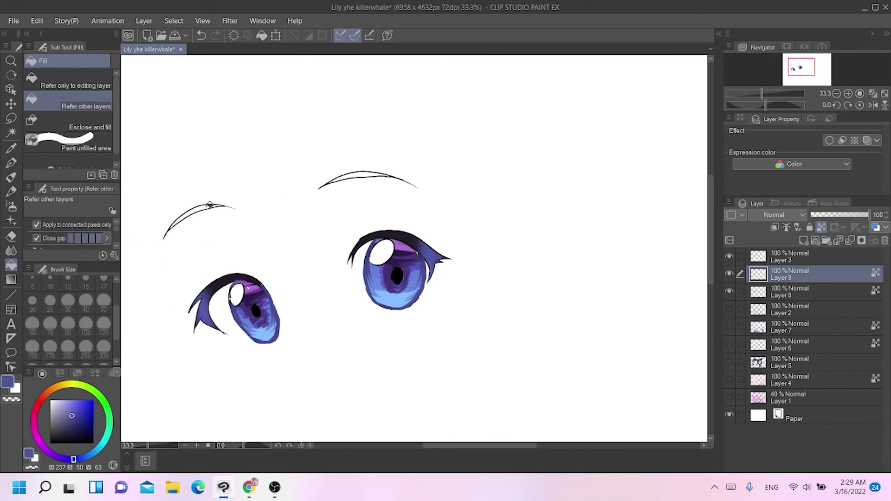
click(821, 226)
click(202, 207)
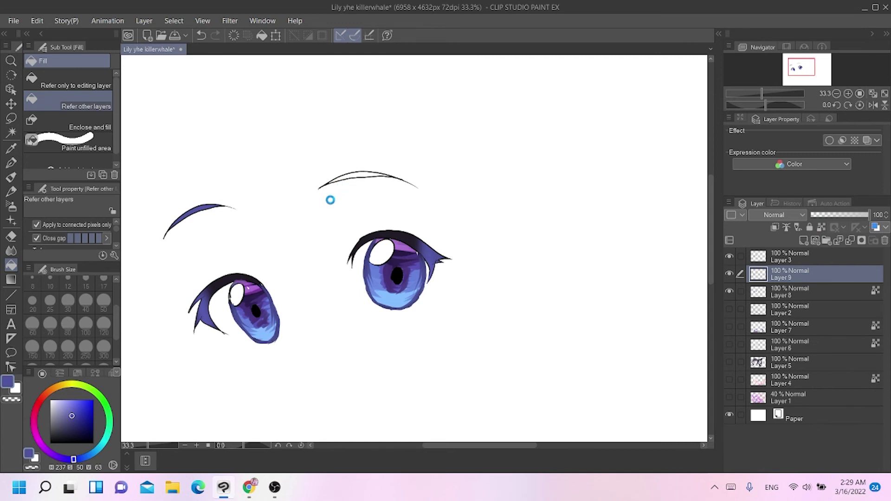
click(331, 143)
key(ctrl+z)
click(355, 180)
Add a new layer directly above Layer 2 and show Layers 2, 7, 6, 5 and 4 again.
click(770, 308)
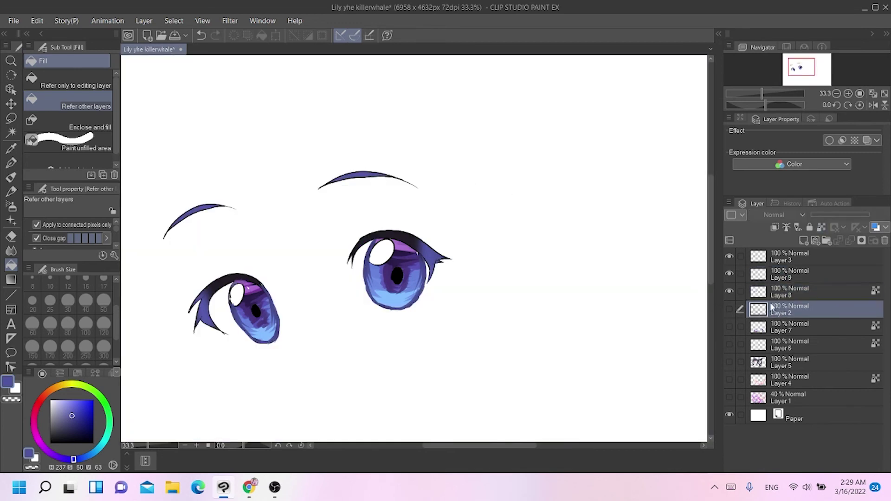
click(803, 240)
drag(732, 329, 719, 404)
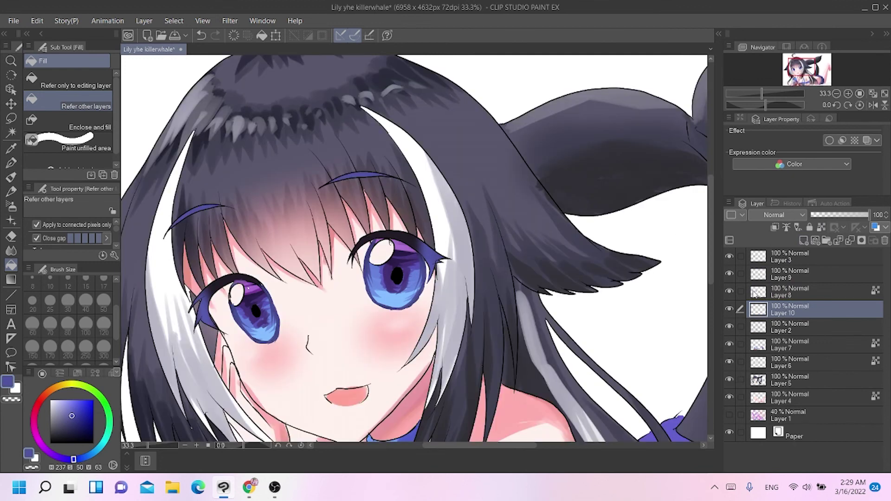
Examine how the colored eyes look within the whole illustration.
key(ctrl+minus)
key(ctrl+minus)
key(ctrl+minus)
key(ctrl+minus)
key(ctrl+minus)
key(ctrl+plus)
key(ctrl+plus)
key(ctrl+plus)
key(ctrl+plus)
key(ctrl+plus)
click(732, 308)
click(733, 309)
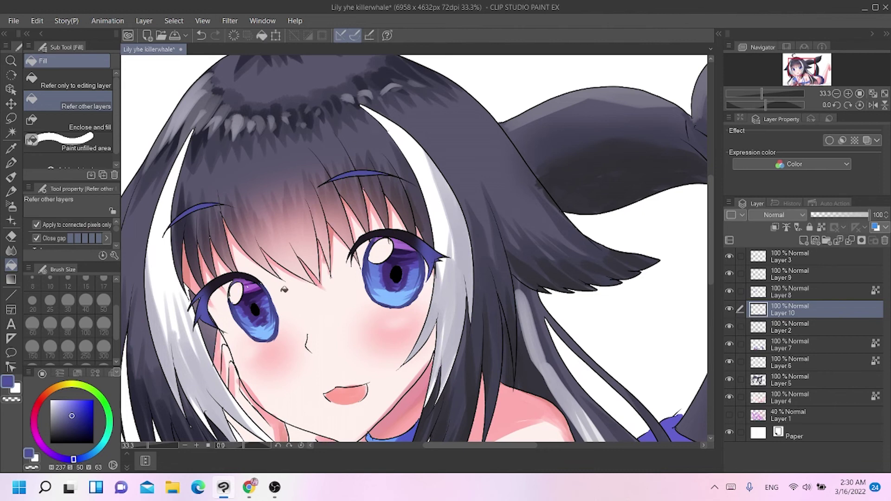
Paint the whites of both eyes on Layer 10 in pure white with the Gouache brush at size 80.
click(16, 180)
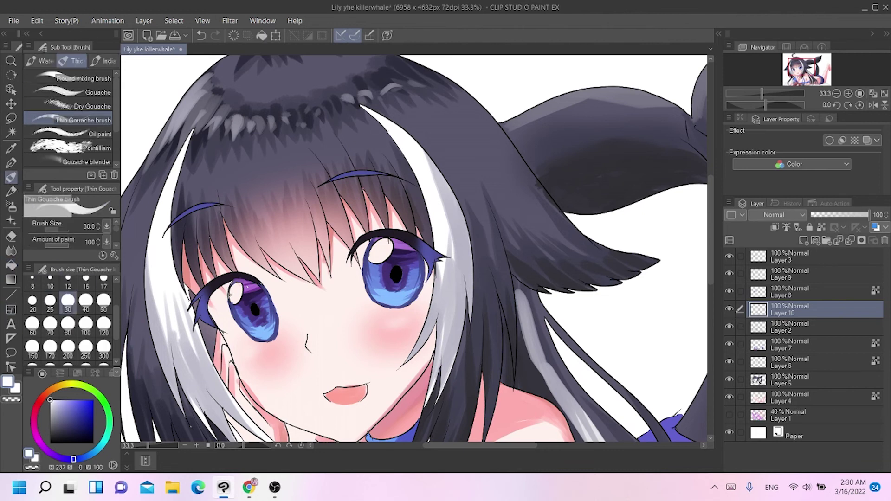
click(82, 92)
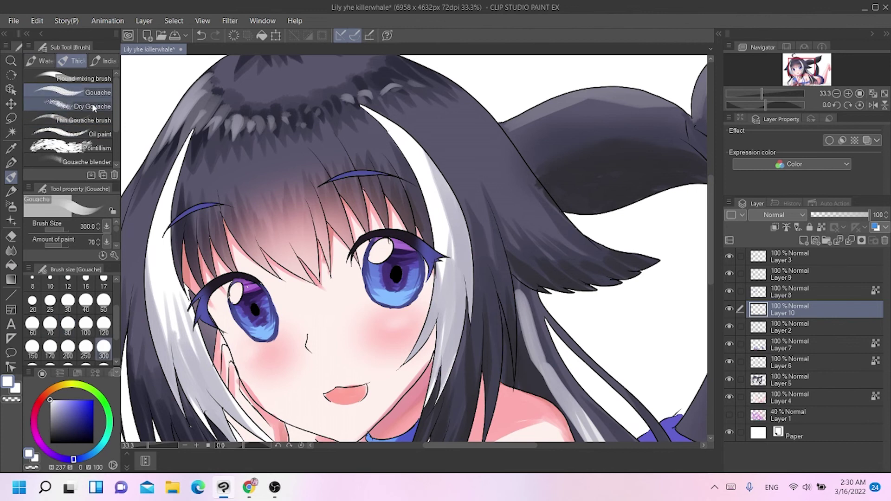
click(68, 325)
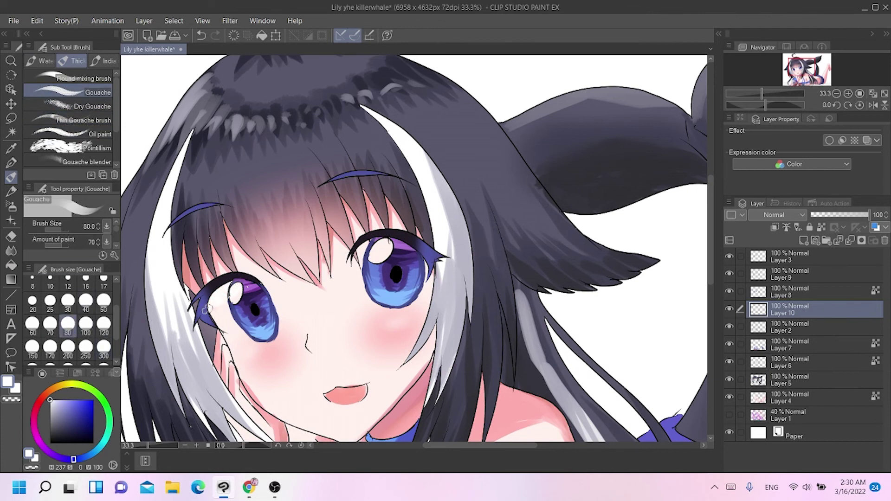
drag(217, 318, 246, 341)
key(ctrl+z)
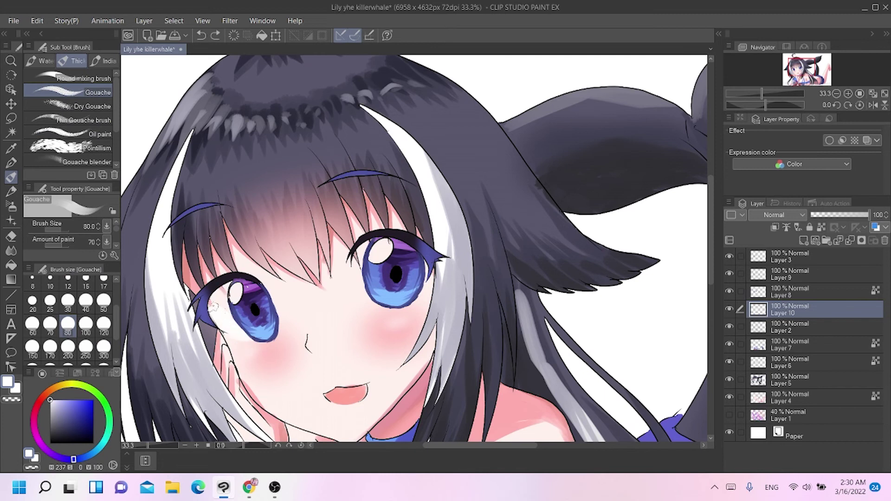
click(234, 291)
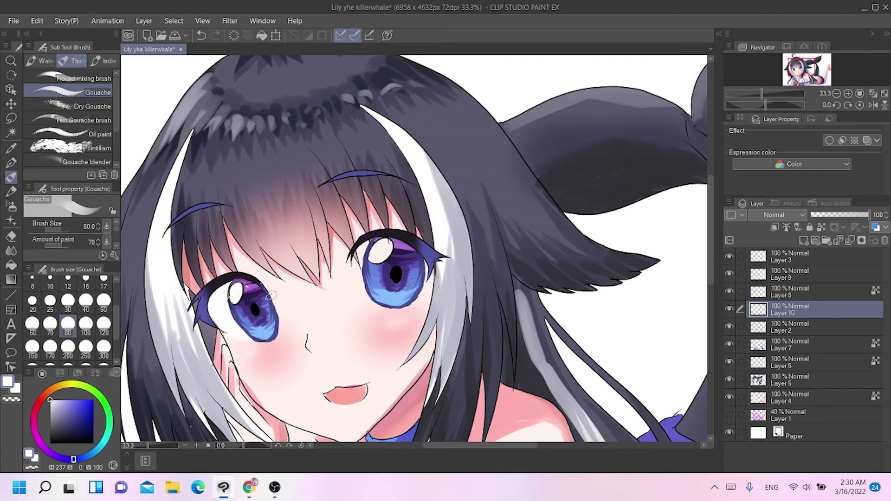
click(378, 251)
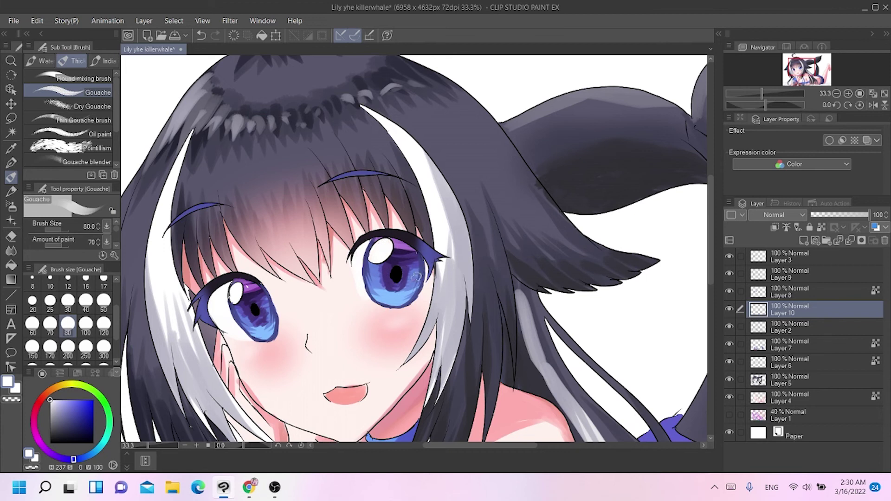
Shade the eye whites beneath the upper lashes with grayish blue (H 237, S 17, V 66).
click(56, 408)
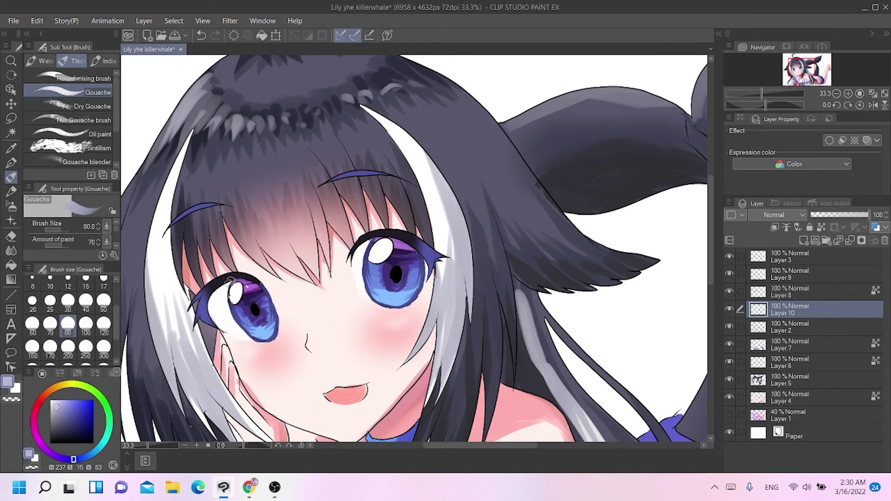
click(57, 413)
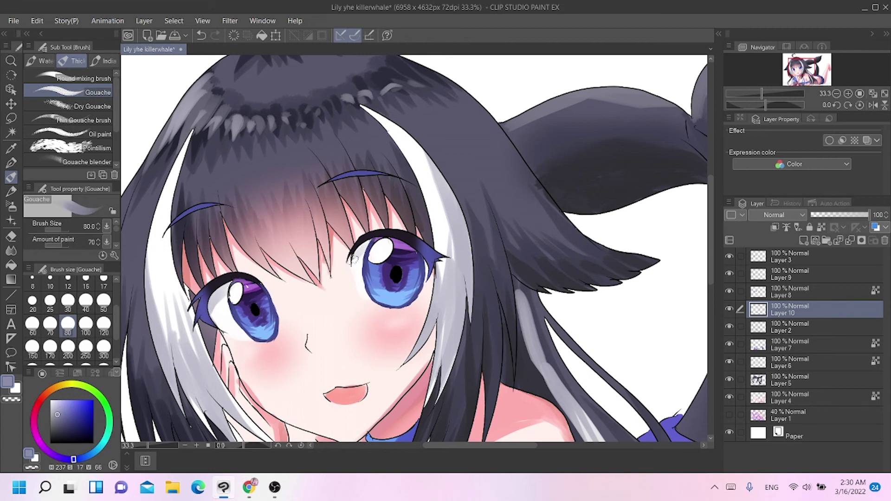
scroll(422, 256, down, 1)
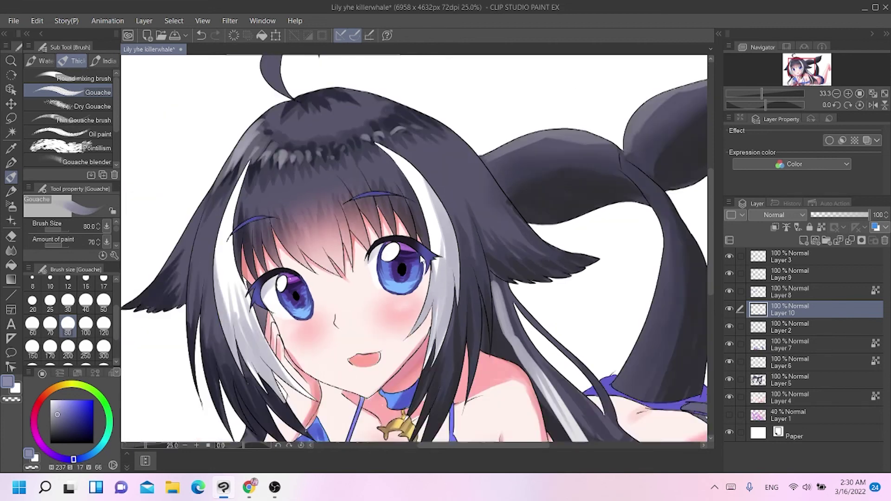
scroll(421, 258, down, 2)
scroll(420, 255, up, 2)
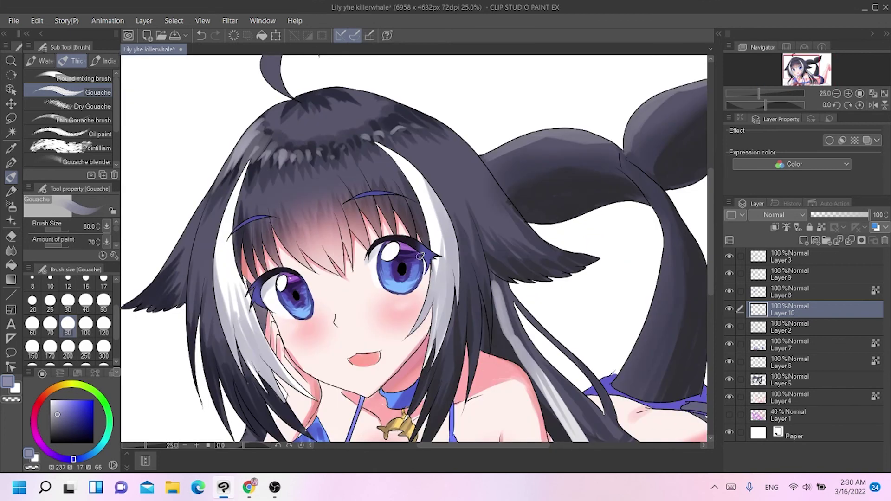
Select Layers 3, 9, 8 and 10 together, lasso the image-left eye and rotate it slightly clockwise while making it narrower.
drag(741, 289, 740, 279)
click(740, 287)
click(739, 291)
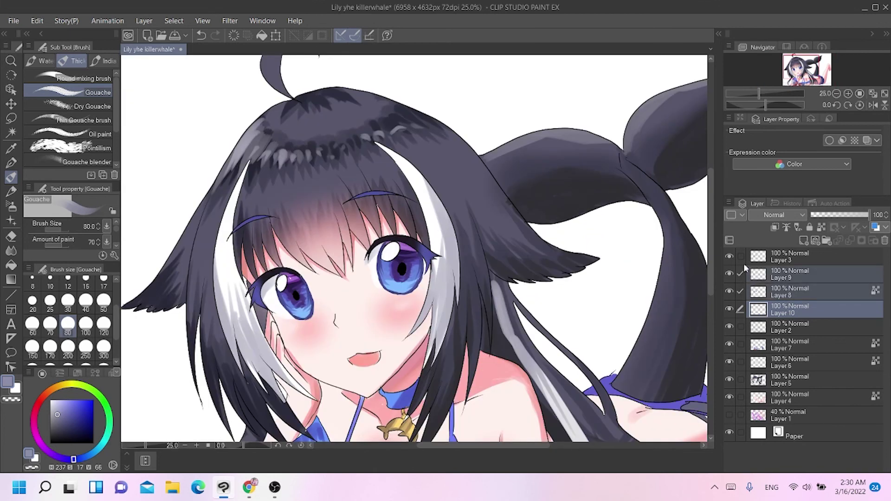
click(743, 261)
click(11, 118)
mouse_move(302, 325)
mouse_down()
mouse_move(260, 324)
mouse_move(325, 320)
mouse_up()
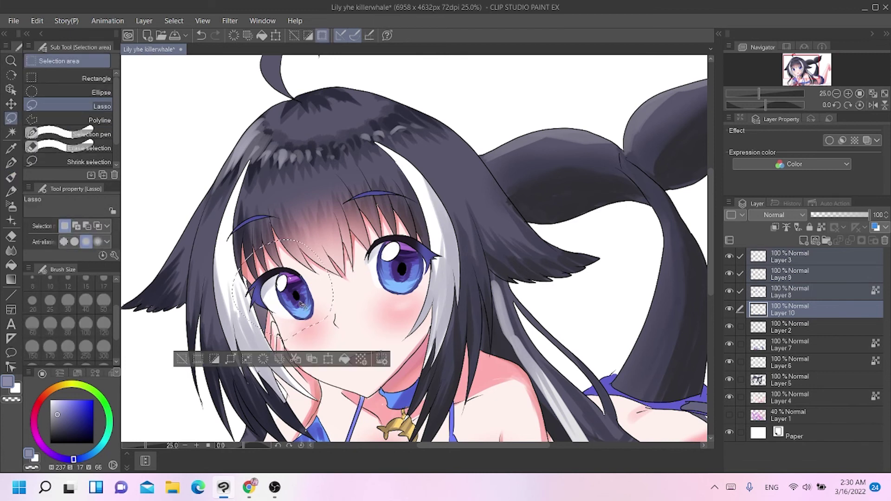
key(ctrl+t)
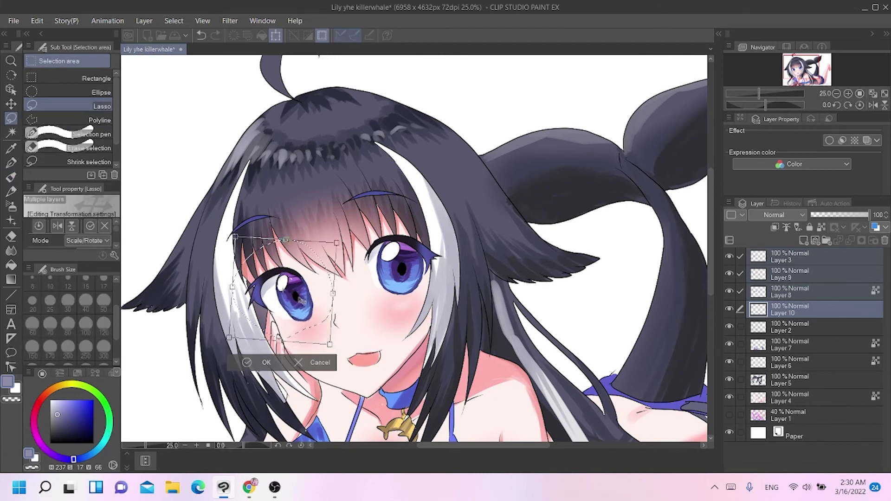
mouse_move(329, 344)
mouse_down()
mouse_move(330, 320)
mouse_move(289, 330)
mouse_up()
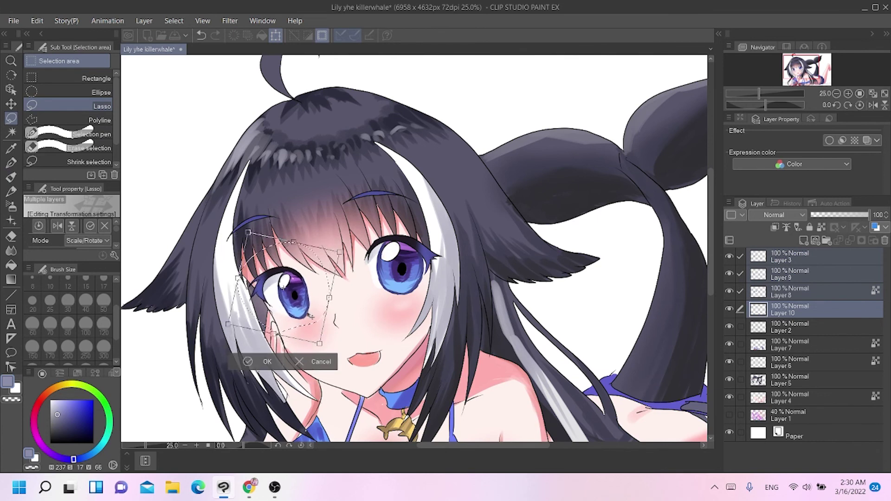
key(Return)
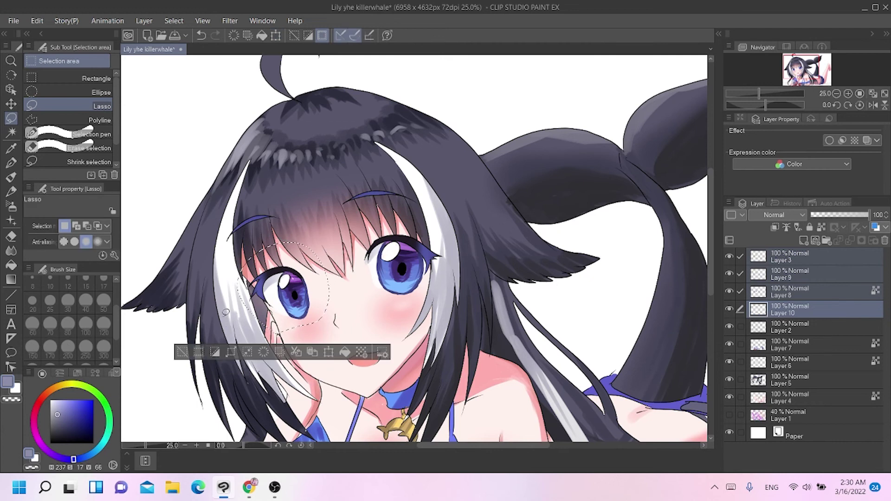
Lasso the image-right eye, rotate it slightly counterclockwise and move it closer to the nose, leaving nothing selected.
drag(434, 221, 401, 312)
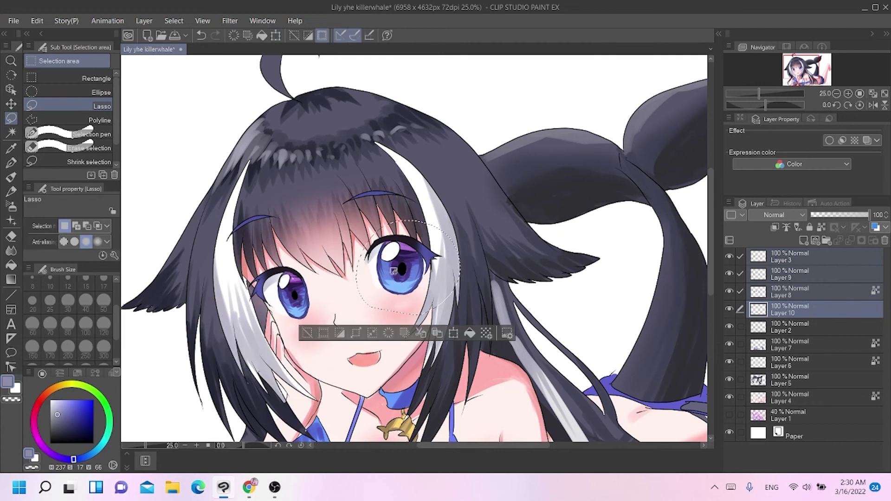
click(453, 334)
mouse_move(460, 315)
mouse_down()
mouse_move(420, 287)
mouse_move(445, 304)
mouse_move(452, 321)
mouse_move(430, 294)
mouse_move(464, 293)
mouse_move(418, 290)
mouse_up()
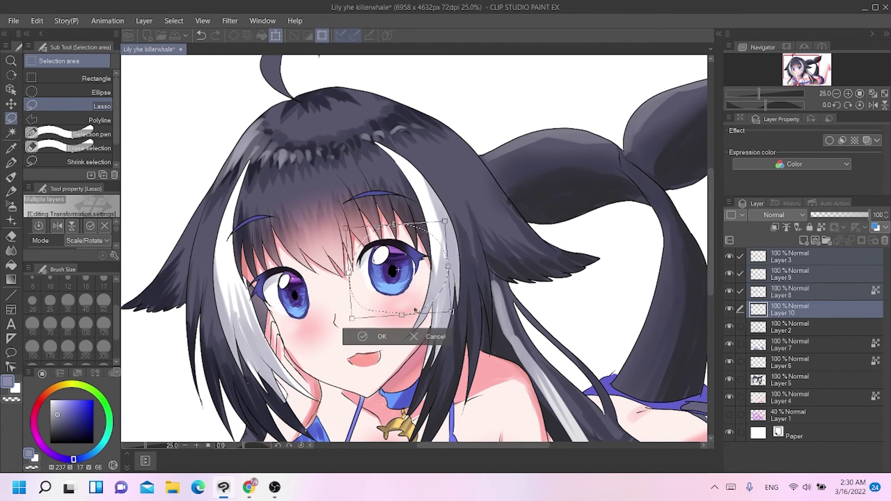
click(378, 336)
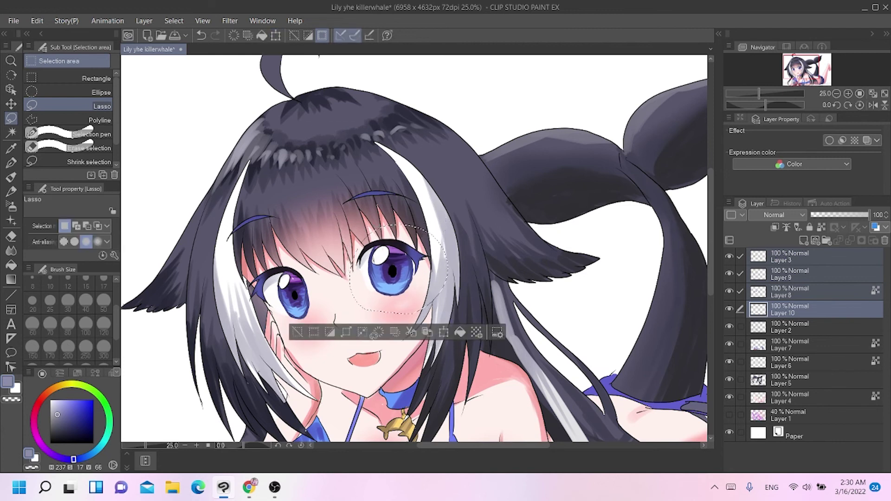
click(300, 335)
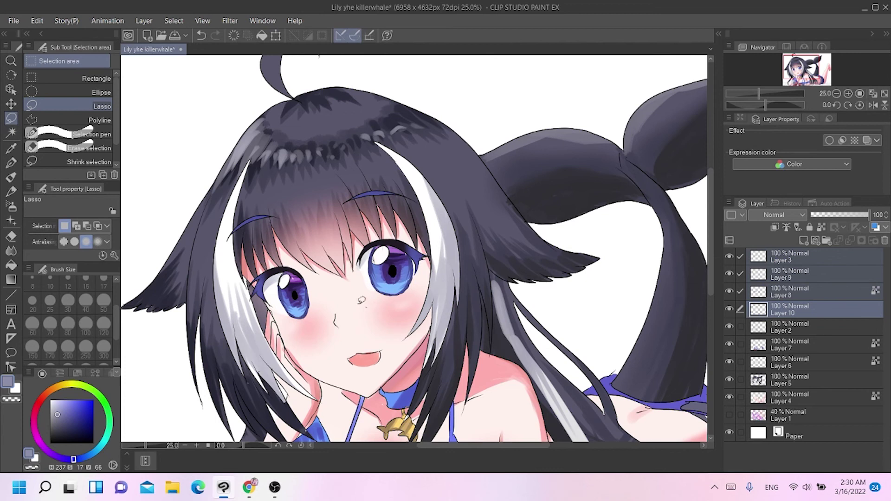
Lasso the image-right eye again and nudge it slightly outward, away from the nose, leaving nothing selected.
drag(361, 301, 368, 307)
click(441, 328)
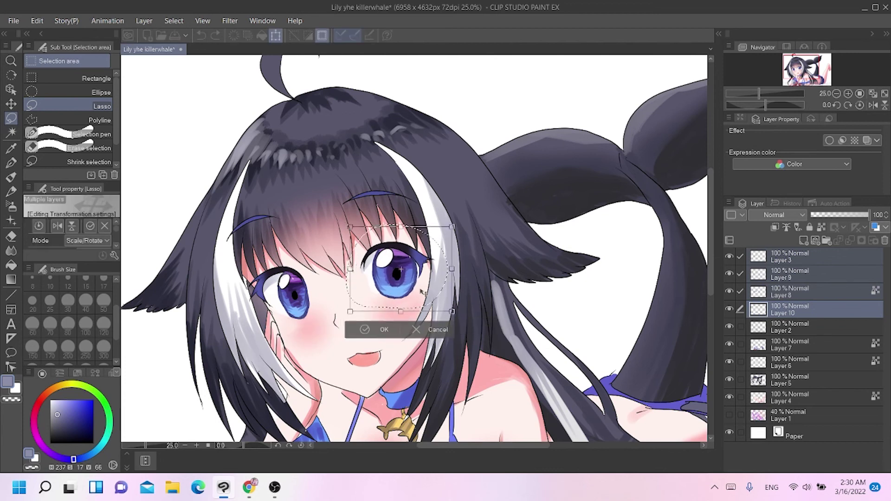
click(381, 329)
click(301, 330)
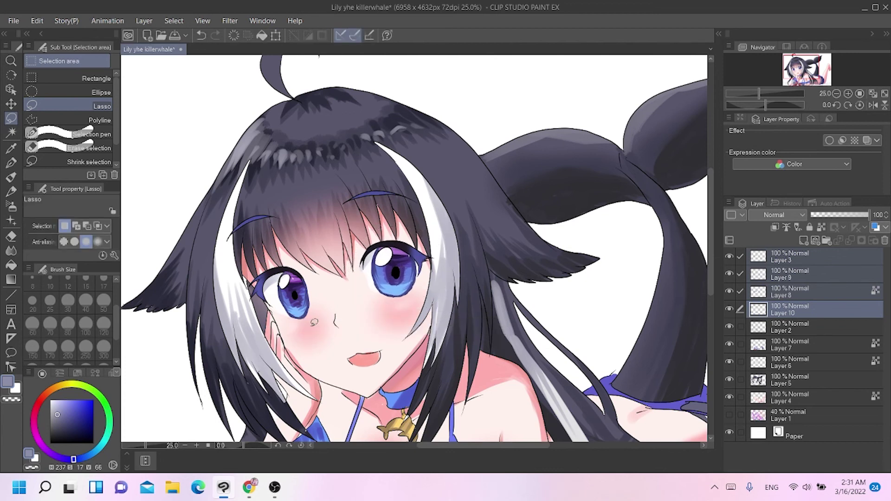
Add a new layer clipped to Layer 4 and keep its blending mode at Normal.
click(766, 398)
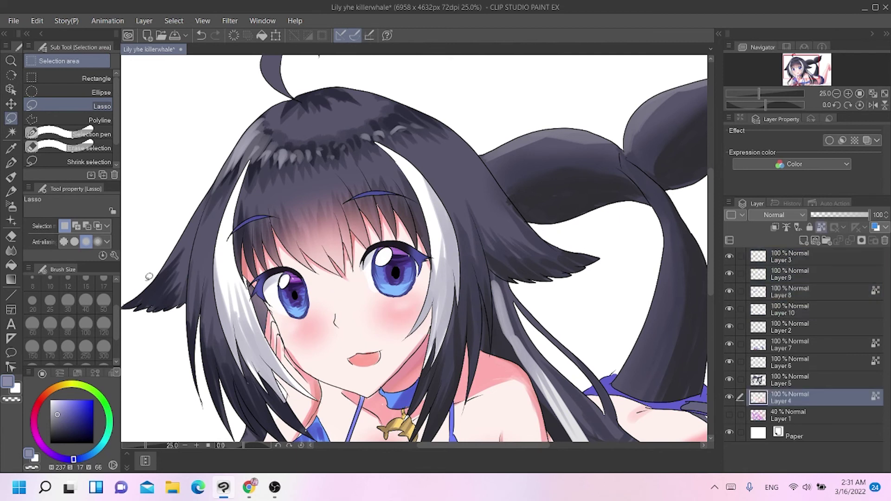
click(776, 215)
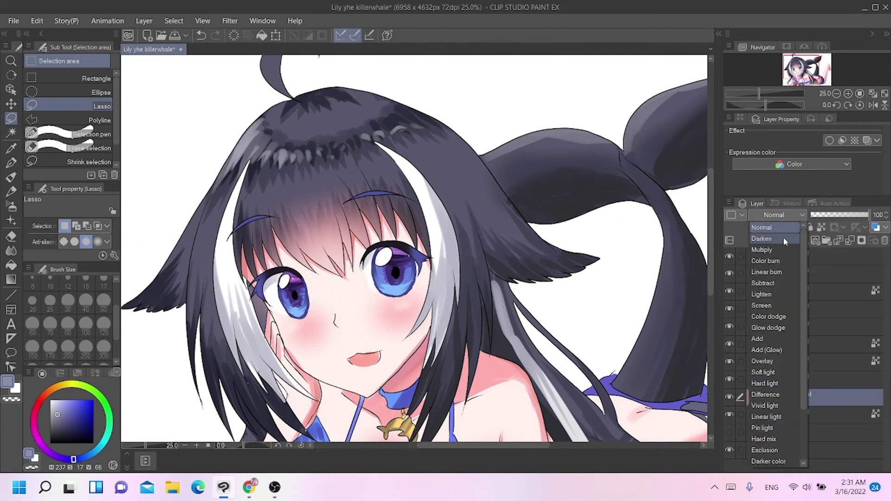
click(788, 215)
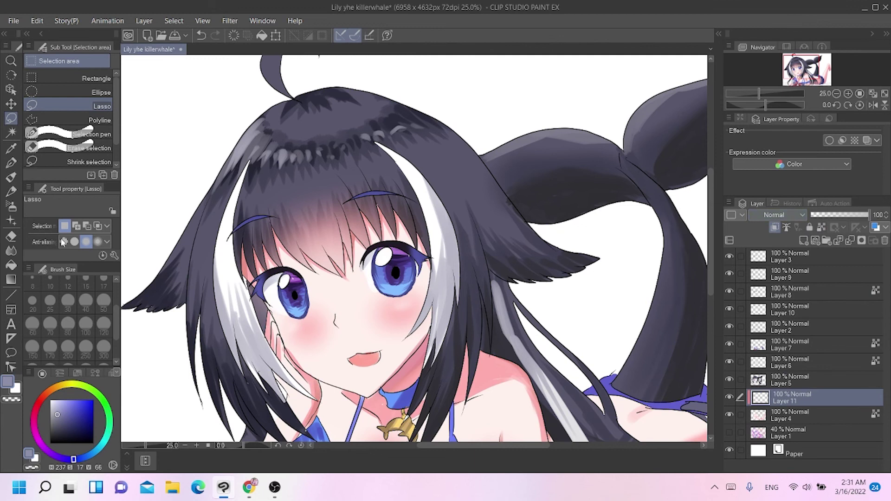
Paint light-blue strokes (H 210, S 49, V 100) along the nose bridge and beneath both eyes with the Round mixing brush at size 80.
click(12, 179)
click(83, 78)
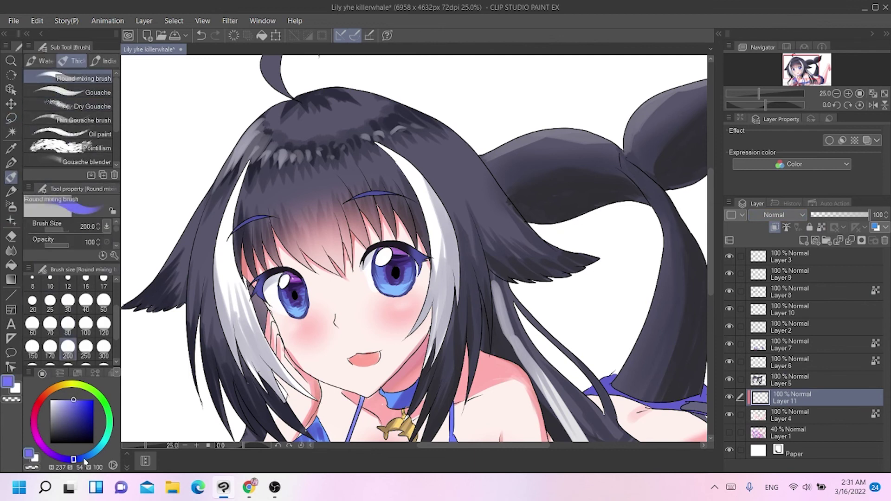
click(91, 454)
click(71, 400)
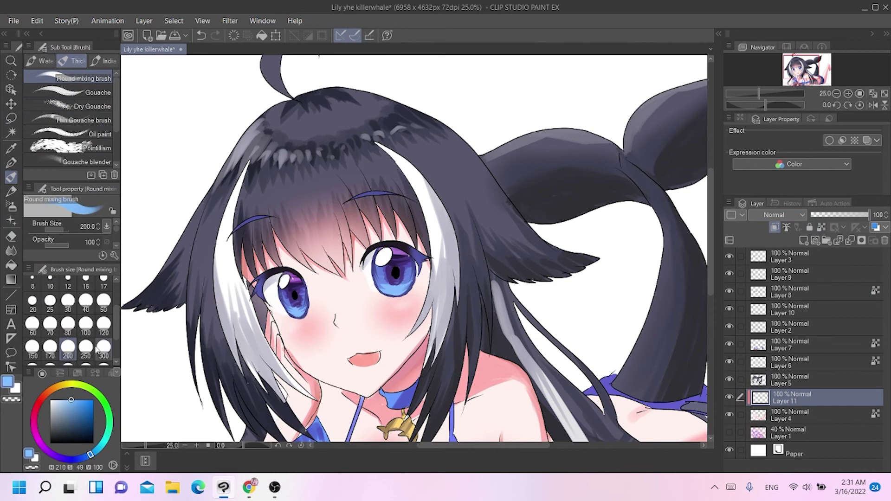
click(50, 300)
click(68, 323)
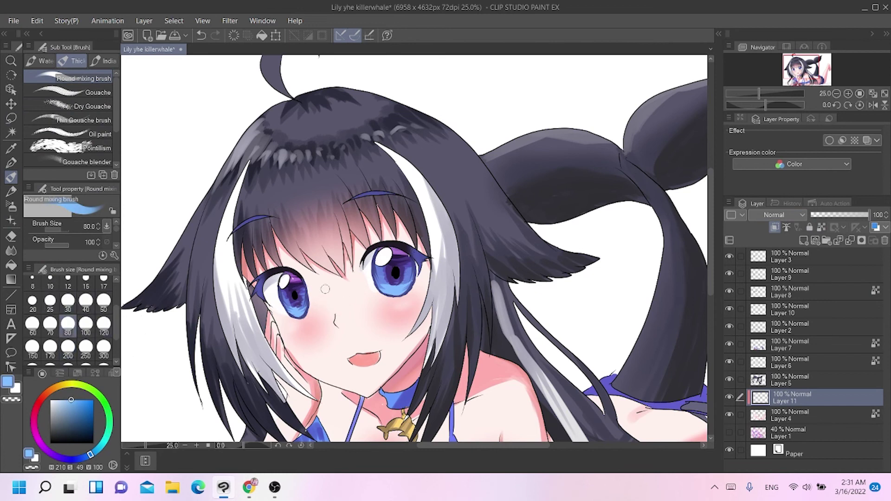
drag(333, 295, 330, 313)
mouse_move(277, 323)
mouse_down()
mouse_move(316, 324)
mouse_move(308, 326)
mouse_move(315, 333)
mouse_move(333, 316)
mouse_up()
key(ctrl+z)
key(ctrl+z)
drag(277, 323, 318, 322)
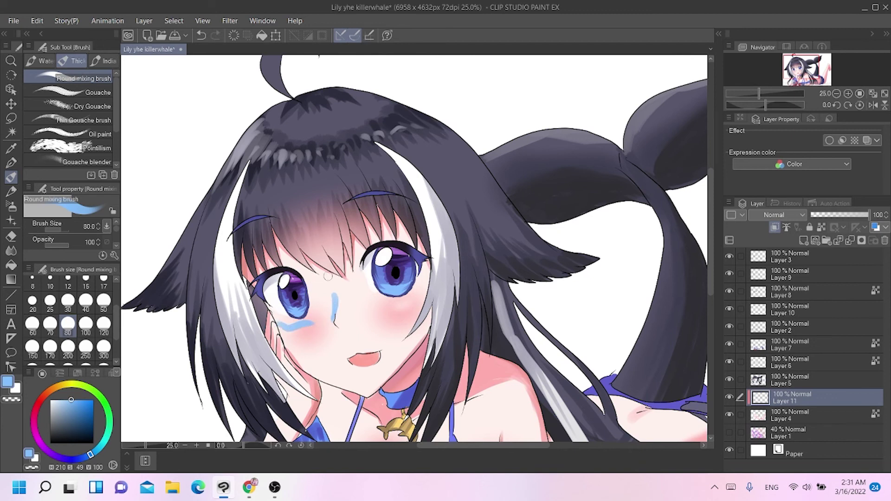
drag(421, 298, 384, 317)
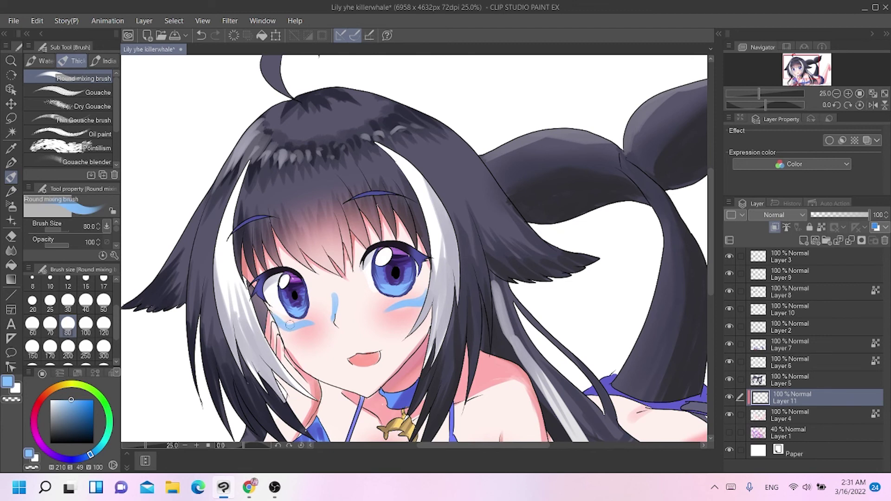
Paint curved light-blue reflection strokes on the chest and check them within the whole illustration.
drag(710, 251, 711, 285)
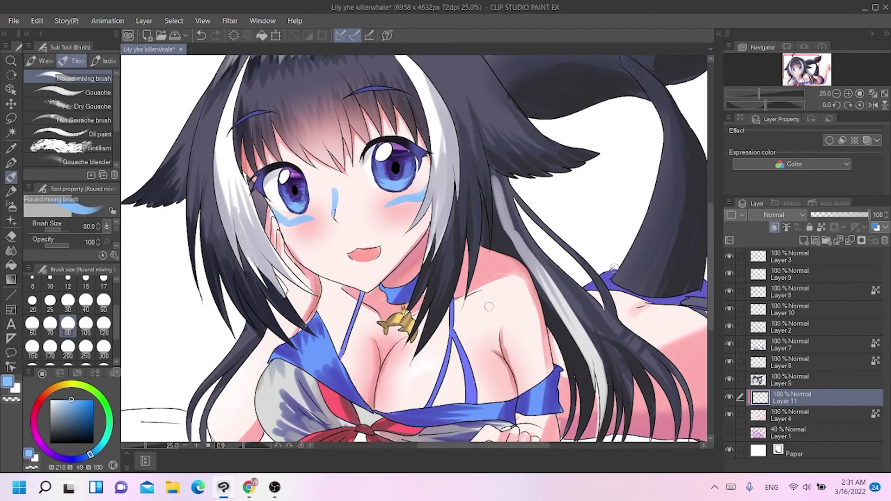
mouse_move(372, 349)
mouse_down()
mouse_move(358, 377)
mouse_move(371, 383)
mouse_move(362, 366)
mouse_move(369, 408)
mouse_move(398, 395)
mouse_move(406, 344)
mouse_move(408, 370)
mouse_move(370, 345)
mouse_move(362, 371)
mouse_up()
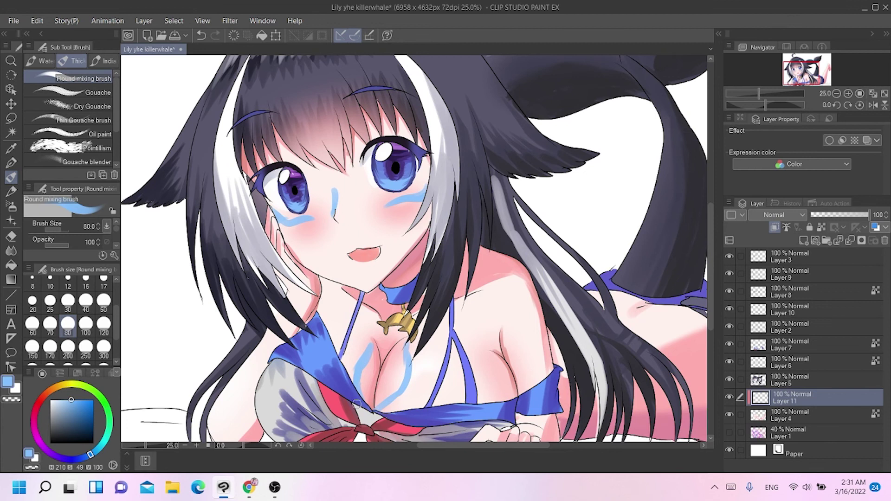
scroll(371, 379, down, 2)
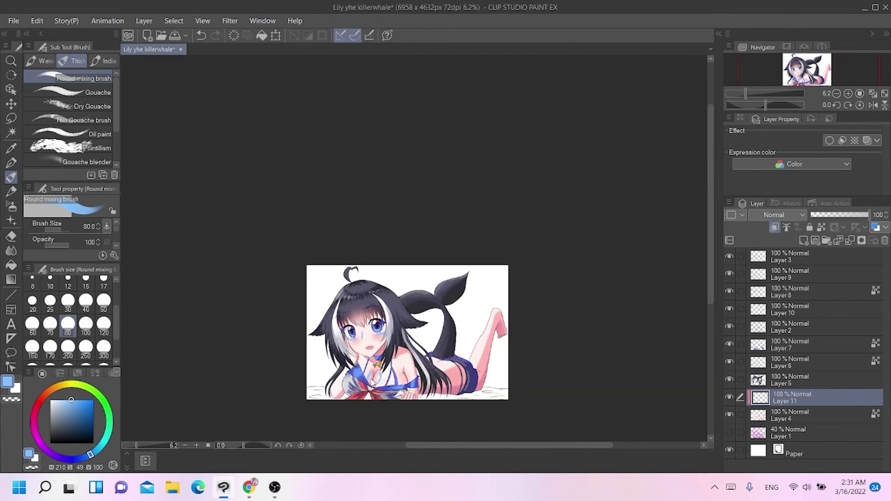
scroll(372, 379, up, 1)
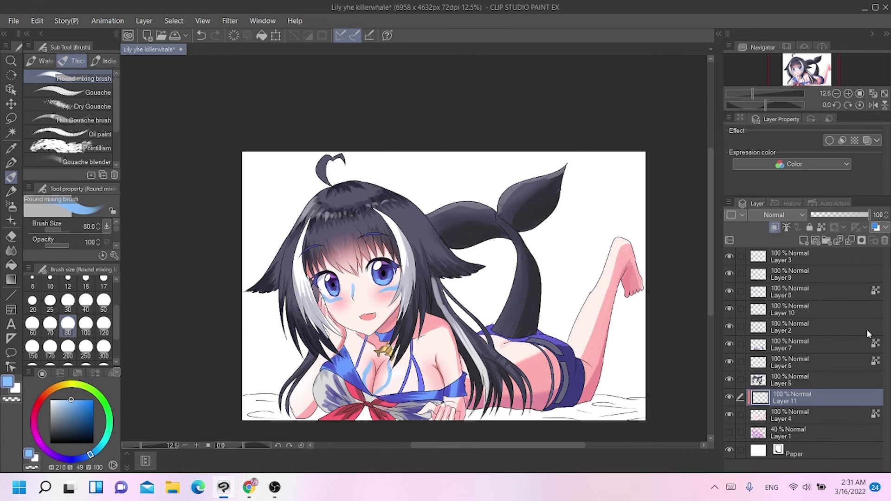
Lock the transparent pixels of Layer 2 and tint its line art muted pink (H 349, S 24, V 65) with the Soft airbrush at size 200.
click(730, 326)
click(736, 327)
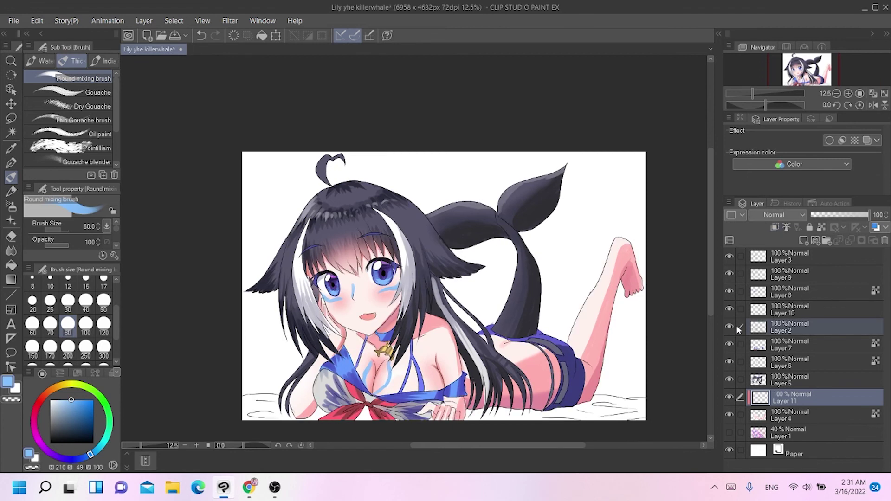
click(772, 327)
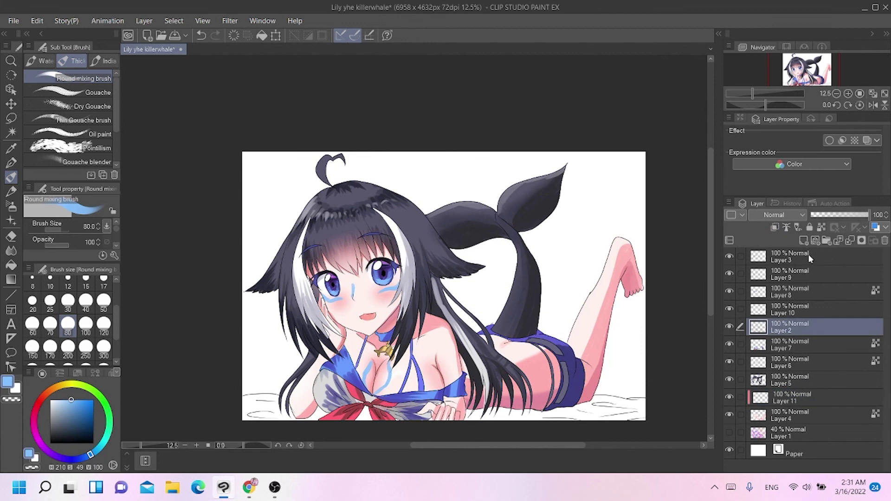
click(12, 207)
alt+click(343, 243)
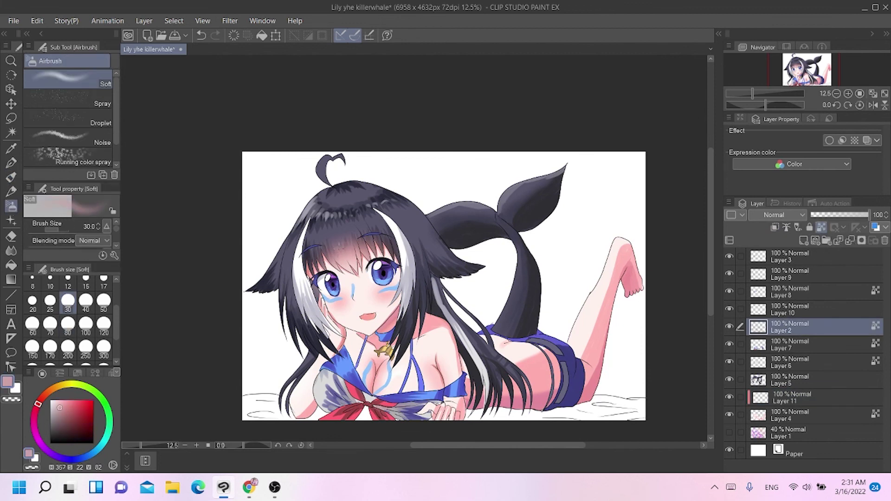
click(69, 350)
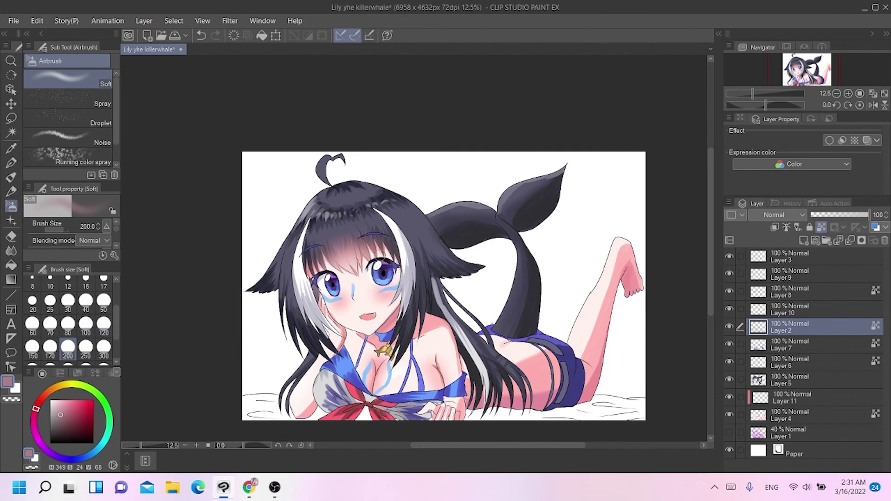
Tint the line art of the white hair strands pale grayish lavender (H 244, S 7, V 79) and of the dark tail near-black (H 240, S 11, V 21).
alt+click(301, 286)
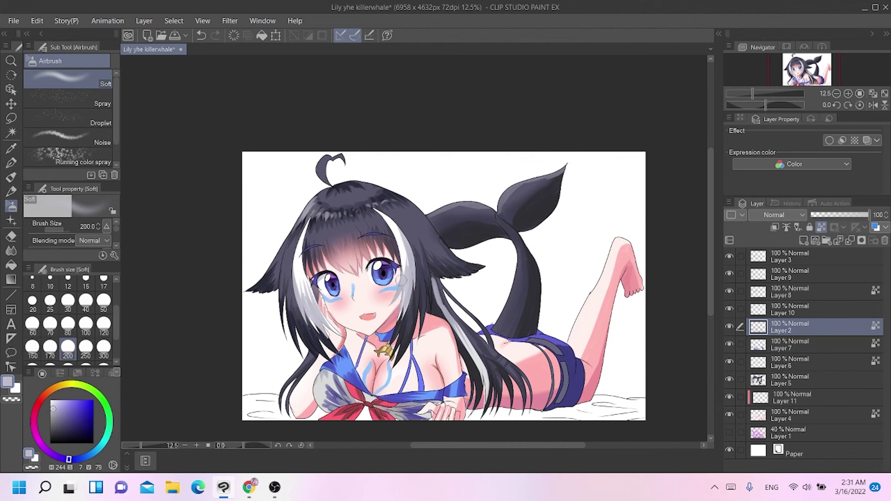
mouse_move(446, 372)
mouse_down()
mouse_move(460, 385)
mouse_move(476, 359)
mouse_up()
alt+click(464, 239)
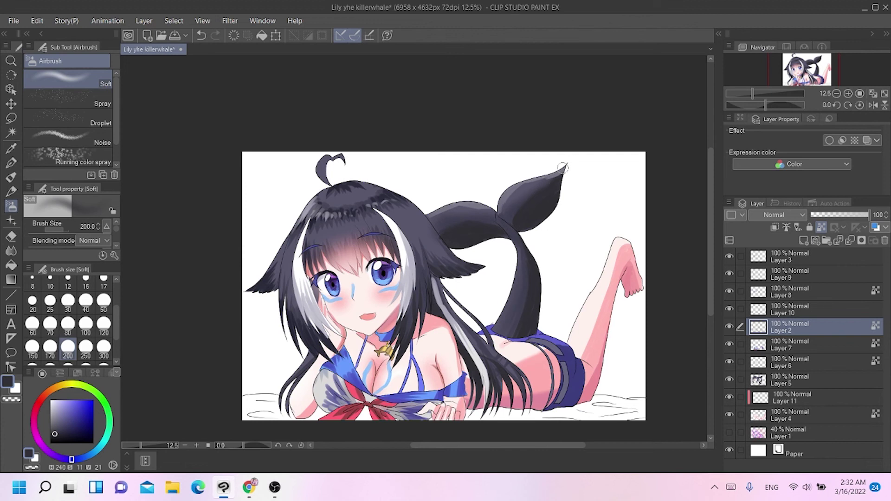
Lock the transparent pixels of Layer 5 and darken the ahoge with near-black (H 240, S 10, V 20) using the Round mixing brush at size 80.
click(761, 379)
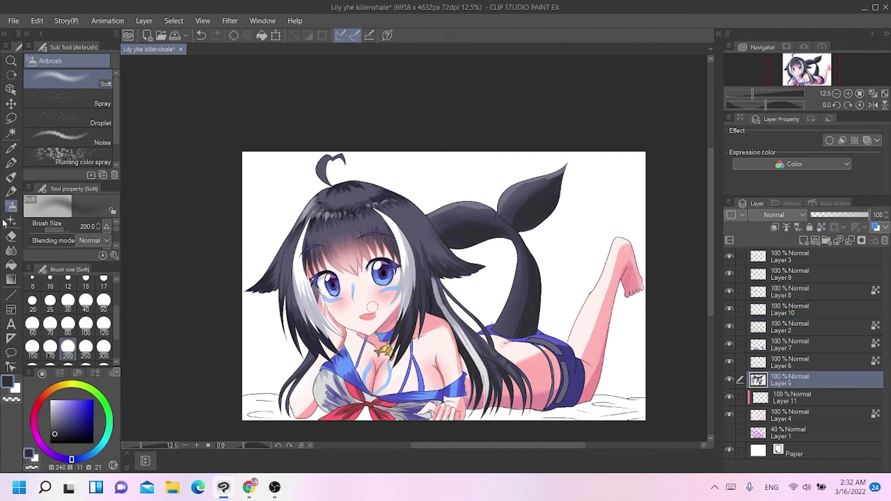
click(11, 177)
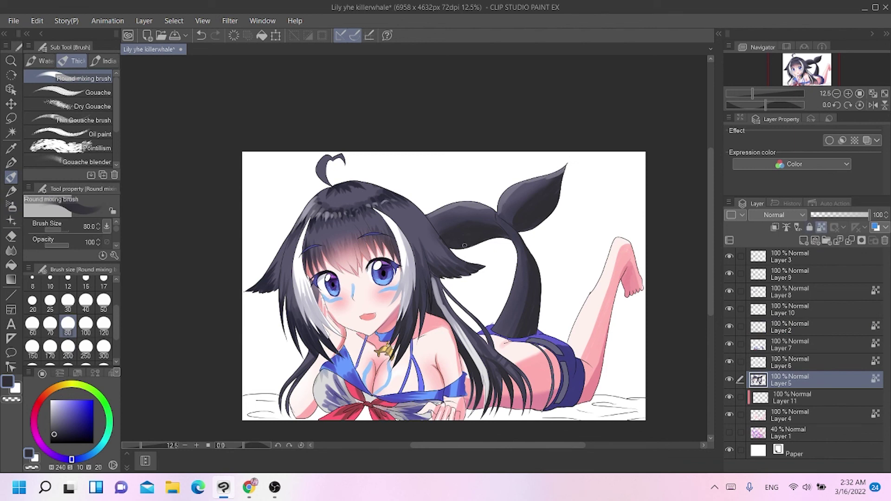
drag(330, 185, 331, 160)
Tint the skin outlines on Layer 2 with pink (H 346, S 39, V 88) and dark red (H 346, S 46, V 44) using the Soft airbrush at size 100.
click(731, 325)
click(732, 326)
click(803, 327)
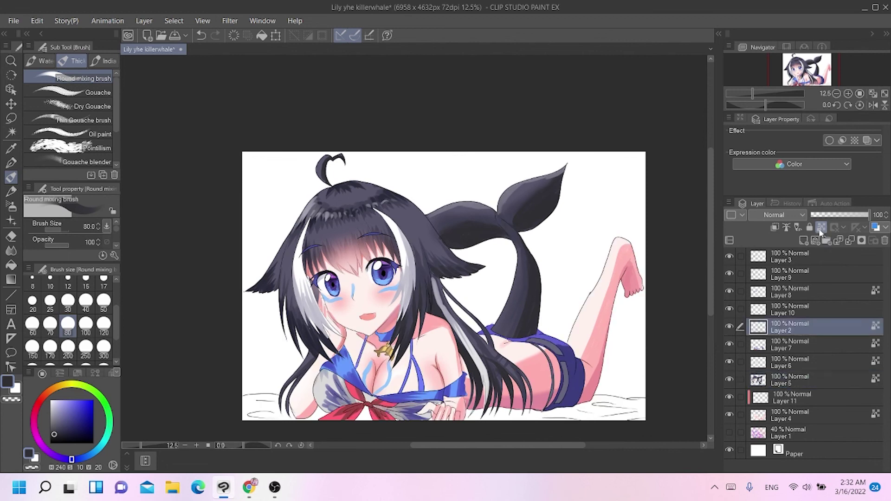
click(11, 206)
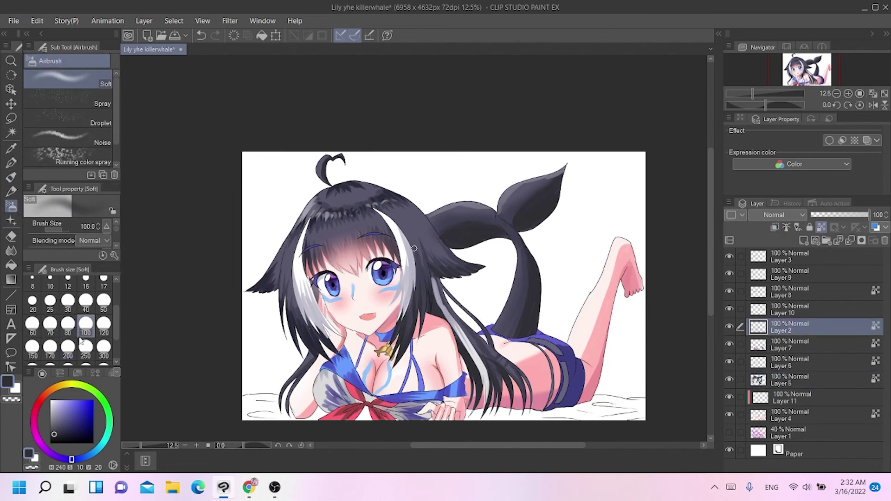
alt+click(535, 360)
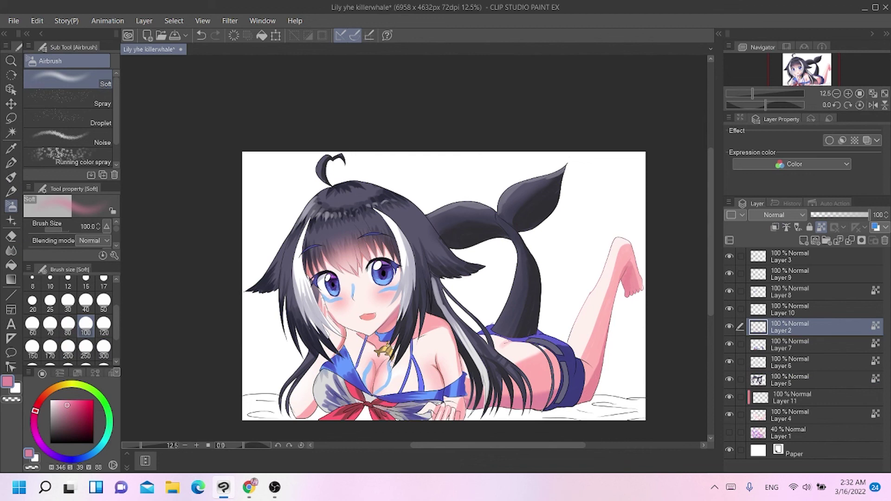
click(63, 409)
click(70, 424)
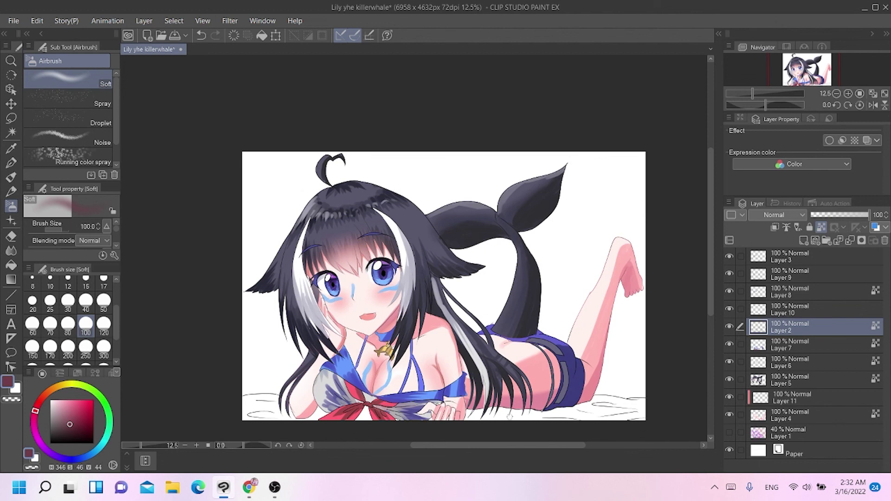
Tint the skin line art on Layer 2 with dark reddish browns (H 4, S 33, V 37; H 13, S 41, V 36) and sample the tail's dark color.
alt+click(518, 358)
drag(70, 425, 64, 427)
click(40, 398)
drag(40, 398, 40, 400)
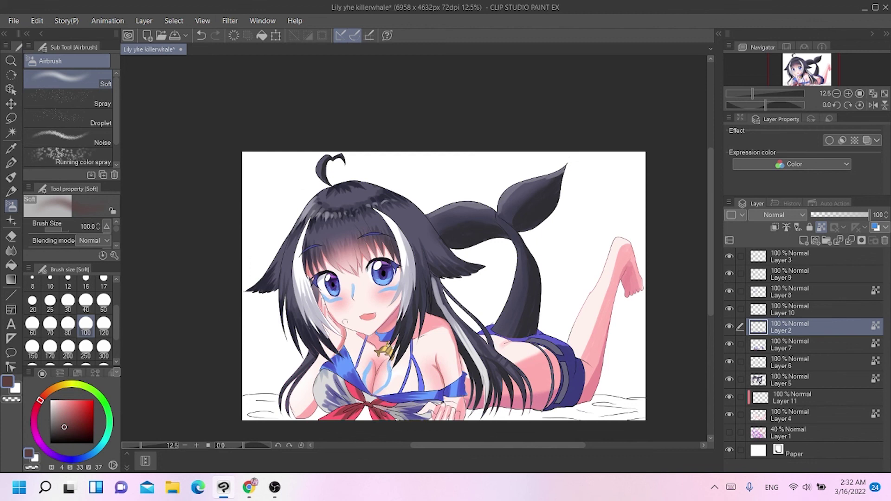
alt+click(345, 321)
click(68, 427)
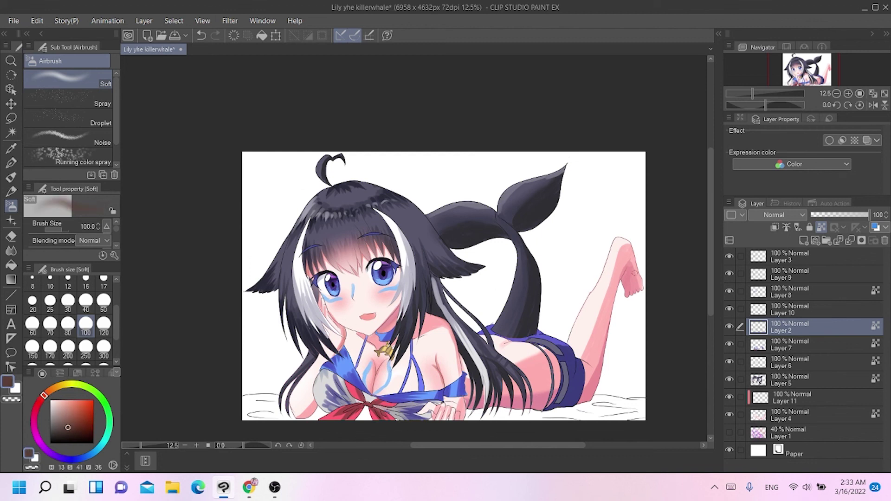
alt+click(464, 221)
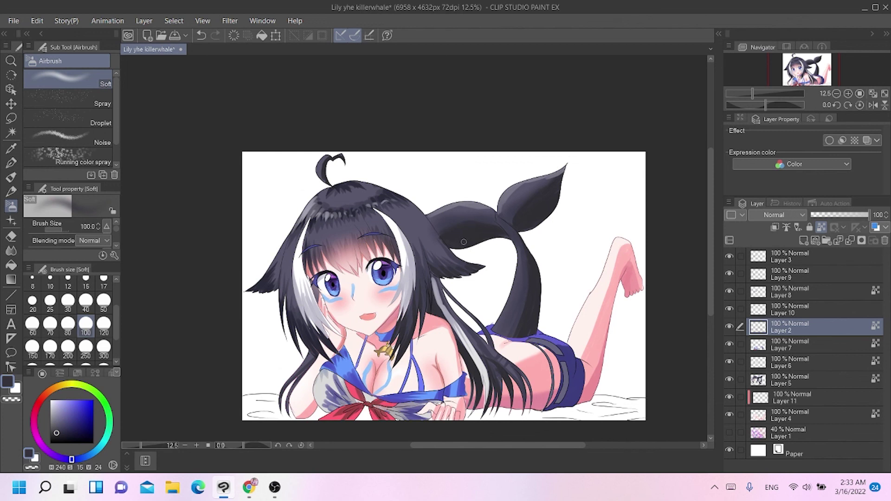
Add a new layer directly beneath Layer 4 and fill the left part of the bedsheet with pale lavender (H 279, S 9, V 100).
click(768, 412)
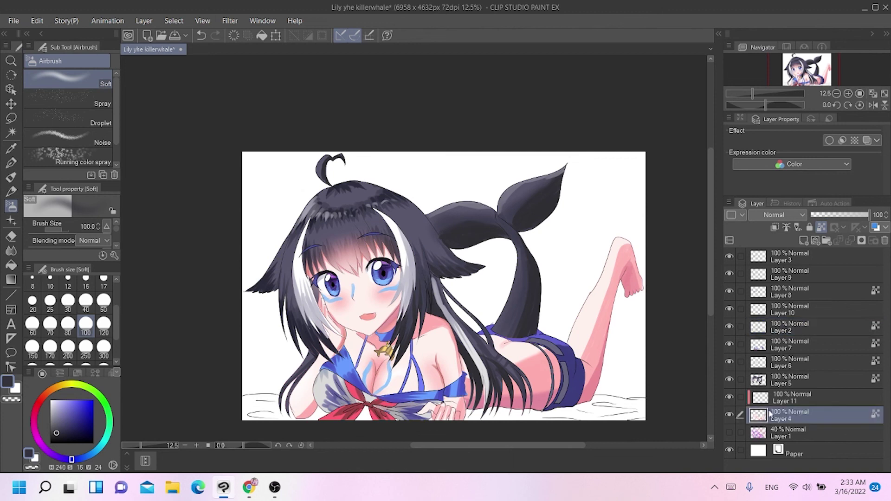
click(761, 429)
click(802, 240)
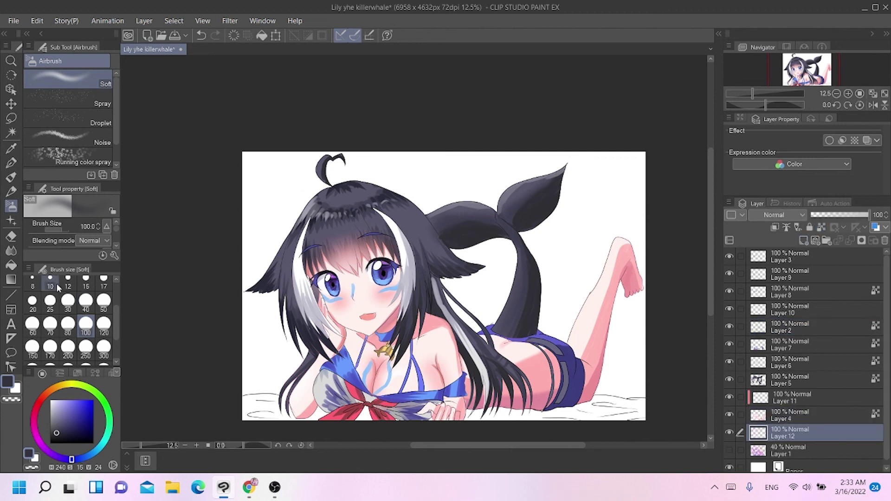
click(12, 265)
click(71, 399)
click(61, 400)
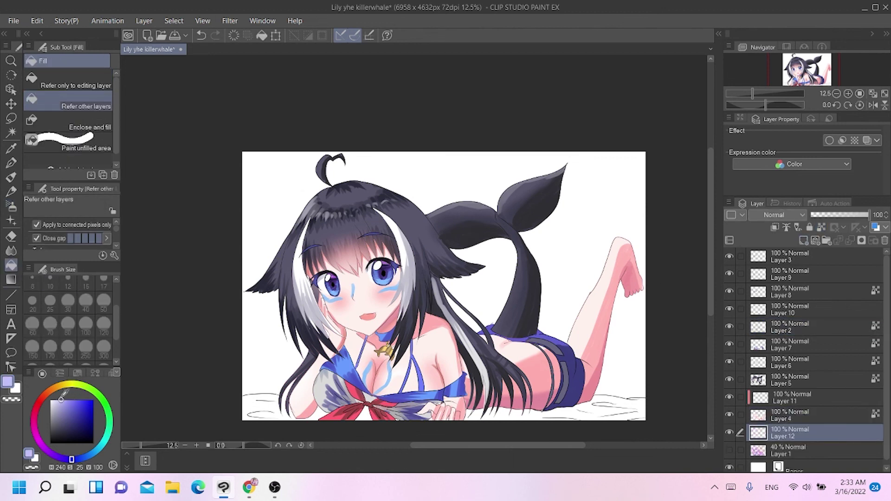
click(47, 451)
drag(60, 400, 54, 400)
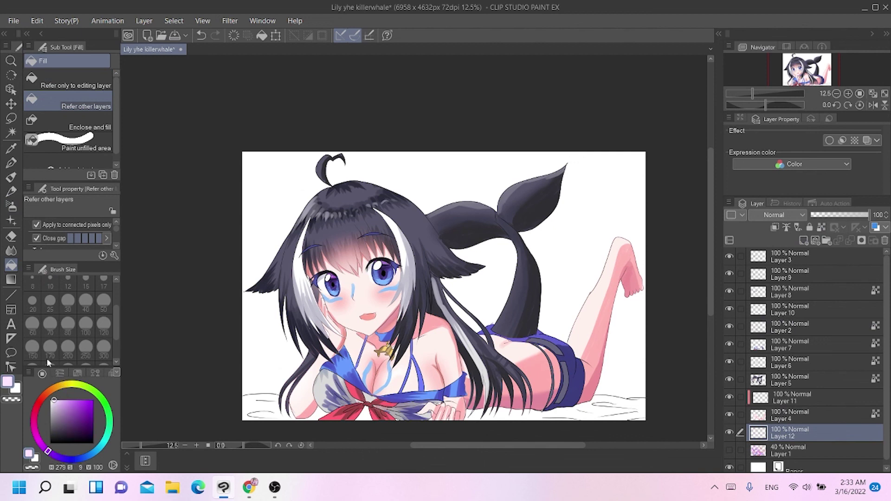
click(269, 407)
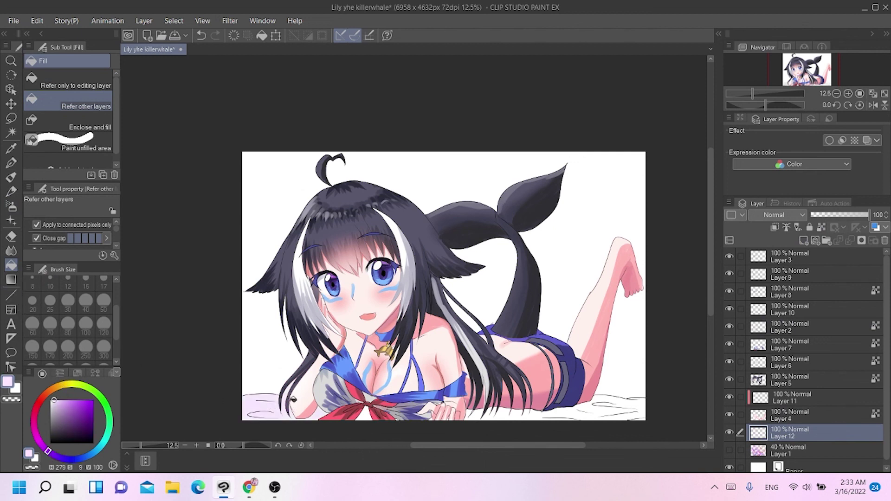
Fill the right part of the bedsheet with the same pale lavender and lock the layer's transparent pixels.
click(11, 236)
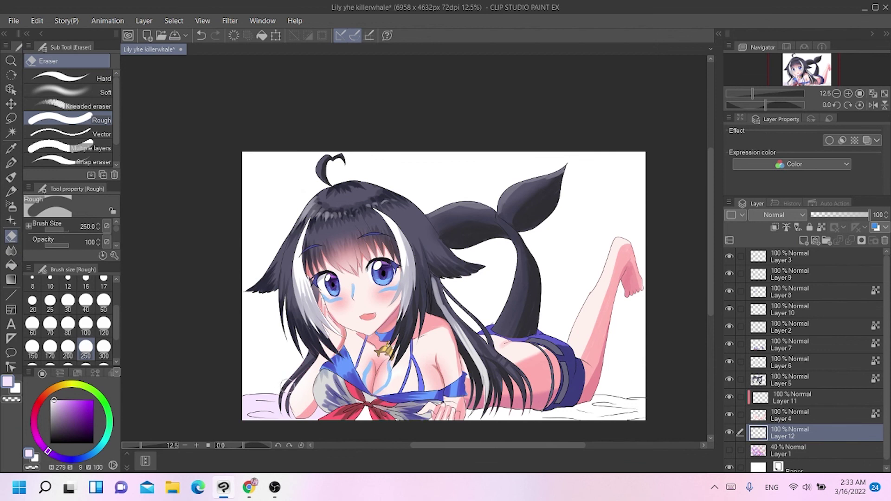
click(11, 265)
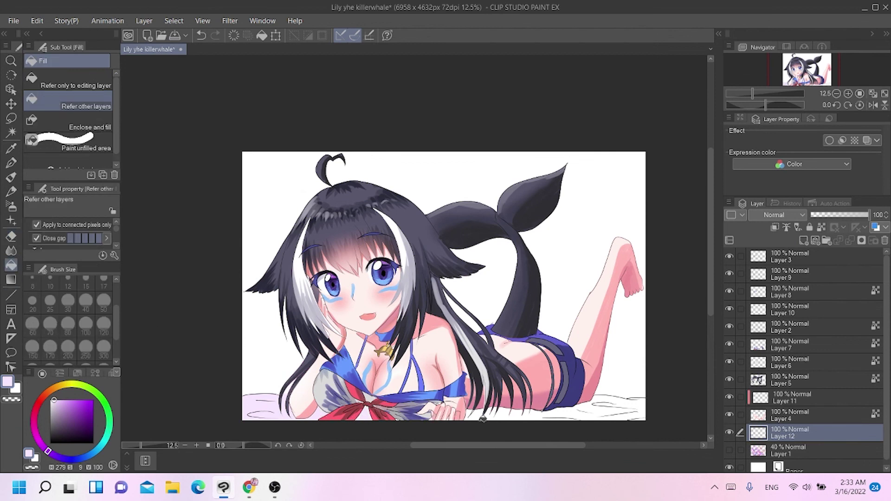
click(520, 415)
click(820, 227)
Shade the bedsheet folds with muted purples (H 261, S 19, V 81 and H 261, S 24, V 66) using the Round mixing brush at size 200.
click(11, 177)
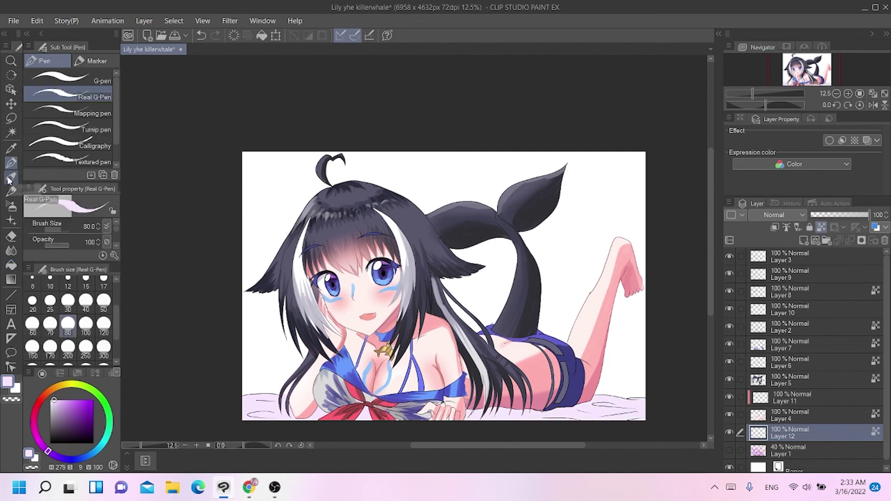
click(57, 409)
click(60, 460)
click(68, 347)
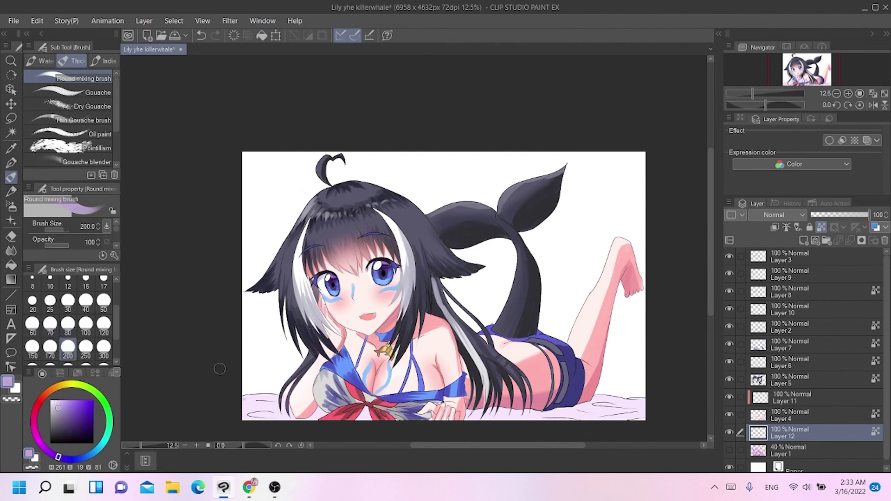
mouse_move(272, 407)
mouse_down()
mouse_move(250, 416)
mouse_move(497, 423)
mouse_move(565, 401)
mouse_move(633, 399)
mouse_move(655, 419)
mouse_move(571, 425)
mouse_up()
click(61, 414)
mouse_move(244, 398)
mouse_down()
mouse_move(273, 409)
mouse_move(257, 421)
mouse_up()
mouse_move(484, 423)
mouse_down()
mouse_move(611, 413)
mouse_move(470, 420)
mouse_move(643, 428)
mouse_up()
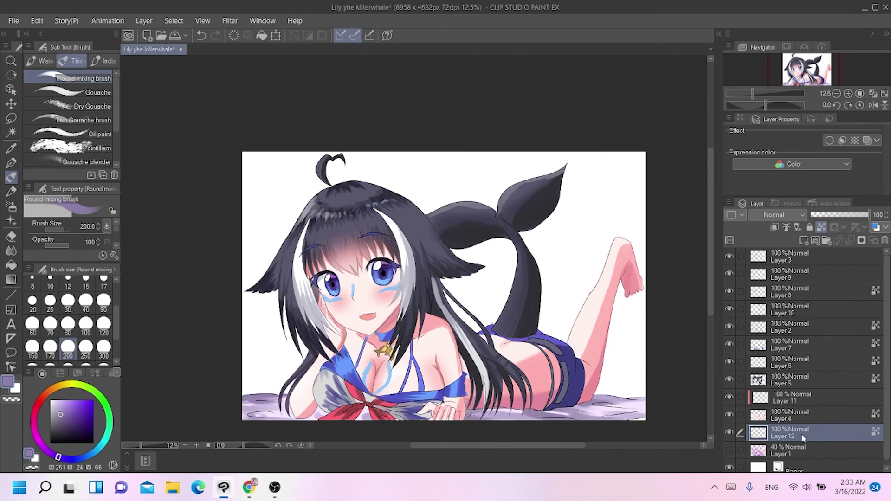
Add a new layer directly above Layer 1 and fill it entirely with light pink (H 302, S 28, V 100) as the background.
click(796, 450)
click(802, 240)
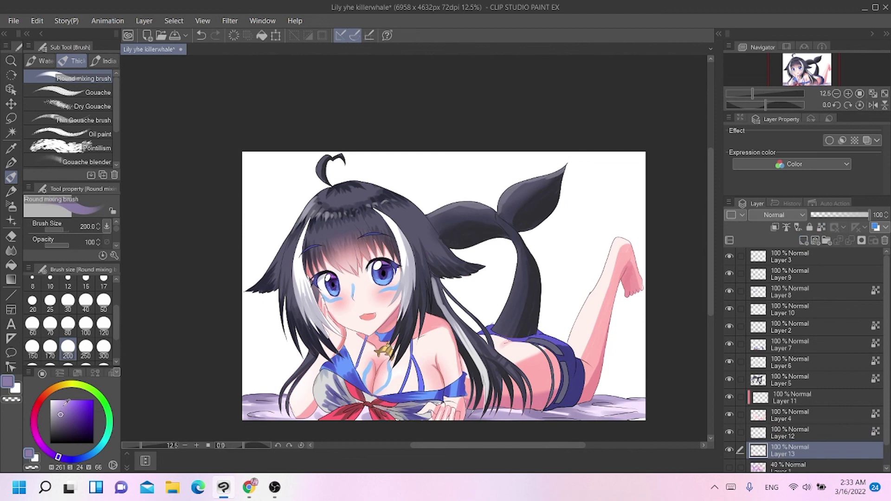
drag(66, 402, 72, 399)
drag(40, 448, 38, 440)
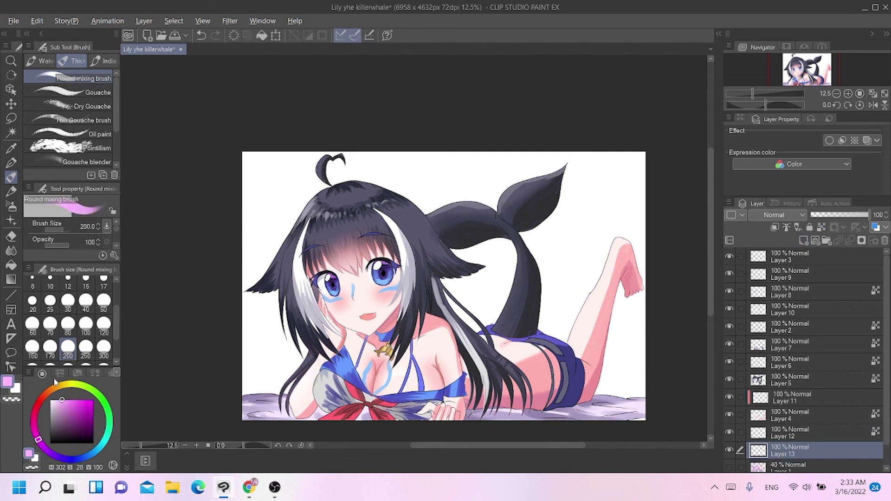
key(alt+BackSpace)
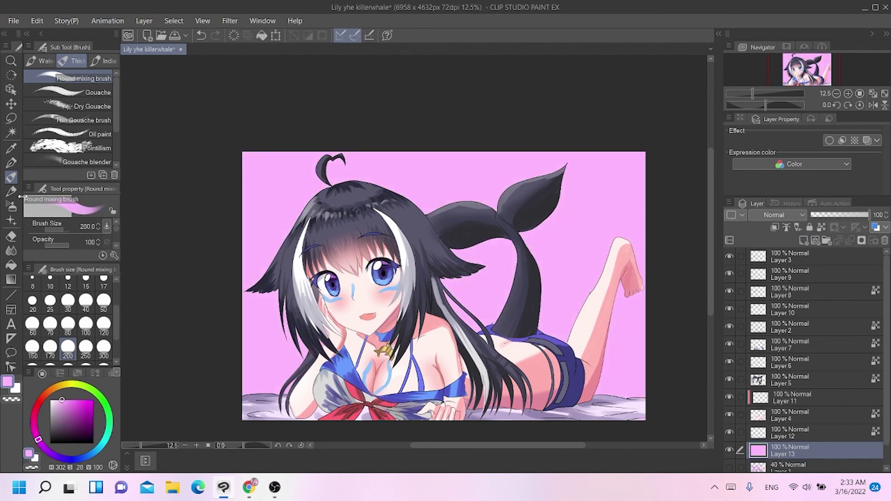
Lighten the pink background around the character with white (H 302, S 0, V 100) using the Soft airbrush at size 700.
click(12, 204)
click(53, 412)
click(50, 400)
scroll(83, 325, down, 2)
click(87, 341)
mouse_move(274, 222)
mouse_down()
mouse_move(317, 187)
mouse_move(302, 192)
mouse_move(312, 217)
mouse_move(278, 359)
mouse_move(304, 355)
mouse_up()
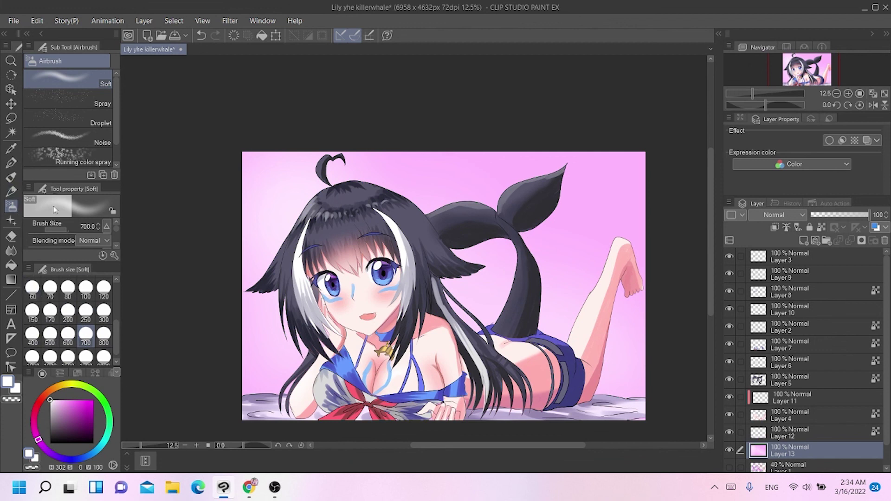
Texture the outer areas of the background with purple (H 268, S 51, V 79) using the Pointillism brush at size 600.
click(12, 163)
click(12, 177)
click(51, 148)
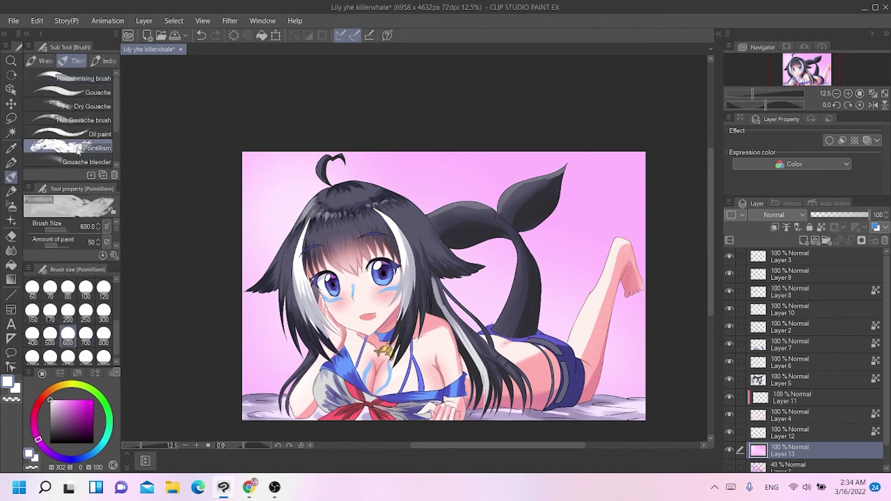
click(67, 400)
drag(45, 444, 54, 455)
mouse_move(259, 140)
mouse_down()
mouse_move(229, 177)
mouse_move(243, 191)
mouse_move(230, 234)
mouse_move(298, 143)
mouse_move(320, 157)
mouse_move(243, 199)
mouse_move(237, 306)
mouse_move(242, 354)
mouse_move(267, 381)
mouse_move(305, 379)
mouse_move(360, 149)
mouse_move(376, 160)
mouse_move(463, 152)
mouse_move(614, 161)
mouse_move(651, 199)
mouse_move(633, 346)
mouse_move(617, 386)
mouse_move(604, 387)
mouse_move(645, 295)
mouse_move(623, 369)
mouse_move(619, 376)
mouse_move(656, 232)
mouse_move(635, 191)
mouse_move(563, 154)
mouse_move(505, 151)
mouse_move(430, 167)
mouse_move(456, 193)
mouse_move(504, 164)
mouse_move(475, 182)
mouse_move(309, 160)
mouse_move(332, 185)
mouse_move(290, 202)
mouse_move(253, 252)
mouse_move(273, 254)
mouse_up()
alt+click(273, 255)
mouse_move(272, 159)
mouse_down()
mouse_move(225, 240)
mouse_move(253, 375)
mouse_move(244, 183)
mouse_move(297, 162)
mouse_up()
mouse_move(488, 139)
mouse_down()
mouse_move(598, 160)
mouse_move(659, 188)
mouse_move(668, 253)
mouse_move(645, 330)
mouse_move(641, 388)
mouse_move(622, 393)
mouse_move(630, 290)
mouse_move(614, 208)
mouse_move(571, 201)
mouse_move(550, 179)
mouse_move(612, 188)
mouse_move(581, 216)
mouse_move(620, 238)
mouse_up()
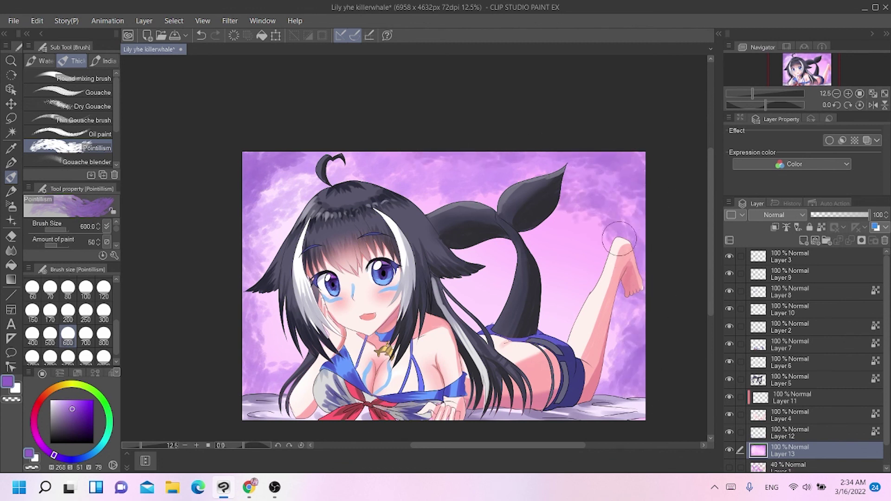
Accent the background's upper right corner with blue (H 239, S 68, V 100) using the Pointillism brush, undoing the strokes along the left edge.
click(80, 400)
drag(54, 455, 72, 460)
mouse_move(268, 149)
mouse_down()
mouse_move(216, 177)
mouse_move(229, 215)
mouse_up()
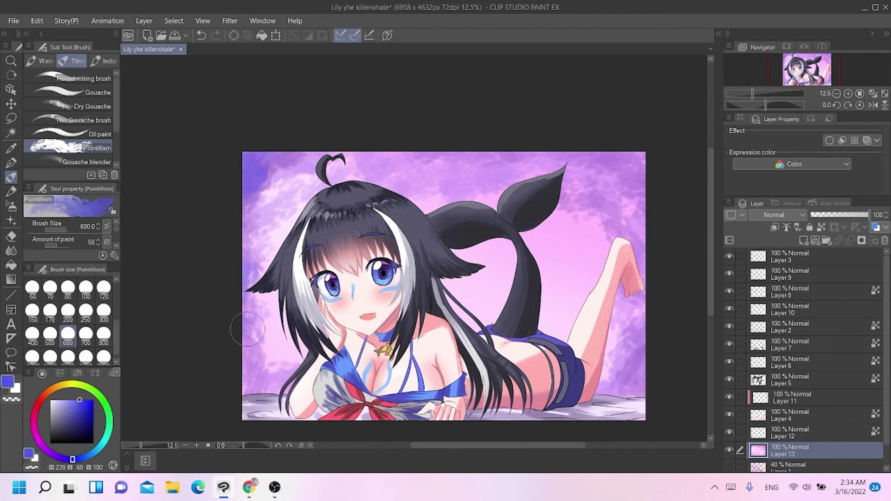
drag(248, 329, 256, 394)
key(ctrl+z)
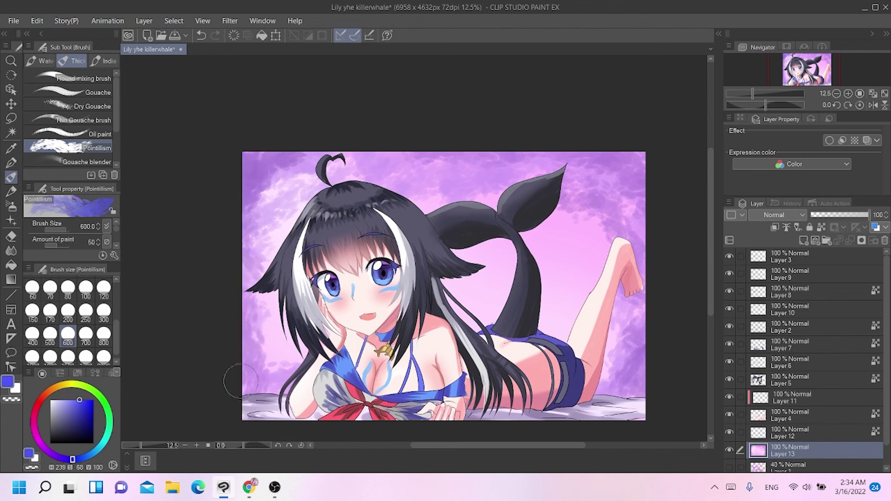
drag(604, 135, 646, 204)
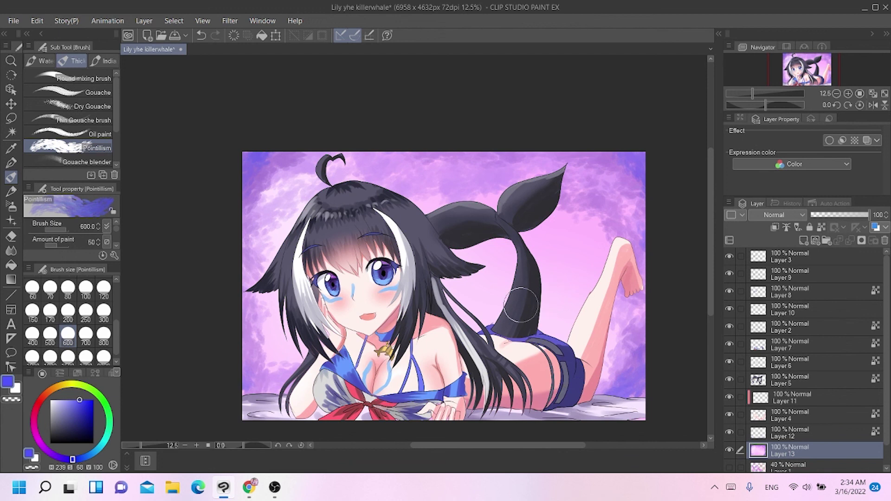
Blend pink (H 338, S 40, V 100) Pointillism texture into the left, top and right areas of the background.
click(34, 416)
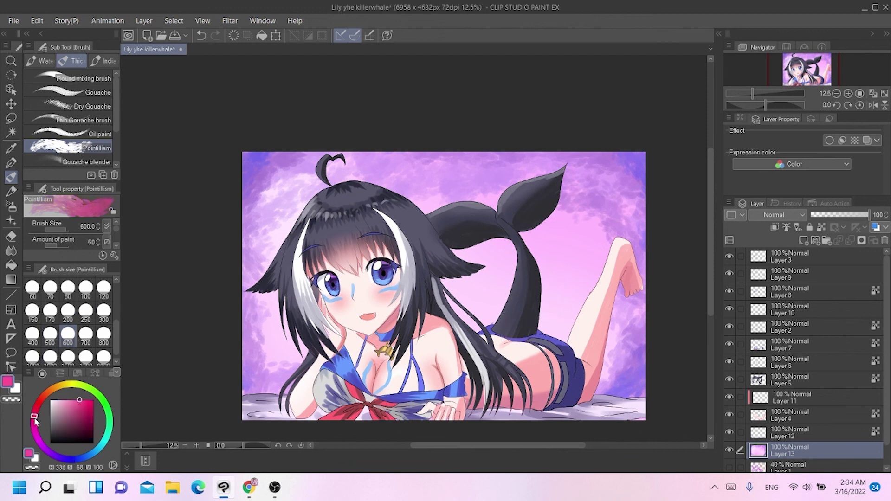
click(67, 400)
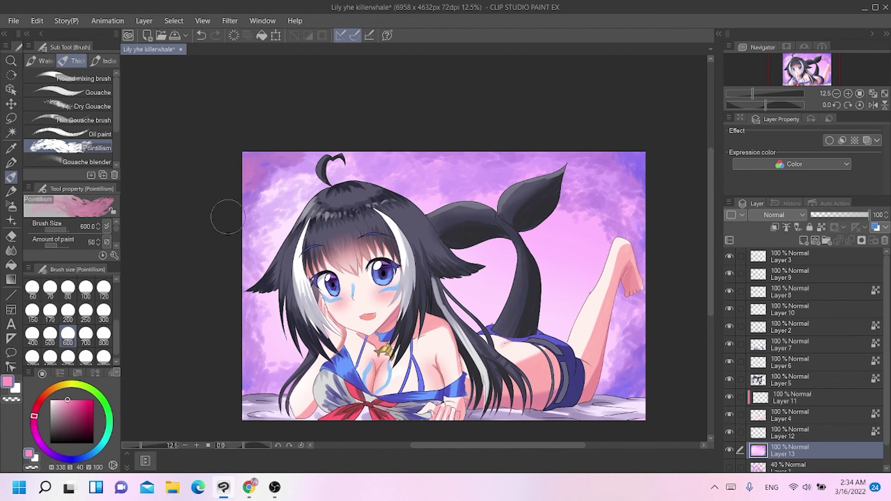
mouse_move(251, 332)
mouse_down()
mouse_move(307, 392)
mouse_move(274, 327)
mouse_move(274, 311)
mouse_move(292, 295)
mouse_up()
drag(446, 149, 620, 158)
drag(645, 297, 638, 385)
mouse_move(562, 343)
mouse_down()
mouse_move(550, 218)
mouse_move(610, 278)
mouse_up()
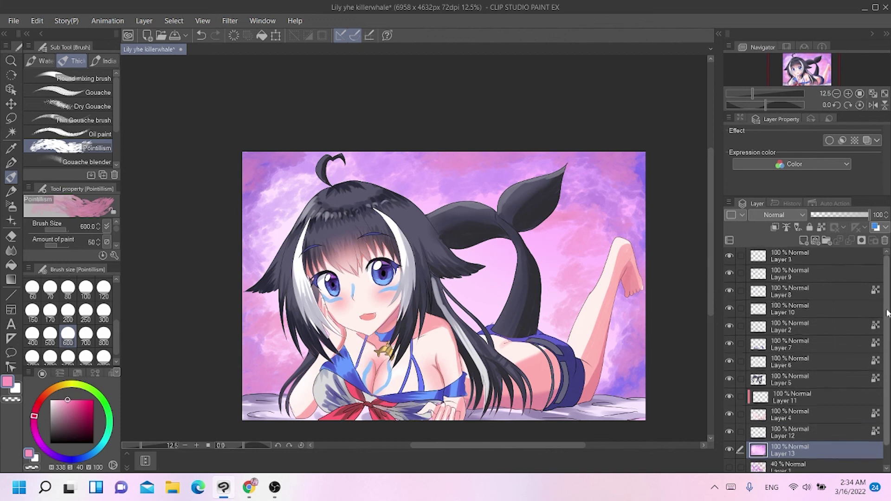
Add a new layer above Layer 3 and fill it entirely with magenta (H 297, S 60, V 100).
click(792, 253)
click(803, 240)
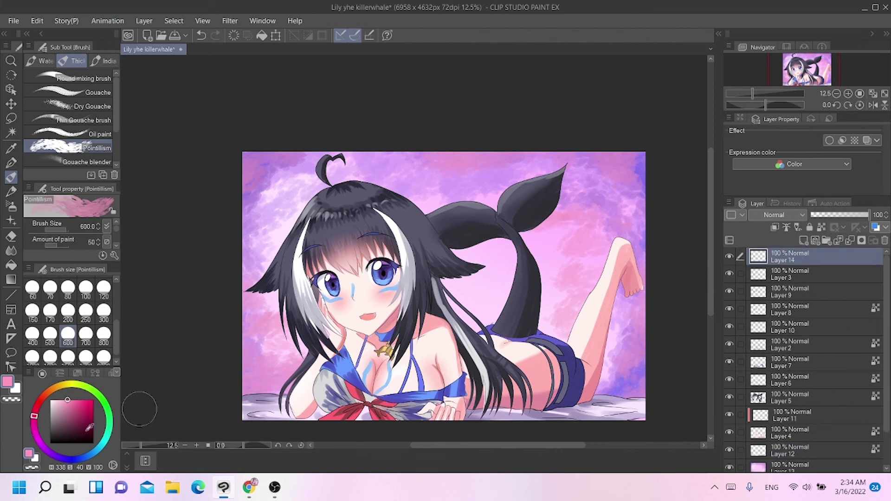
click(54, 455)
click(76, 400)
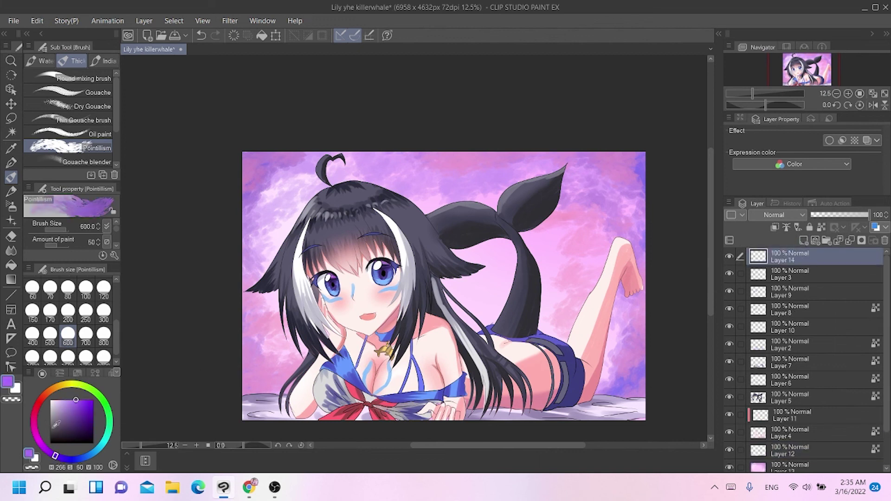
click(41, 442)
key(alt+BackSpace)
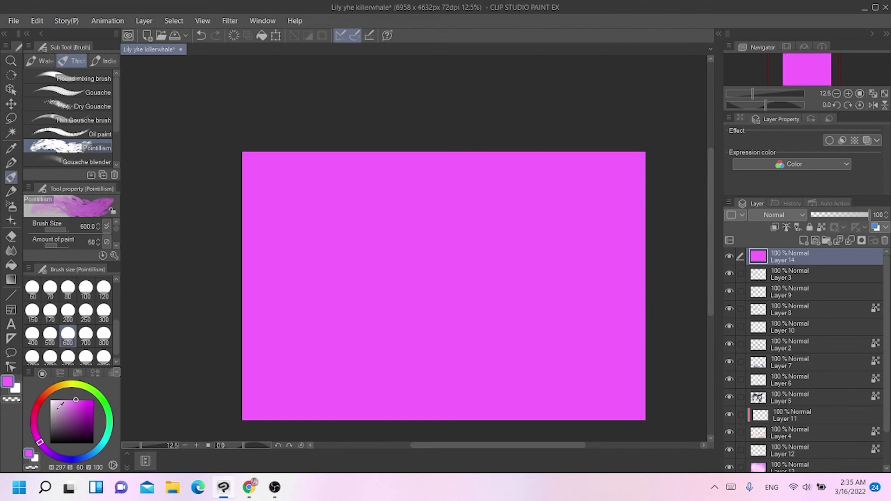
Try the Color burn blending mode on the magenta layer at 20% opacity.
click(794, 218)
click(779, 272)
click(789, 214)
click(781, 259)
click(819, 216)
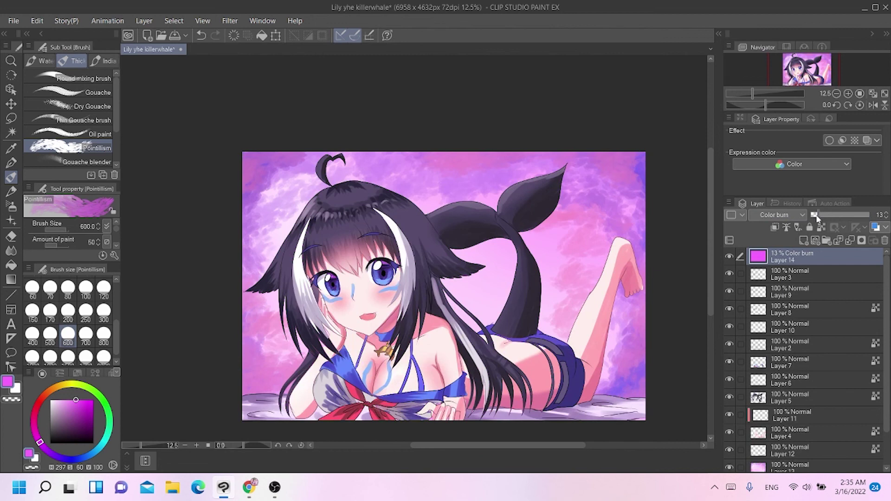
drag(814, 217, 817, 214)
click(822, 216)
Try the Subtract, Lighten and Color dodge blending modes on the magenta layer.
click(794, 217)
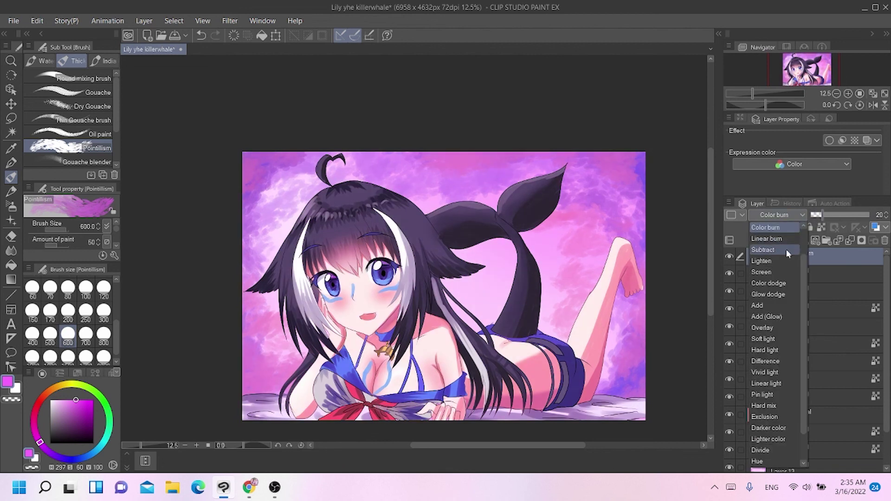
click(783, 250)
click(795, 216)
click(788, 240)
click(798, 216)
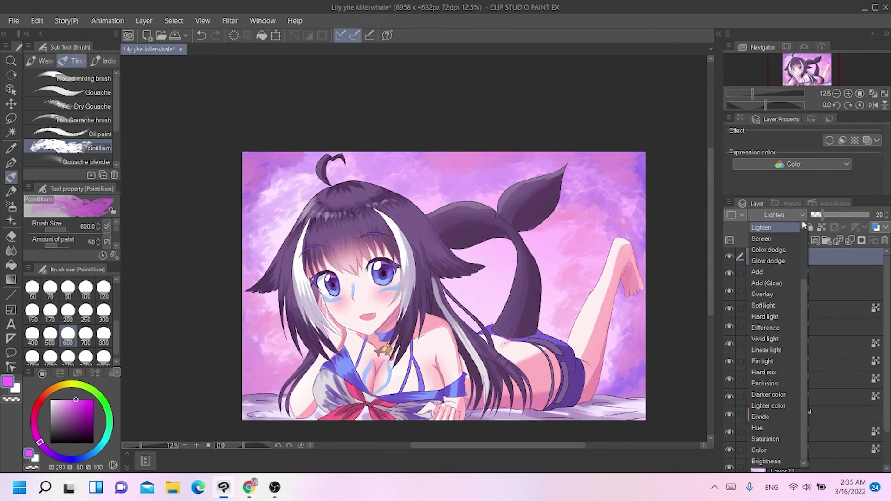
click(792, 239)
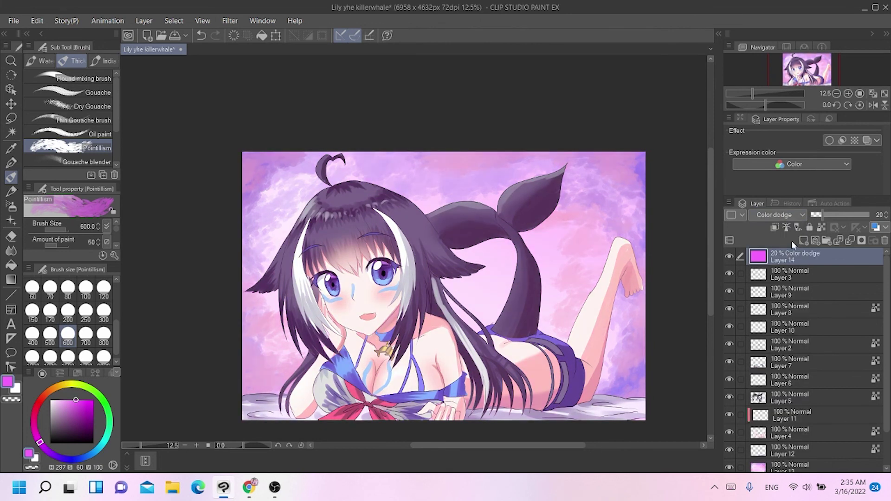
Try the Soft light blending mode on the magenta layer at 9% opacity.
click(791, 215)
click(779, 305)
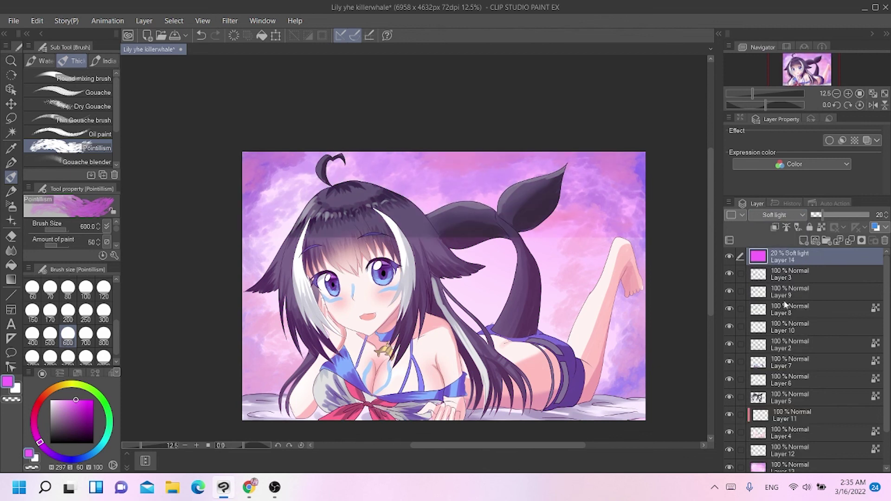
click(816, 215)
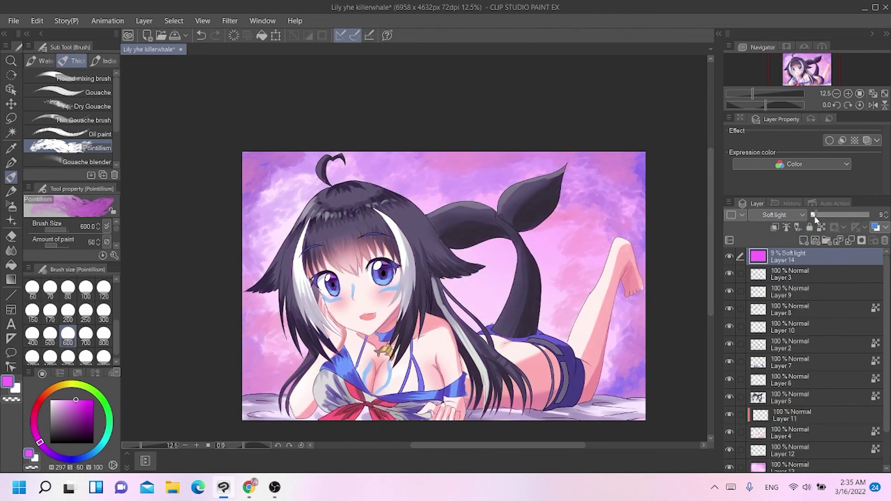
Set the magenta layer's blending mode to Vivid light and its opacity to 7%.
click(800, 219)
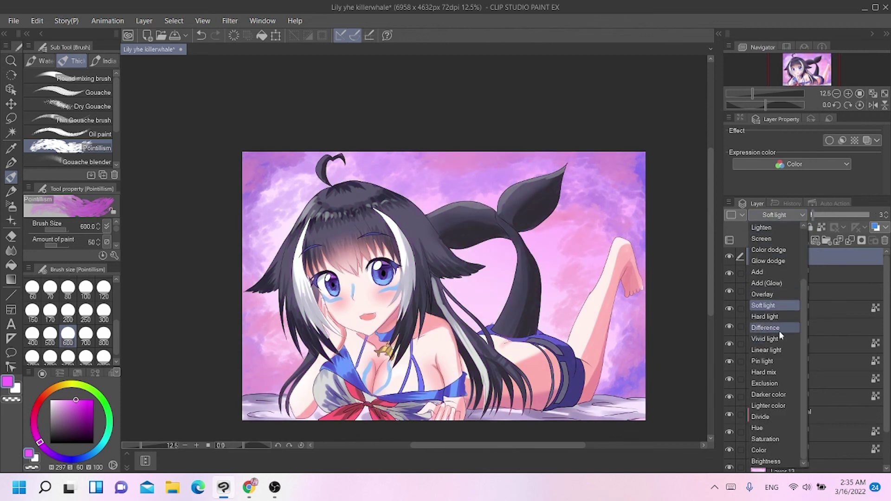
click(779, 328)
click(820, 216)
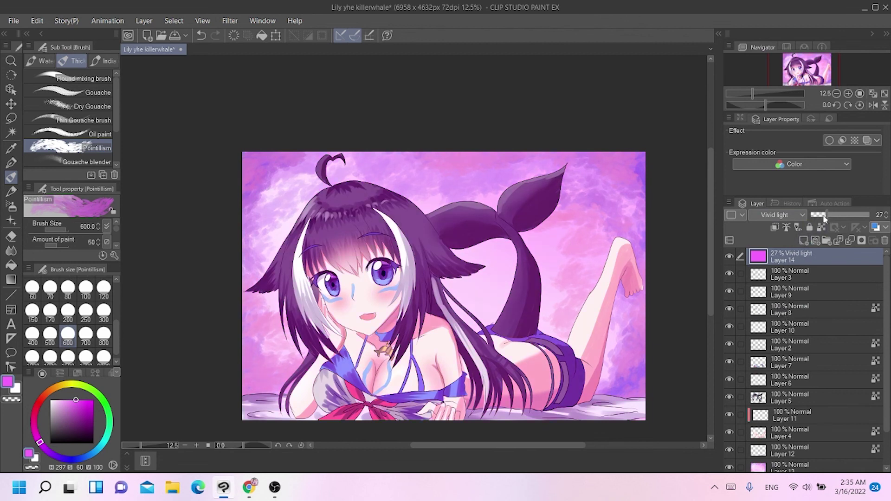
click(813, 215)
Add a new layer above the magenta layer and set its blending mode to Vivid light.
click(814, 239)
click(801, 215)
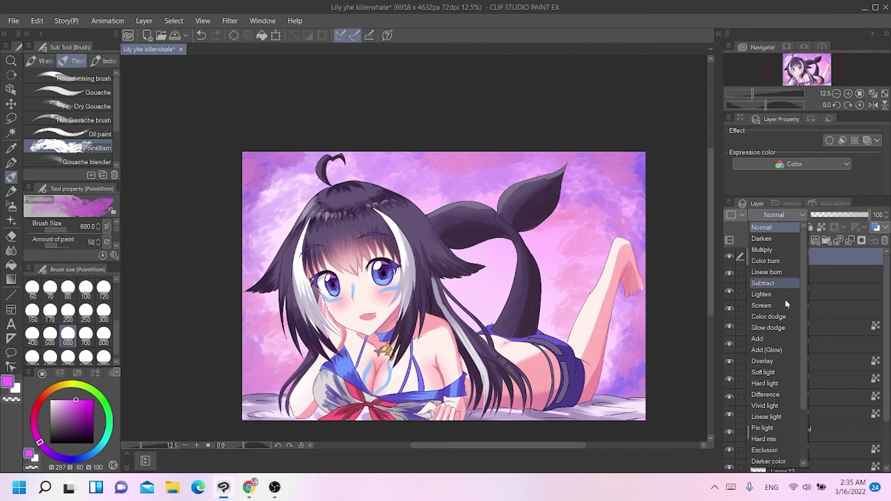
click(774, 405)
Paint purple (H 249, S 52, V 91) Pointillism strokes along the outer edges of the illustration on Layer 15.
click(66, 455)
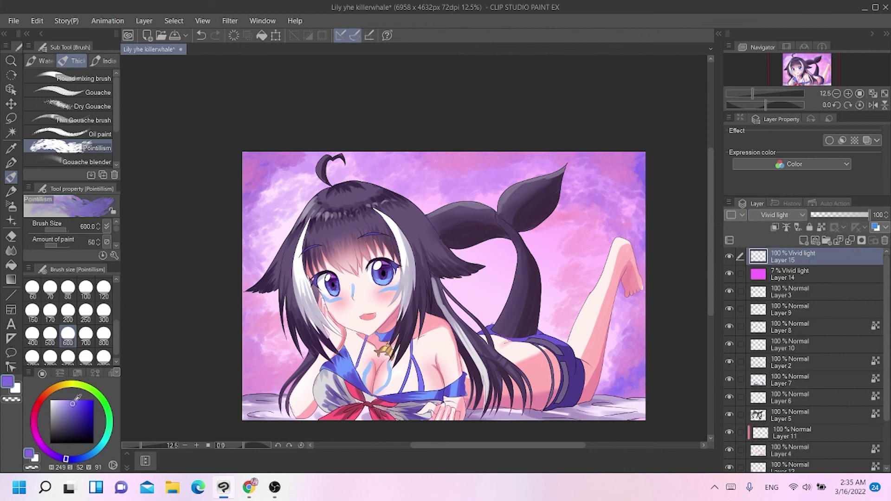
key(b)
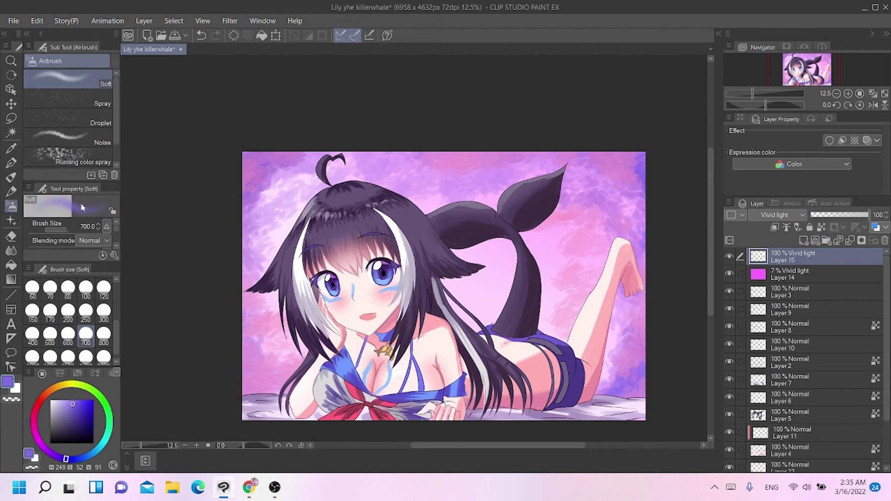
click(11, 177)
mouse_move(240, 210)
mouse_down()
mouse_move(250, 235)
mouse_move(245, 277)
mouse_up()
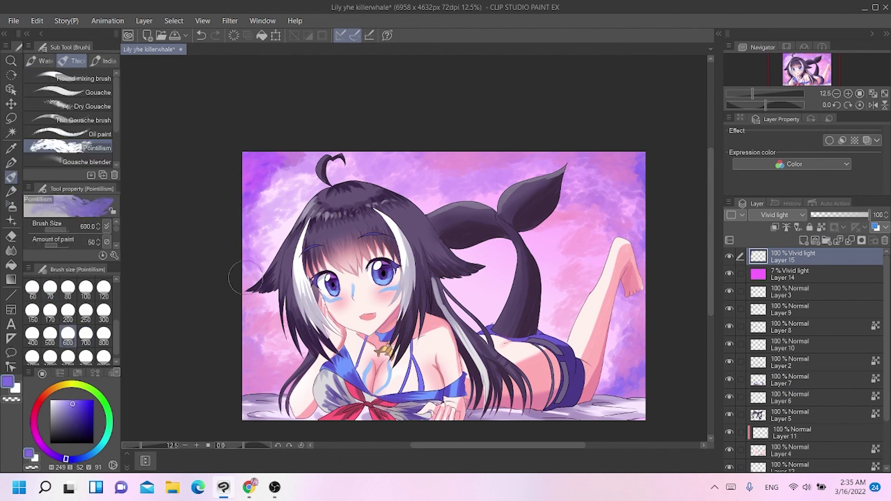
mouse_move(297, 165)
mouse_down()
mouse_move(263, 213)
mouse_move(262, 271)
mouse_move(236, 348)
mouse_move(267, 384)
mouse_move(243, 423)
mouse_move(308, 417)
mouse_up()
mouse_move(564, 169)
mouse_down()
mouse_move(589, 143)
mouse_move(659, 175)
mouse_up()
mouse_move(647, 235)
mouse_down()
mouse_move(633, 366)
mouse_move(597, 420)
mouse_move(455, 434)
mouse_up()
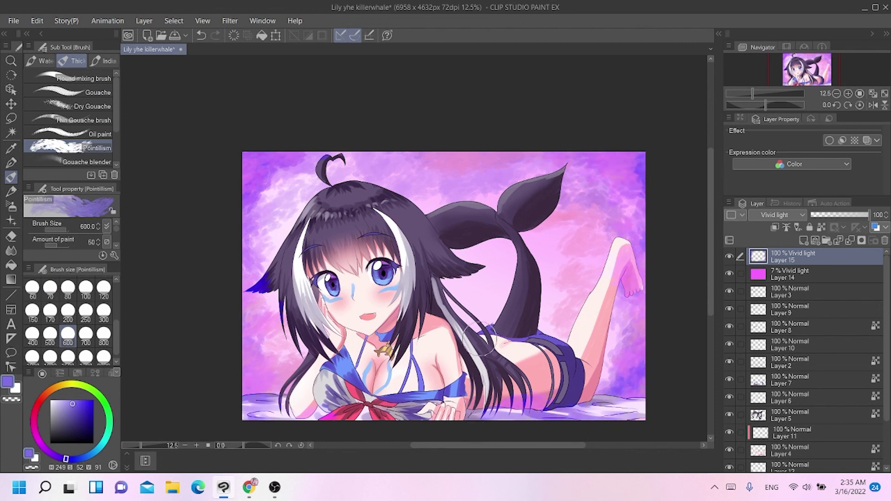
Erase the magenta on Layer 14 from over the character, painting with the transparent color.
click(757, 278)
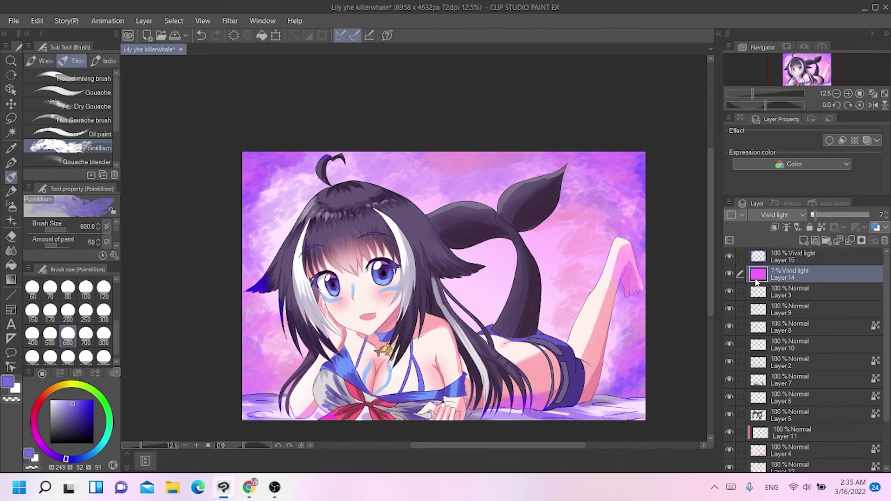
click(18, 389)
click(17, 399)
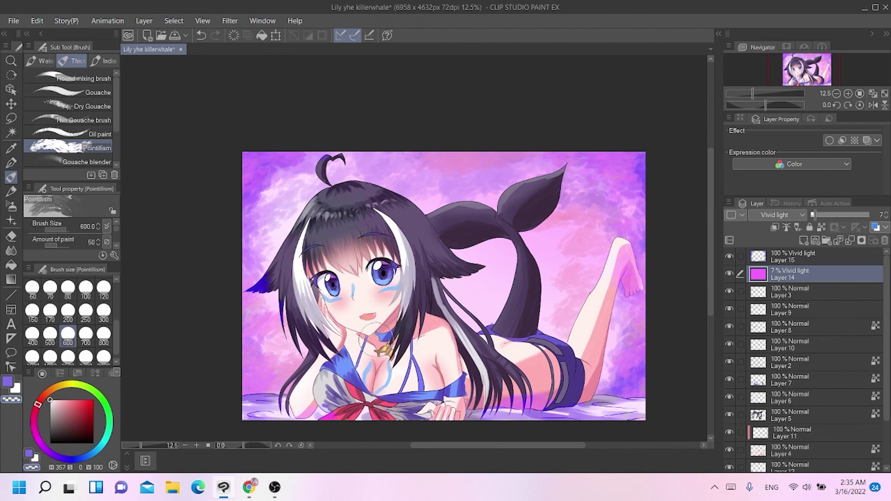
mouse_move(387, 315)
mouse_down()
mouse_move(441, 269)
mouse_move(395, 347)
mouse_move(474, 290)
mouse_move(498, 373)
mouse_up()
key(b)
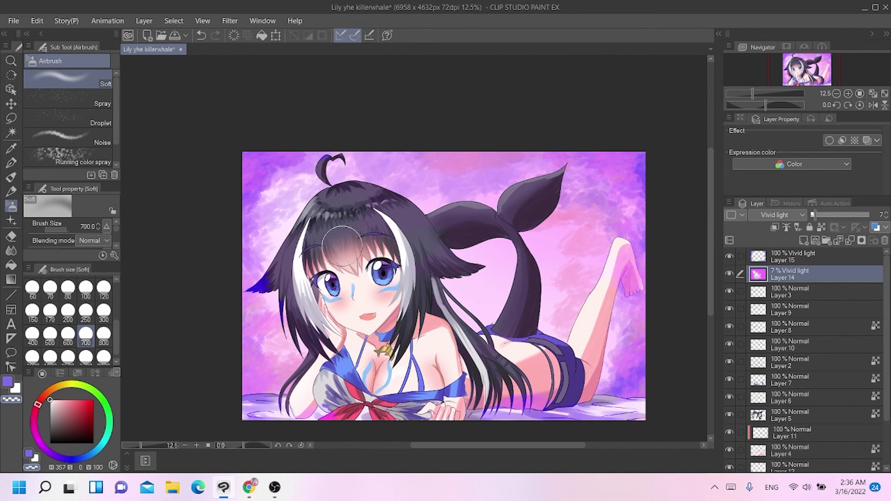
Select Layer 15 and set the painting color to violet (H 258, S 57, V 100).
click(783, 256)
click(59, 459)
click(74, 400)
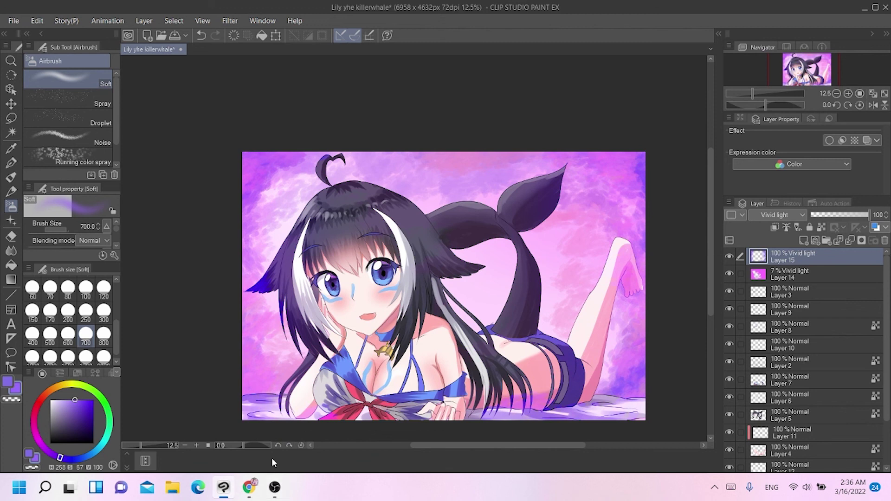
click(275, 488)
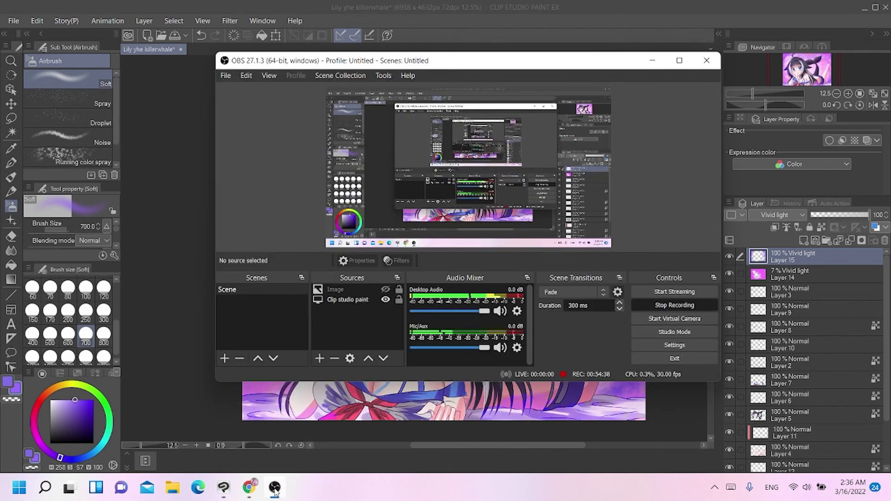